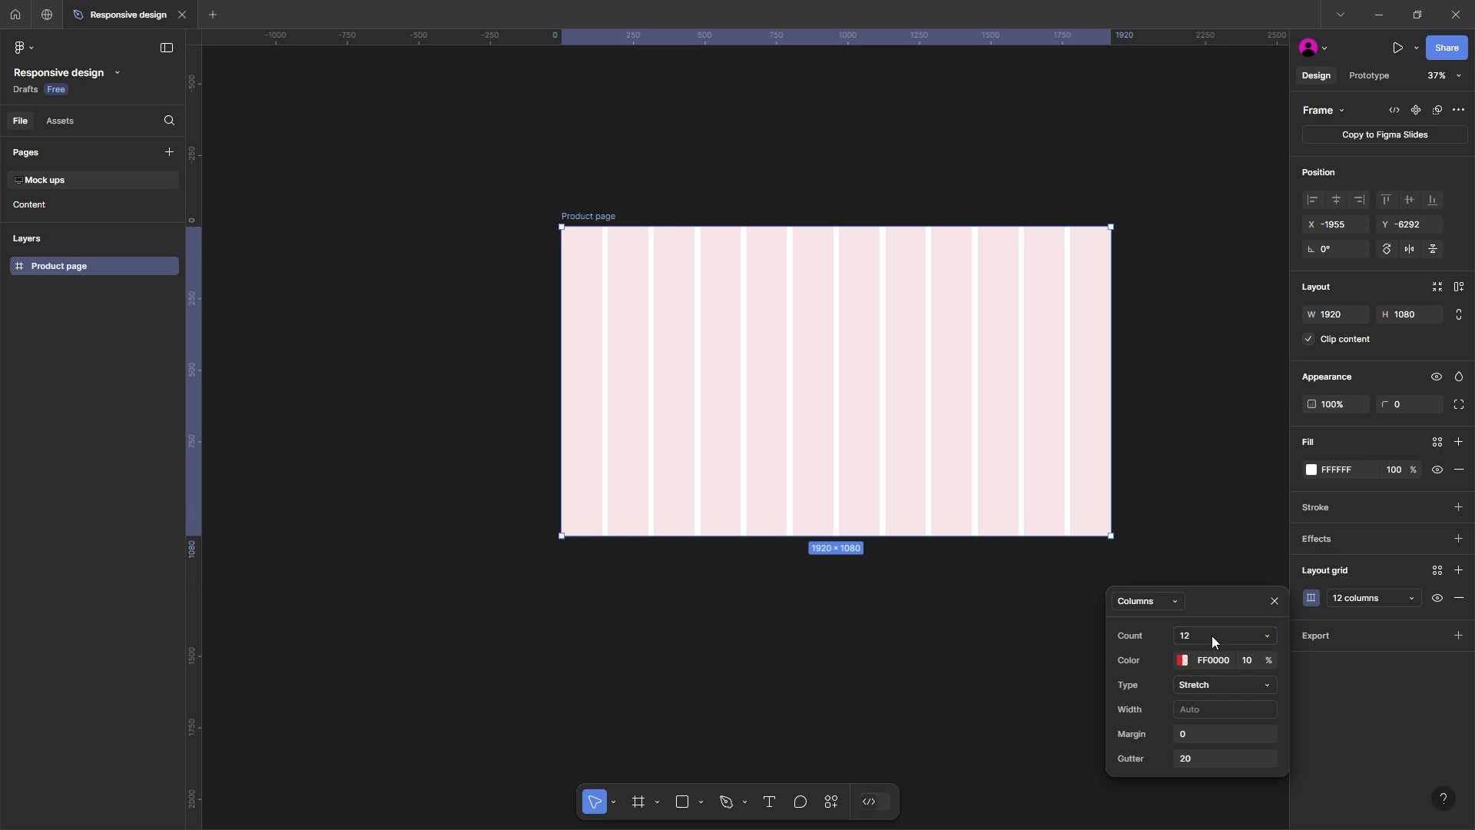
Step: Recolor the Product page frame's 12-column layout grid to purple BF00FF and keep its type as Stretch
left_click(1186, 662)
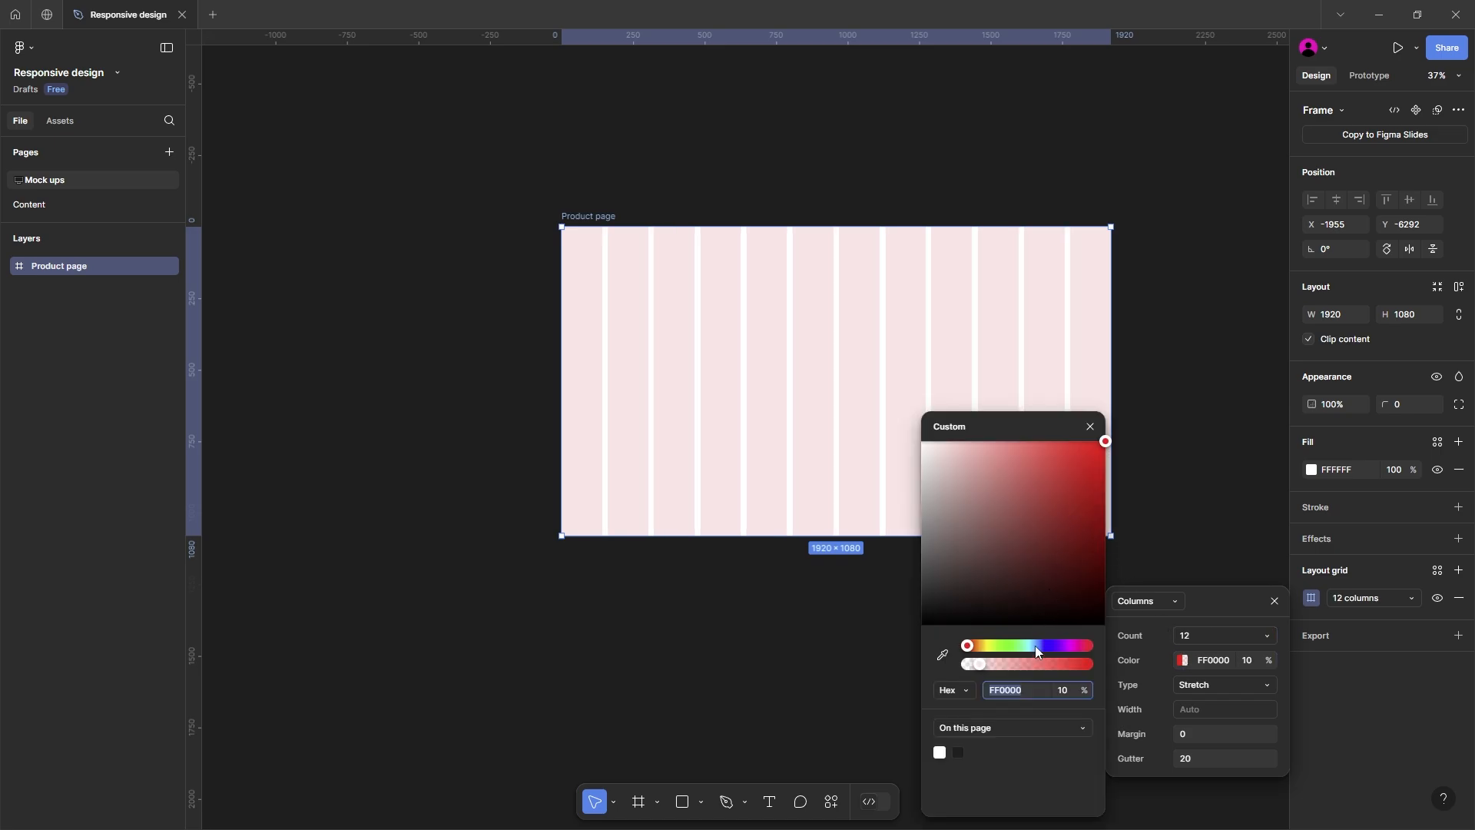
left_click_drag(1035, 645, 1062, 648)
left_click(1214, 690)
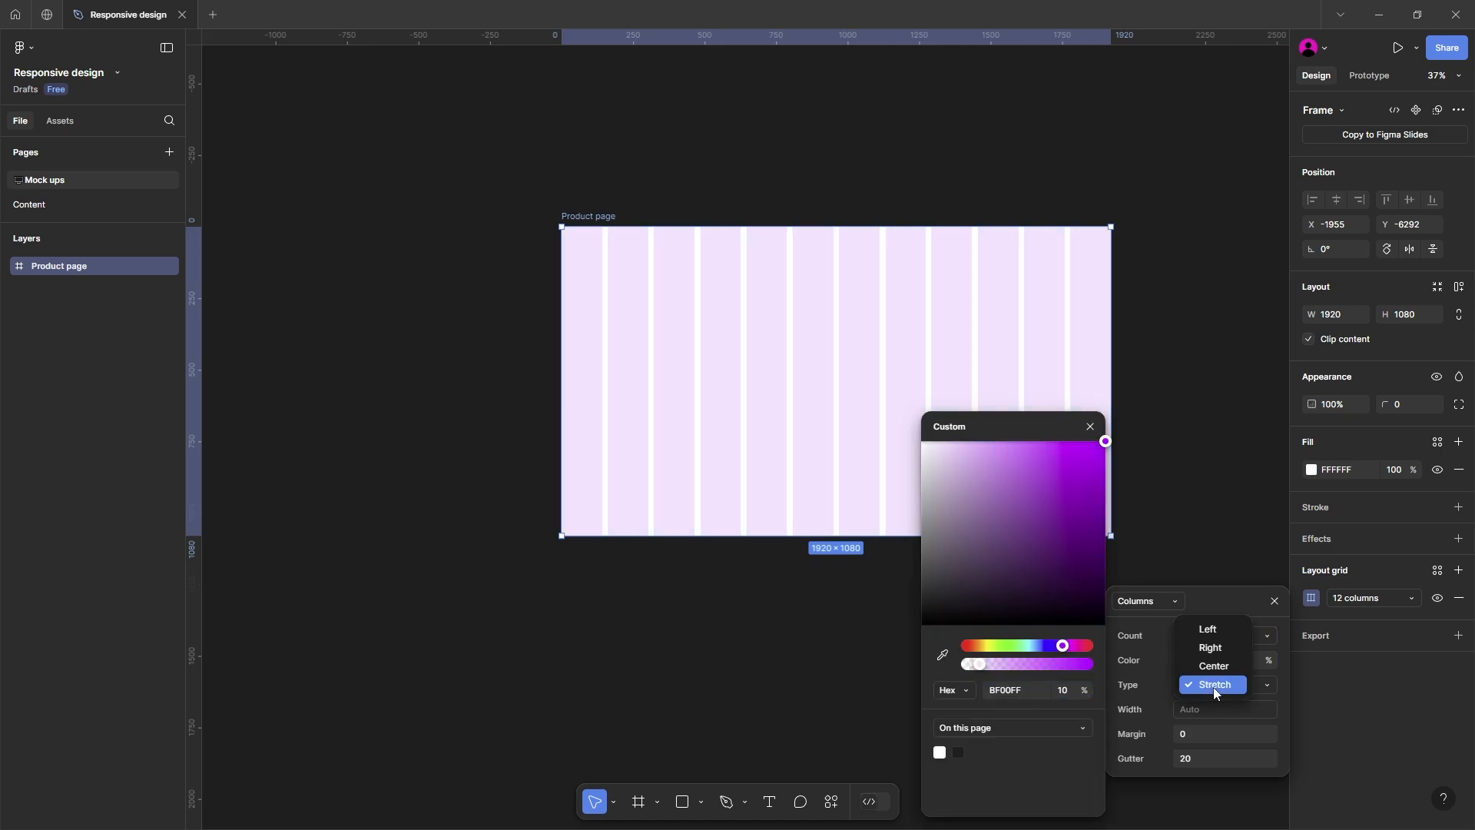
left_click(1194, 735)
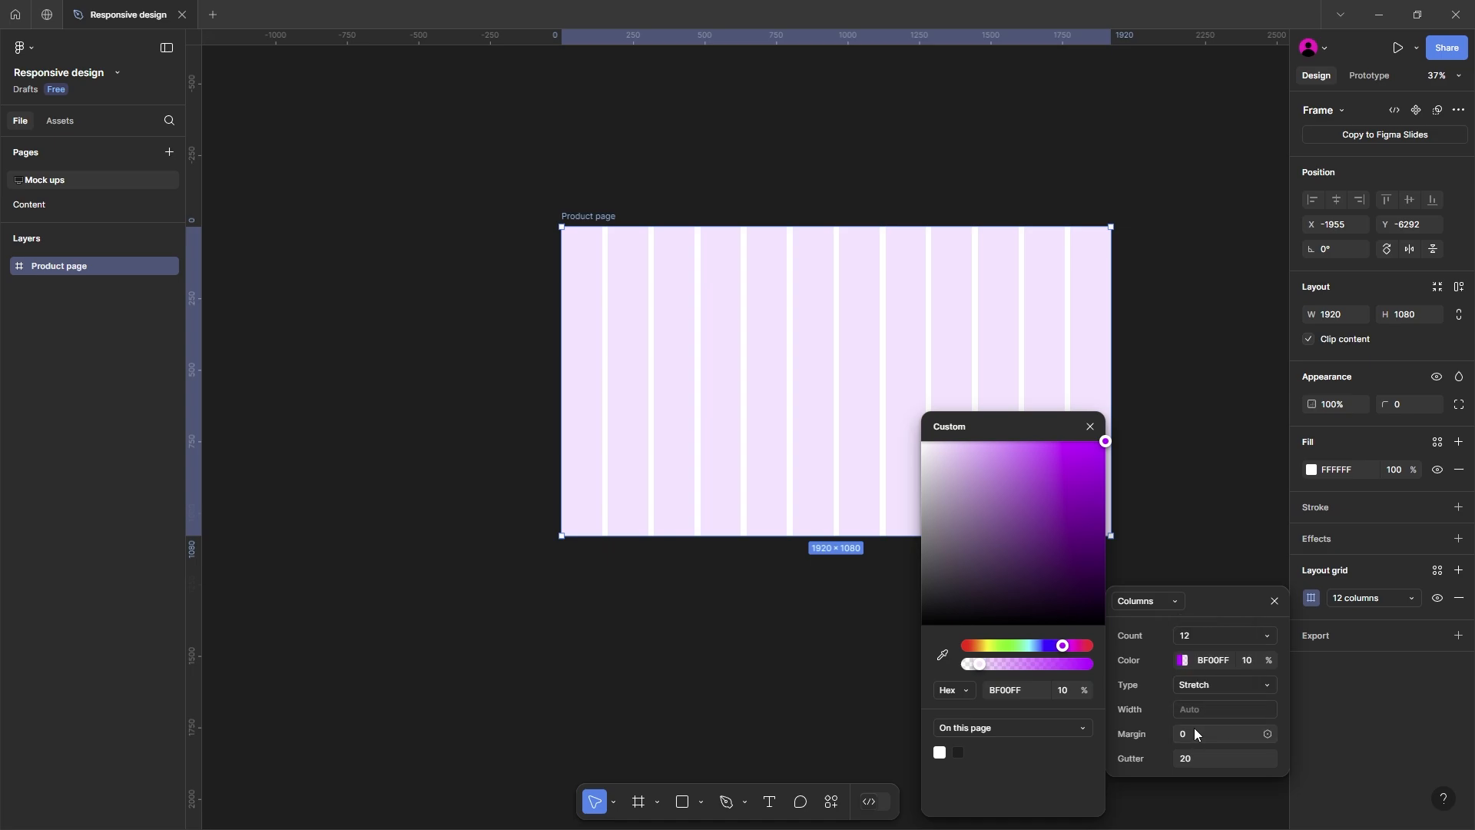
Step: Set the column grid's margin to 115 and its gutter to 10
left_click(1194, 727)
type("115")
key("Return")
left_click(1211, 759)
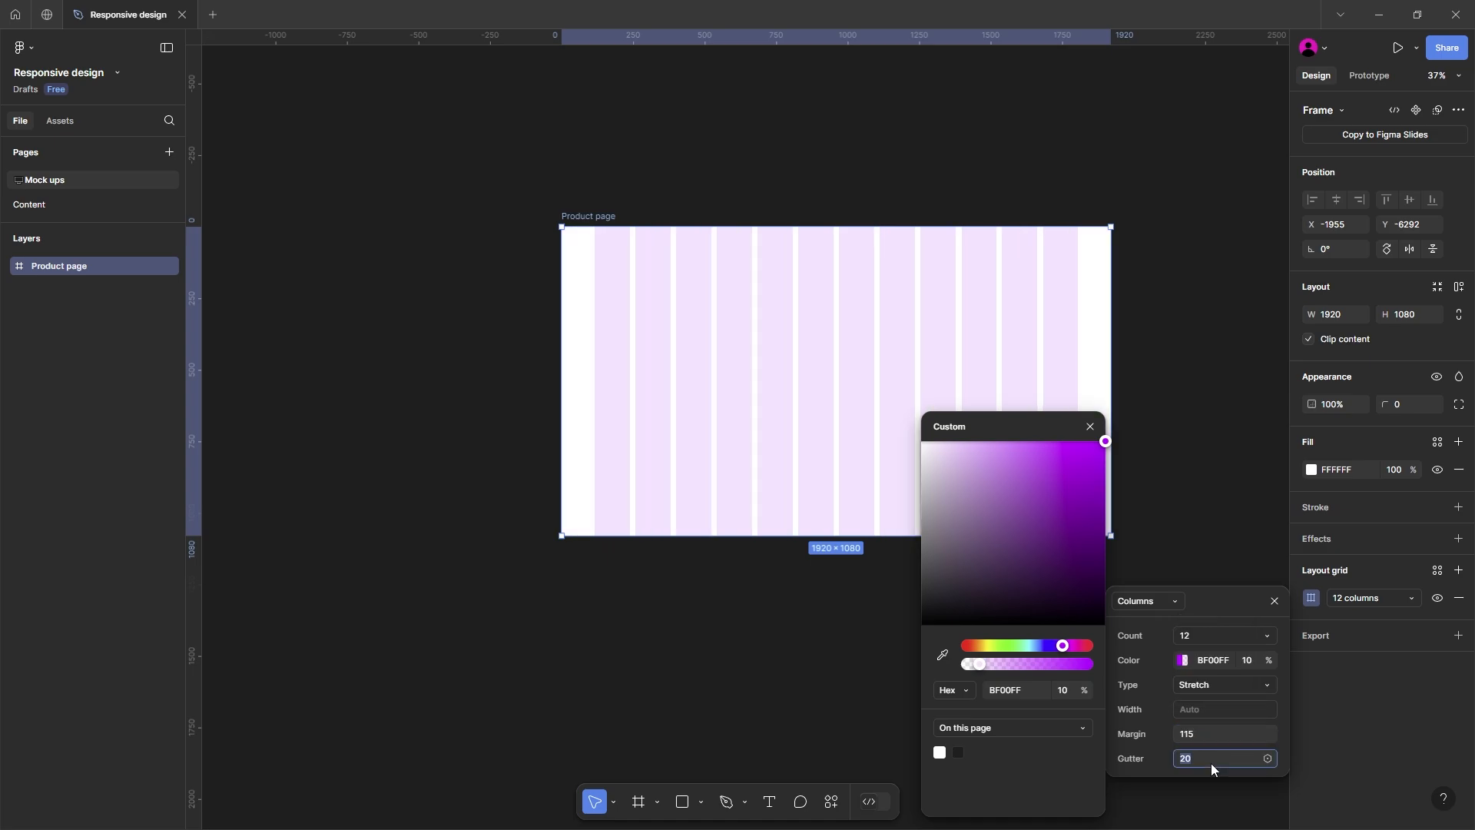
type("10")
key("Return")
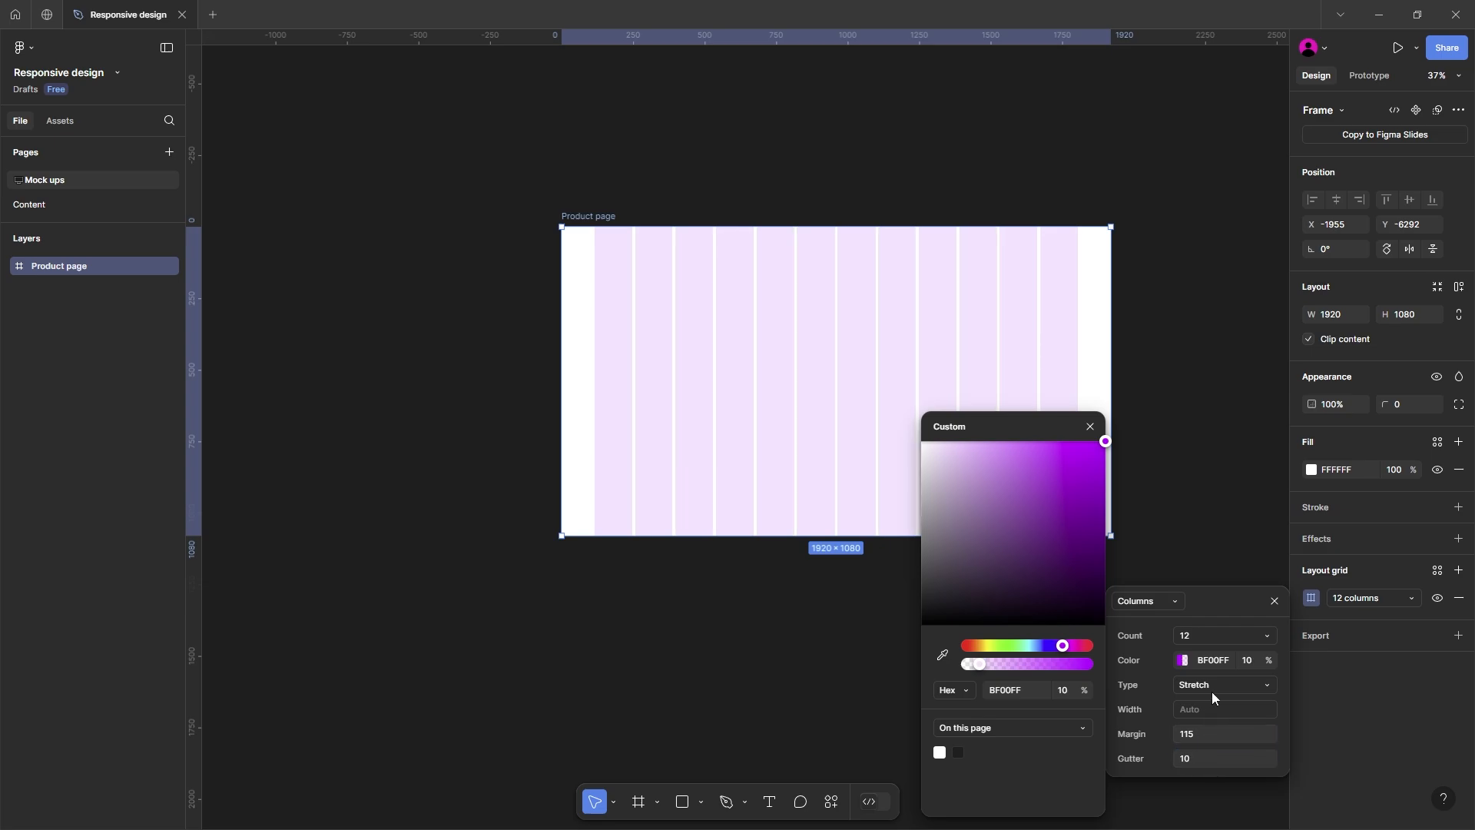
key("Escape")
key("Escape")
Step: Add a second layout grid to the Product page frame as rows with the count set to Auto
left_click(1458, 570)
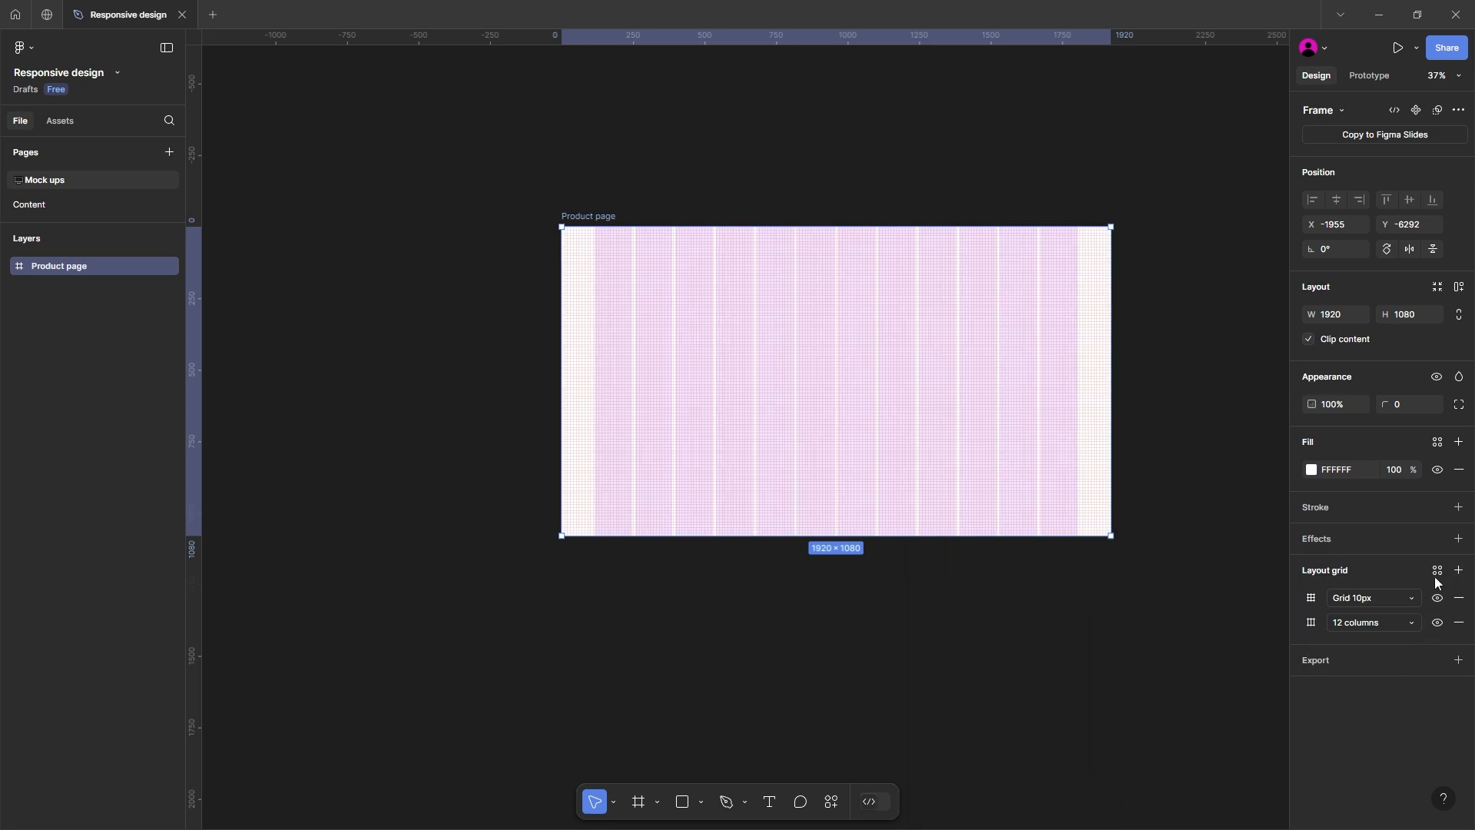
left_click(1312, 598)
left_click(1161, 601)
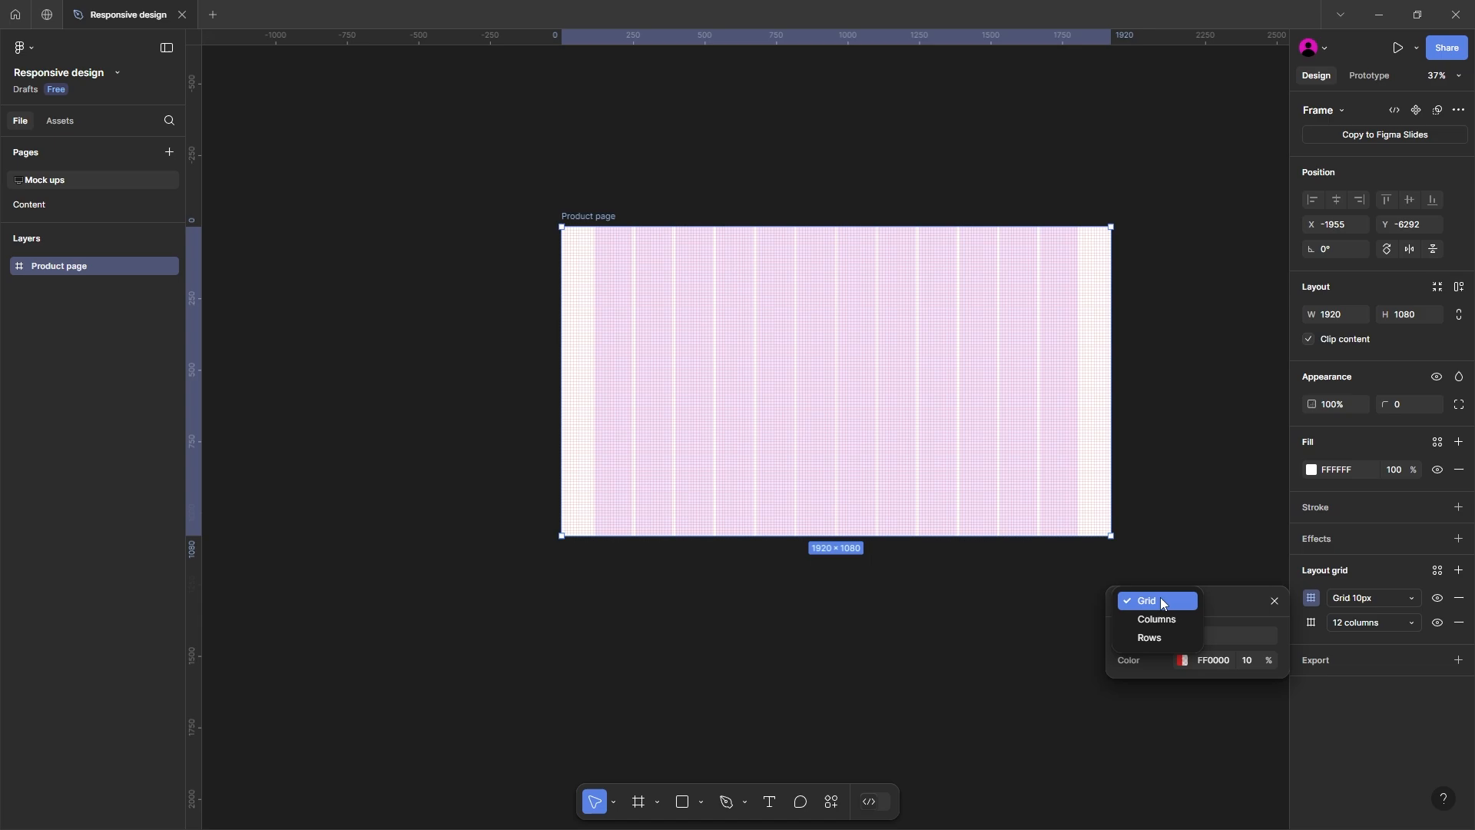
left_click(1150, 638)
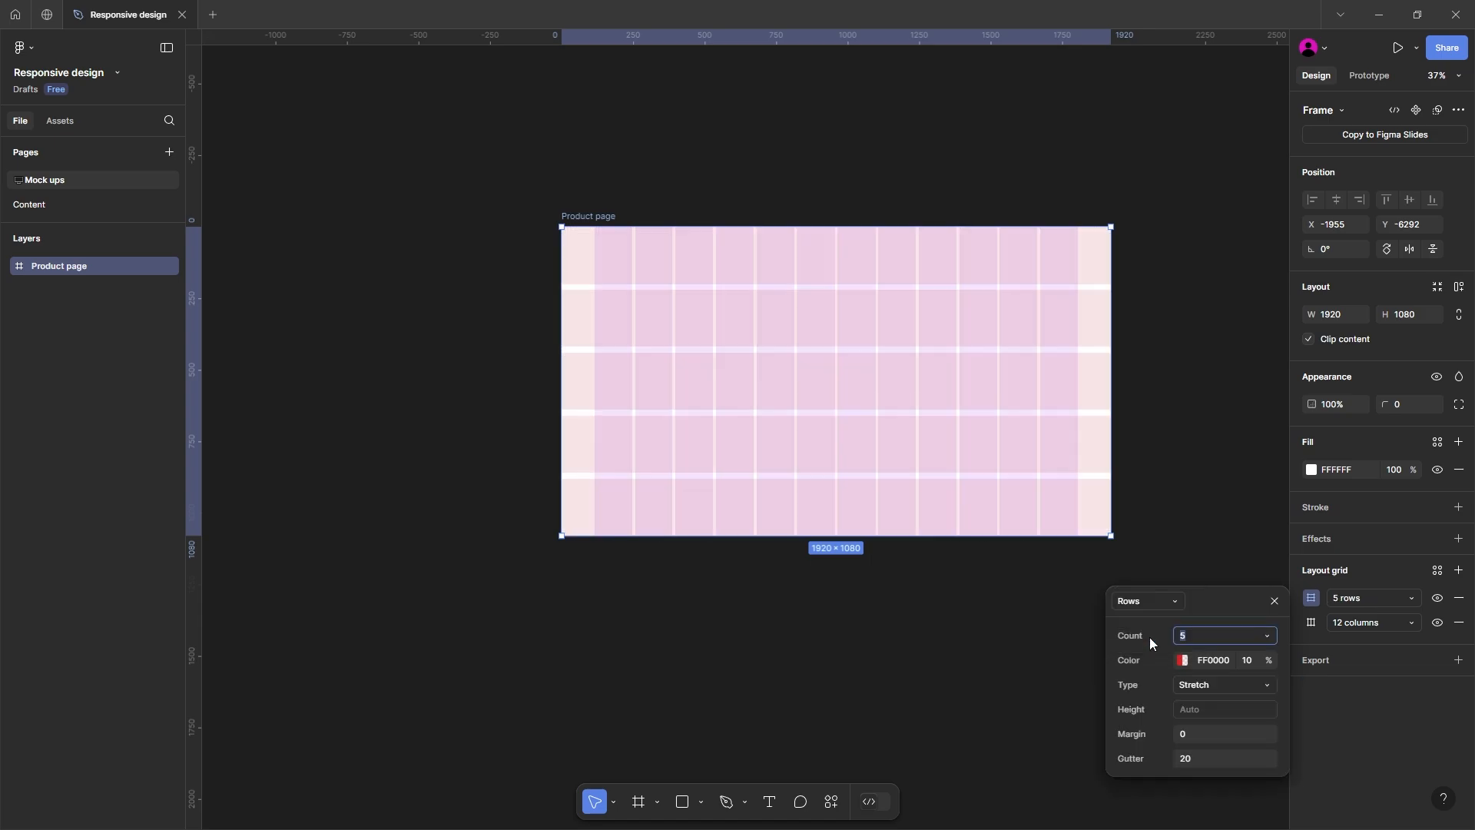
left_click(1268, 635)
left_click(1232, 538)
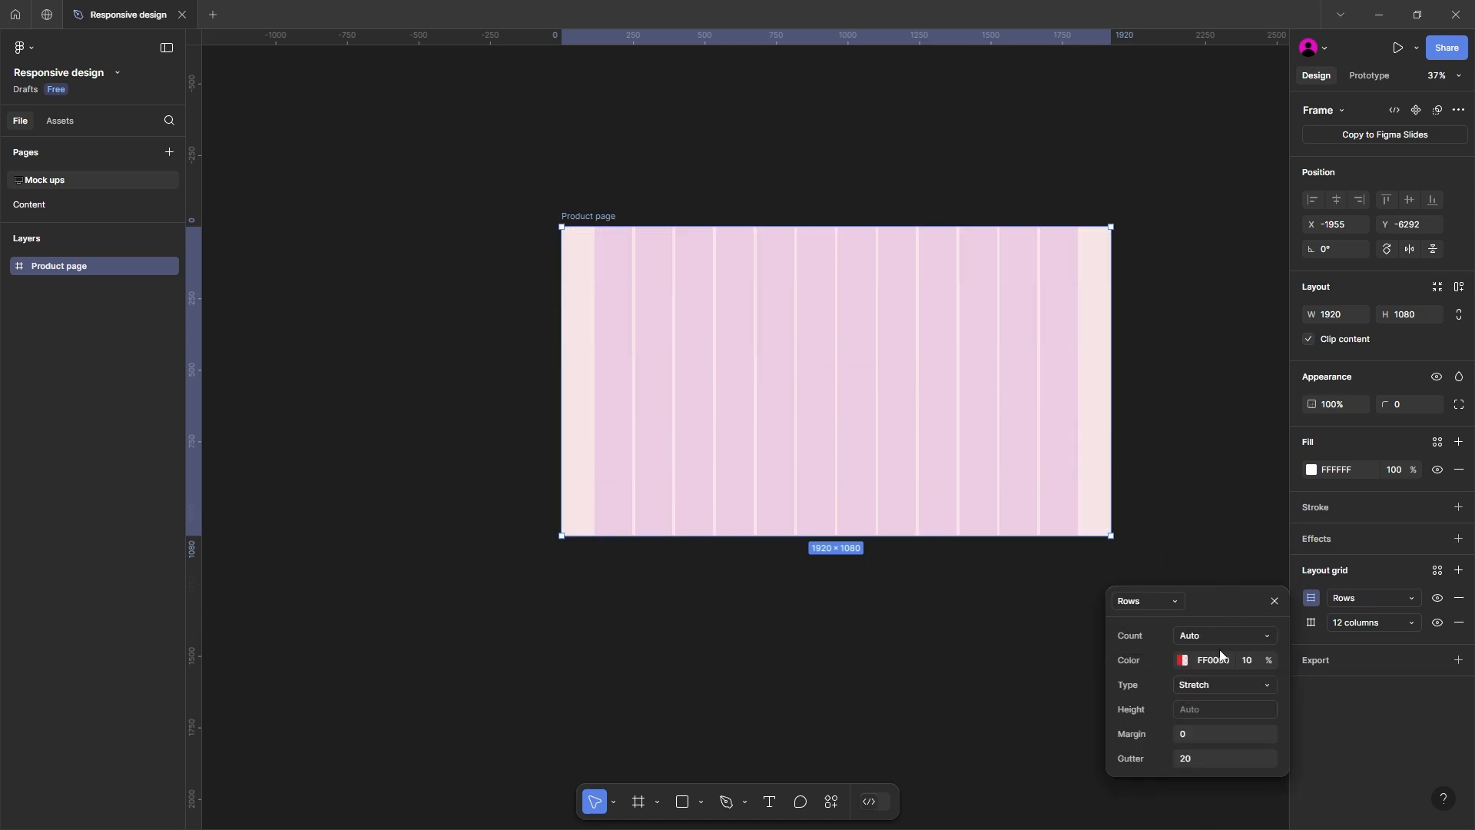
Step: Set the row grid's color to purple A100FF and its type to Top
left_click(1182, 660)
left_click(1061, 646)
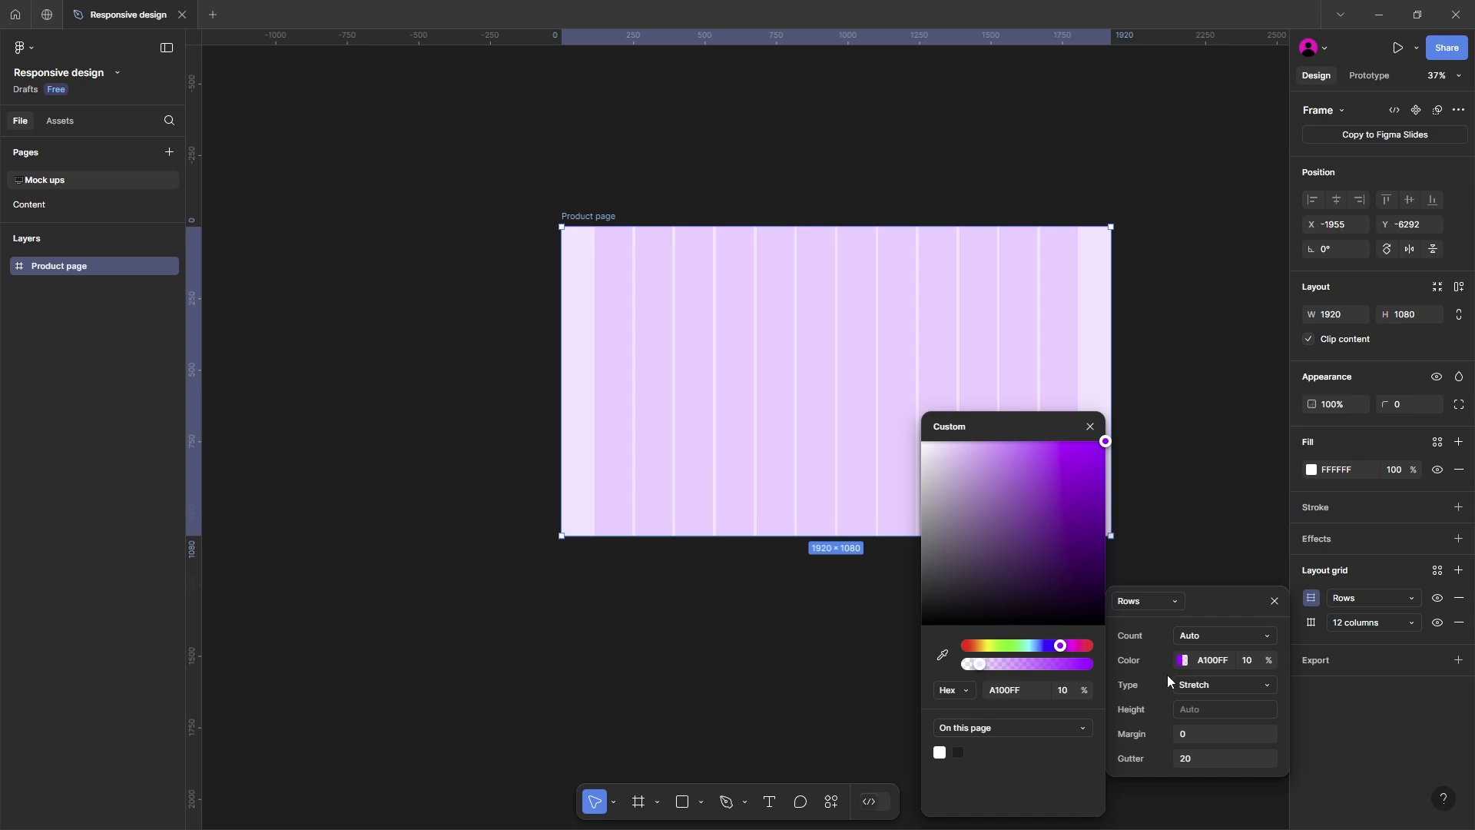
left_click(1220, 684)
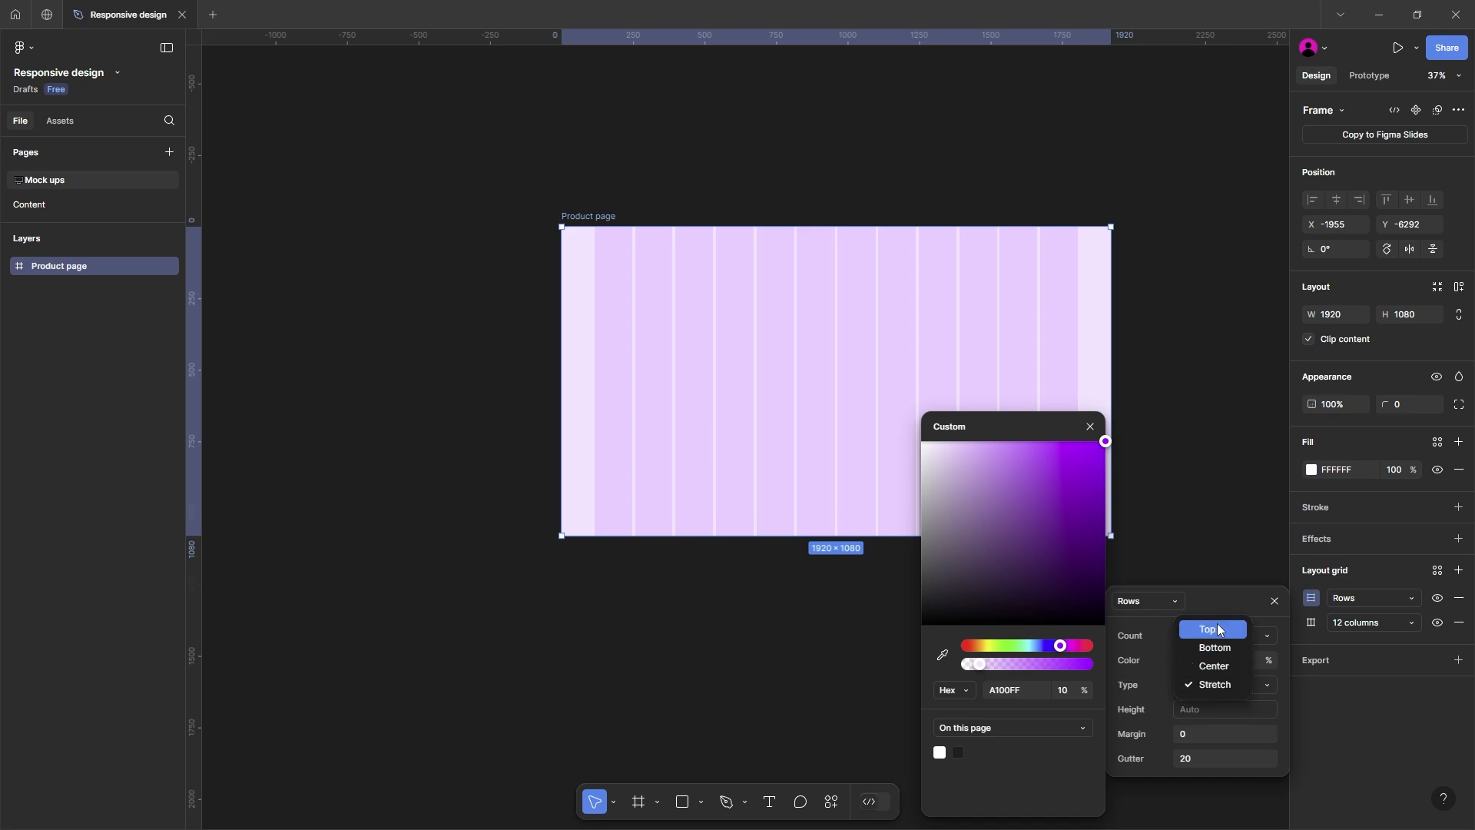
left_click(1221, 630)
Step: Set the row grid's offset and gutter both to 10, and deselect the frame
left_click(1192, 726)
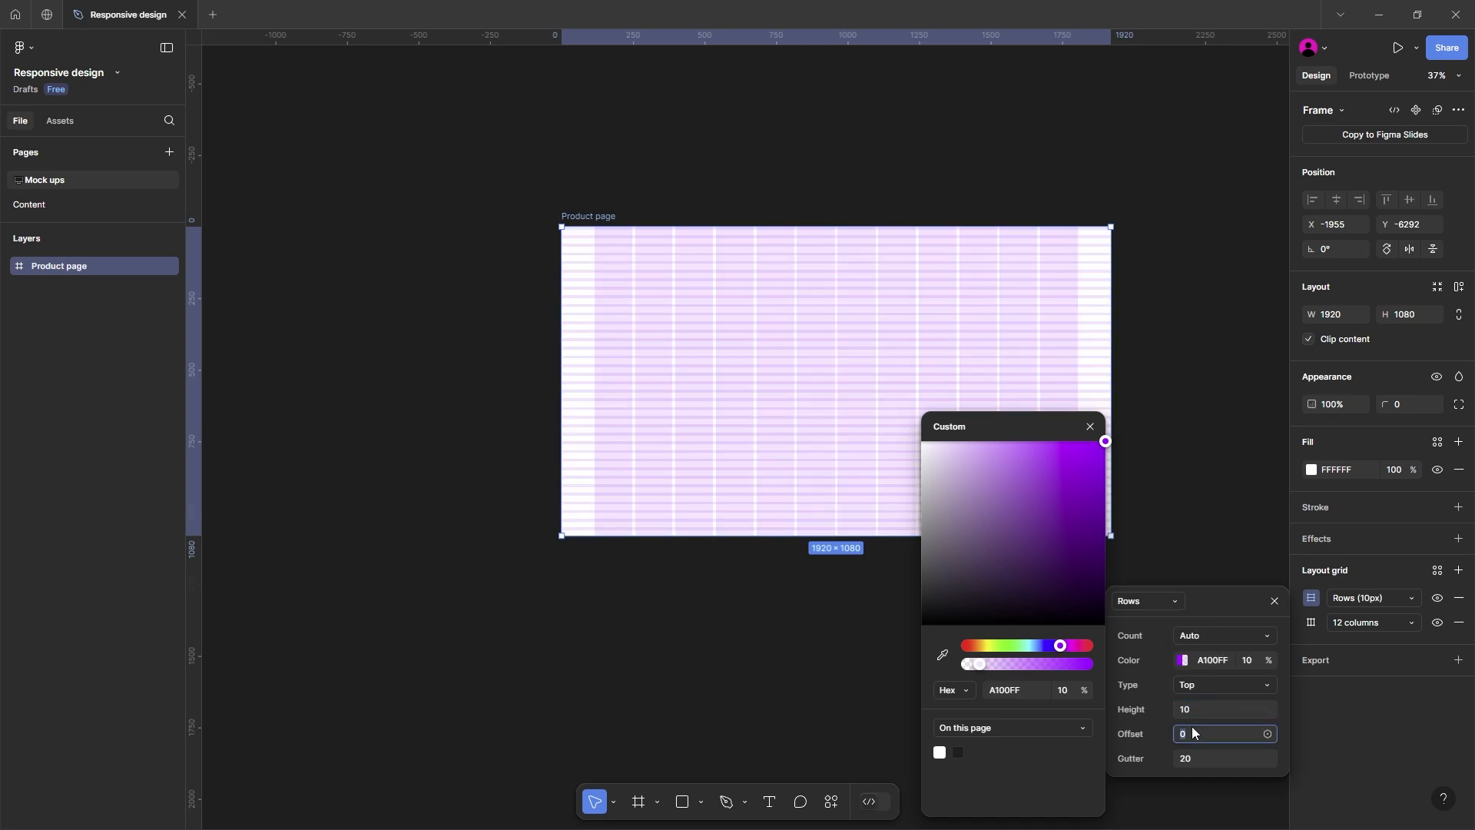
key("Escape")
left_click(1192, 728)
key("Tab")
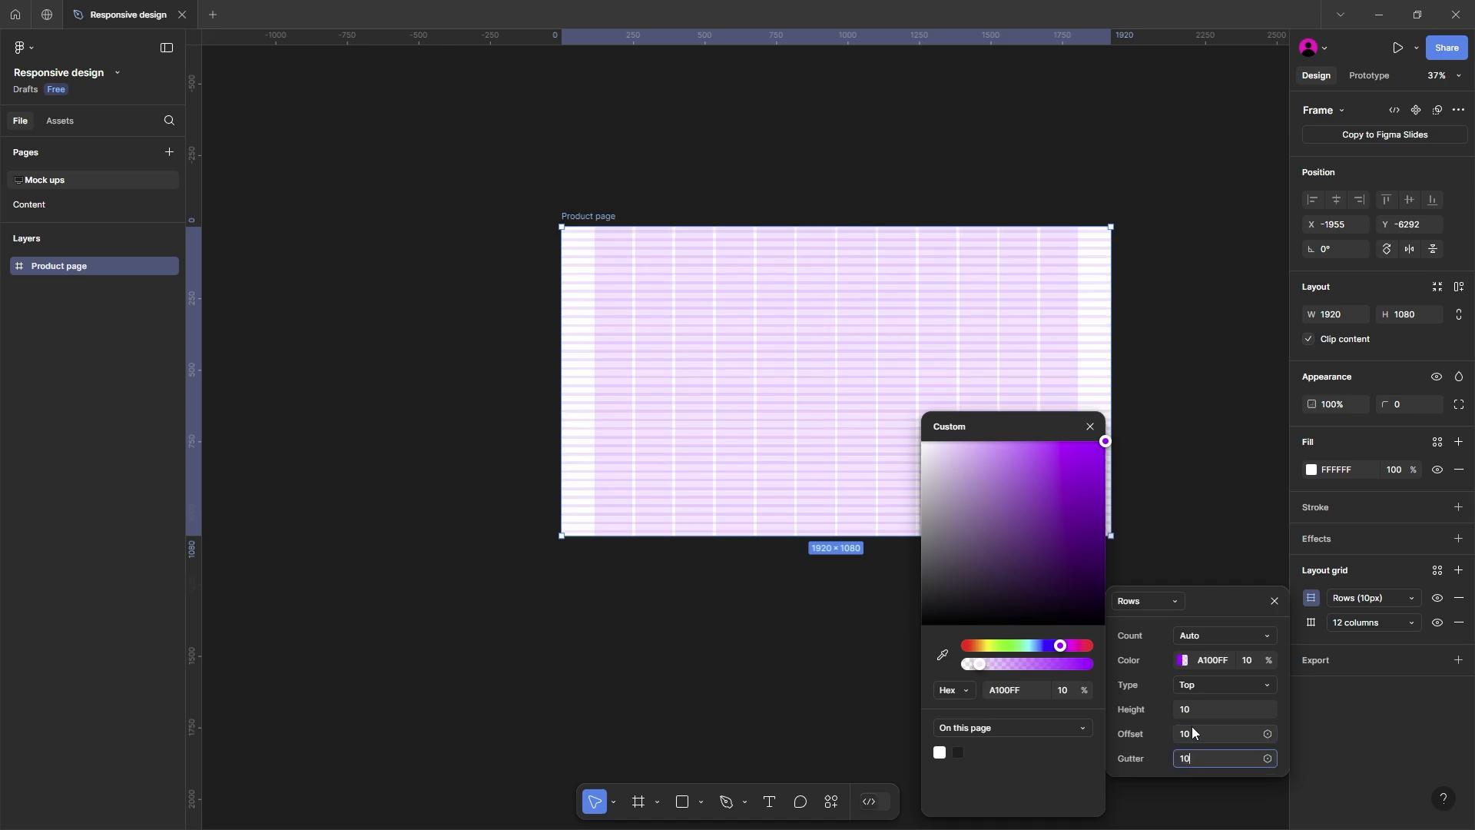
type("10")
key("Return")
left_click(740, 190)
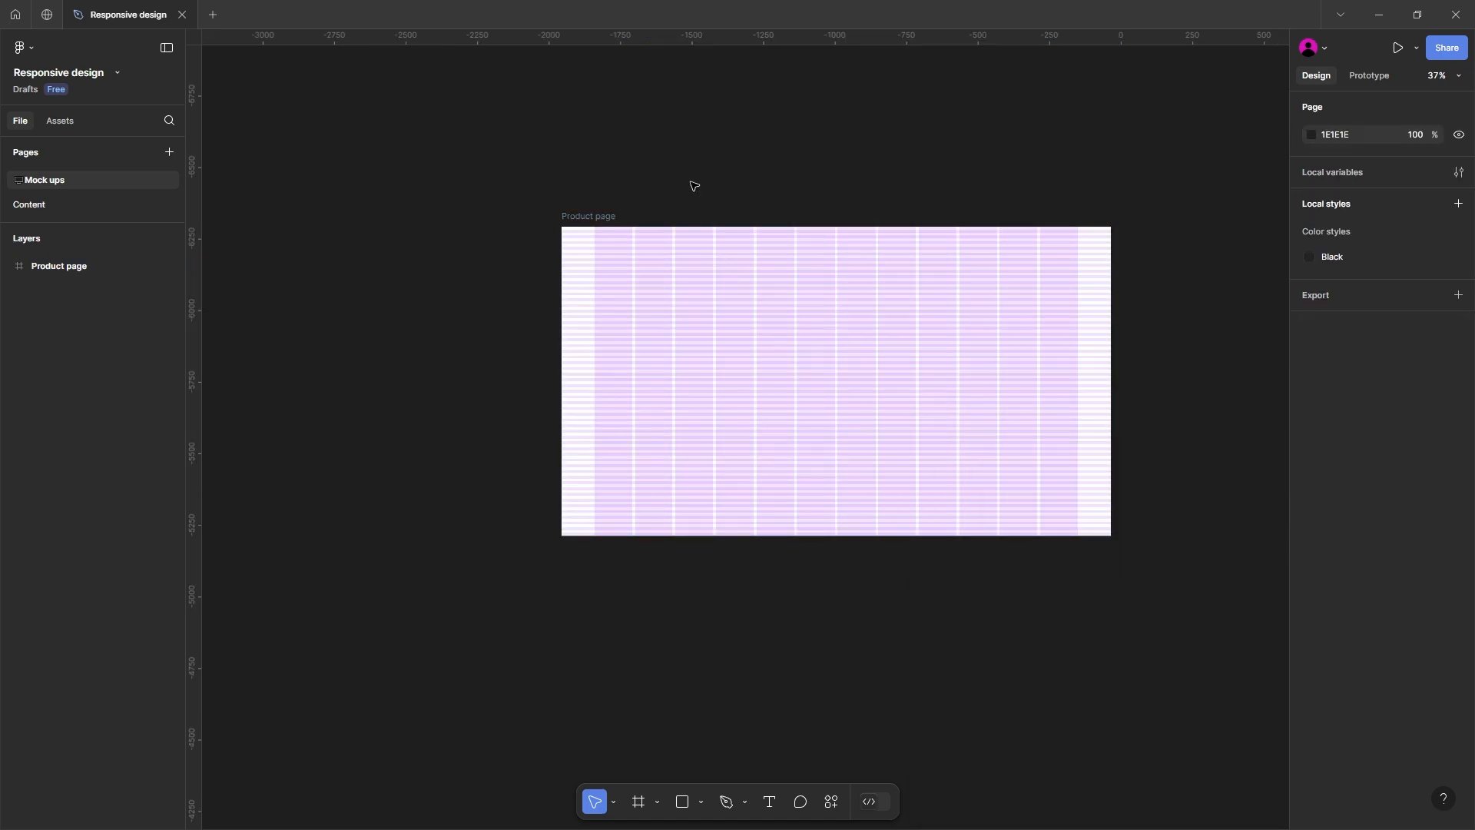
left_click_drag(708, 188, 635, 232)
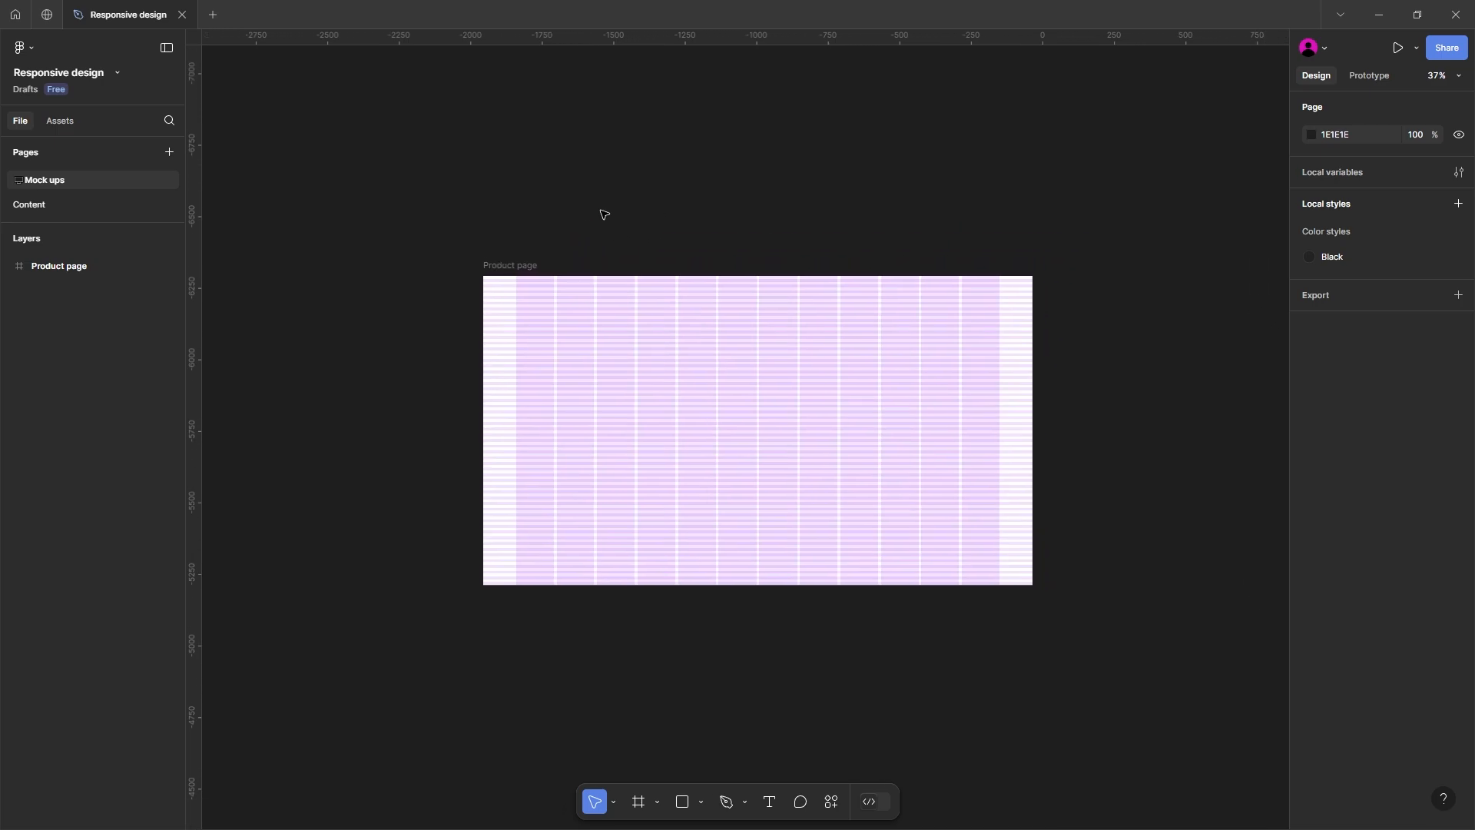
Step: Open the Content page and examine the prepared chair images, including the image fill of Chair 1
left_click(91, 202)
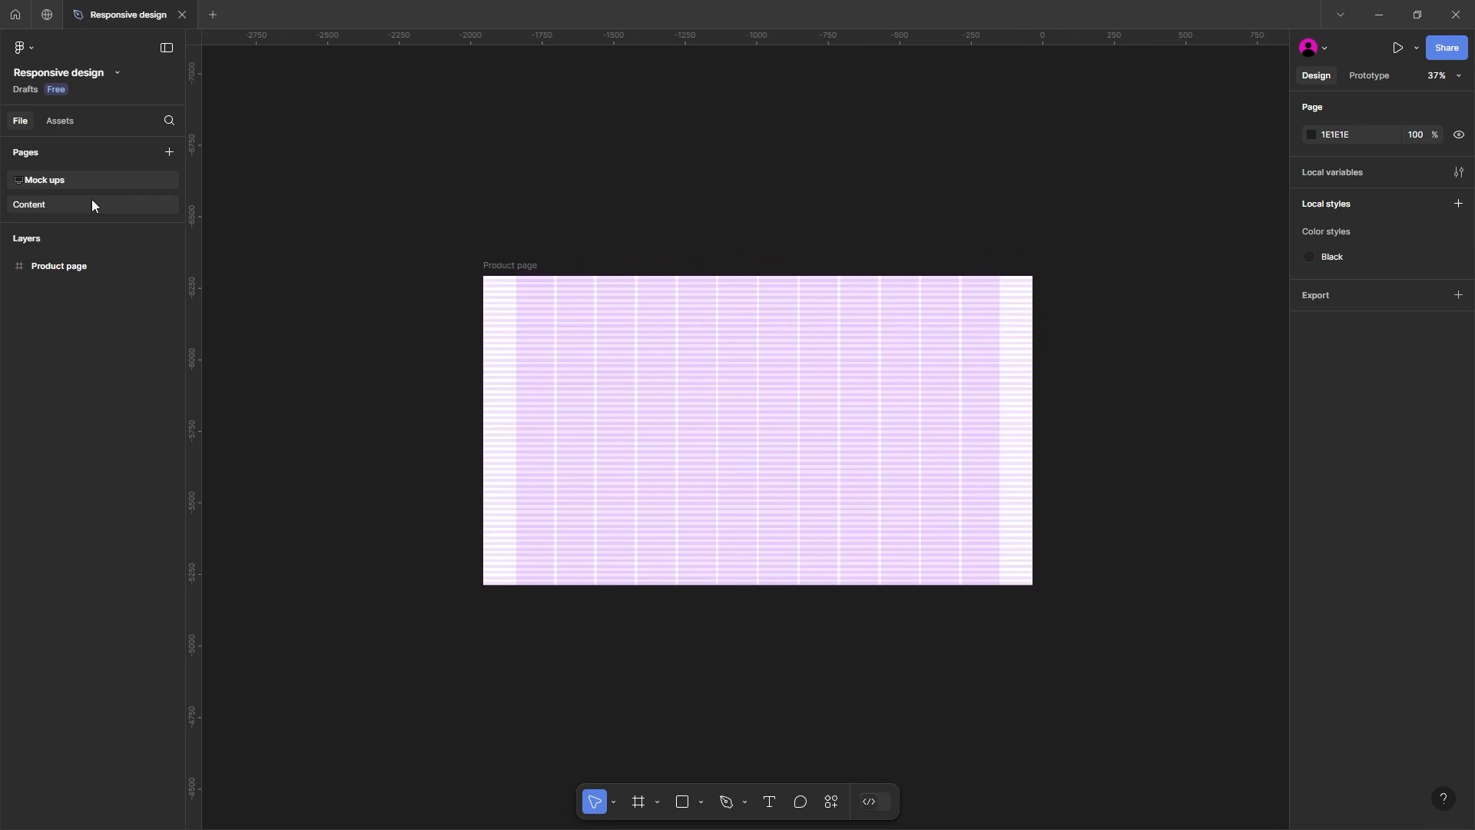
scroll(664, 266, "right", 3)
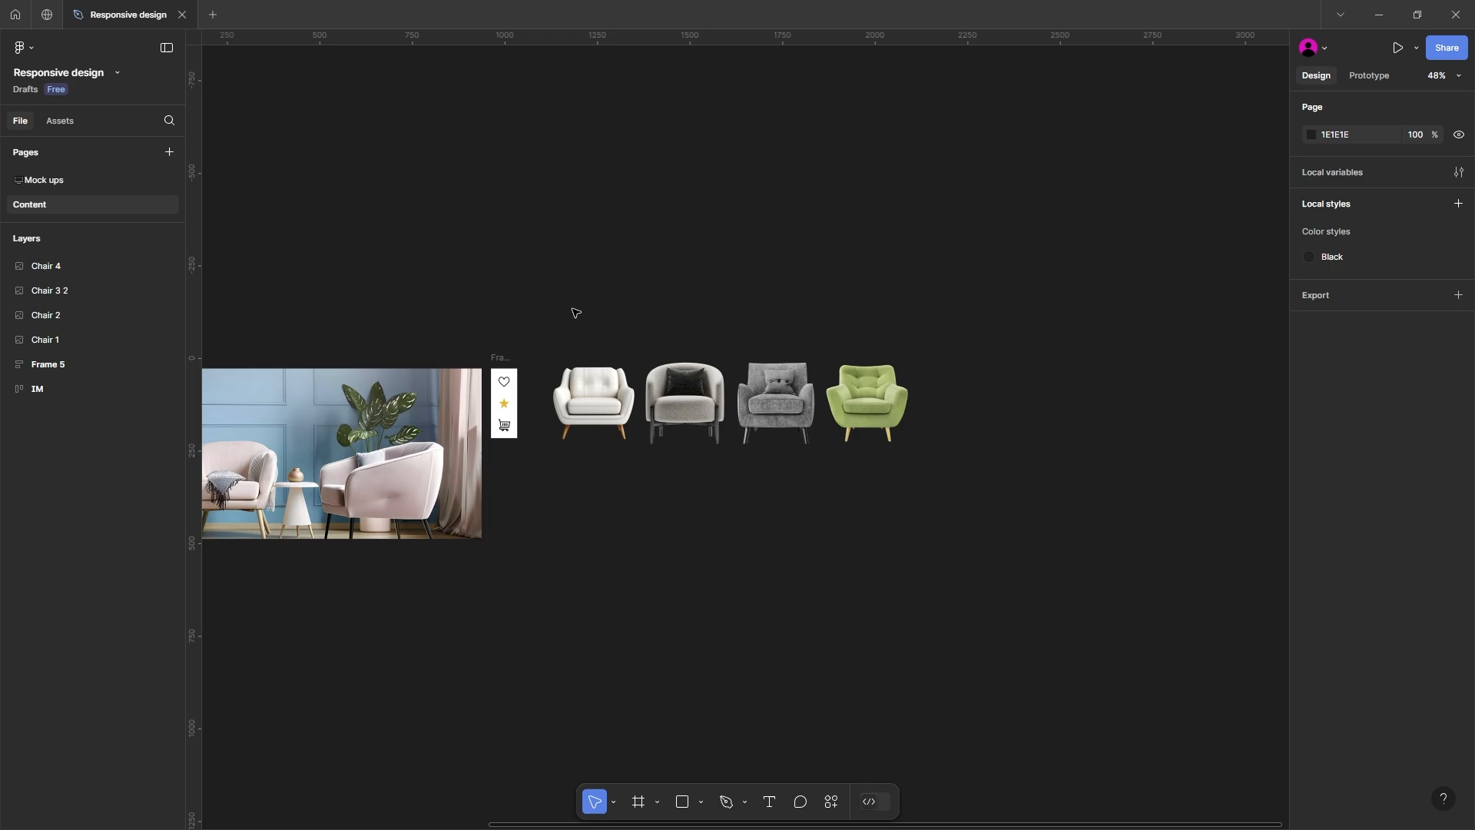
scroll(586, 336, "up", 4)
left_click(617, 407)
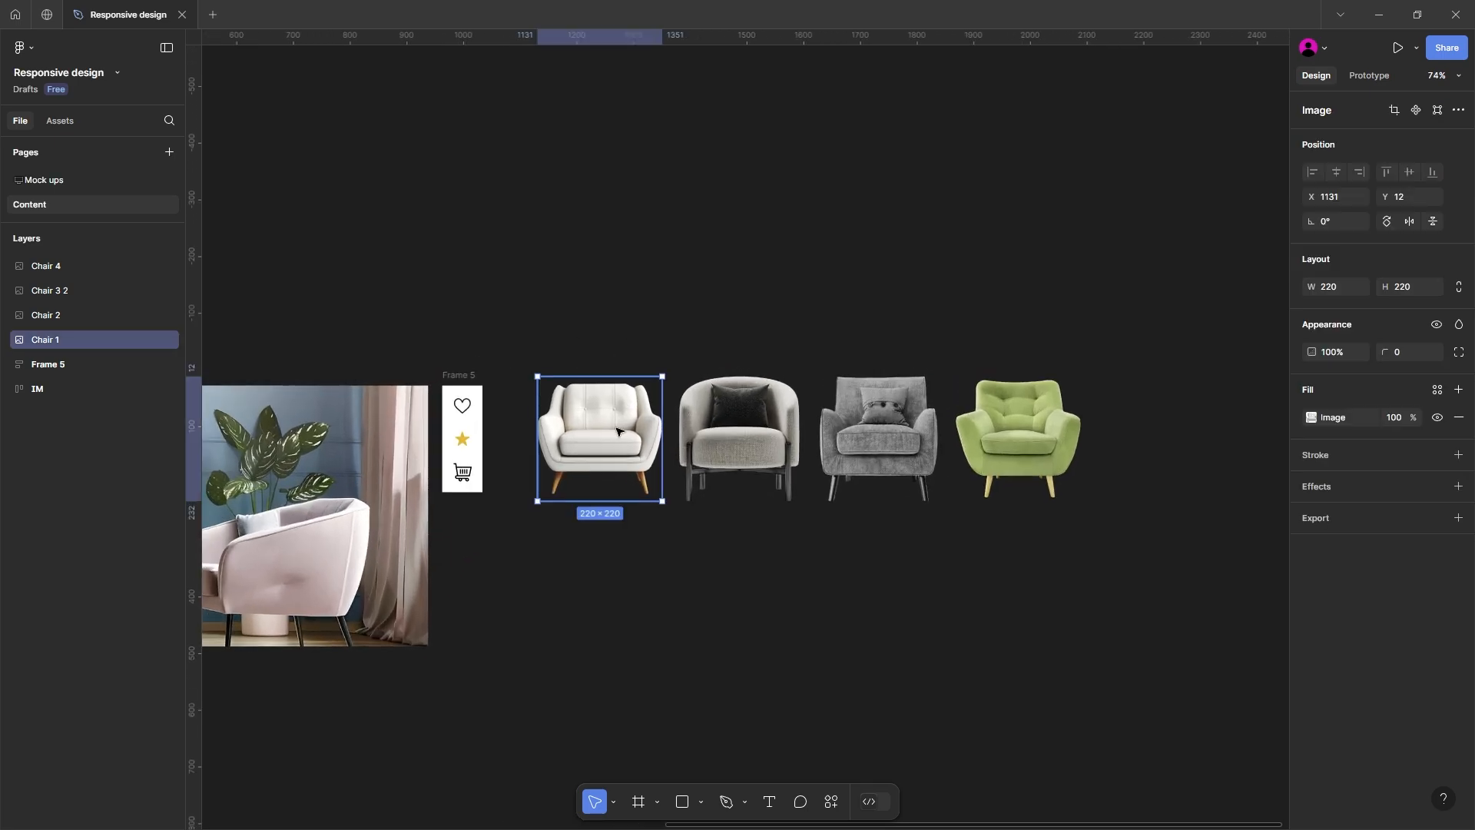
left_click(722, 435)
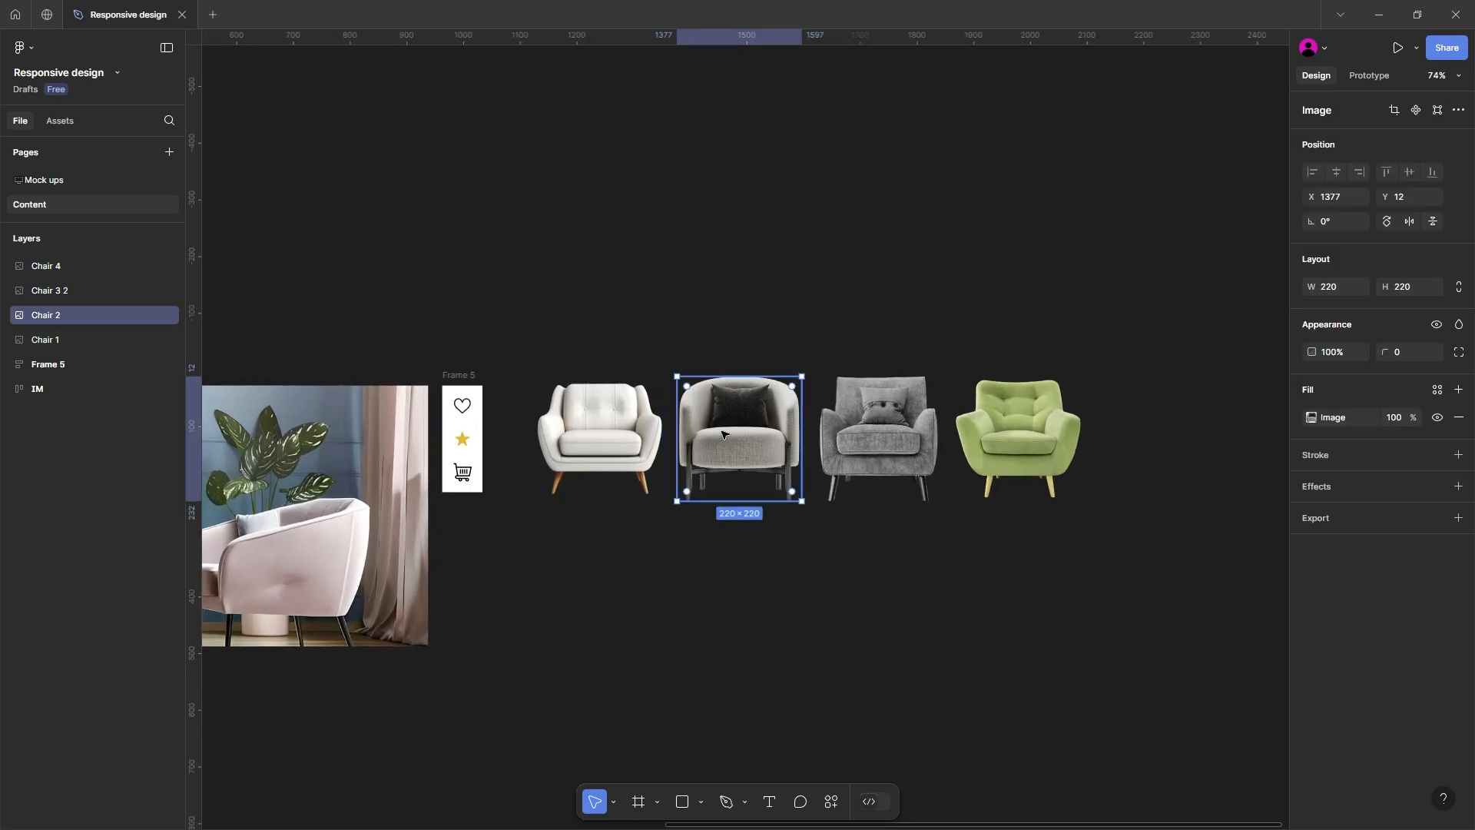
left_click(849, 435)
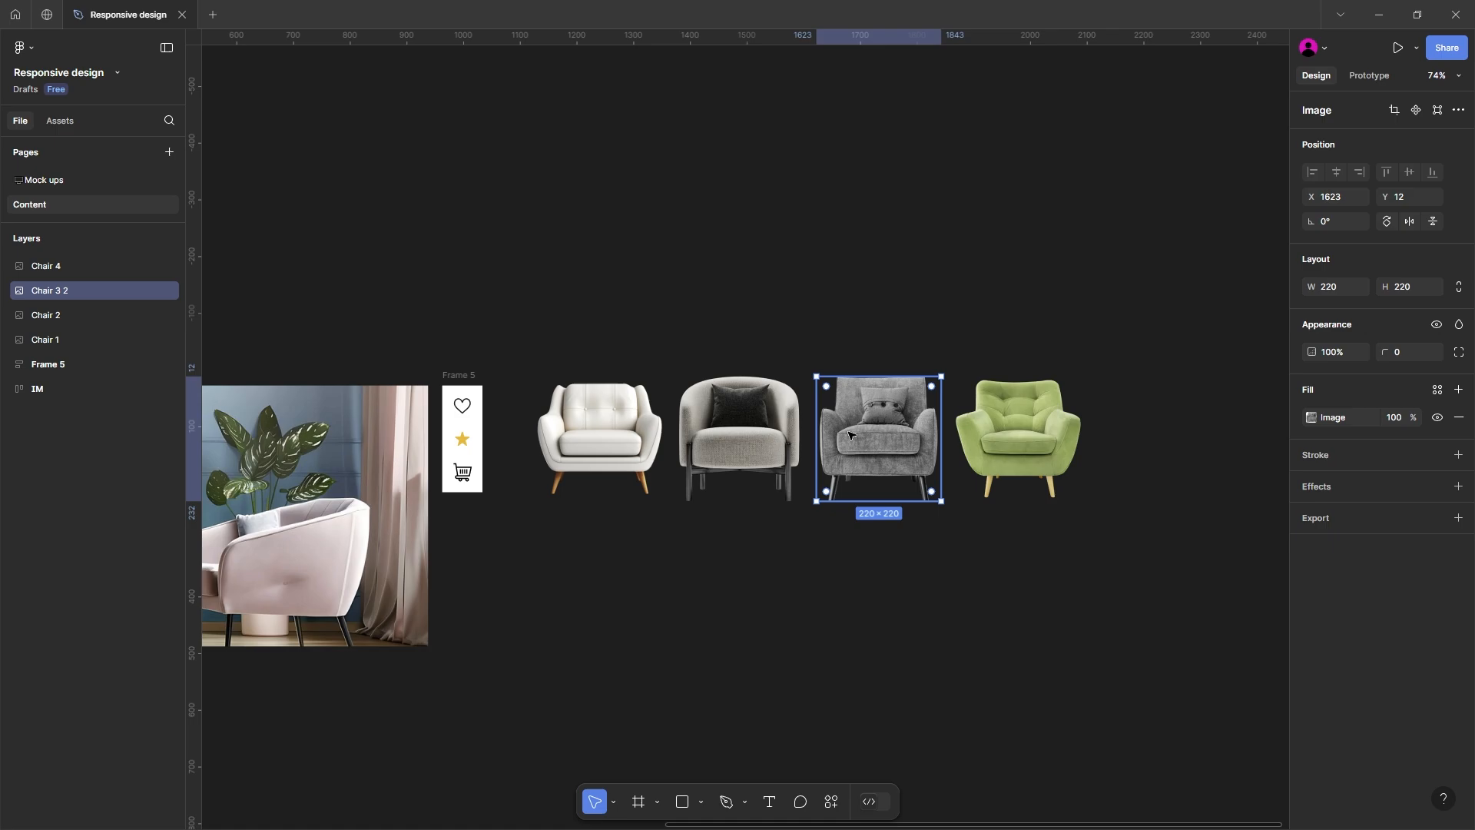
left_click(588, 423)
left_click(1312, 418)
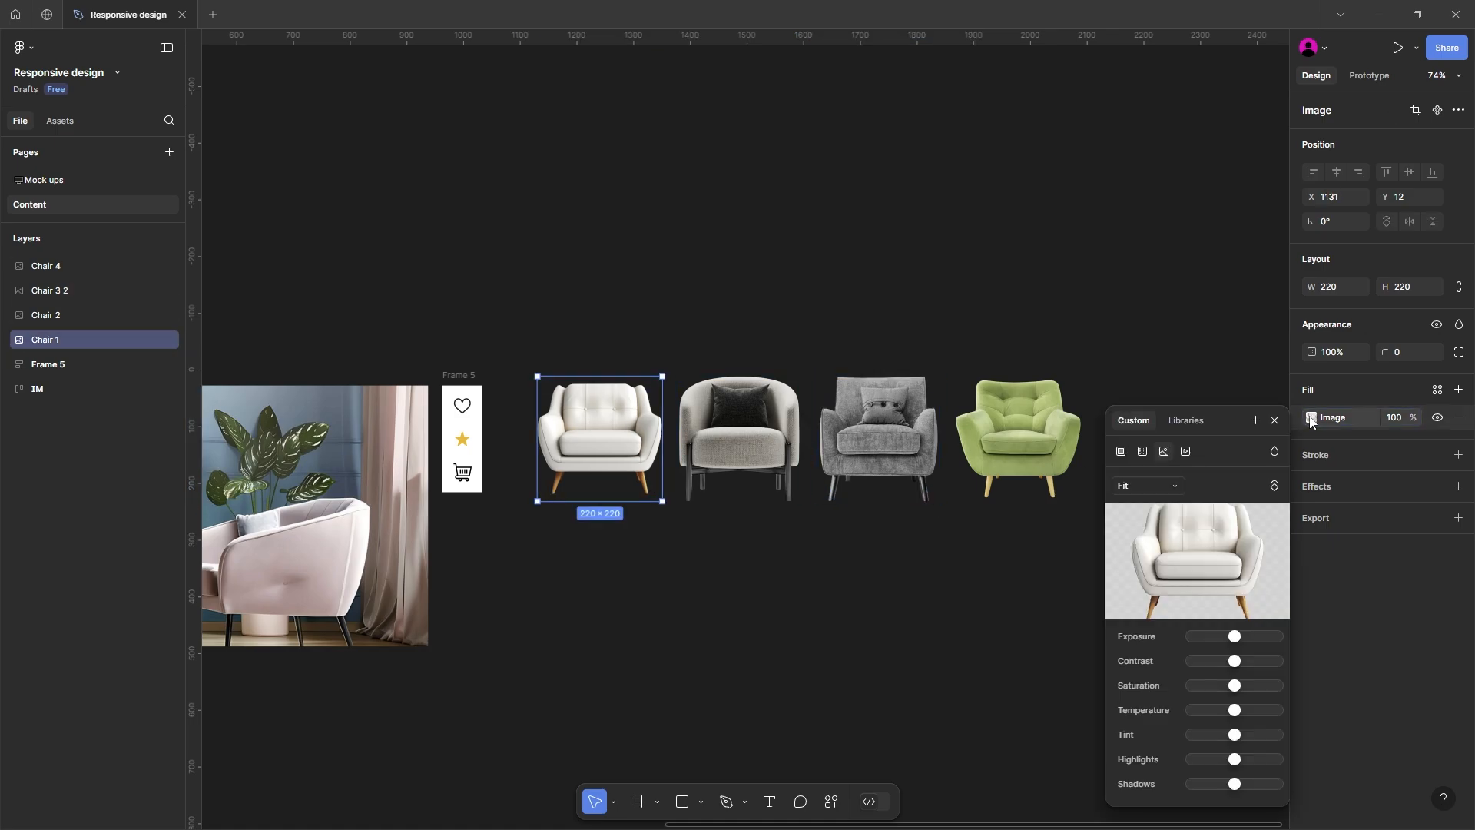
key("Escape")
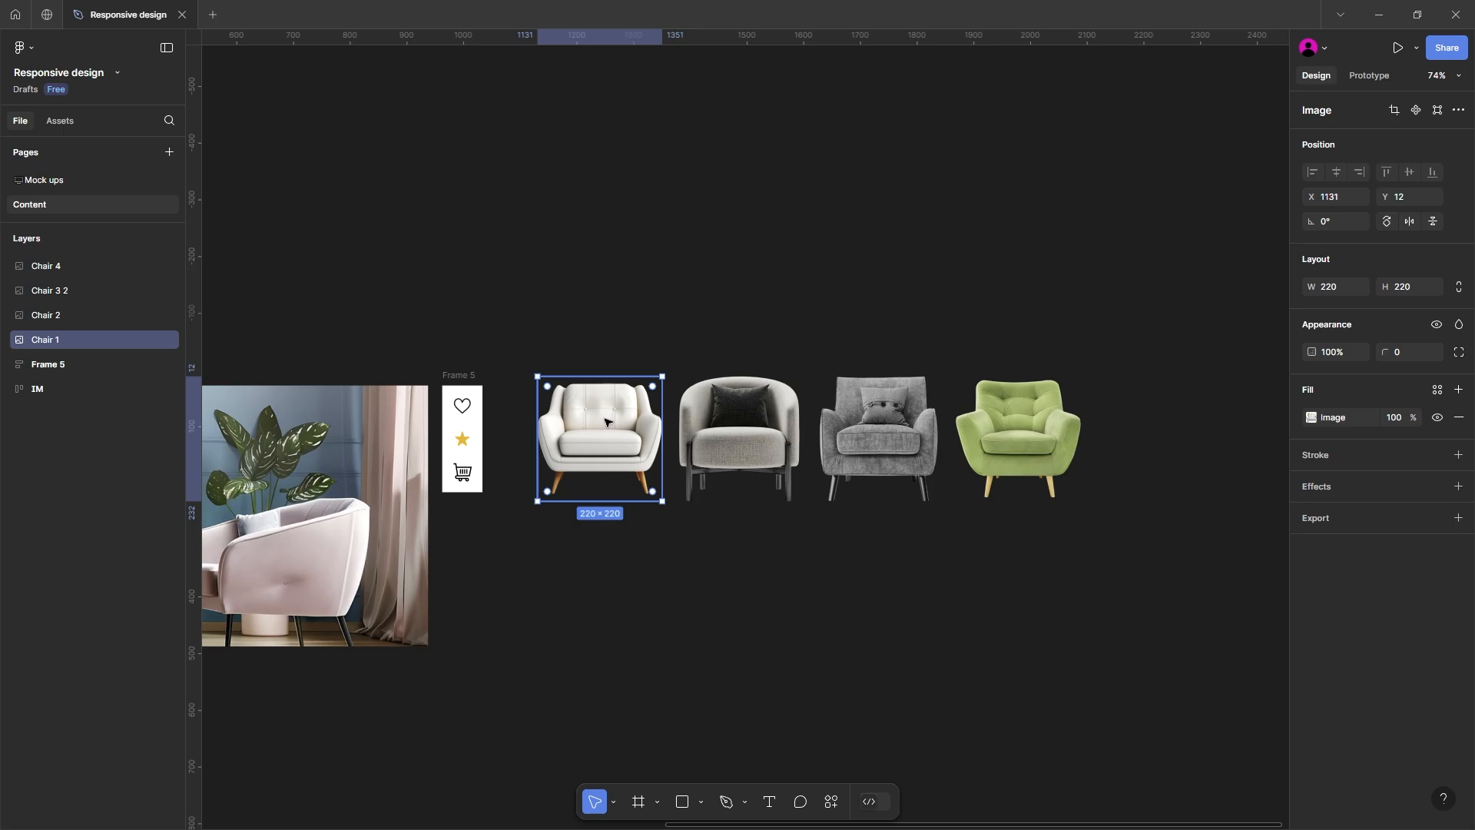
Step: Copy the Chair 1 image into the Product page frame on the Mock ups page, placing it at about X 129, Y 490
left_click(71, 179)
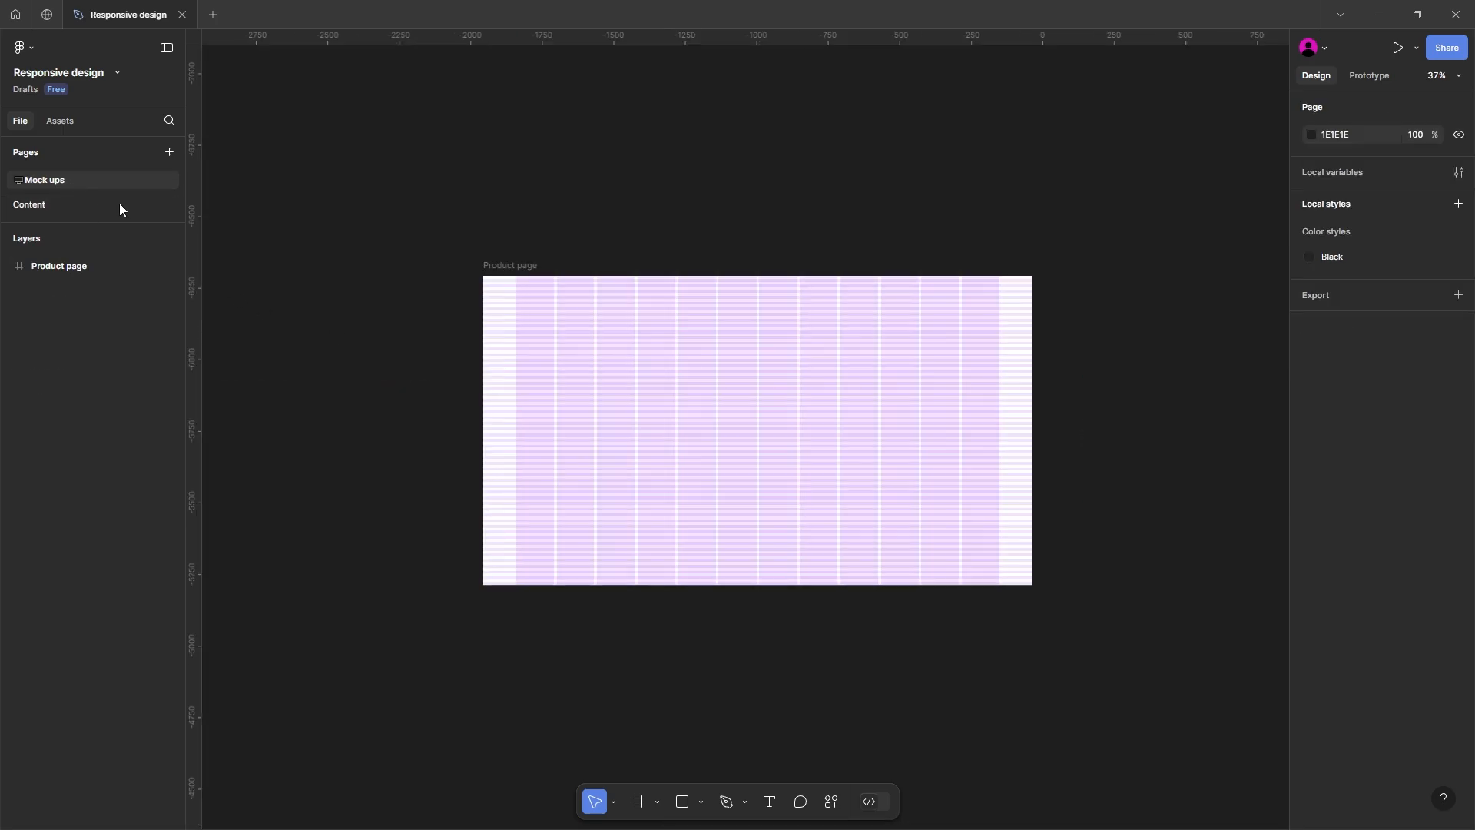
key("ctrl+v")
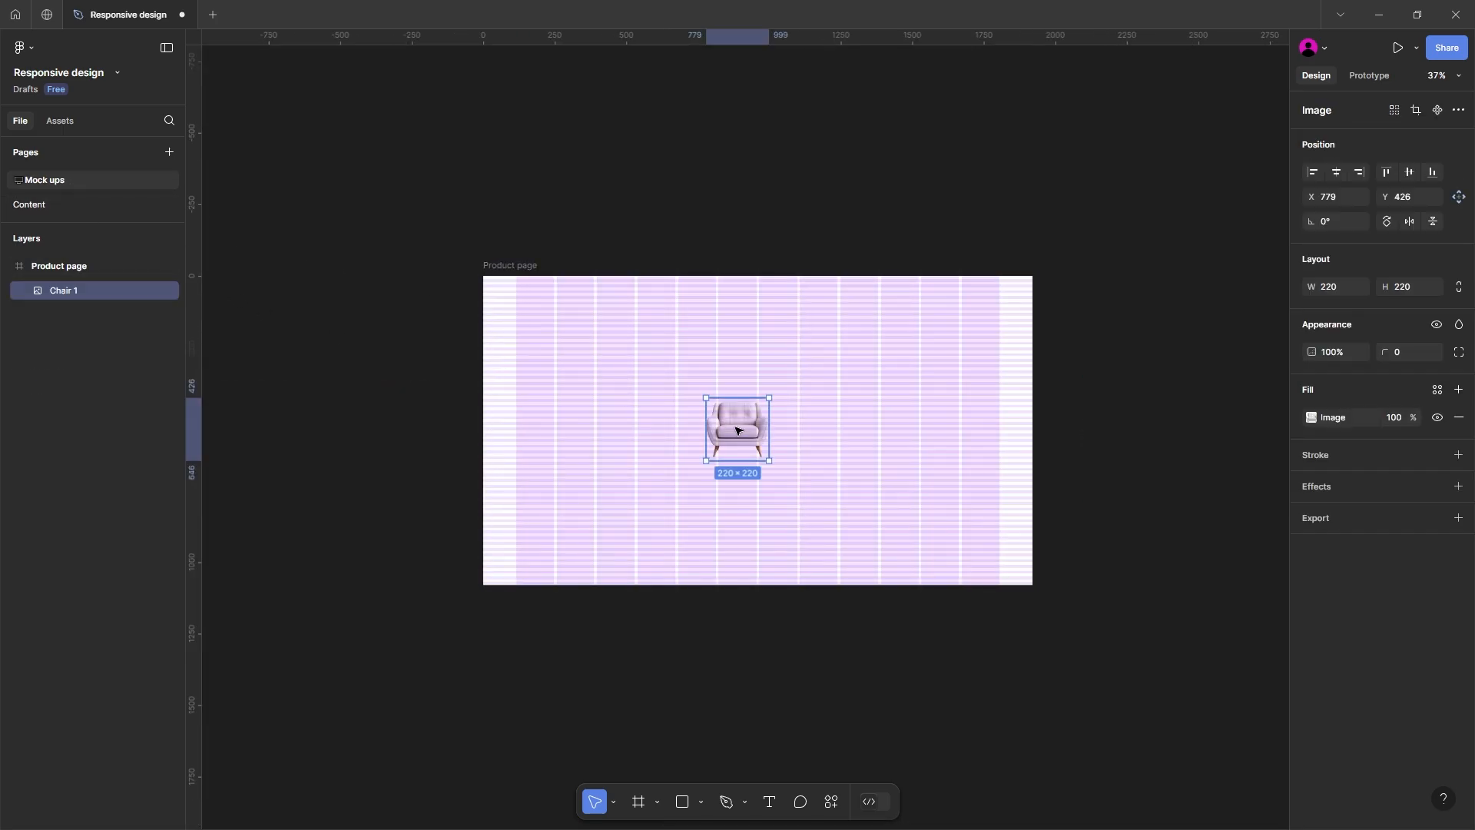
left_click_drag(730, 429, 559, 458)
Step: Wrap the chair image in an auto layout frame and enlarge that frame to about 411 × 330
scroll(559, 458, "up", 5)
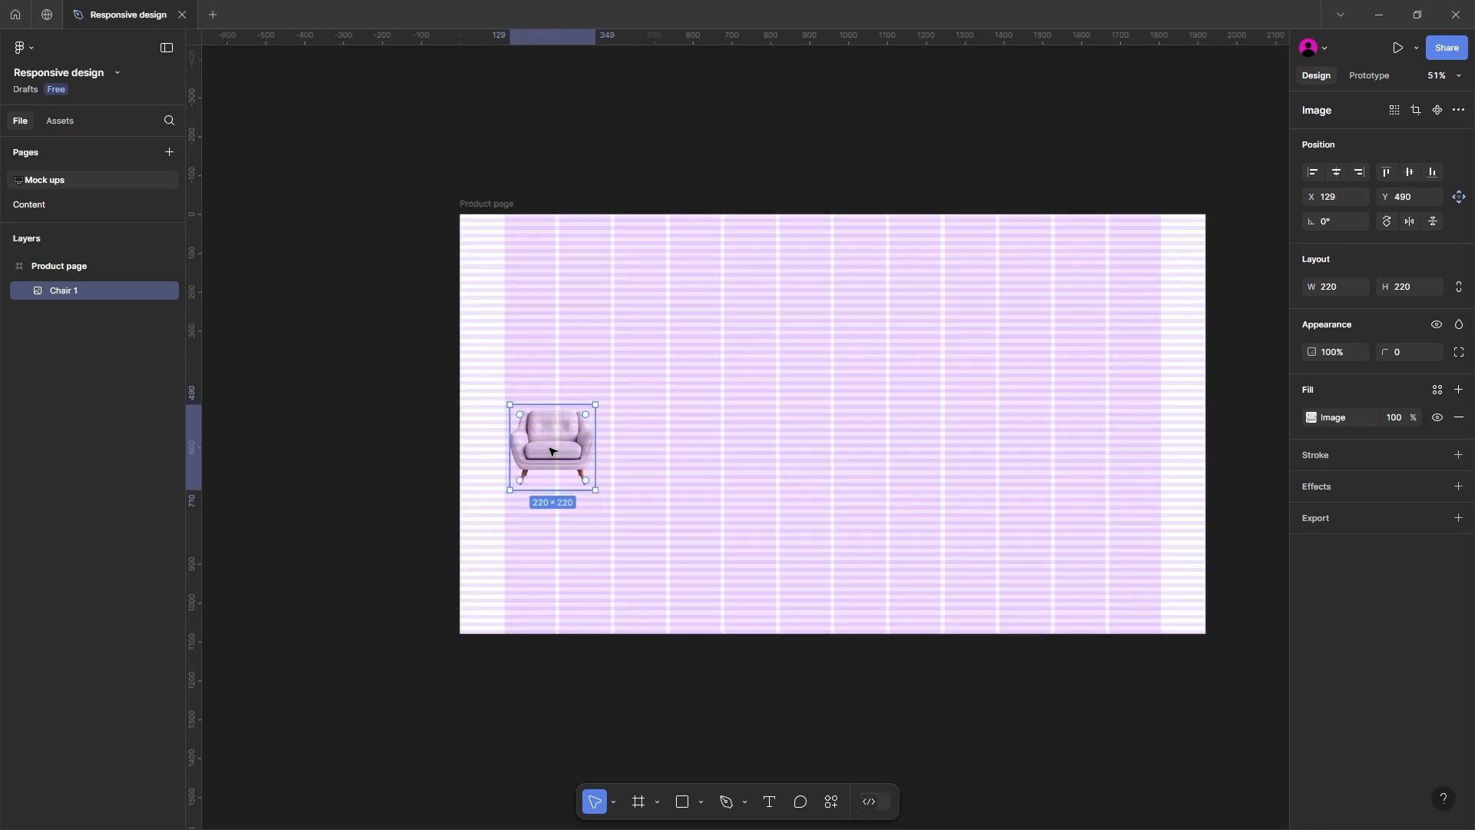
key("shift+a")
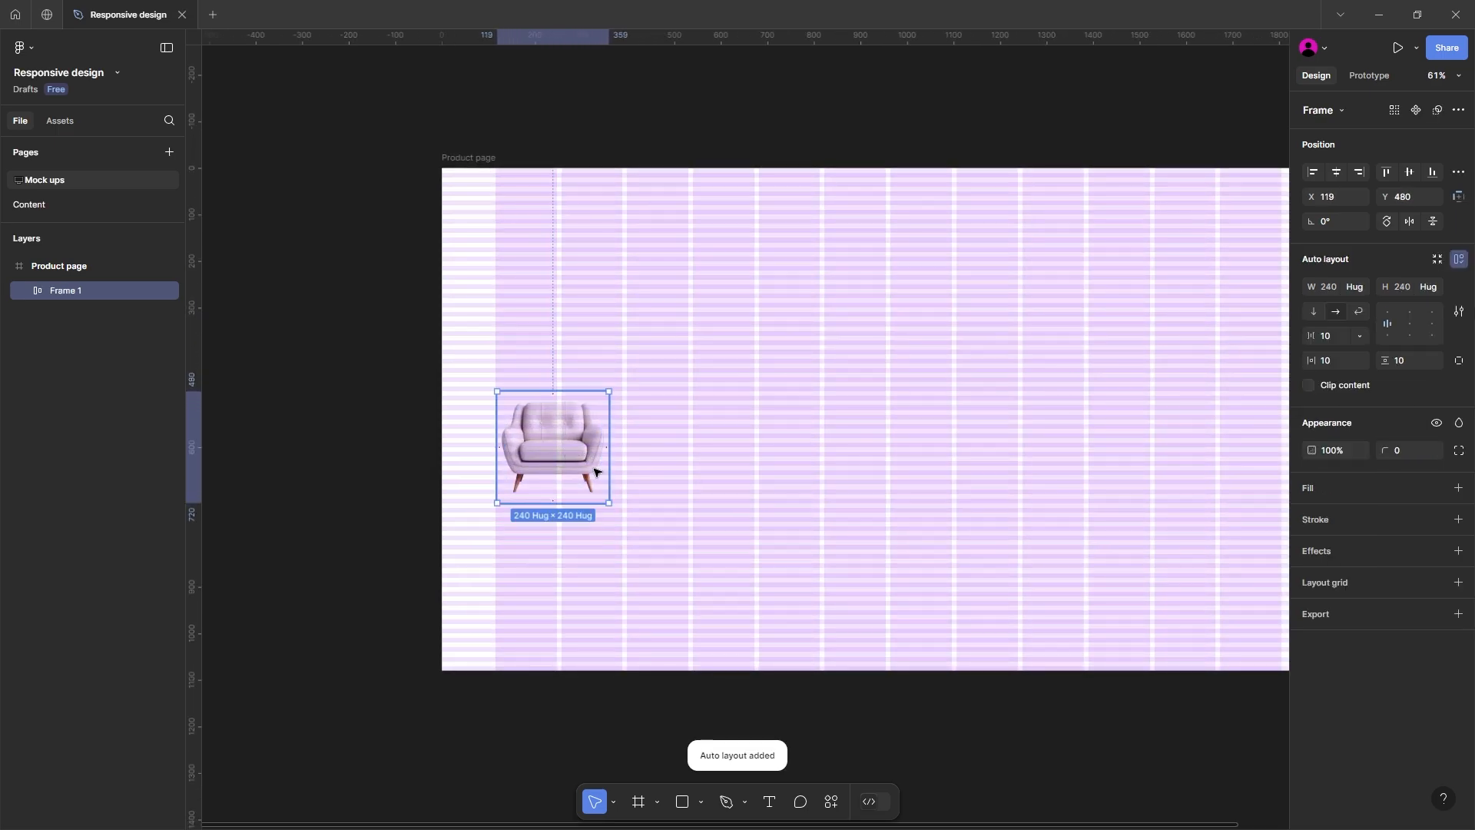
left_click_drag(609, 482, 688, 482)
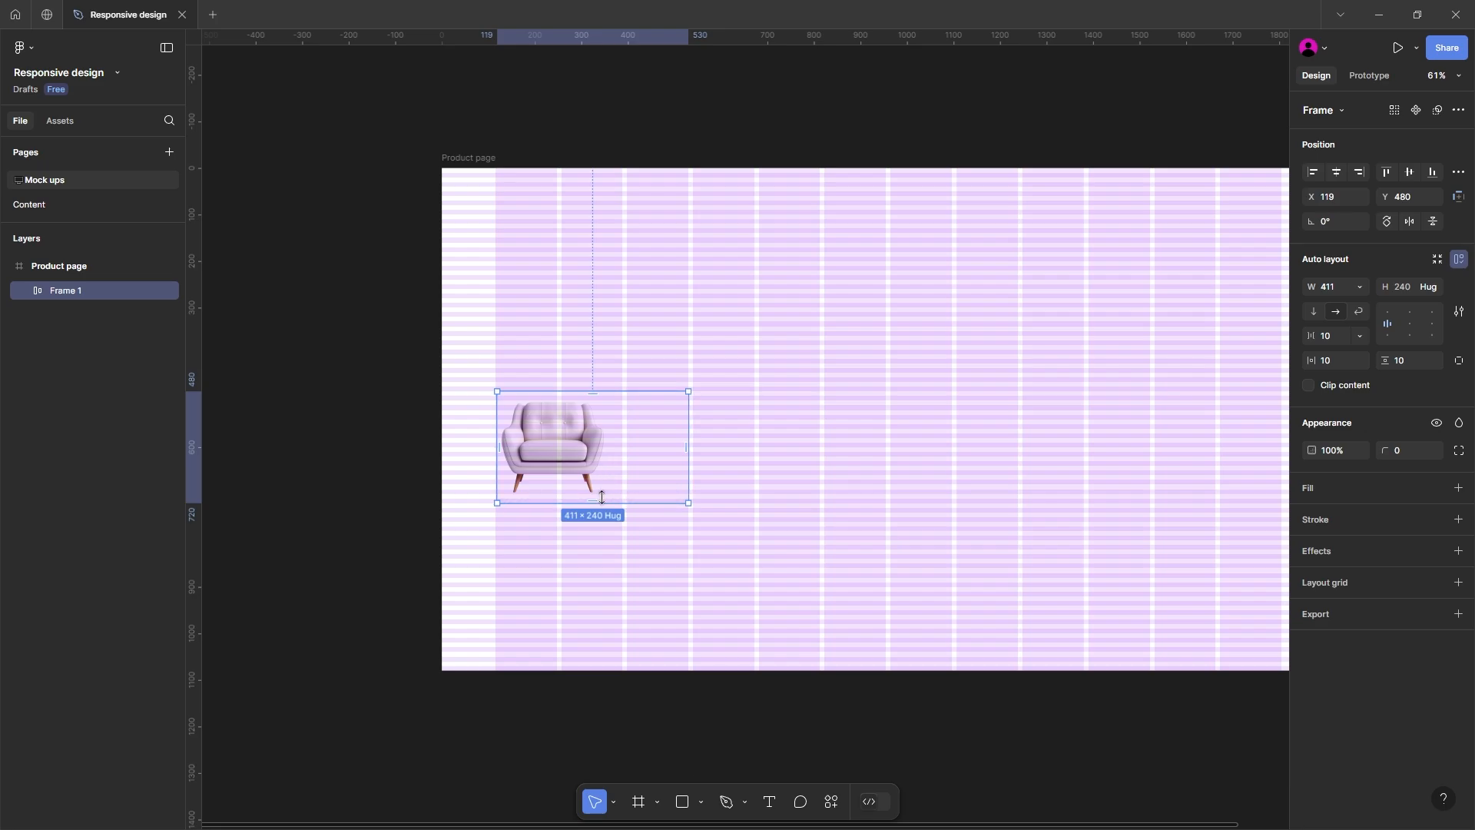
left_click_drag(603, 503, 602, 544)
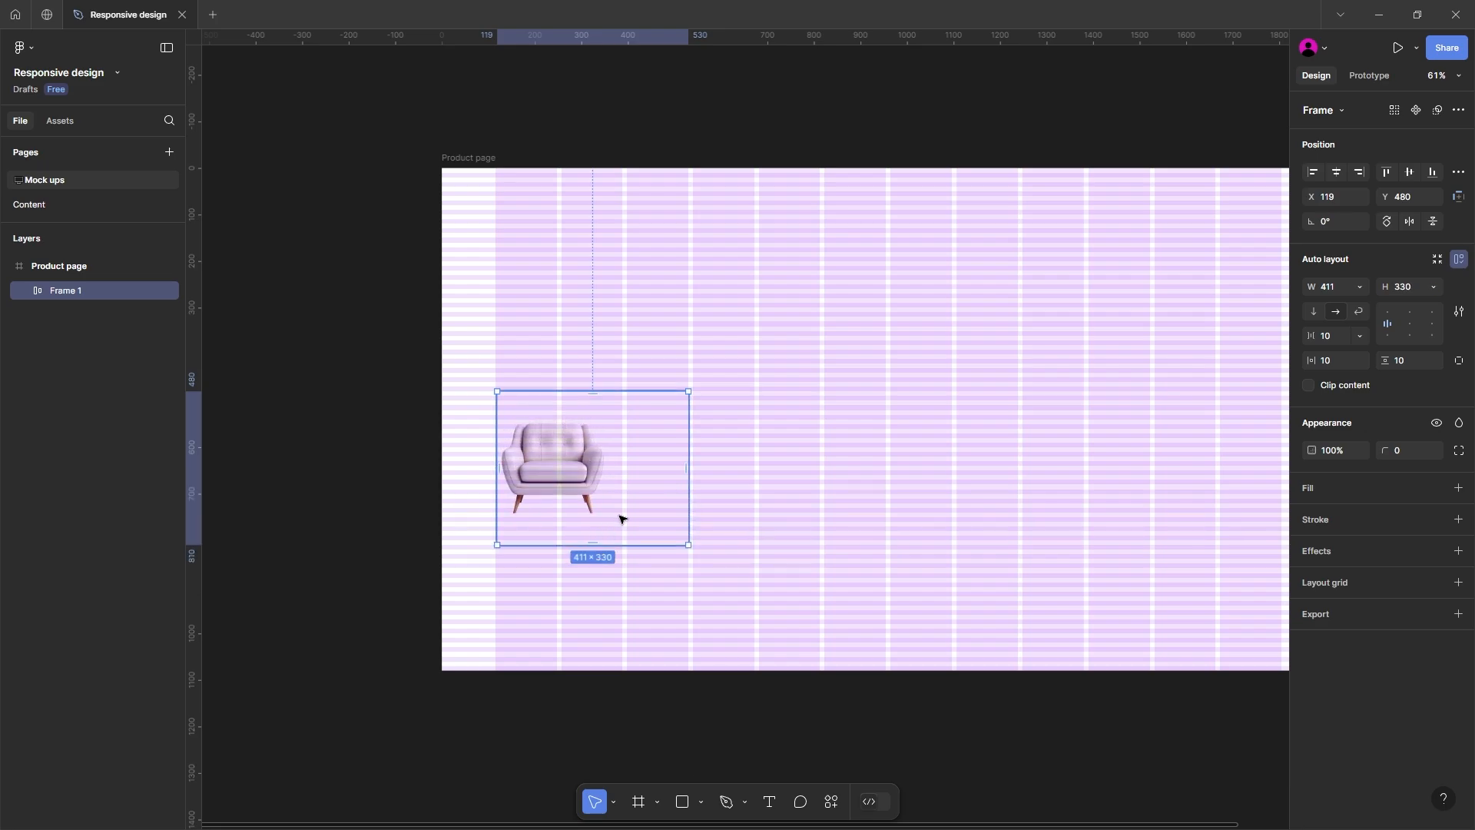
Step: Fit the chair frame to the first three grid columns at X 115, sized 415 × 320, with its content centered
scroll(604, 471, "up", 3)
scroll(605, 471, "up", 5)
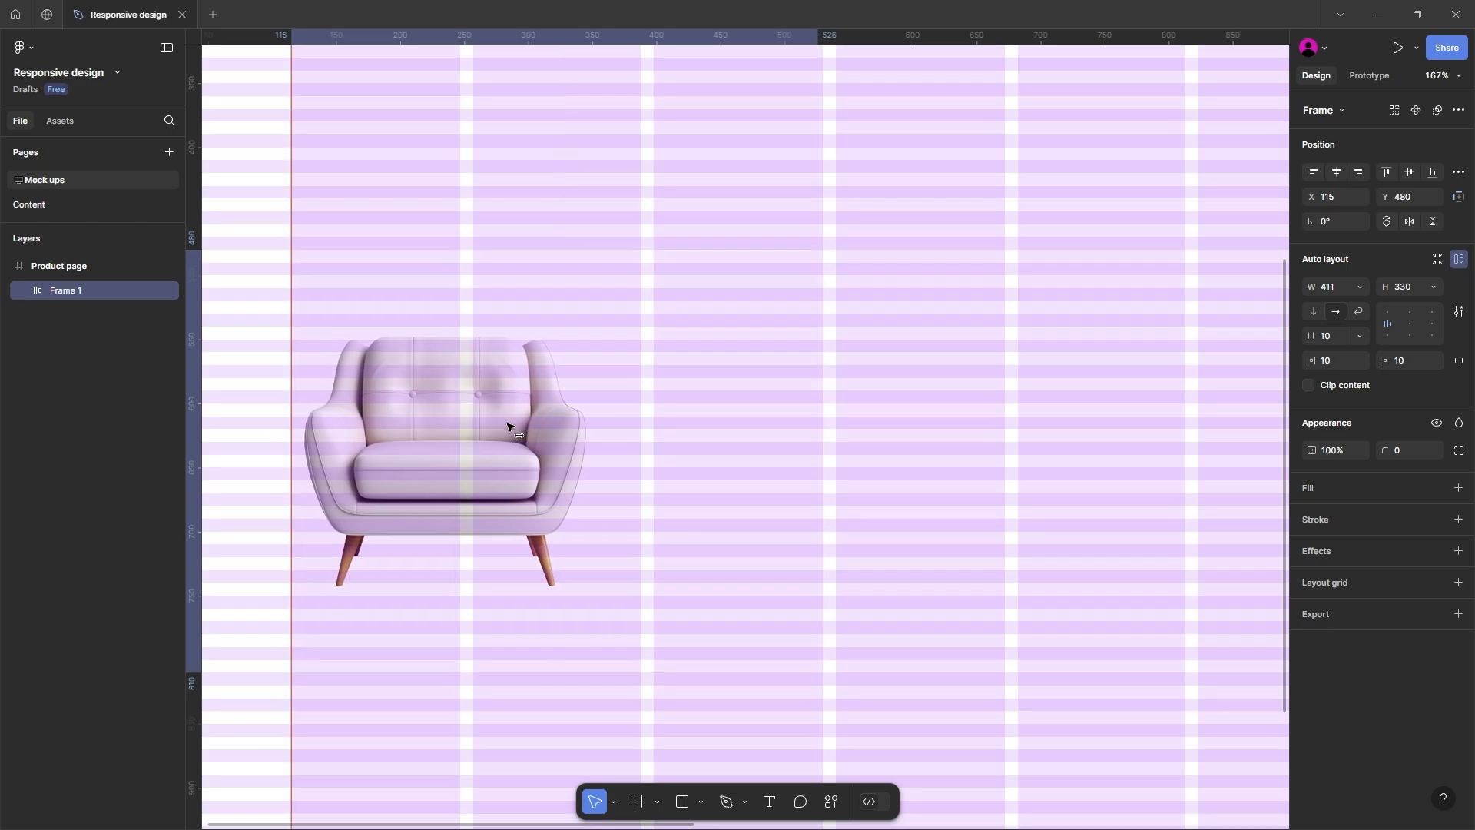
left_click_drag(814, 339, 822, 337)
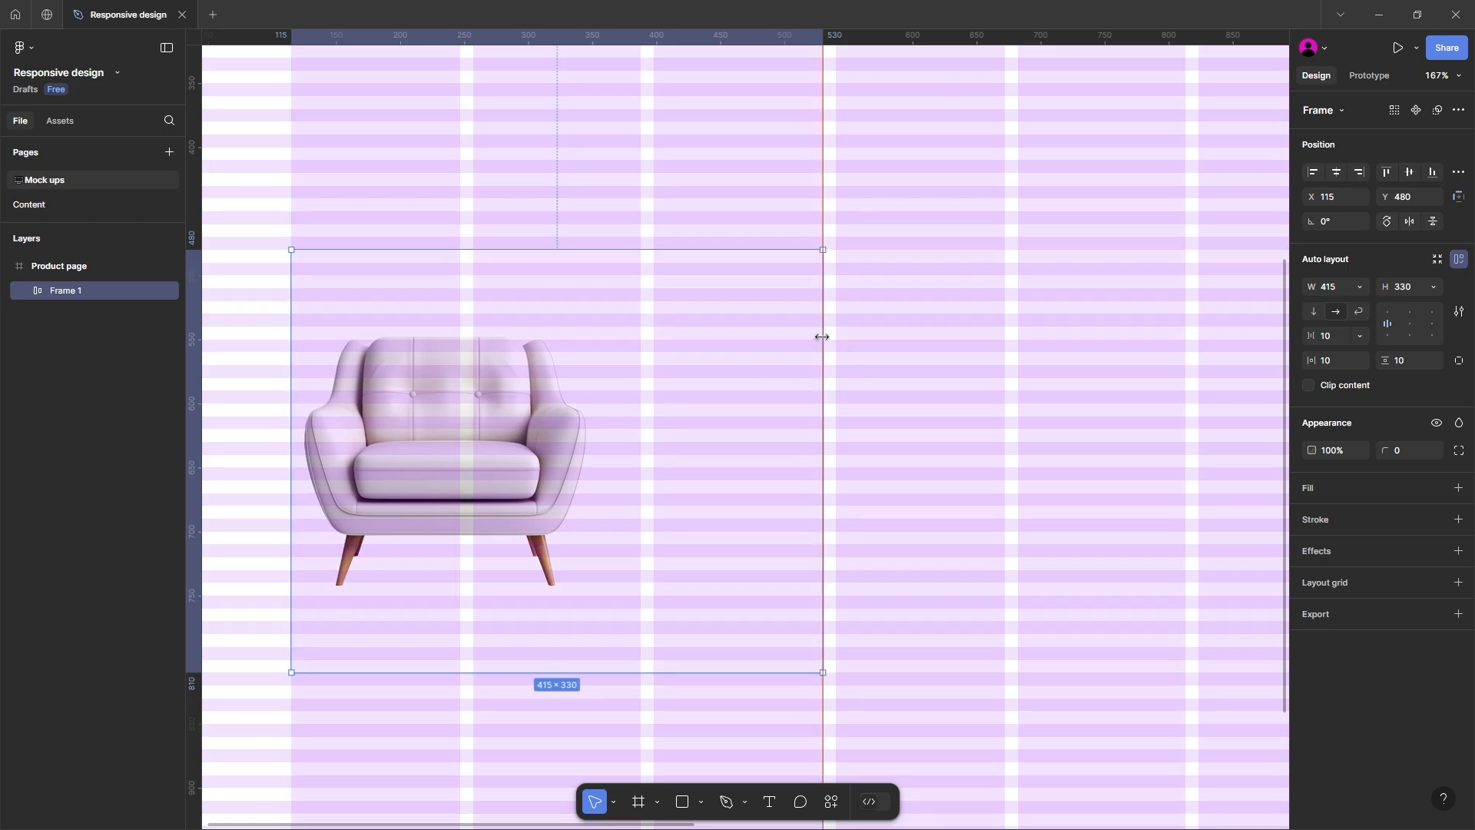
scroll(718, 422, "down", 5)
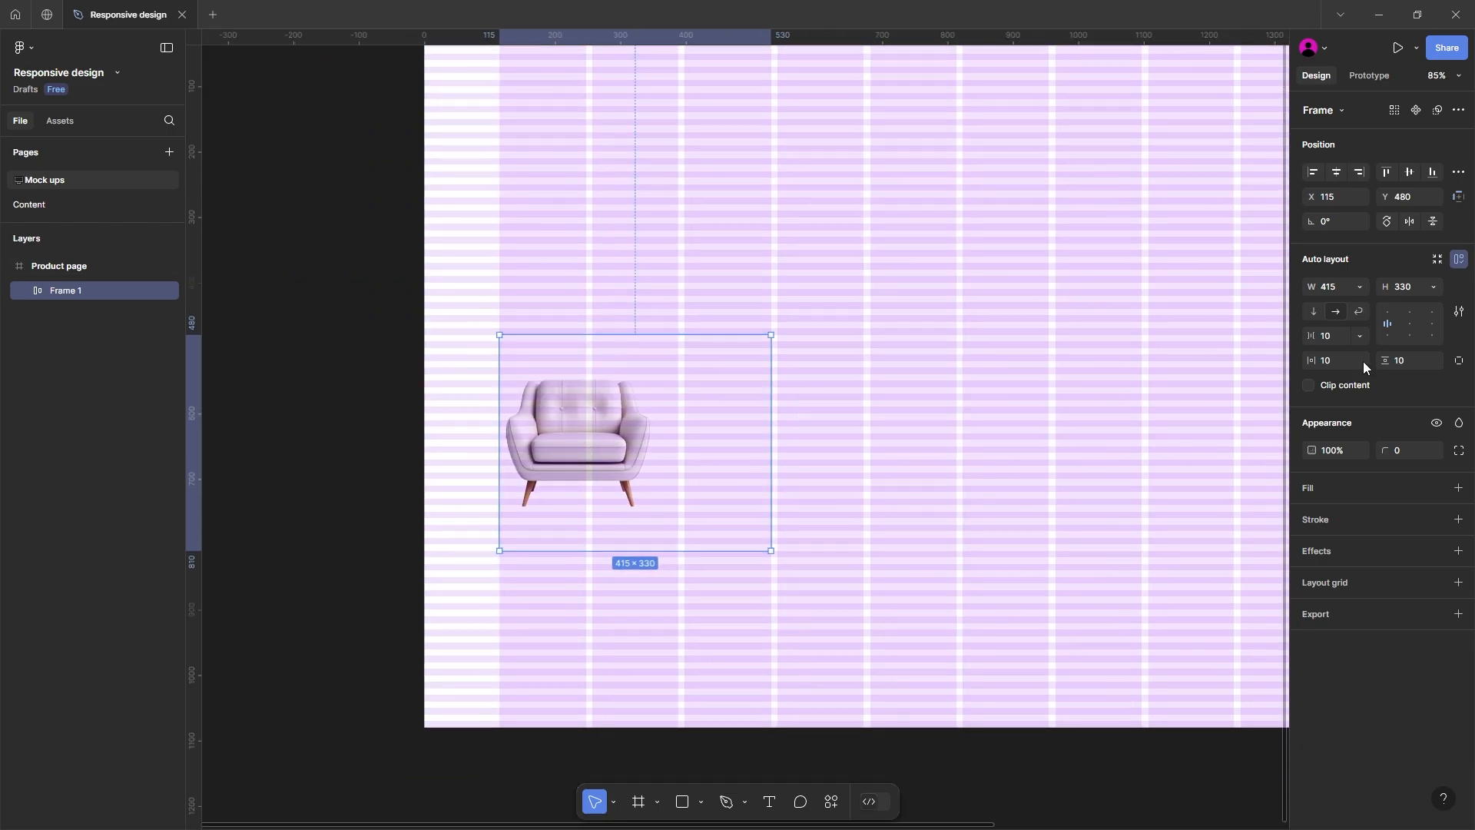
left_click(1413, 320)
Step: Add a solid fill to the chair frame and change it from white to a light grey shade
left_click(1458, 487)
left_click(1311, 515)
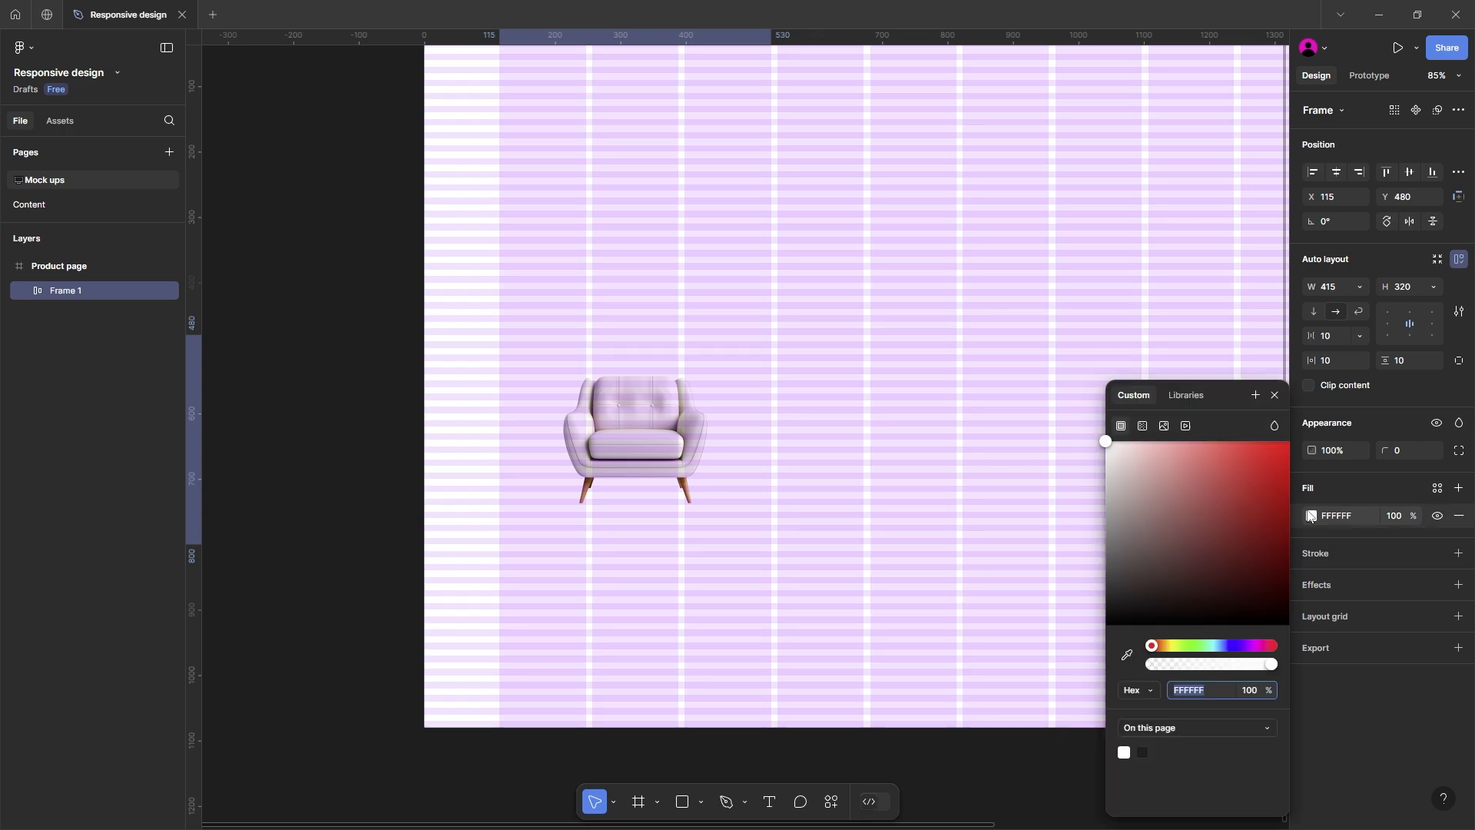
left_click_drag(1118, 455, 1094, 463)
key("Escape")
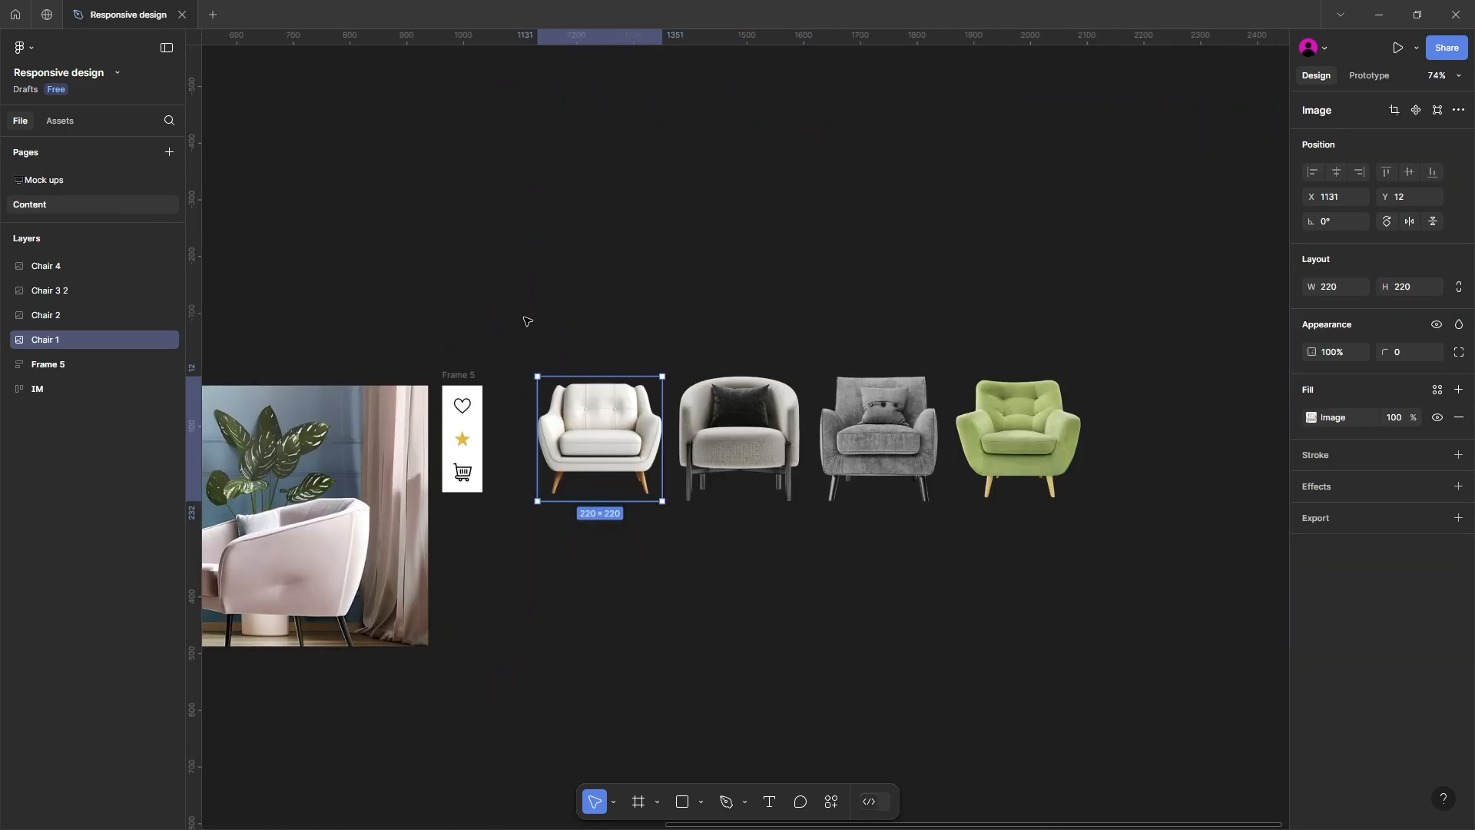
Step: Copy the IM banner frame from the Content page into the Product page frame and align it at X 0, Y 0
left_click_drag(461, 296, 958, 277)
left_click_drag(567, 282, 836, 281)
scroll(796, 293, "down", 2)
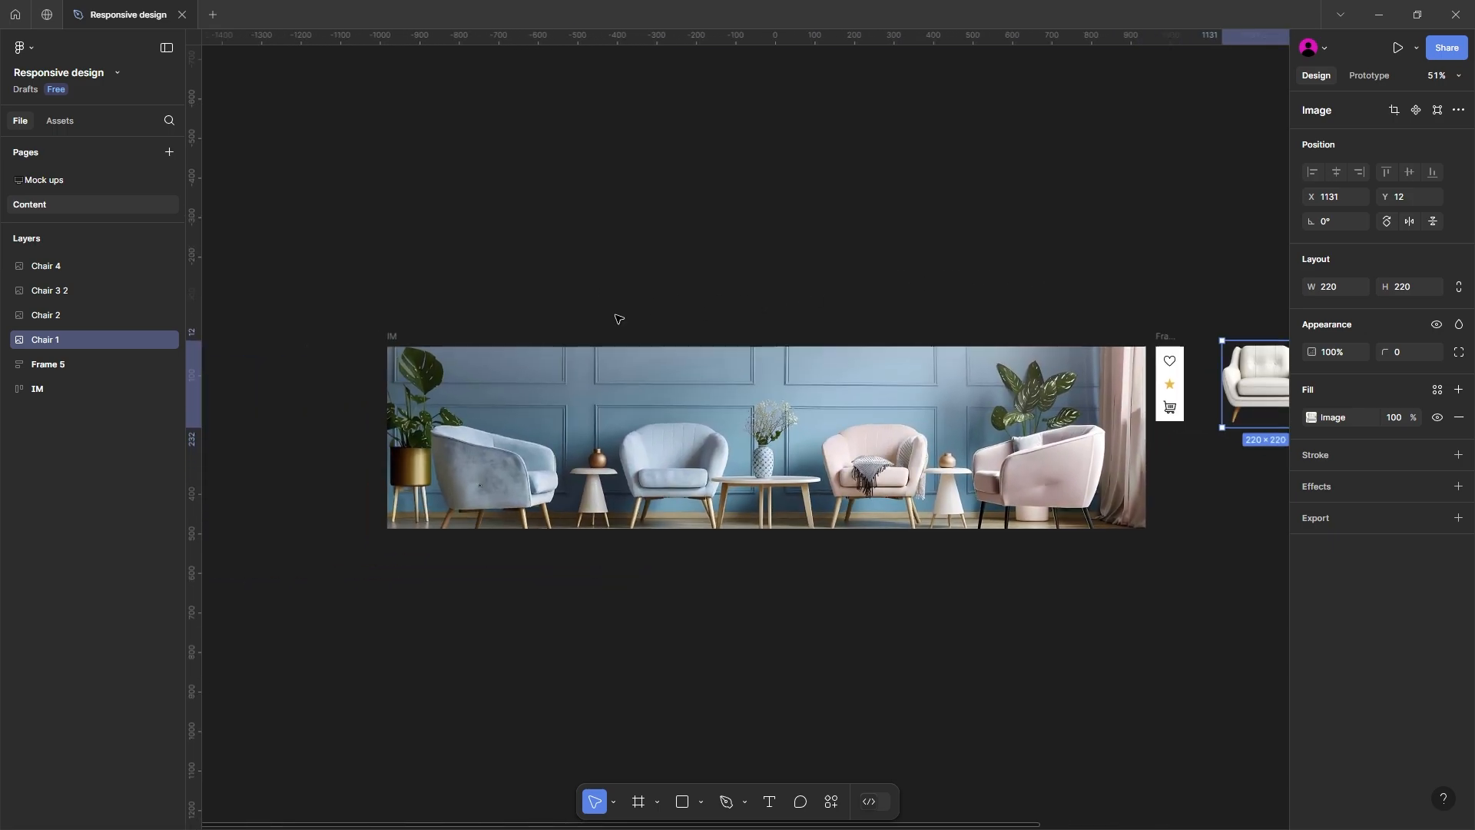
left_click(394, 335)
left_click(96, 184)
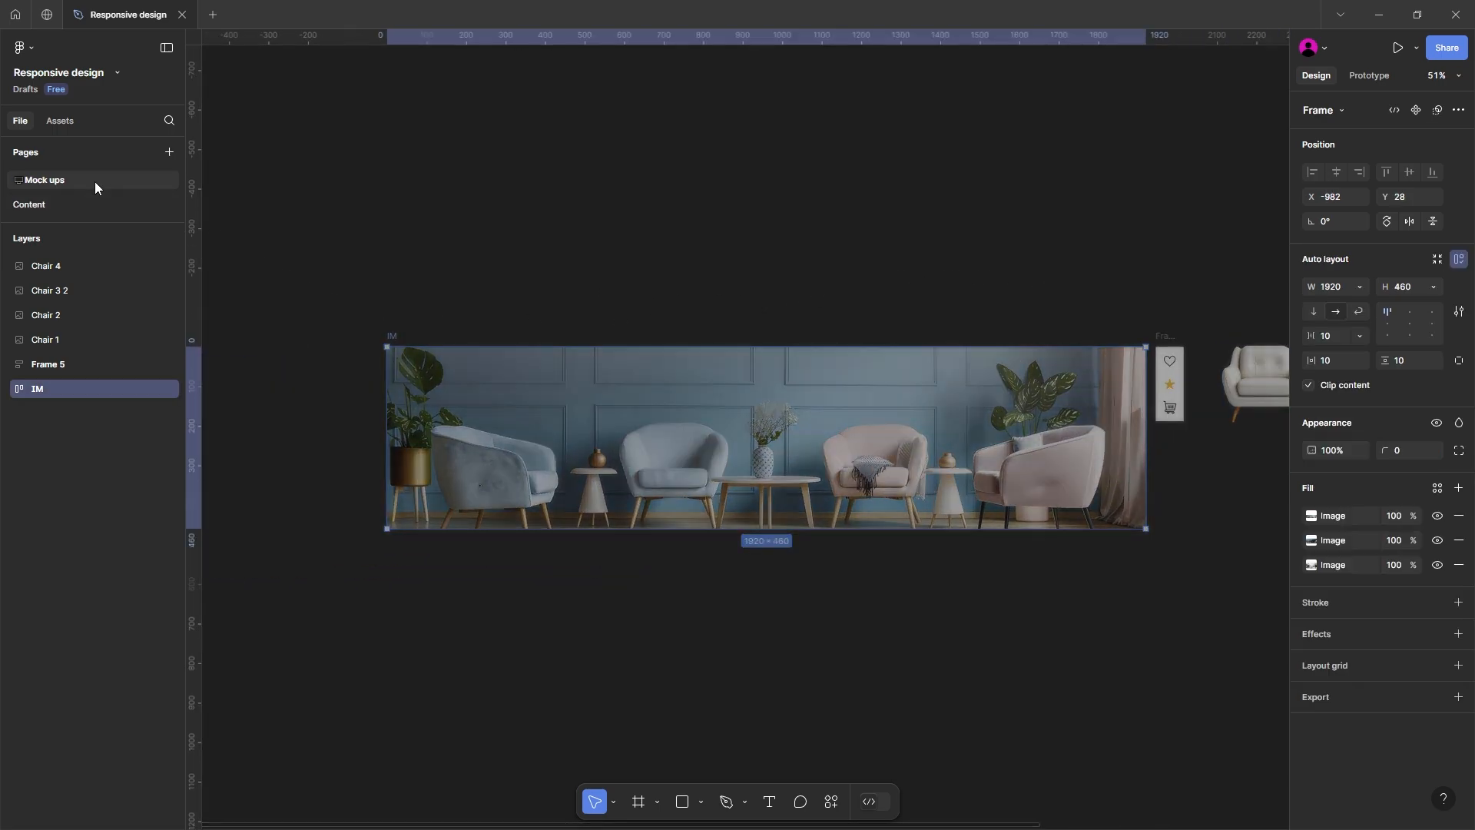
left_click_drag(473, 255, 402, 329)
scroll(402, 330, "down", 3)
left_click(470, 239)
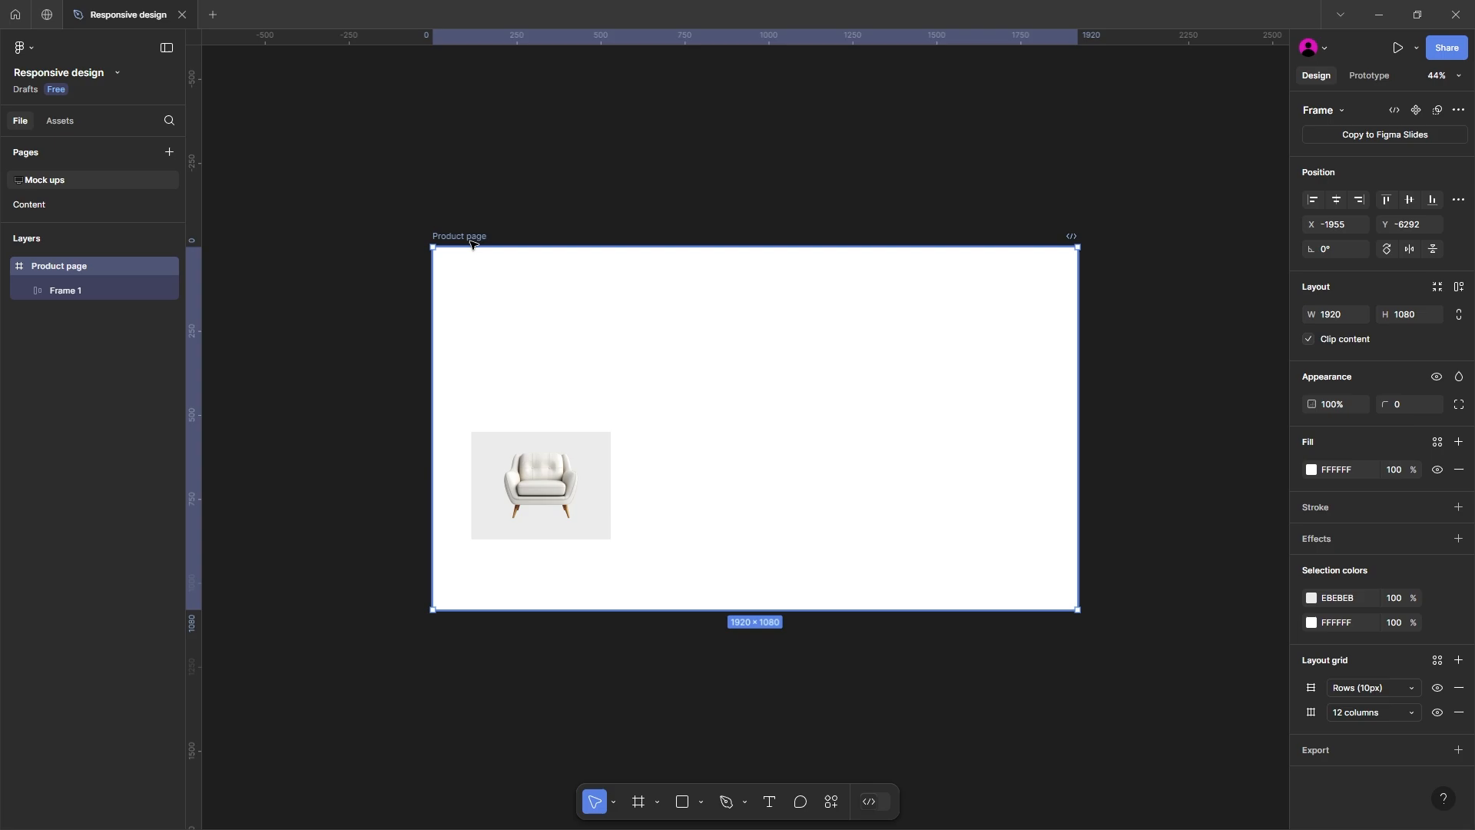
key("ctrl+v")
left_click_drag(592, 425, 609, 326)
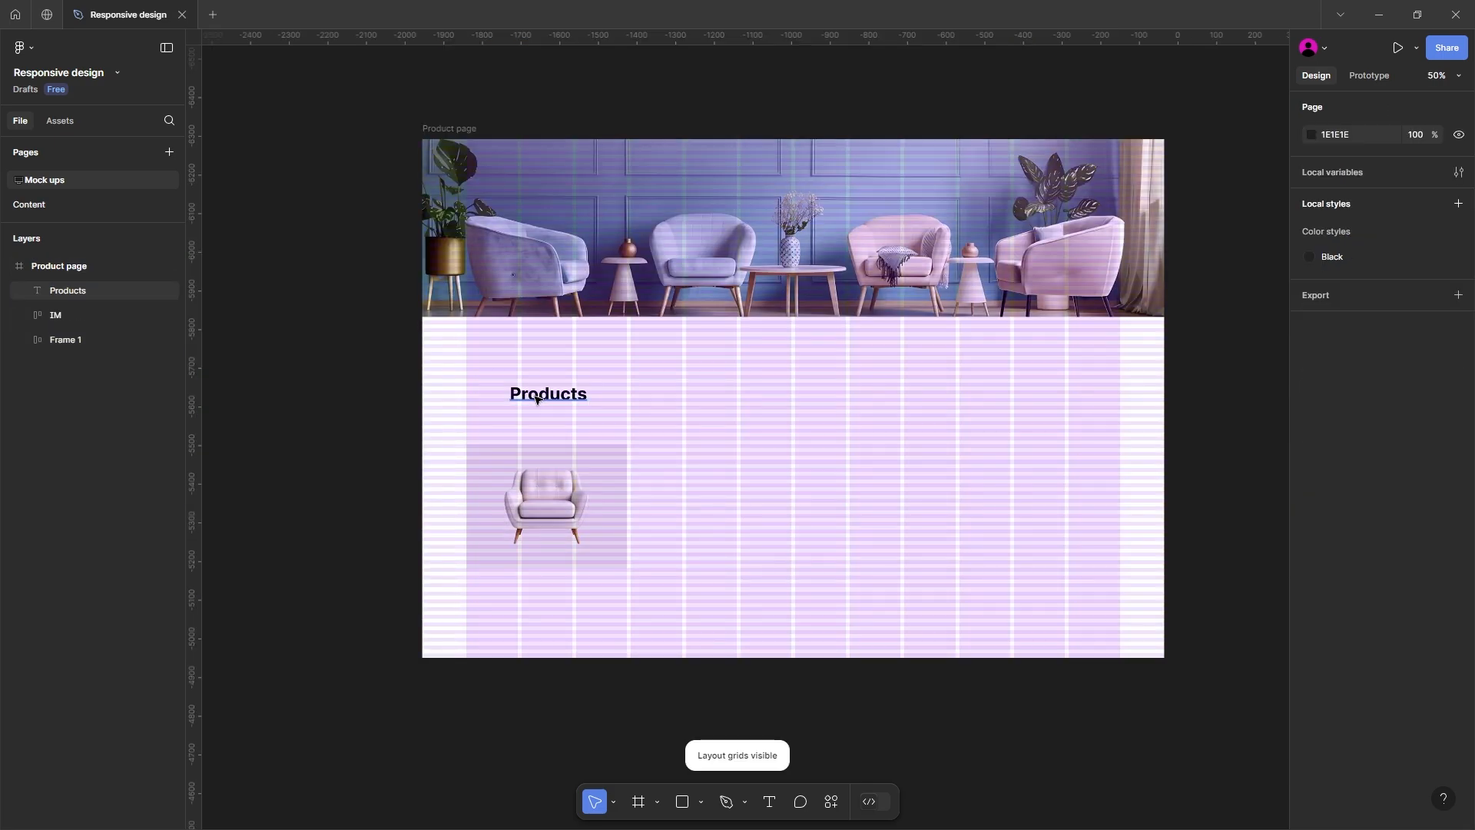
Step: Position the bold Products heading at X 115, Y 536, move the chair frame below it to Y 649, and hide the layout grids
left_click_drag(537, 399, 507, 362)
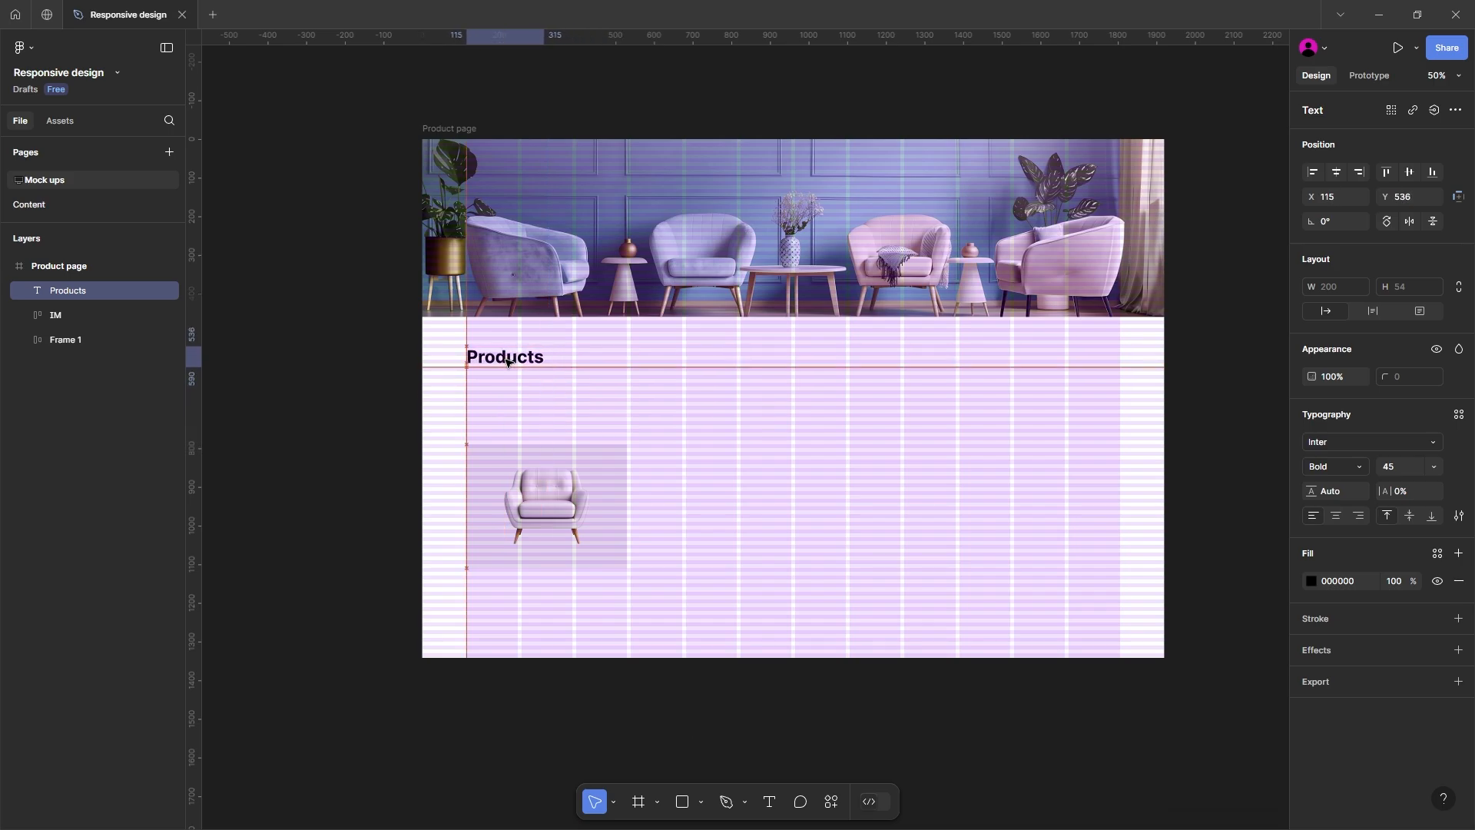
left_click_drag(530, 499, 529, 452)
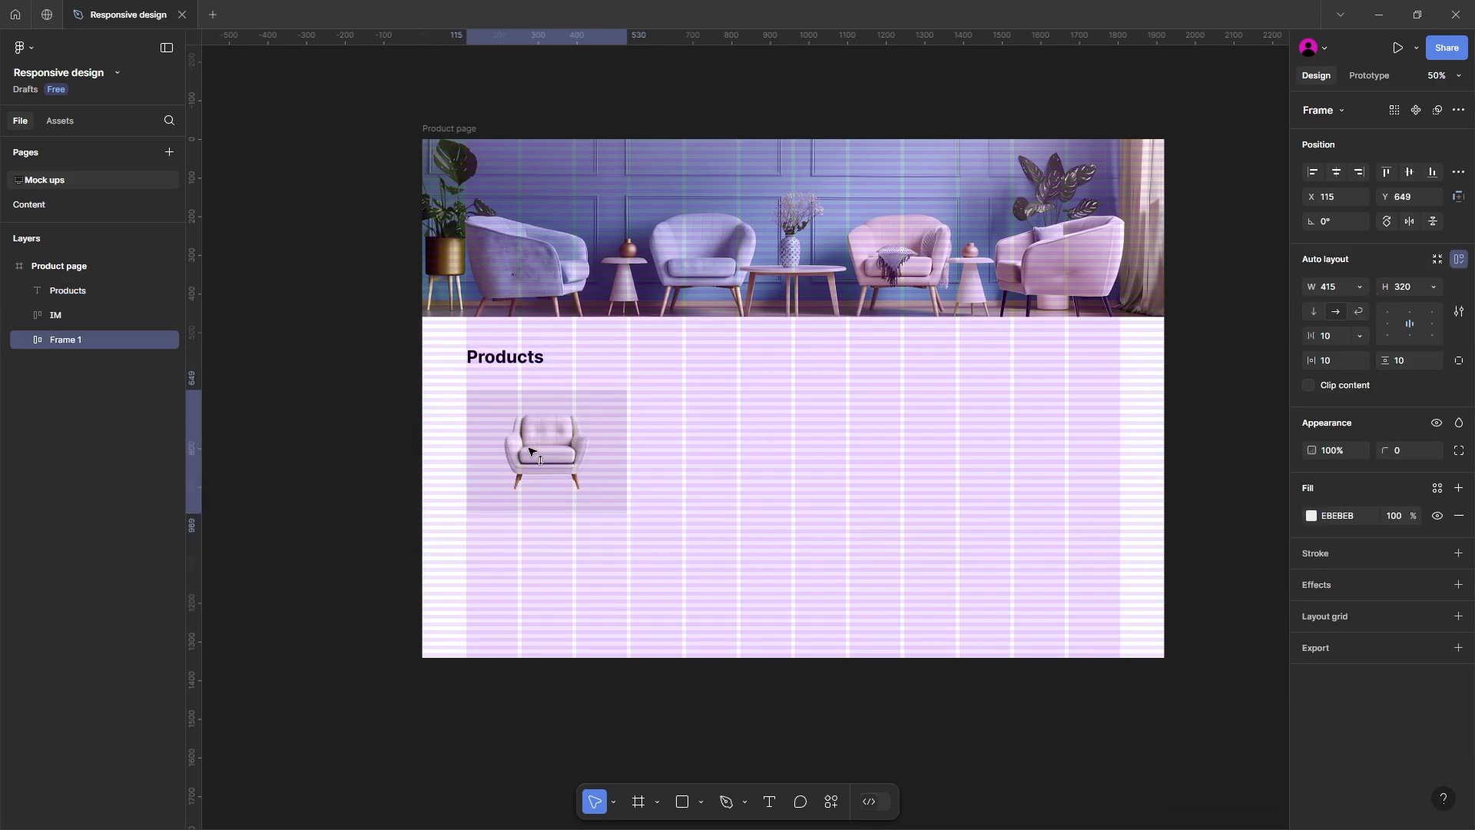
key("Escape")
key("ctrl+shift+4")
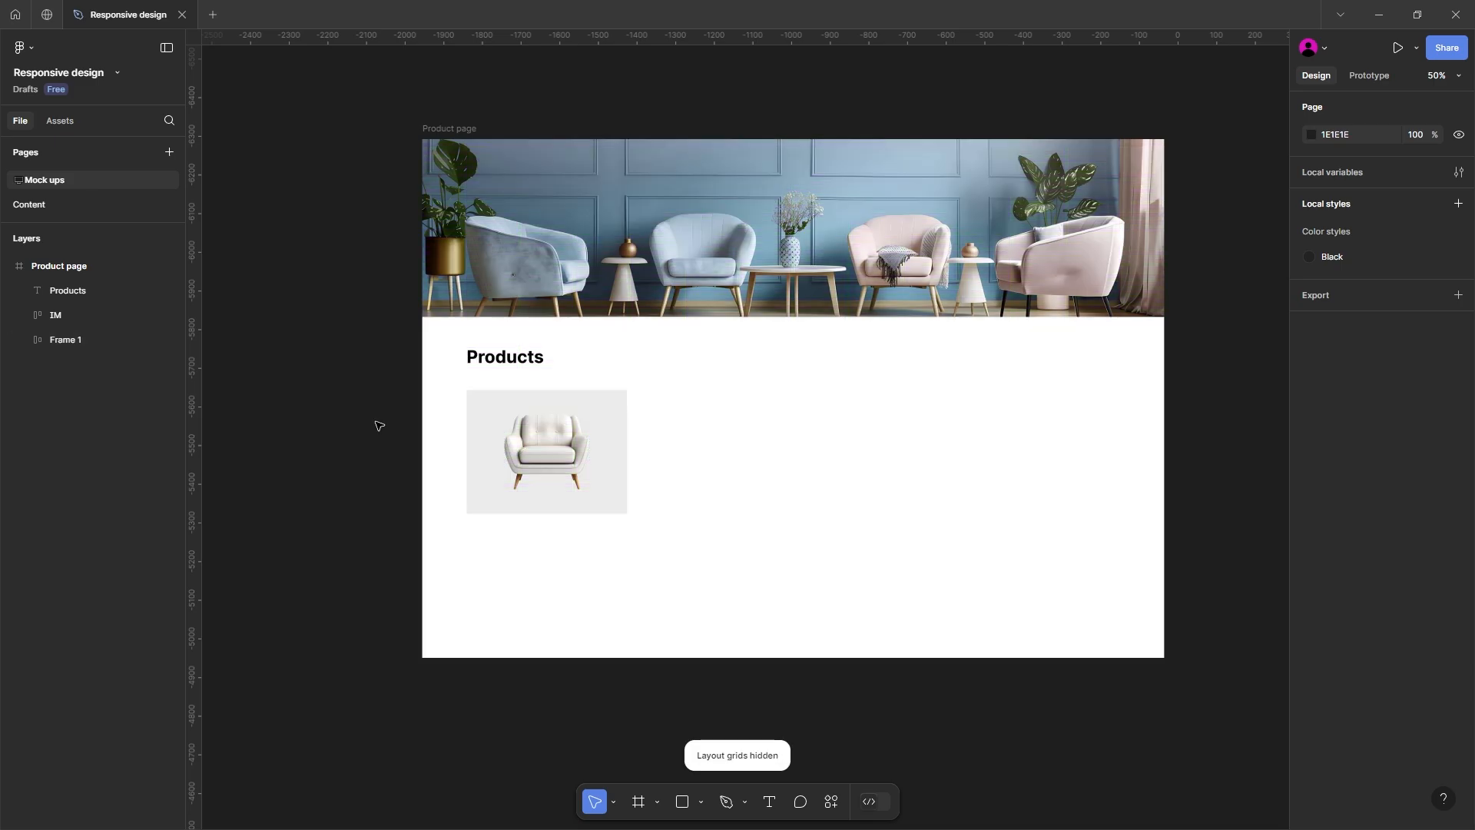
Step: Copy the frame with the heart, star and cart icons from the Content page onto the Mock ups canvas beside the Product page
left_click(98, 206)
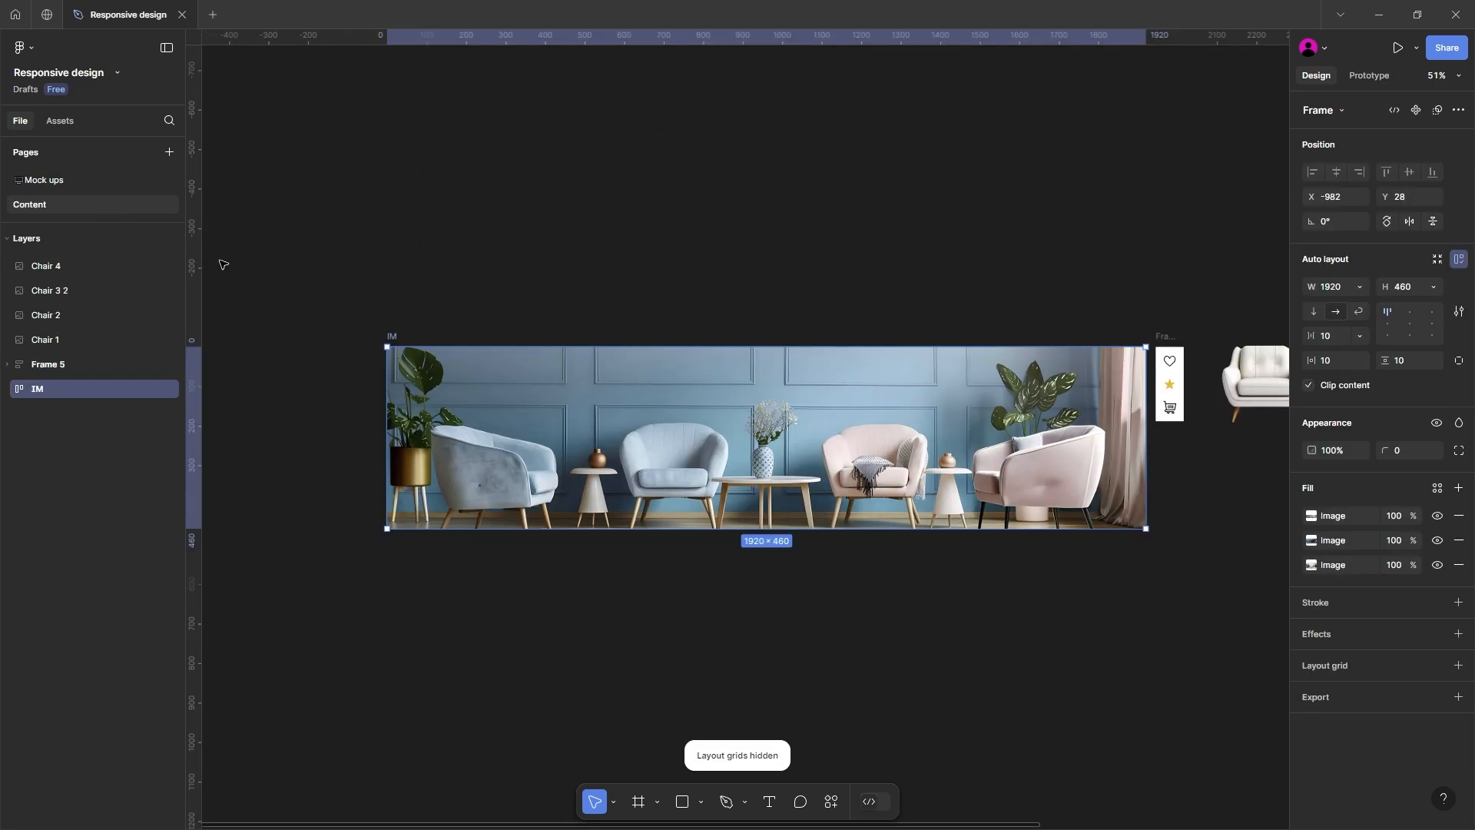
scroll(644, 300, "right", 10)
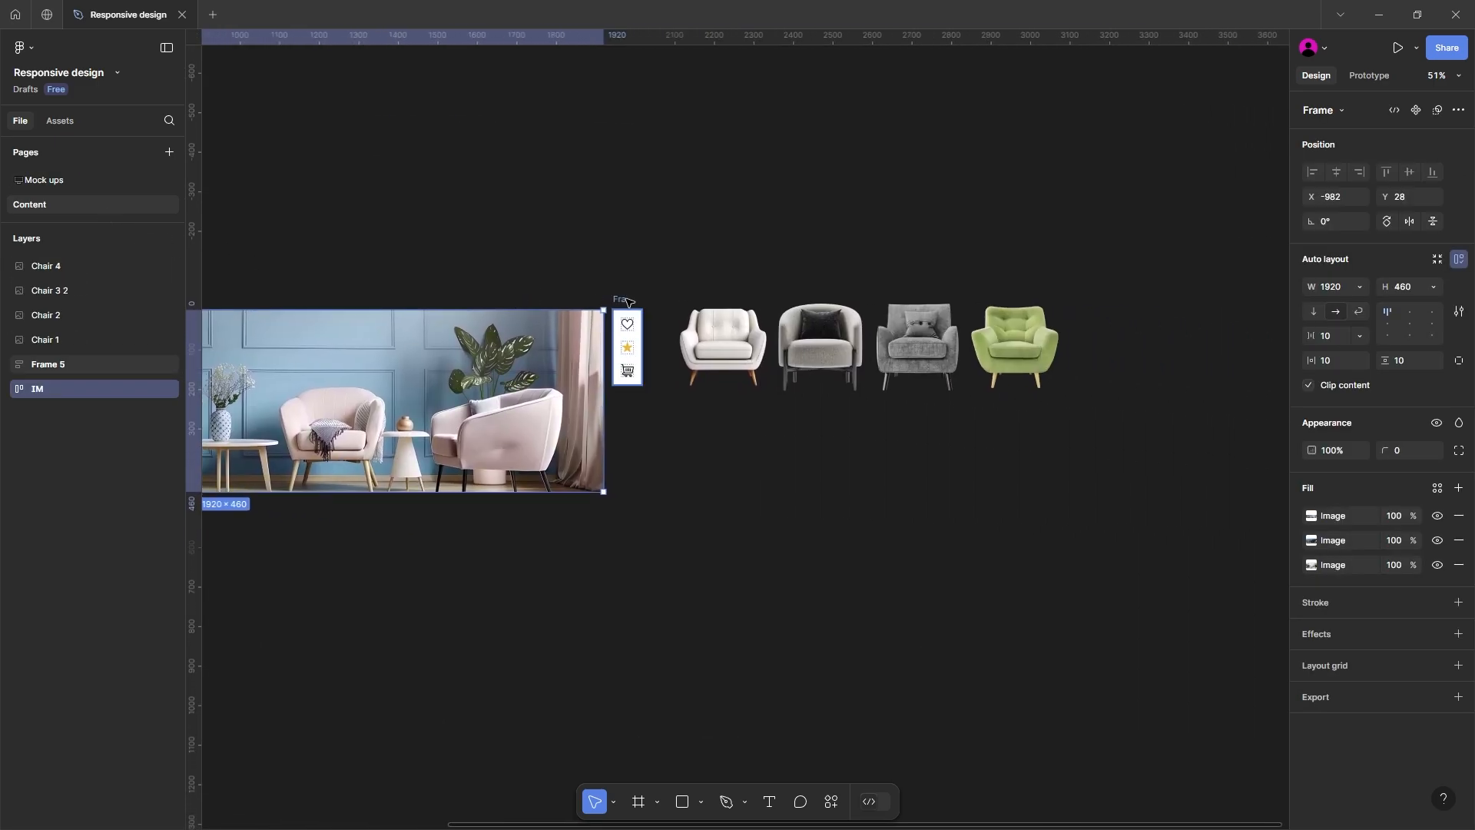
left_click(629, 302)
left_click(81, 178)
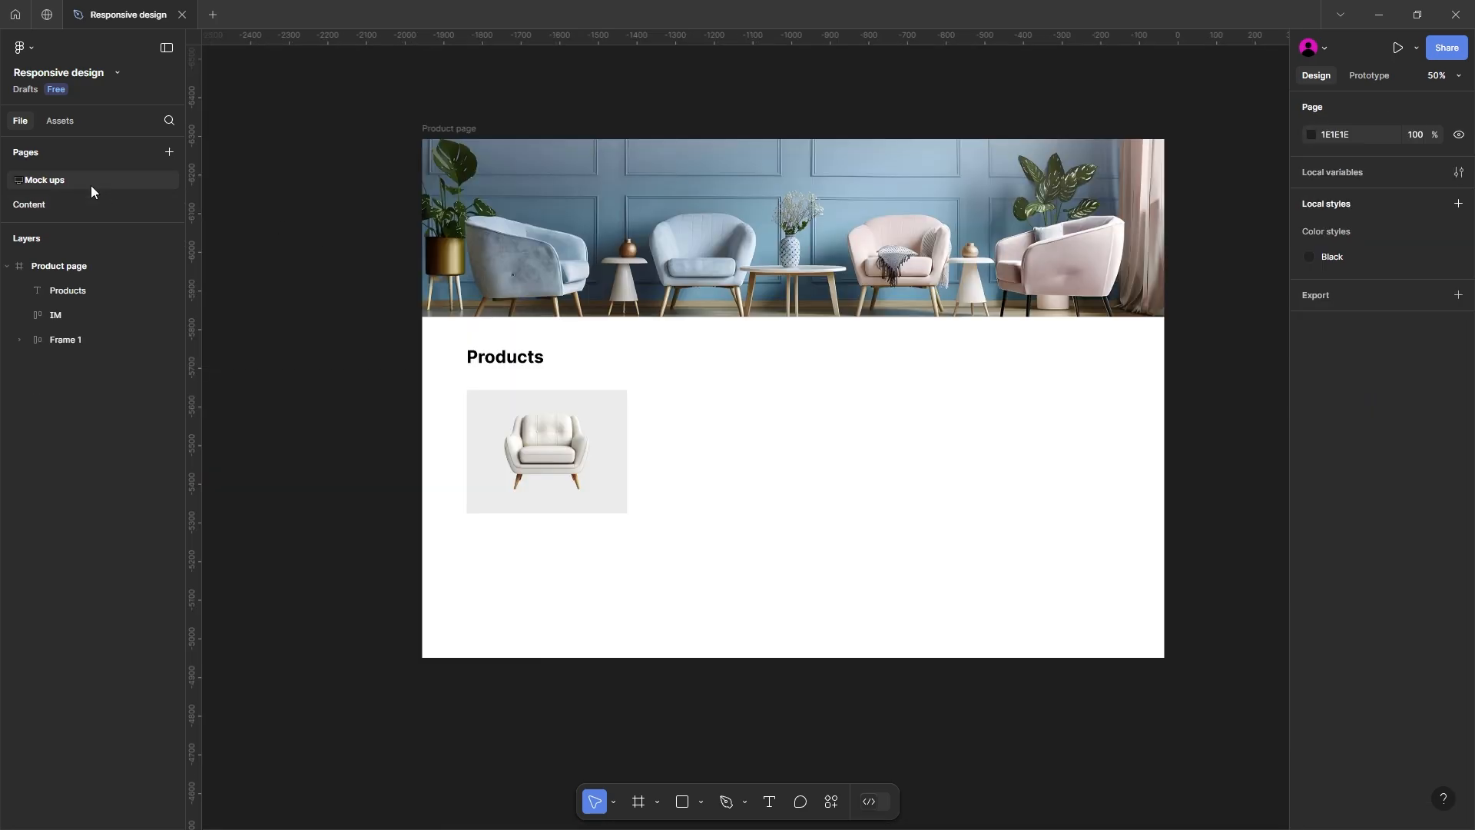
left_click_drag(385, 391, 589, 378)
scroll(589, 379, "left", 5)
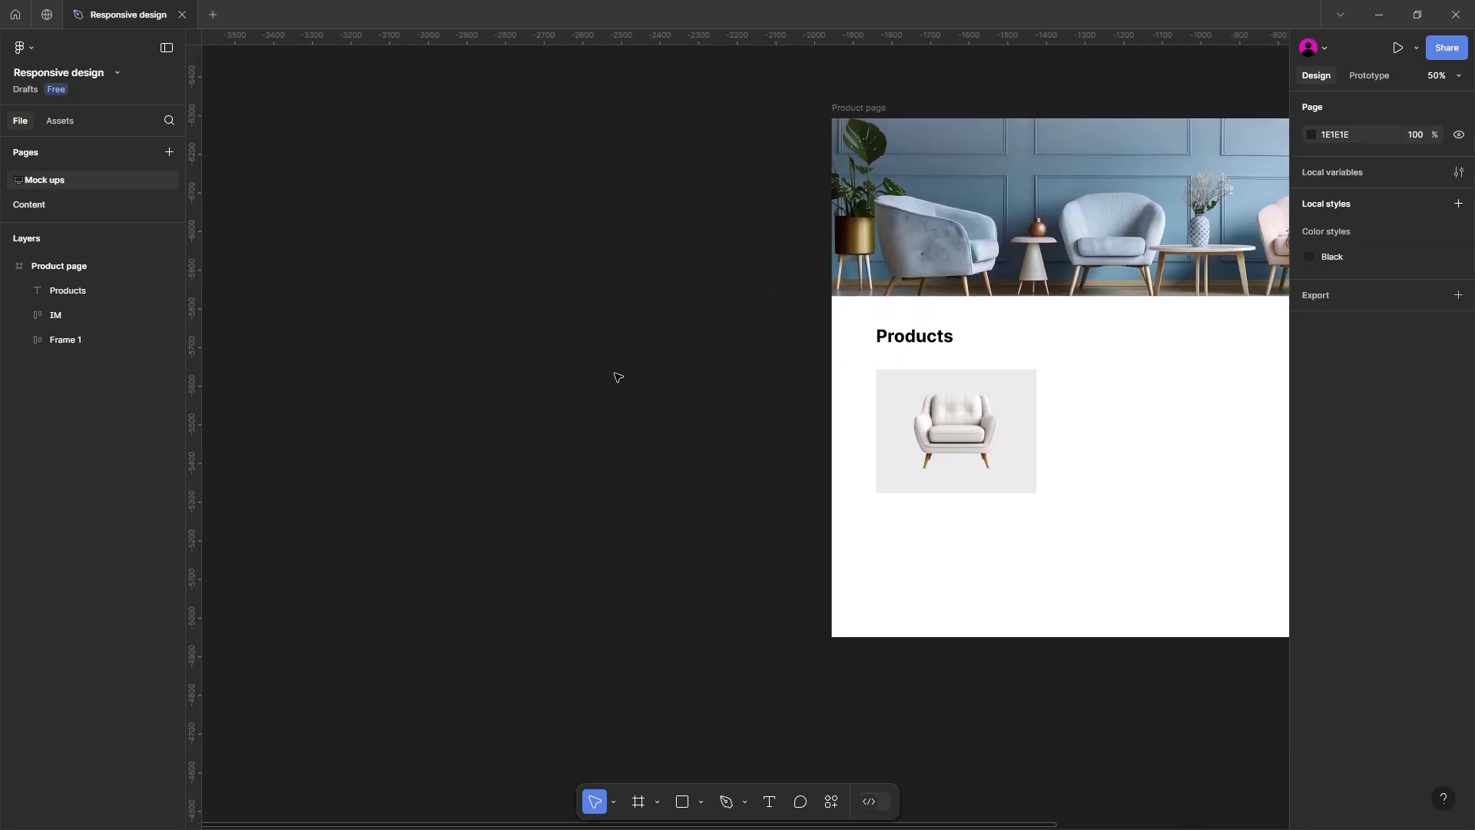
key("ctrl+v")
left_click_drag(736, 390, 631, 404)
Step: Copy the heart icon out of the icon frame into a new white frame and duplicate it beside the original
scroll(536, 393, "up", 5)
left_click(525, 401)
left_click(683, 409)
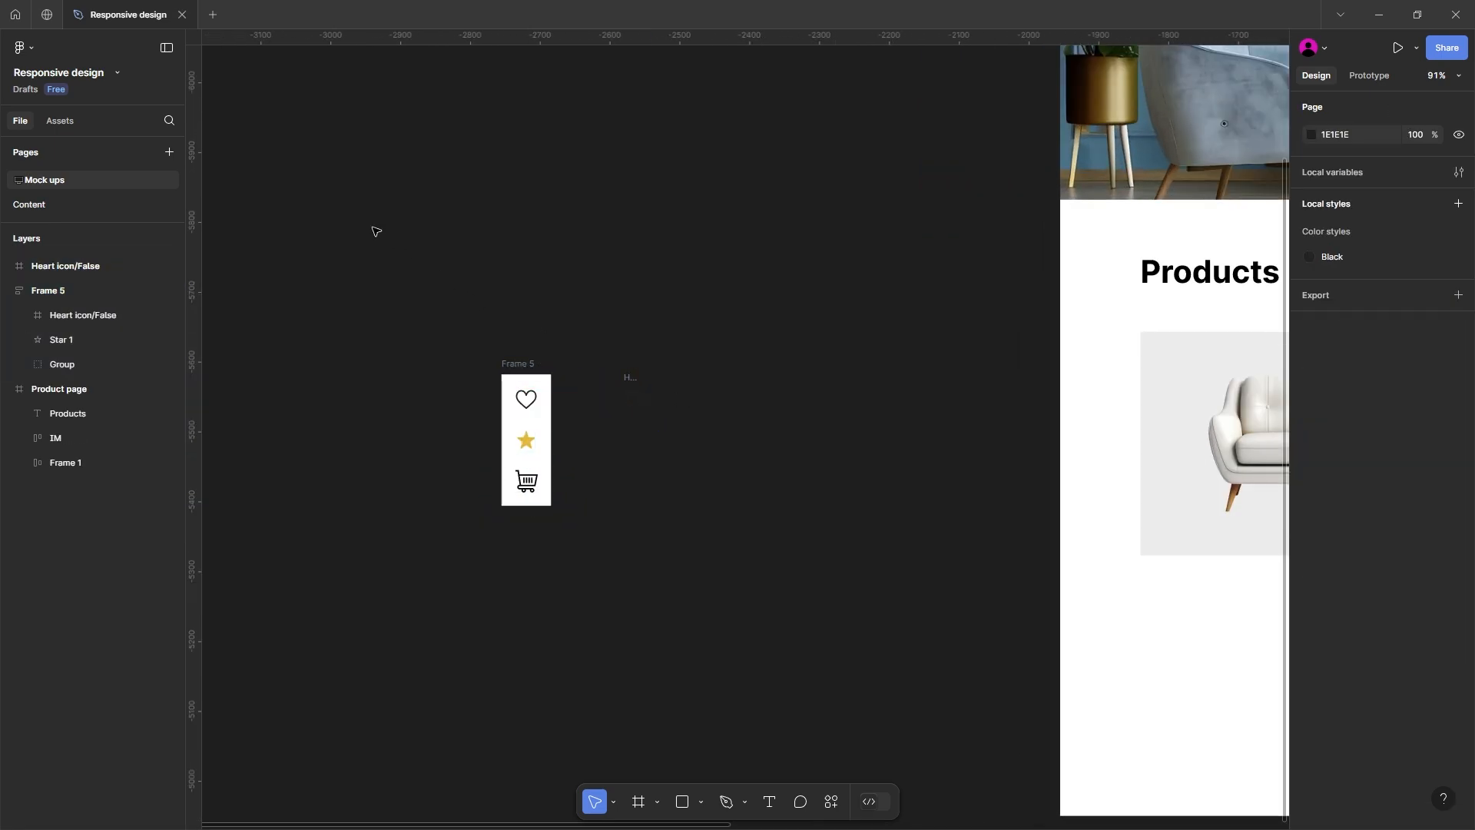
key("f")
mouse_move(611, 347)
left_mouse_down()
mouse_move(627, 376)
mouse_move(705, 428)
mouse_move(634, 371)
mouse_move(667, 371)
left_mouse_up()
scroll(645, 401, "up", 1)
left_click(635, 398)
scroll(667, 373, "up", 5)
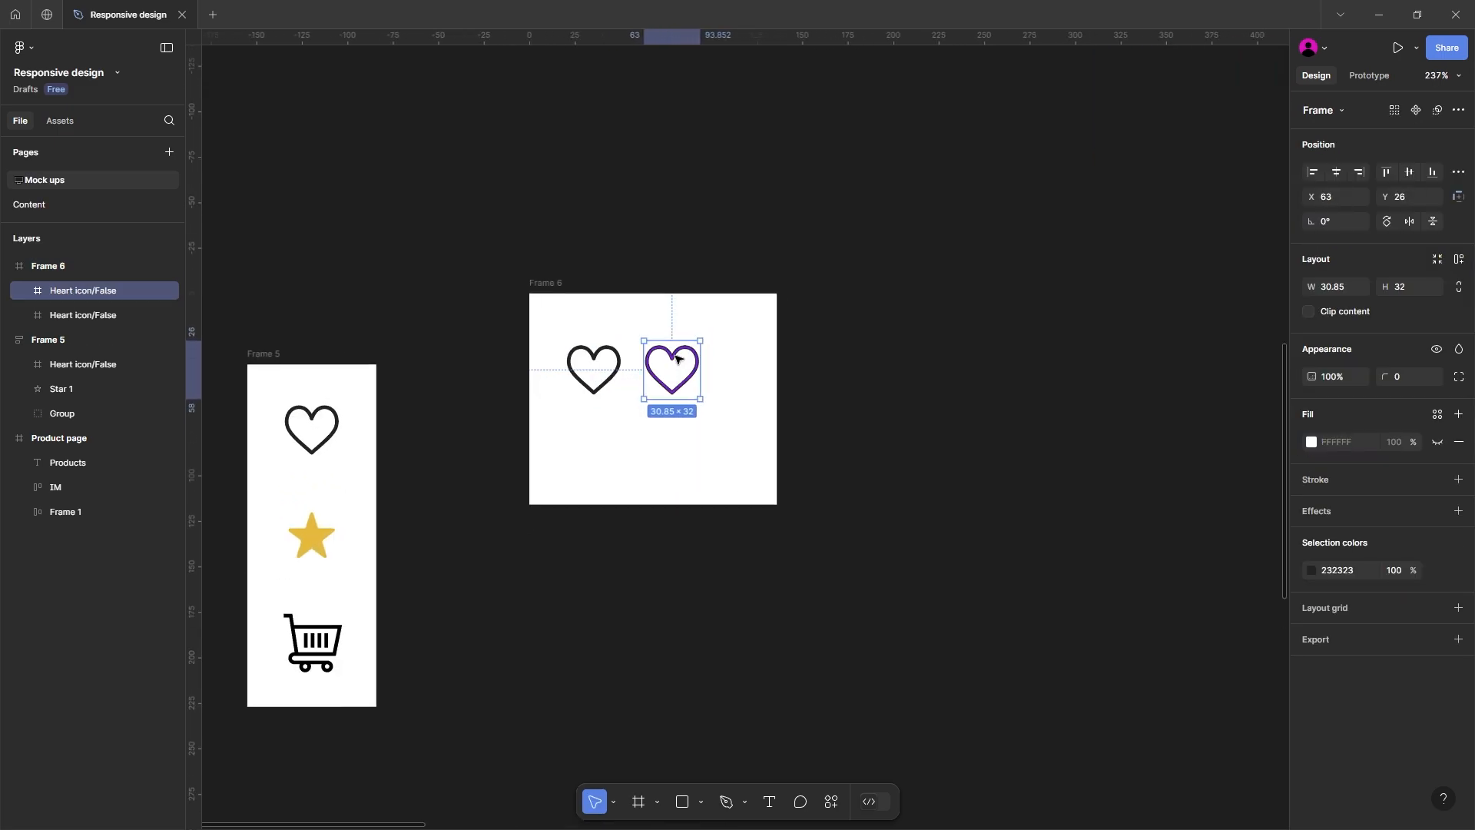
Step: Remove the second heart's stroke and give it a solid 232323 fill matching the outlined heart's color
left_click(667, 367, "ctrl")
left_click(1459, 449)
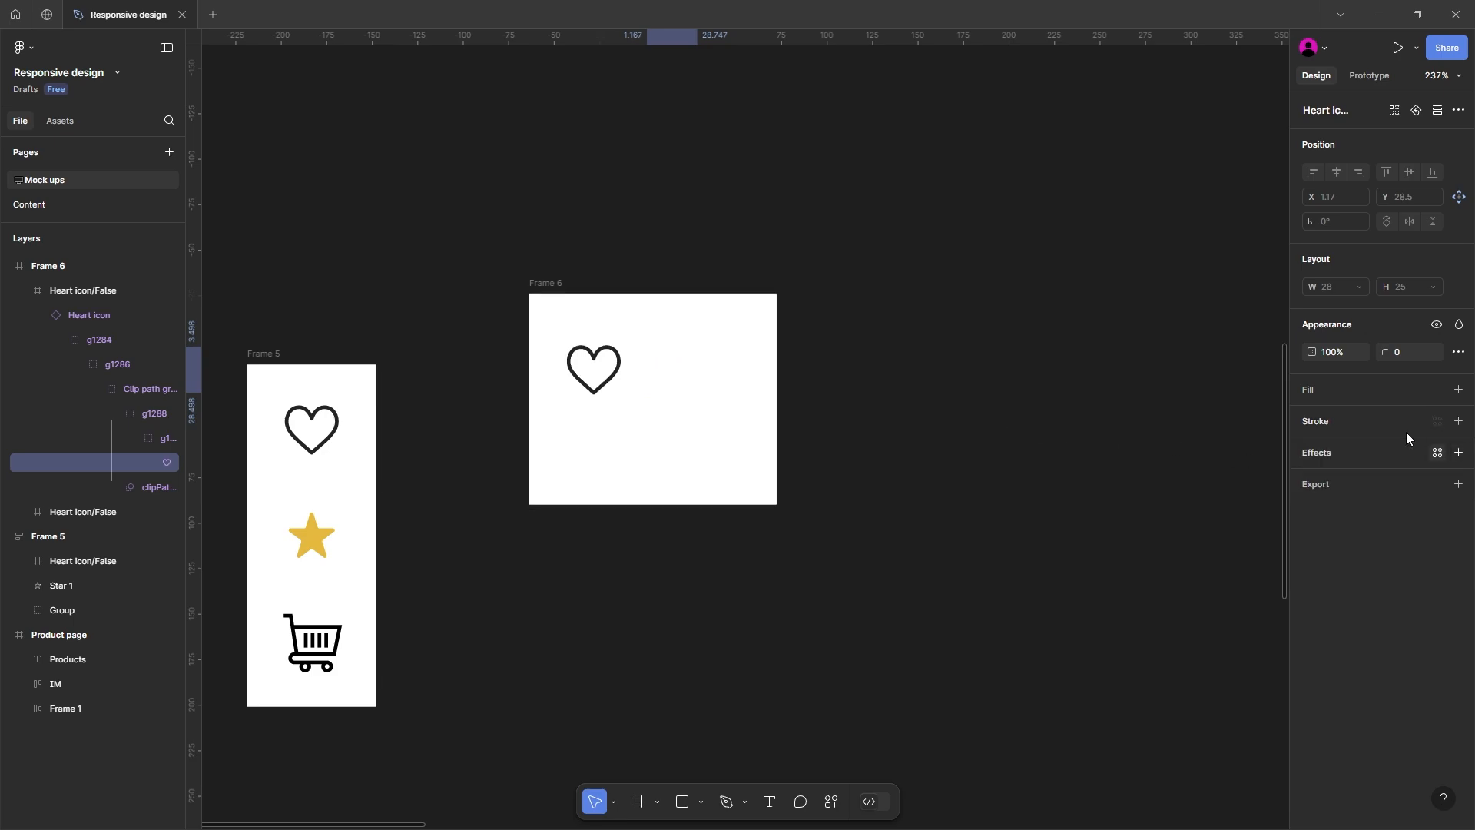
left_click(1459, 389)
left_click(605, 358, "ctrl")
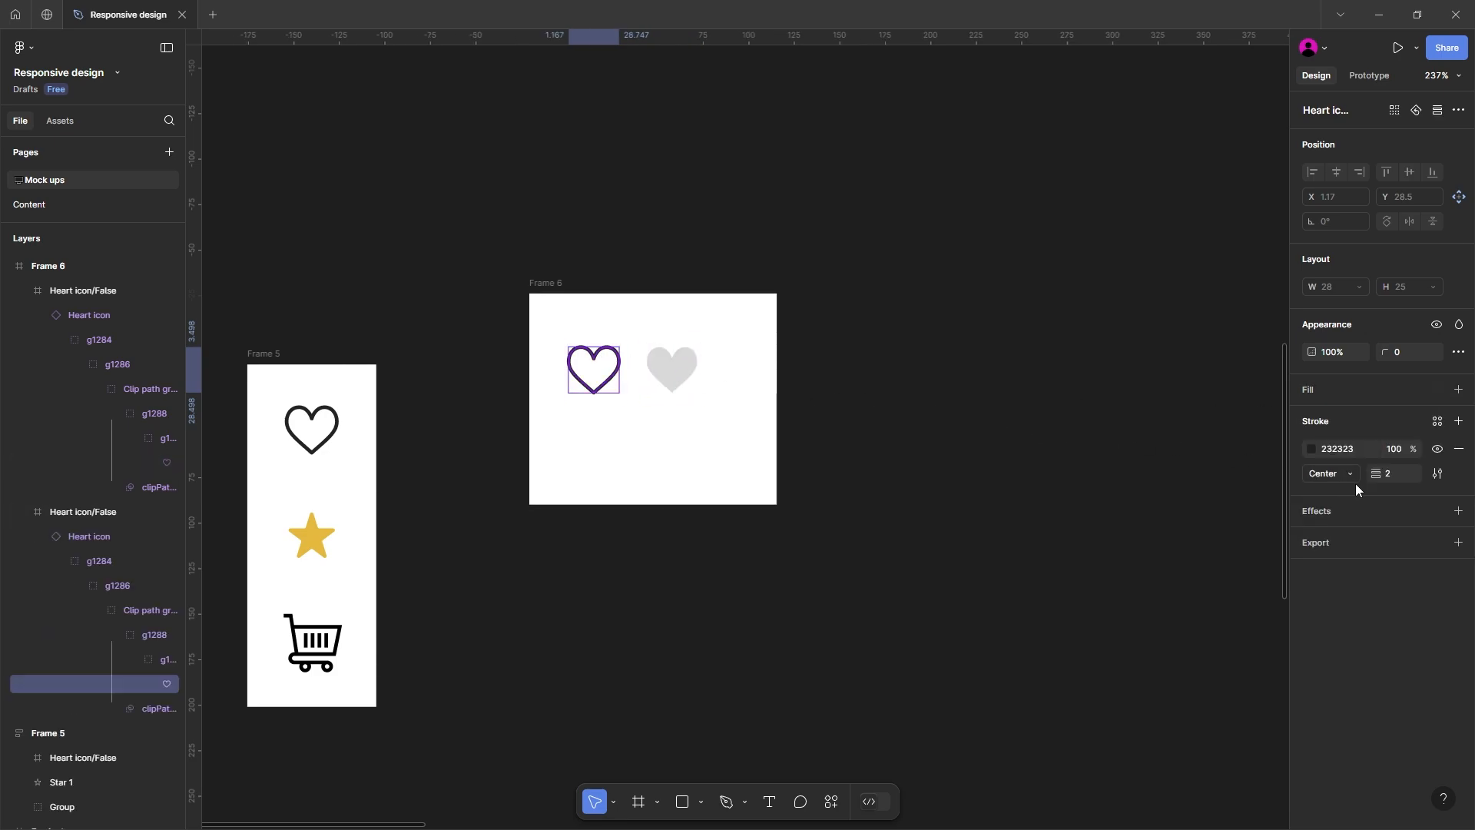
left_click(690, 366, "ctrl")
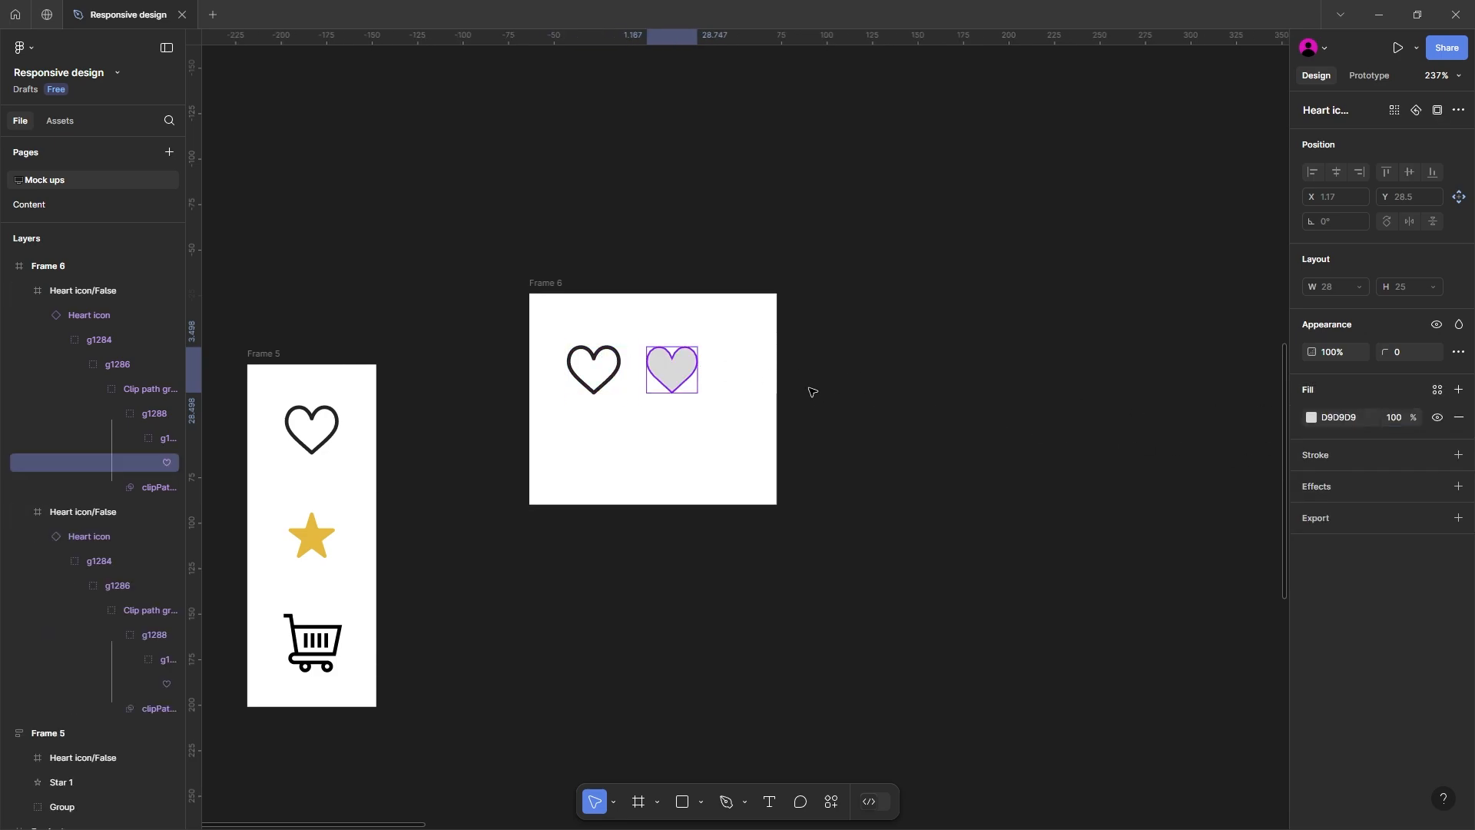
left_click(1338, 417)
type("232323")
key("Return")
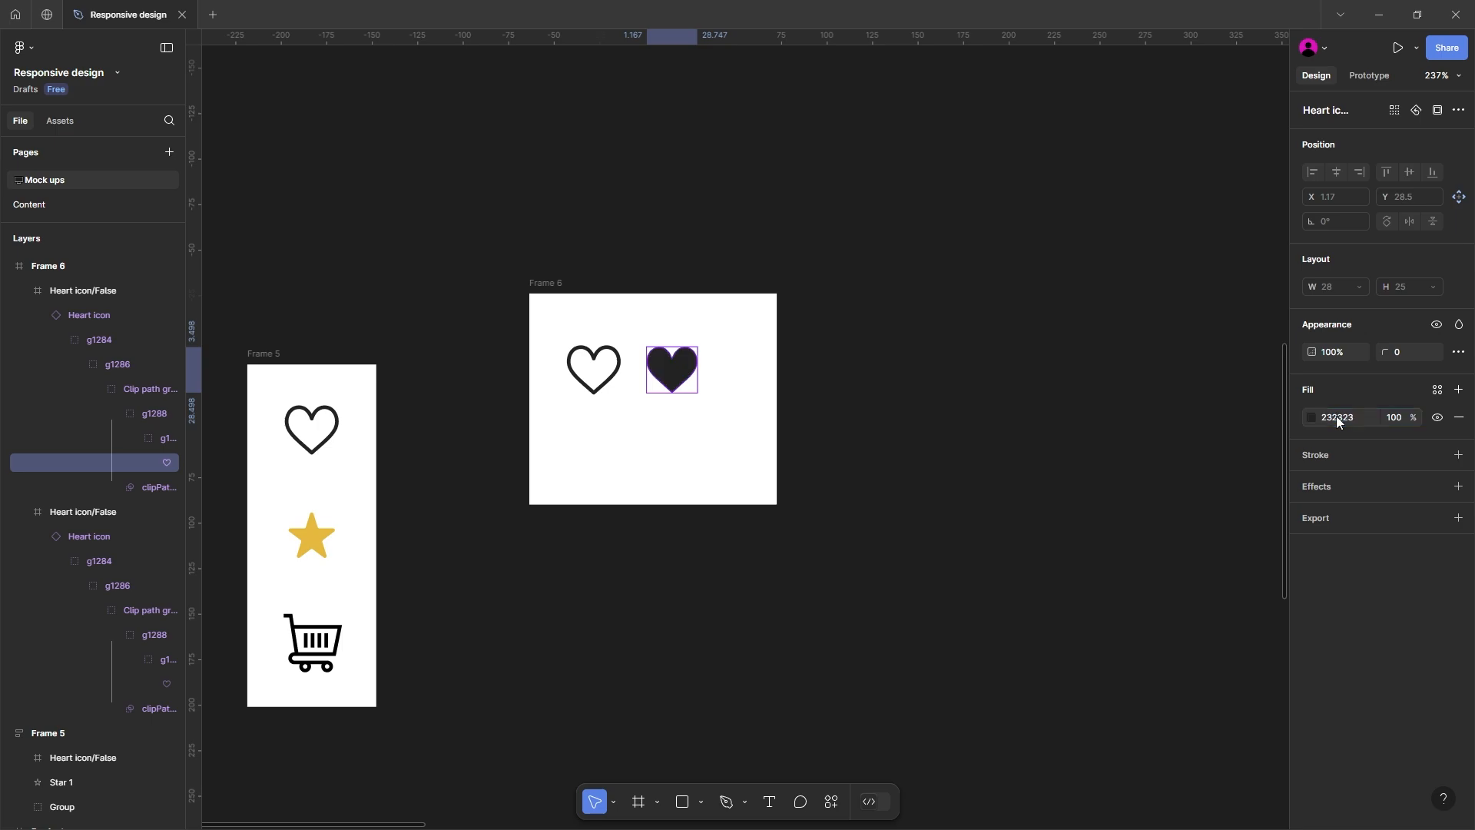
left_click(958, 382)
Step: Select the outlined and filled heart frames and combine them into one component set
left_click(597, 360)
left_click(694, 370, "shift")
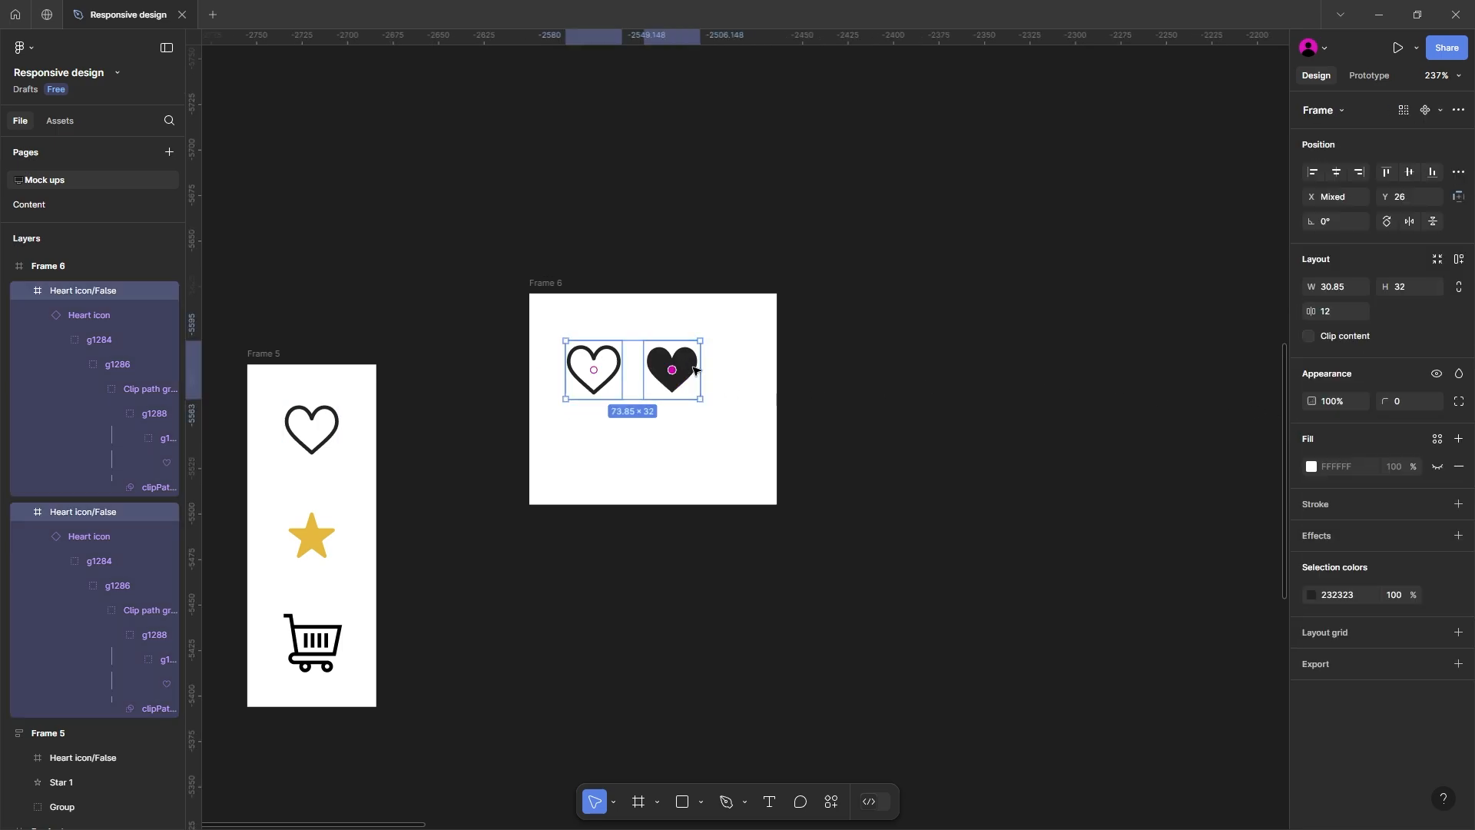
left_click(1441, 111)
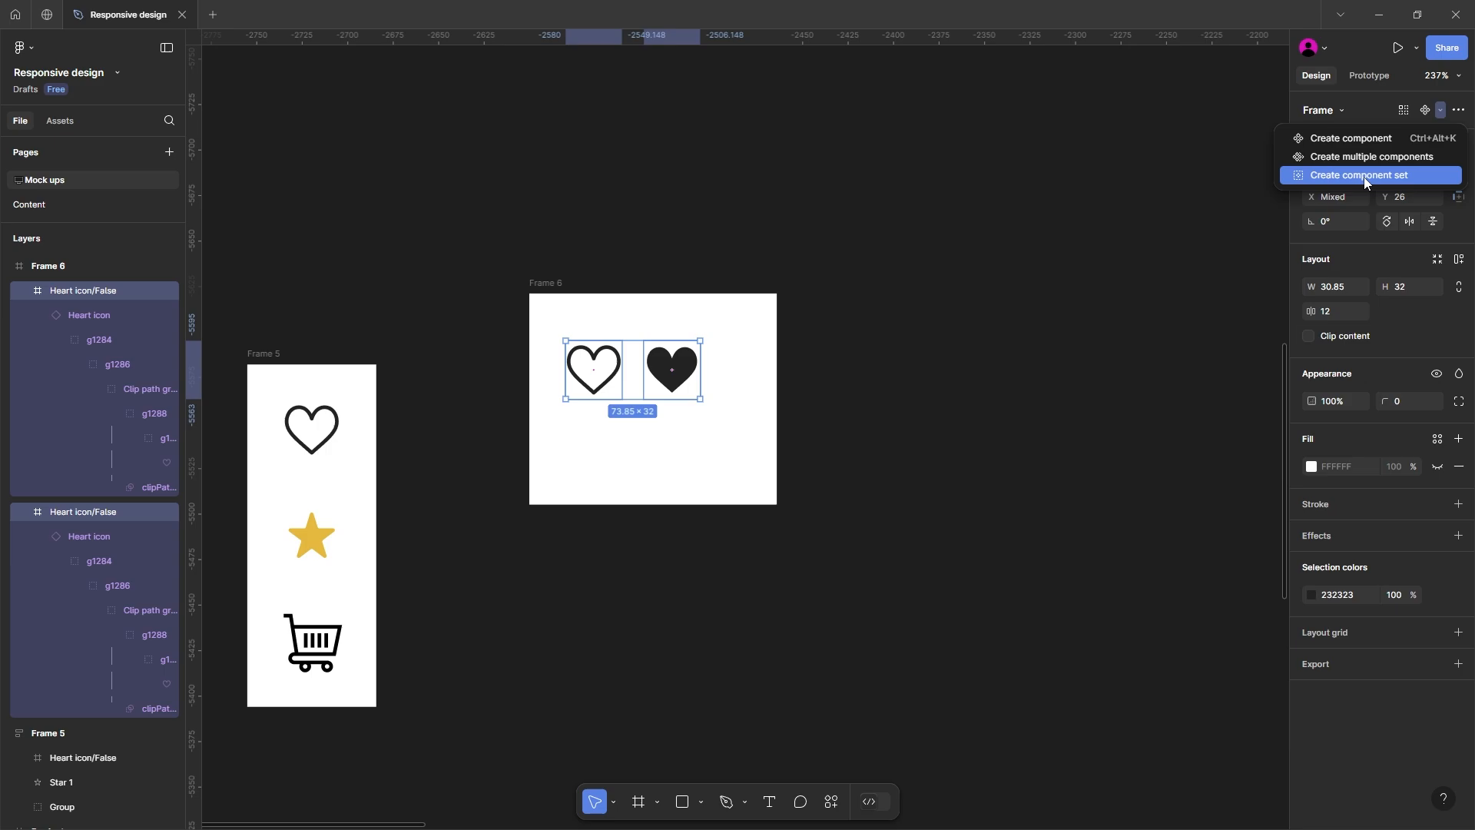
left_click(1360, 176)
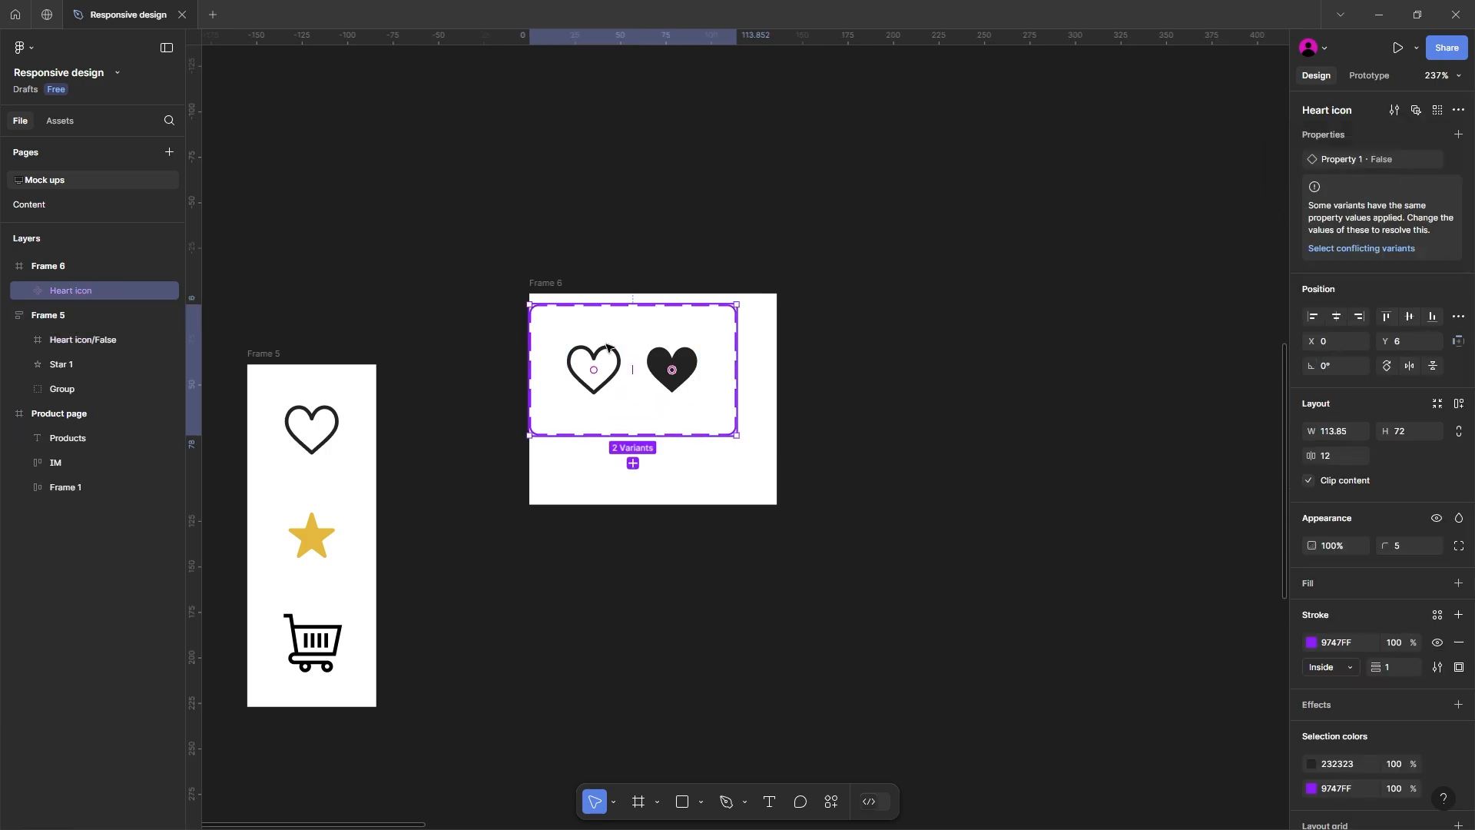
Step: Rename the heart component's variant property to "Add to favourite" and set the filled heart's value to True
left_click(590, 326)
left_click(616, 330)
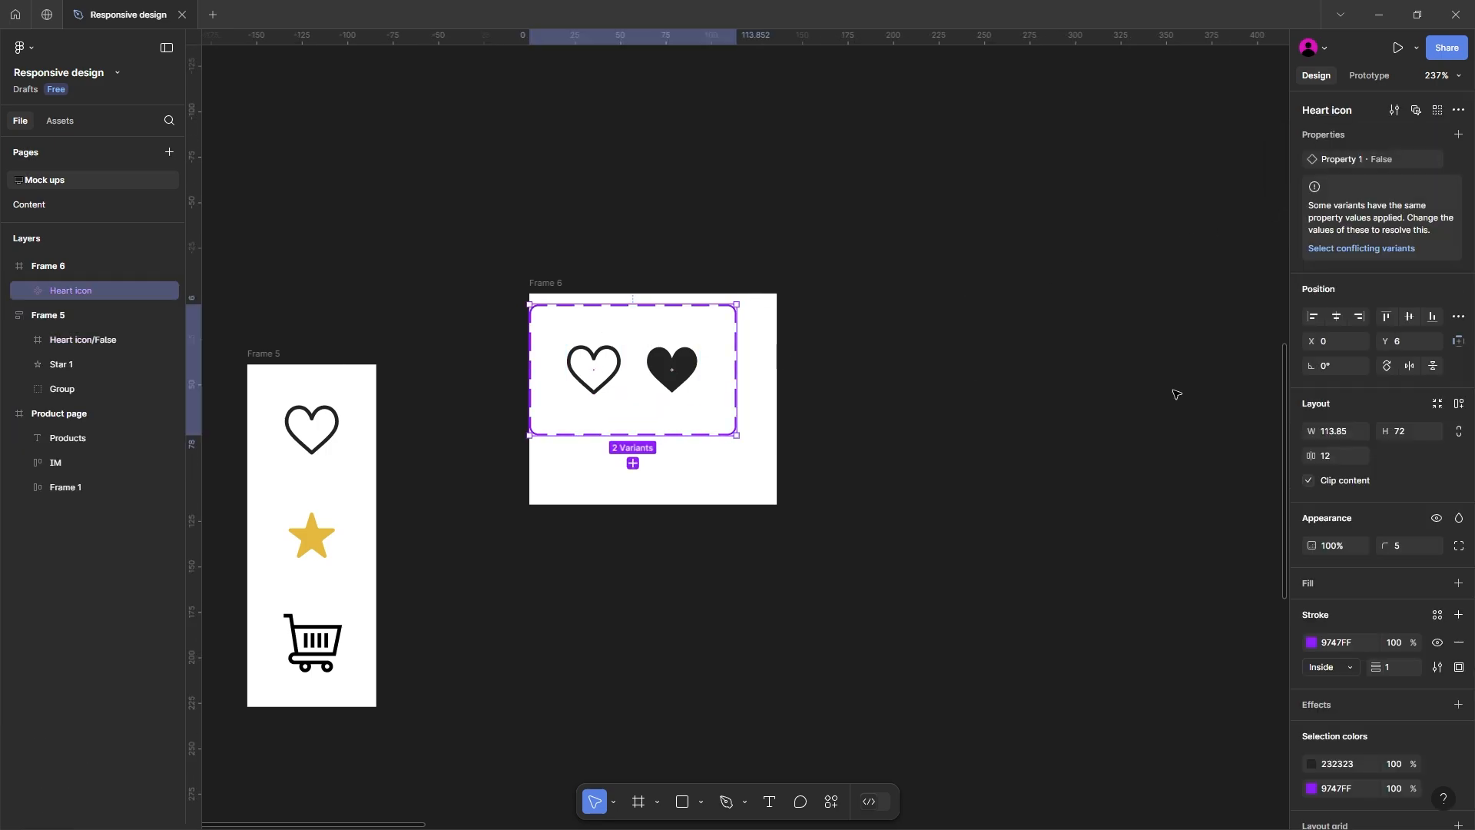
double_click(1341, 160)
type("Add to favourite")
key("Return")
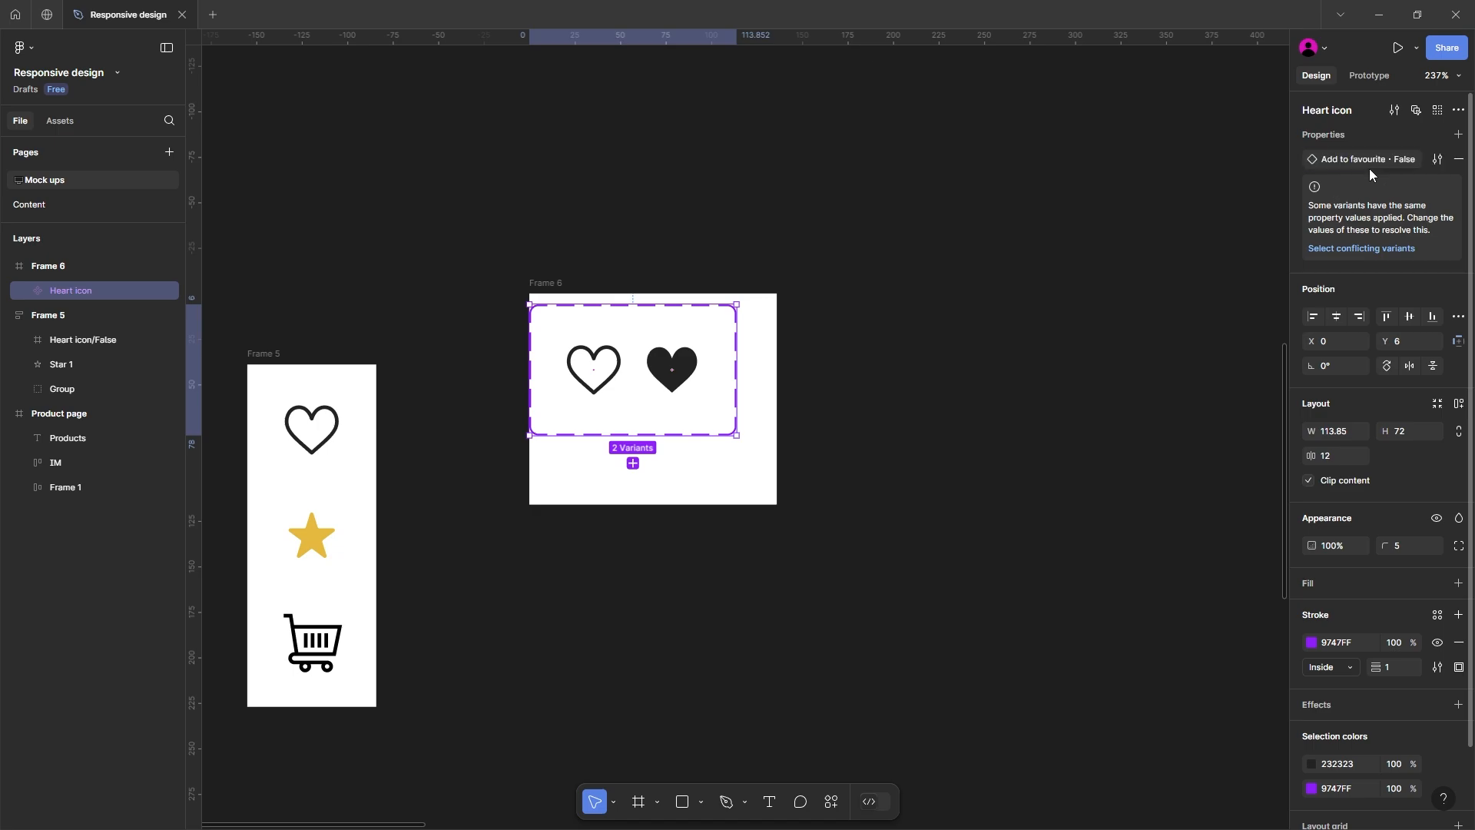
left_click(615, 361)
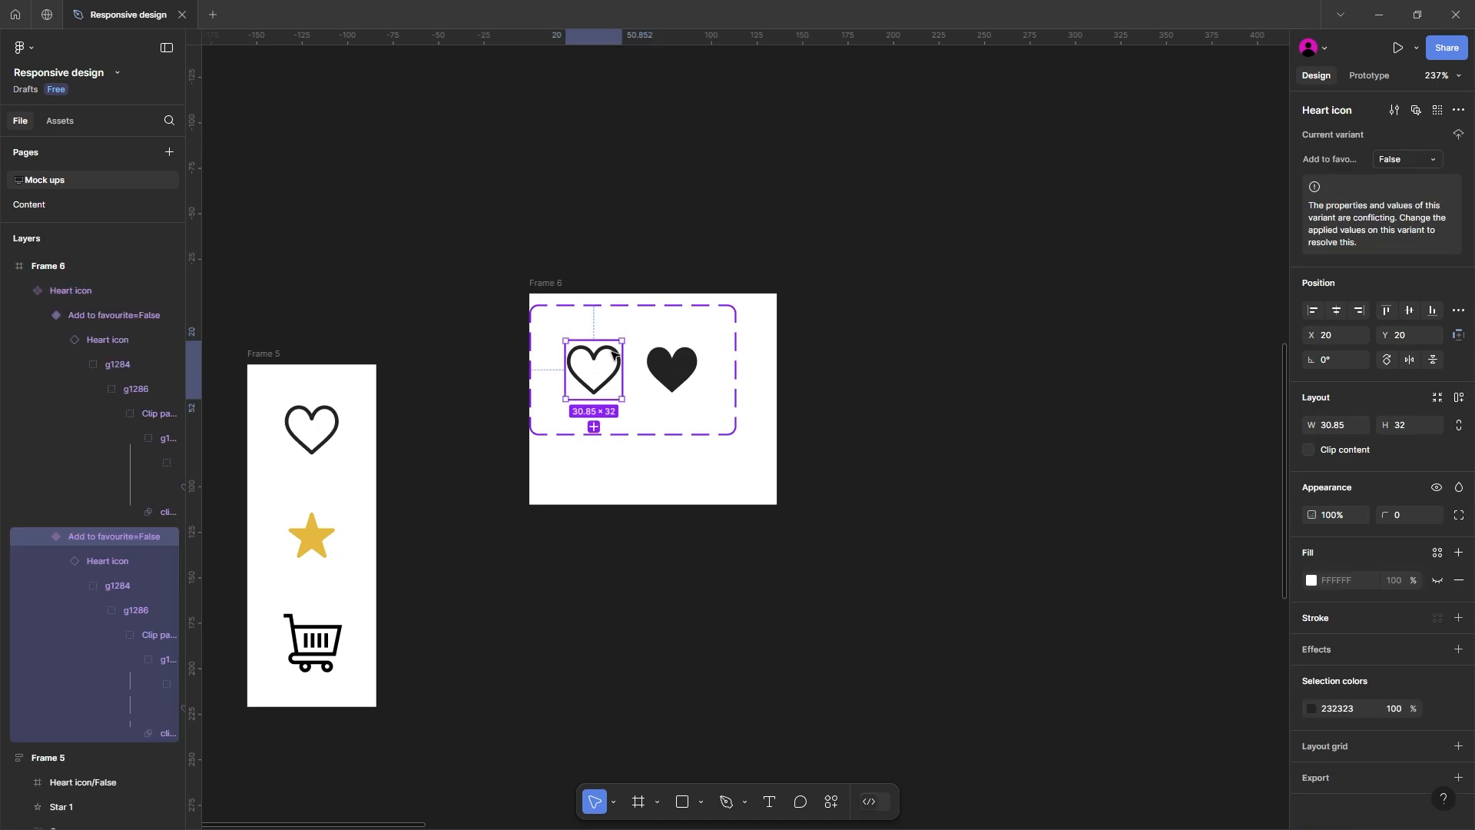
left_click(670, 362)
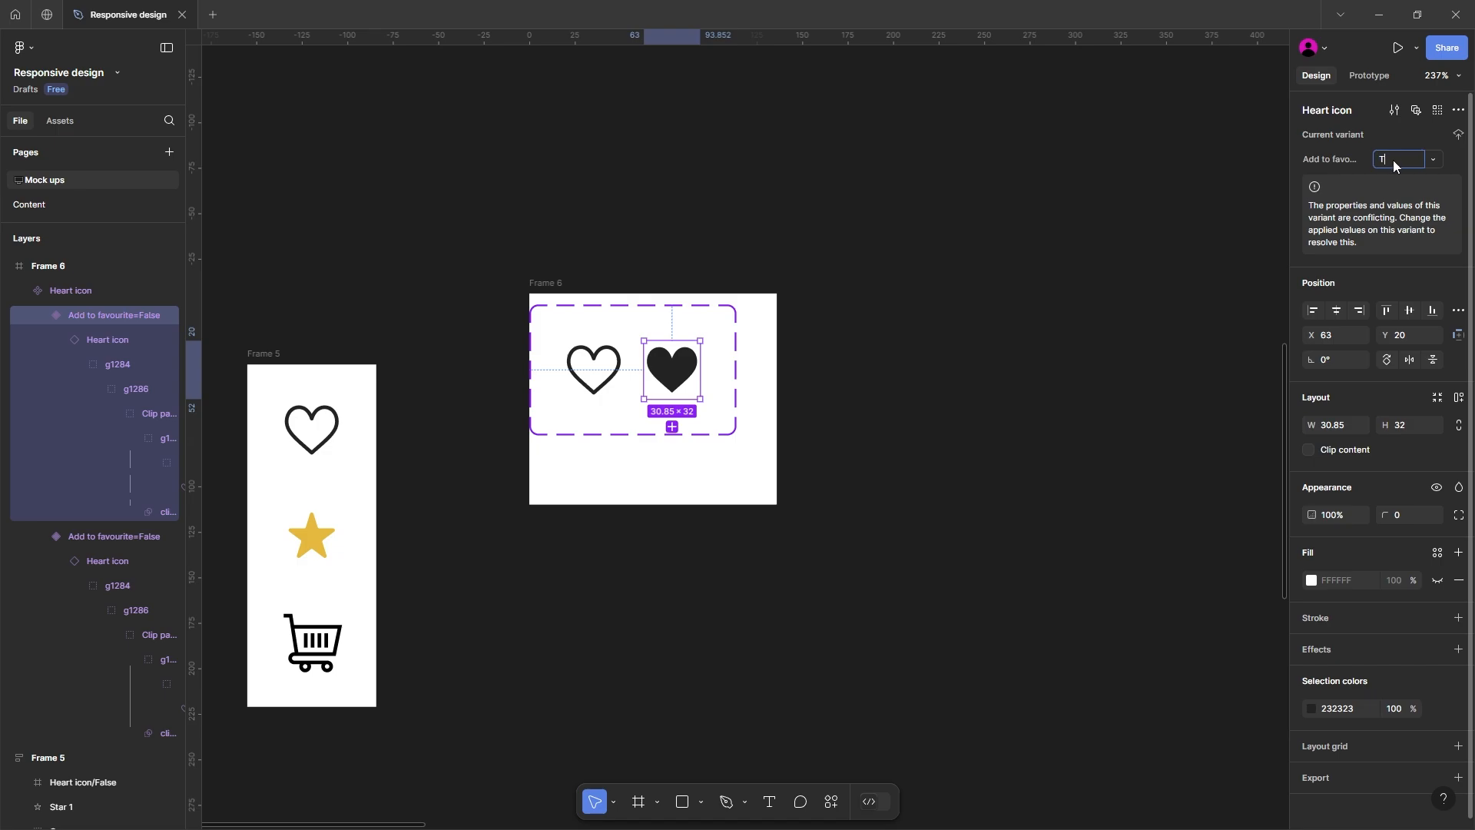
left_click(928, 279)
Step: Ungroup the frame around the heart component set and add a white fill to the set
left_click(562, 285)
key("ctrl+shift+g")
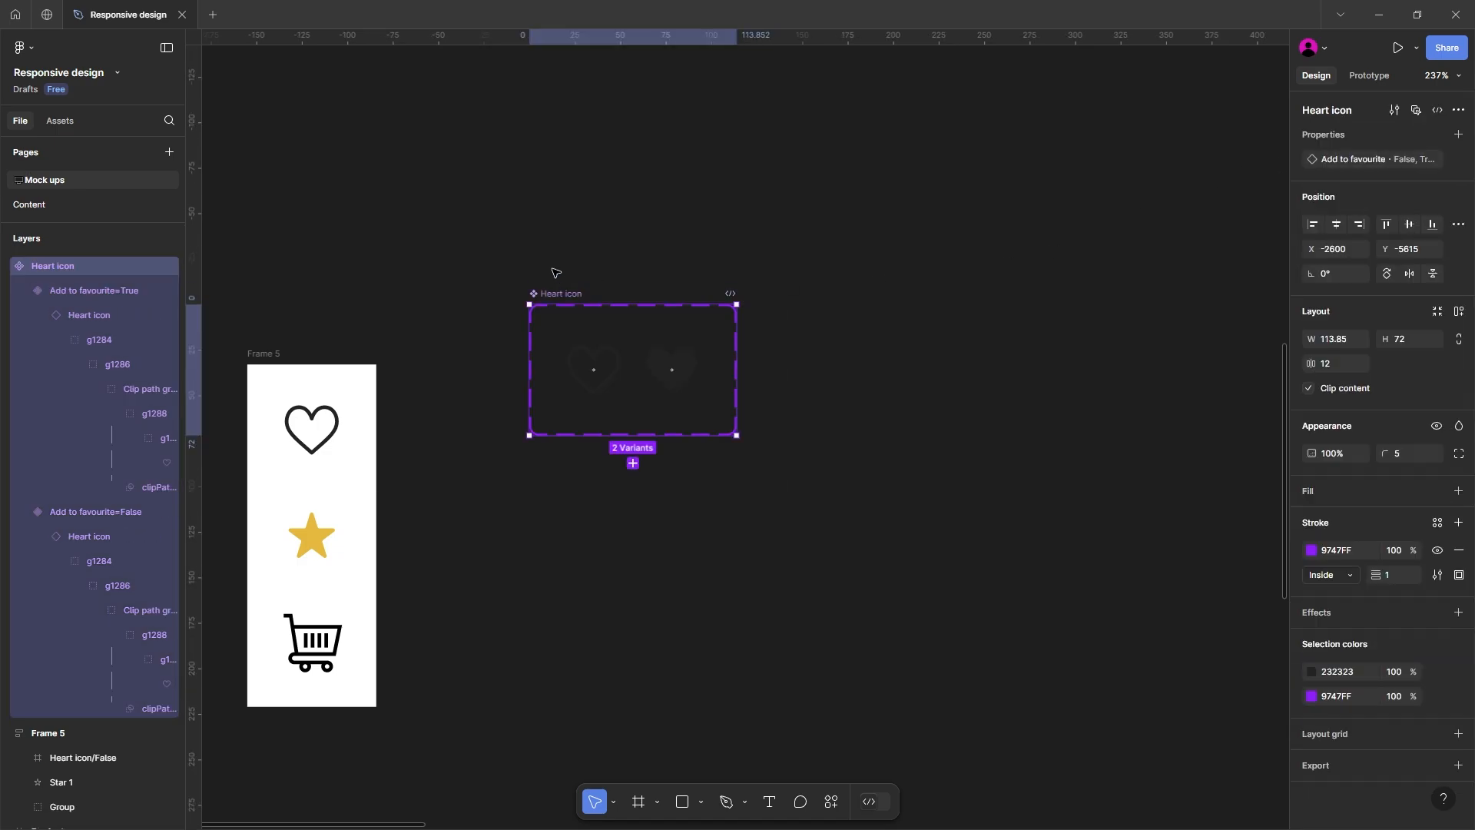
left_click_drag(556, 276, 611, 222)
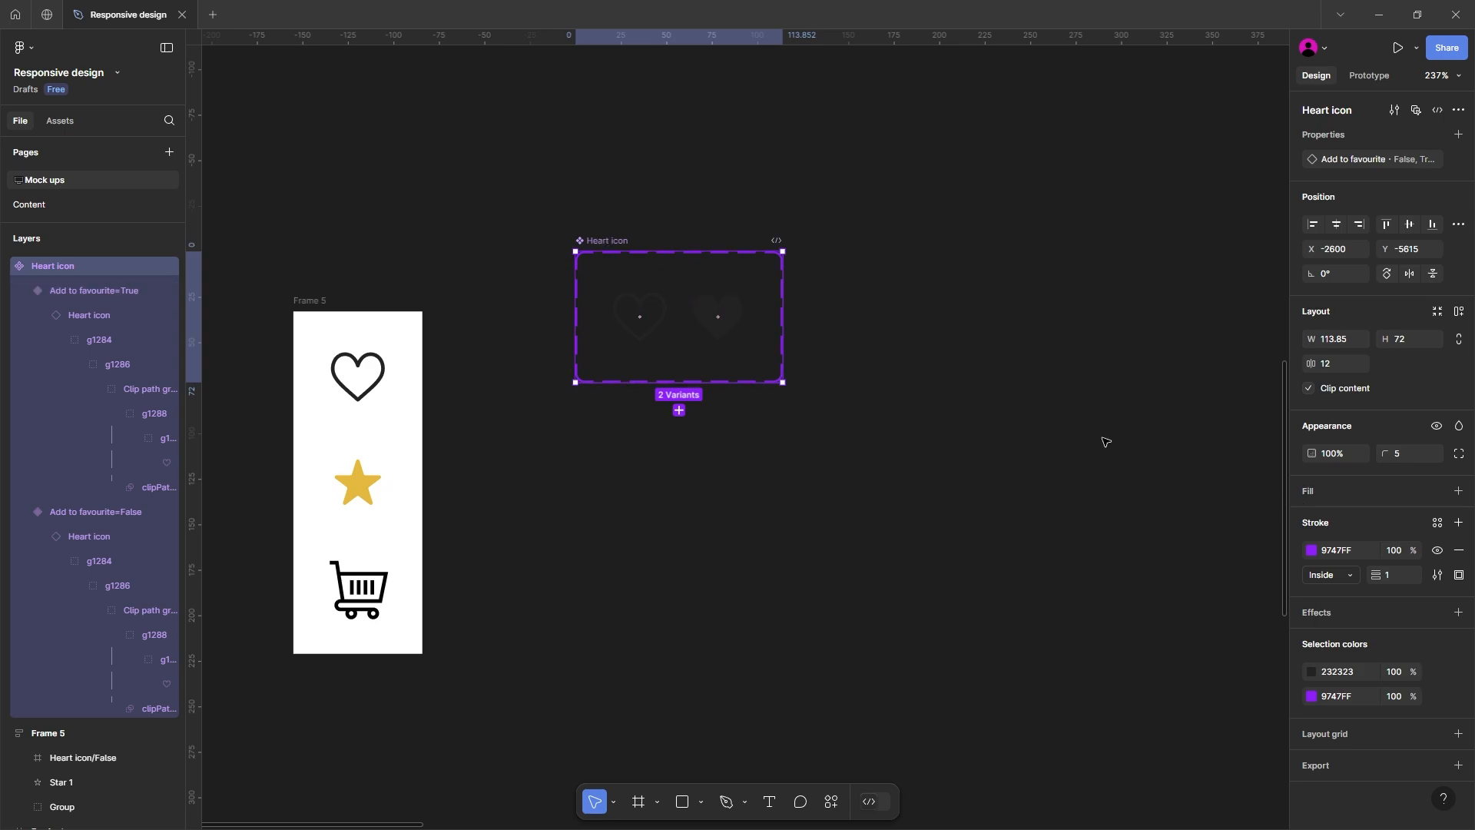
left_click(1320, 503)
Step: Copy the star icon below the heart component set and duplicate it into an evenly spaced row of five stars
scroll(535, 486, "down", 5)
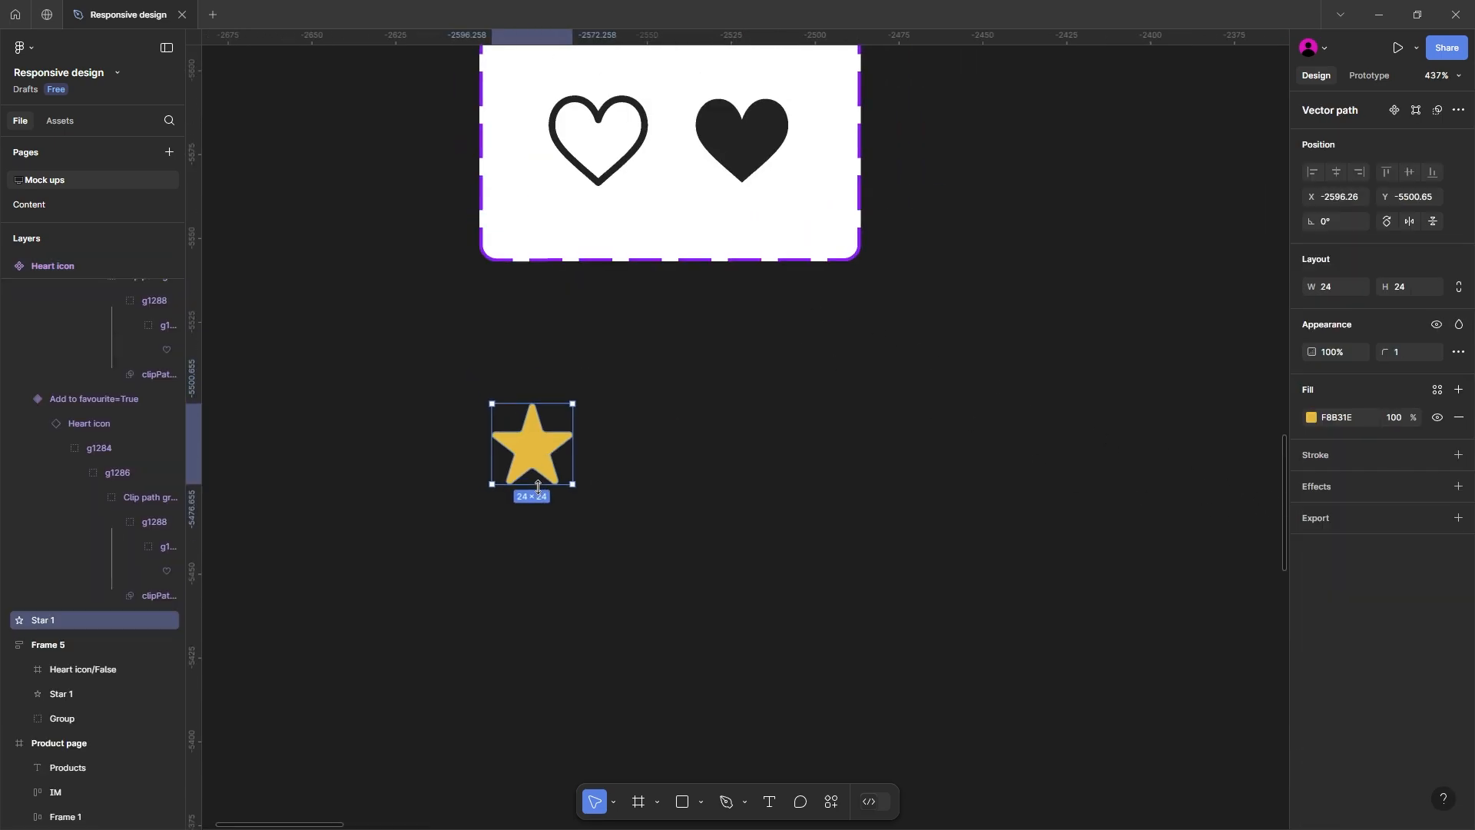
left_click(561, 504)
left_click_drag(540, 469, 592, 472)
key("ctrl+d")
key("ctrl+d")
key("ctrl+d")
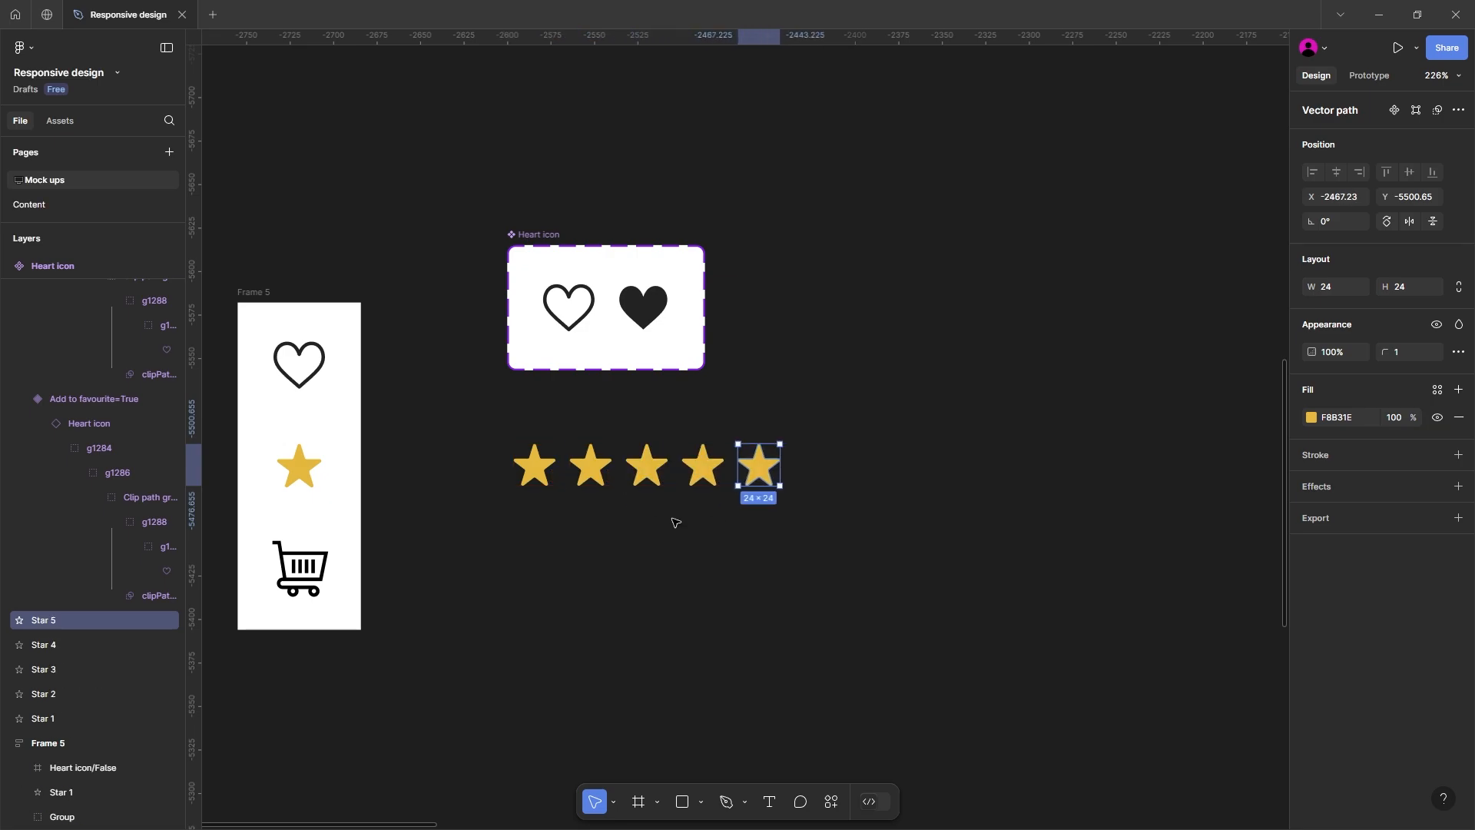
Step: Wrap the five stars in a horizontal auto layout frame and duplicate the row downward to make five rows
left_click_drag(835, 543, 537, 445)
key("shift+a")
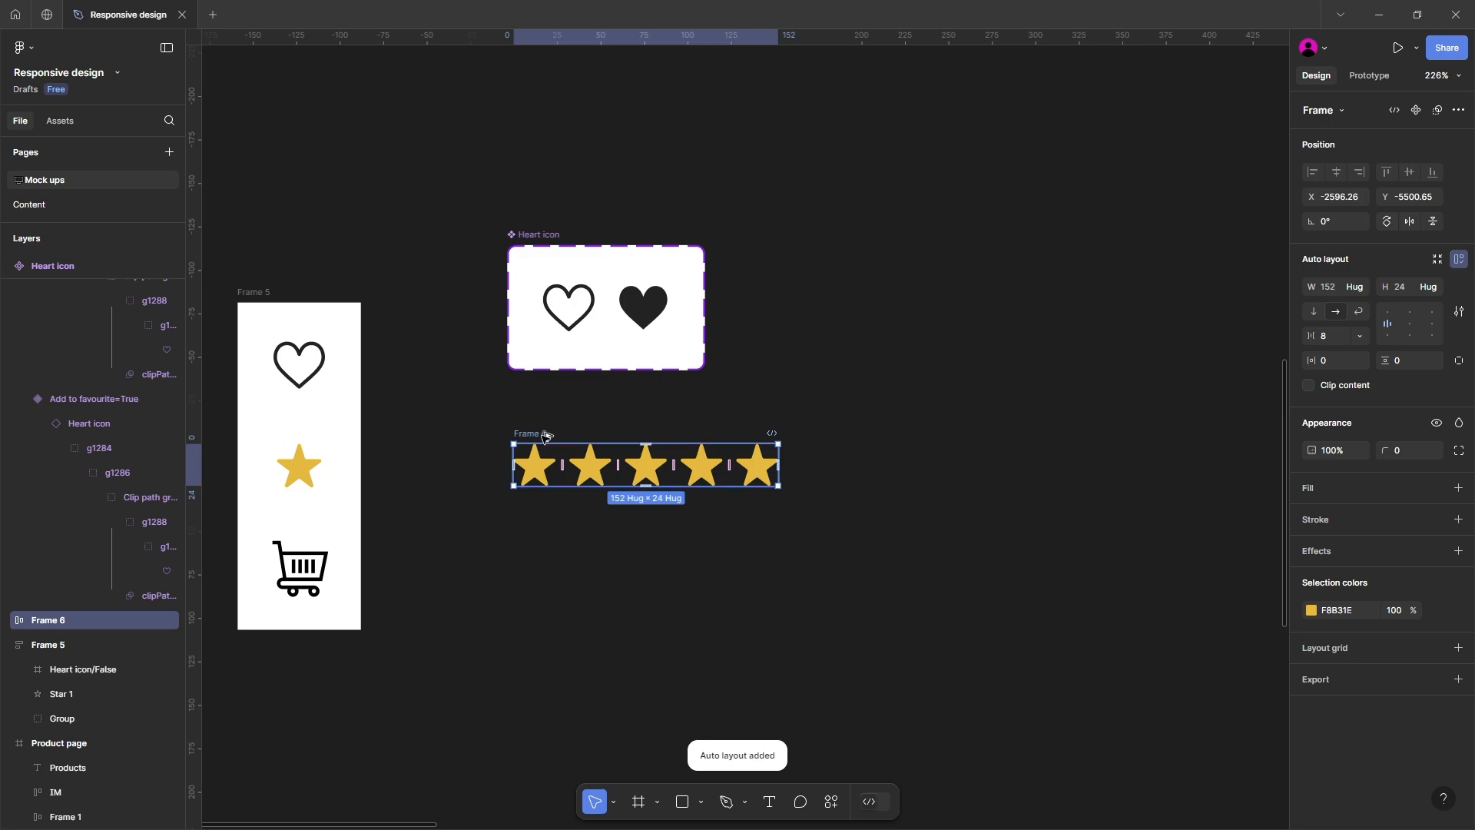
left_click_drag(542, 439, 548, 510)
key("ctrl+d")
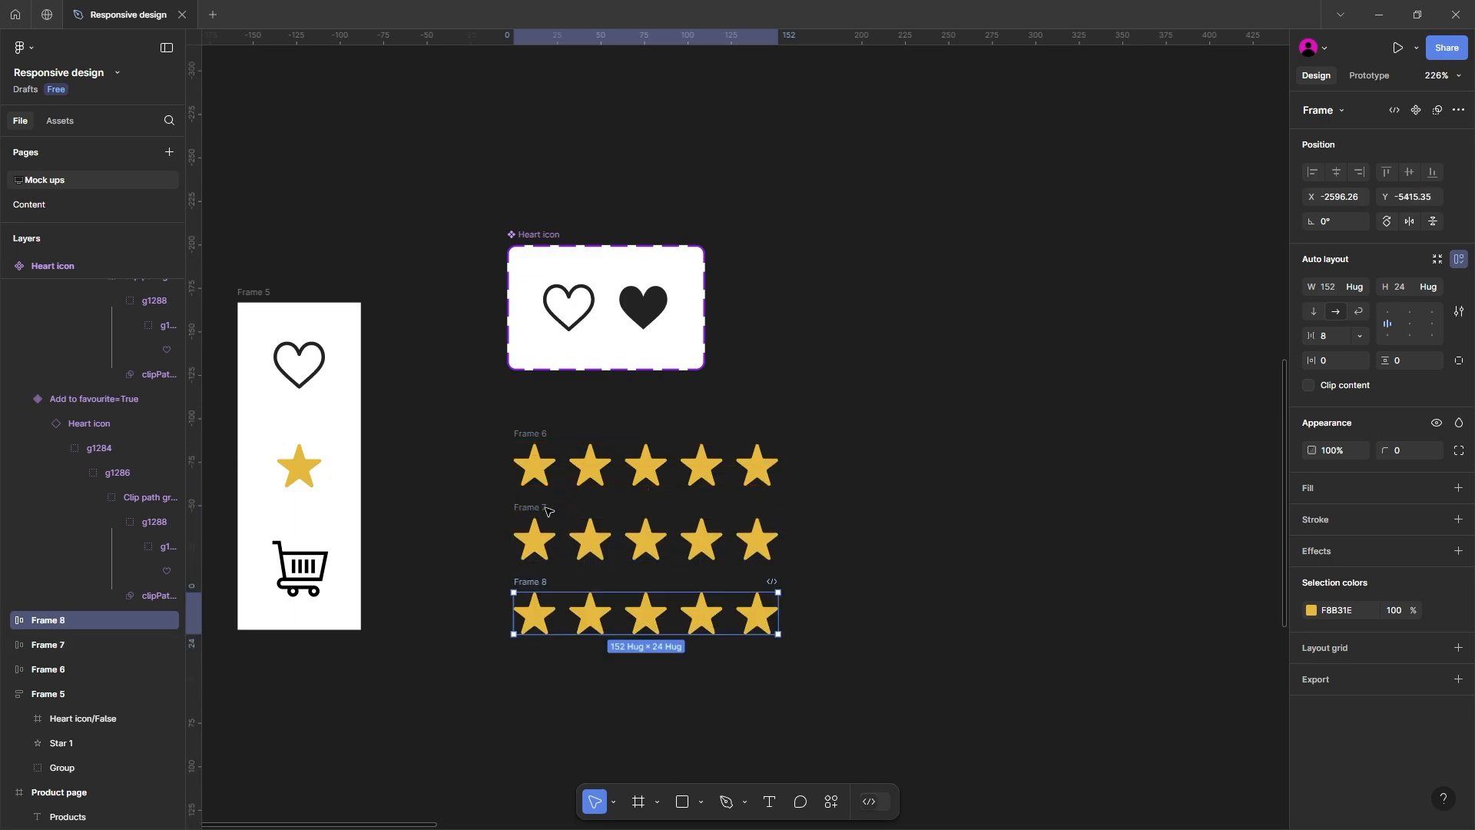
key("ctrl+d")
key("ctrl+d")
Step: Change the fill of the second row's last star to grey AEAEAE
left_click_drag(860, 607, 850, 434)
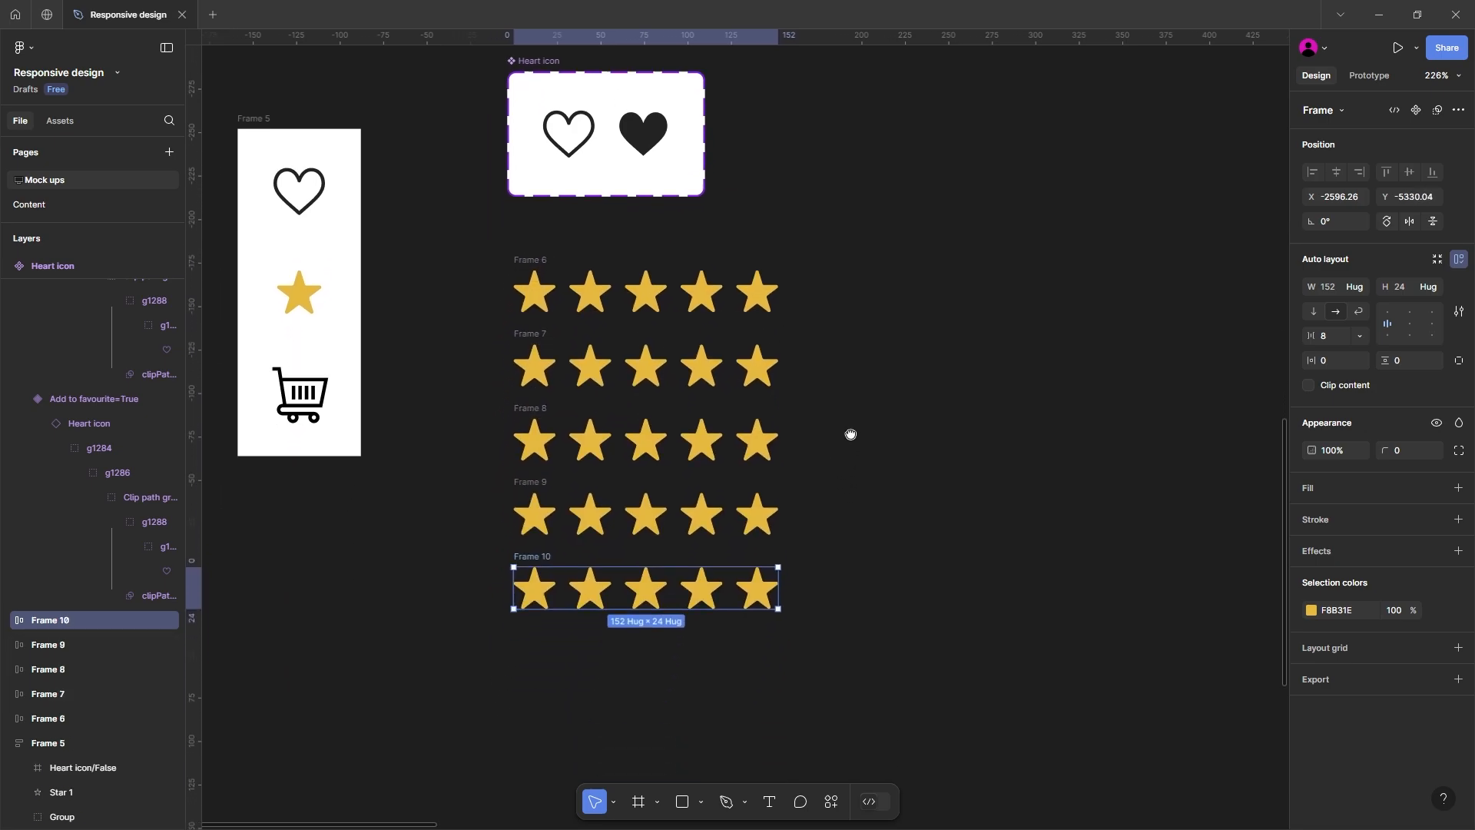
left_click(758, 377)
left_click(1312, 420)
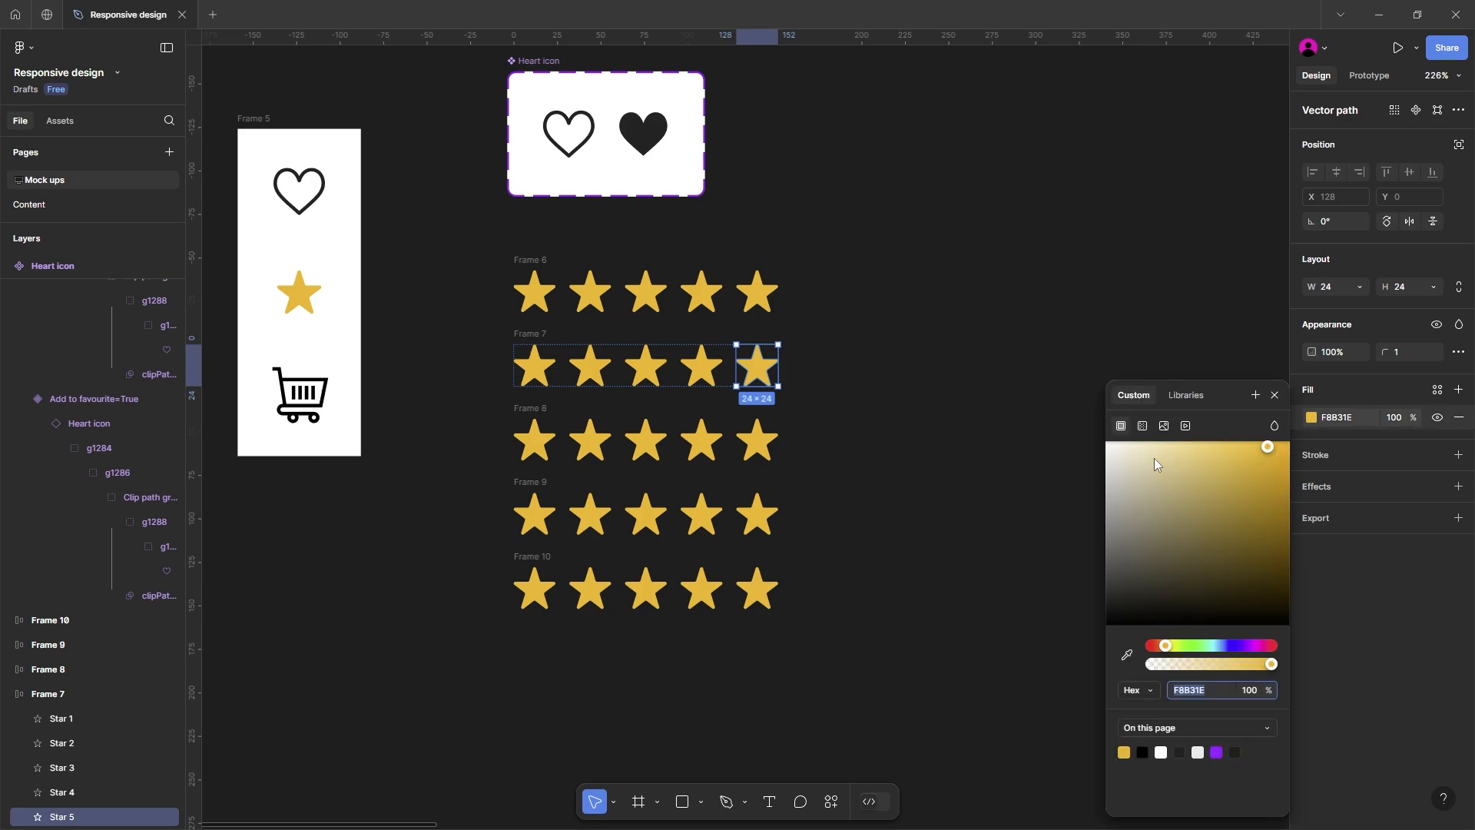
left_click_drag(1156, 464, 1065, 501)
left_click(981, 497)
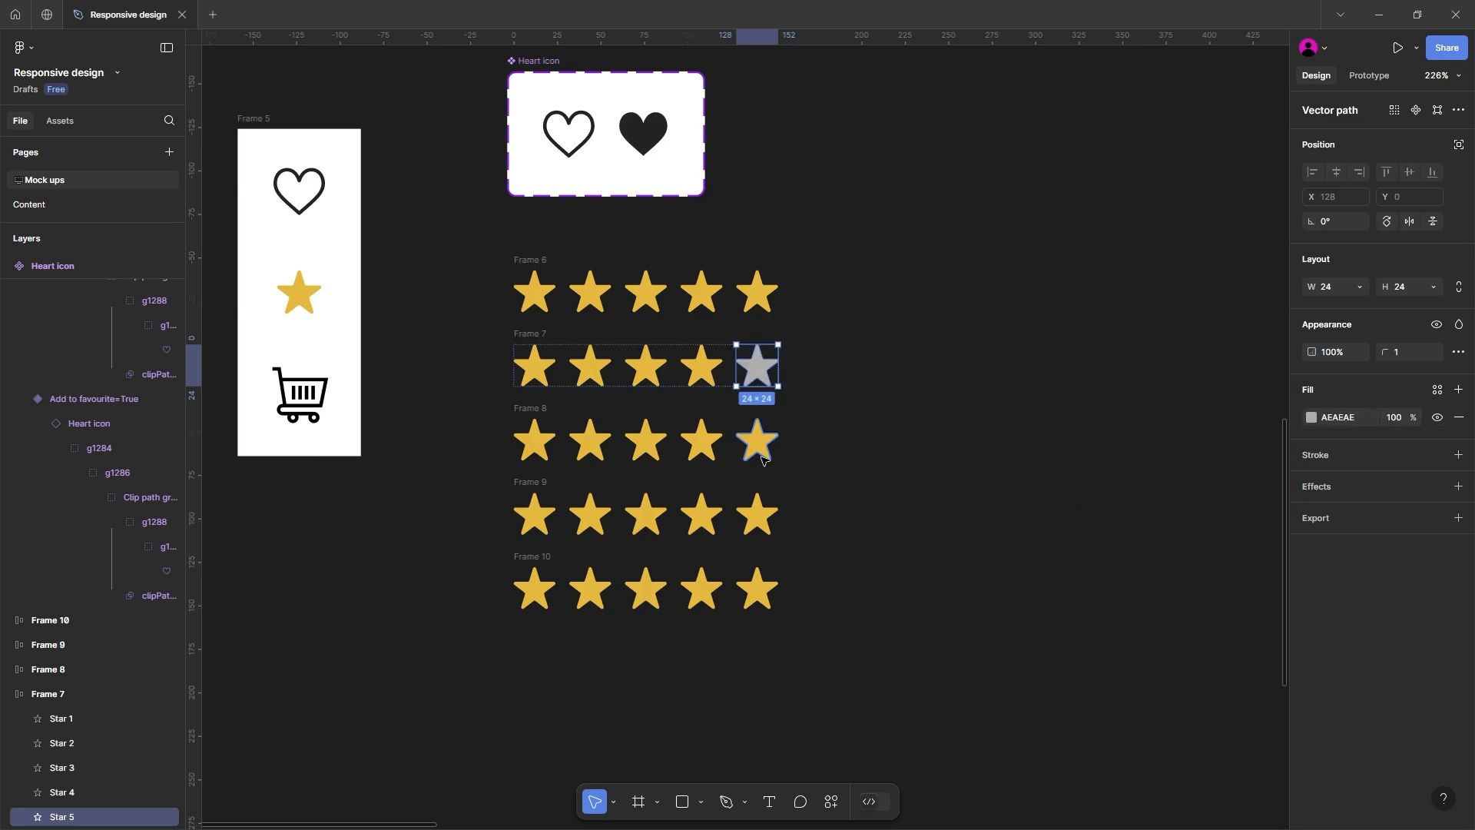
Step: Recolour the last two stars of row three, last three of row four and last four of row five with row two's sampled grey
left_click(756, 440)
left_click(701, 440, "shift")
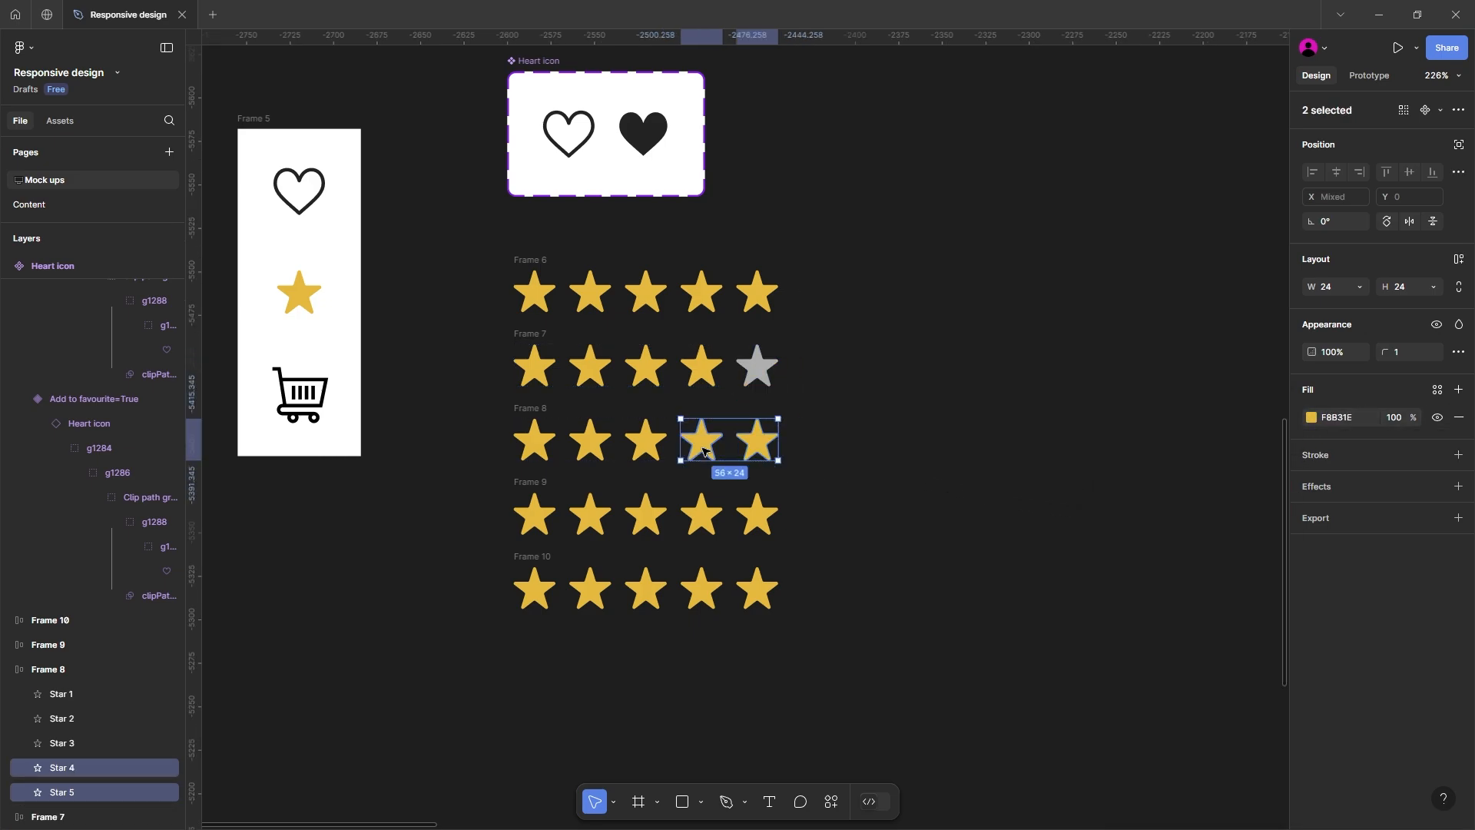
left_click(753, 520, "shift")
left_click(701, 515, "shift")
left_click(645, 515, "shift")
left_click(760, 596, "shift")
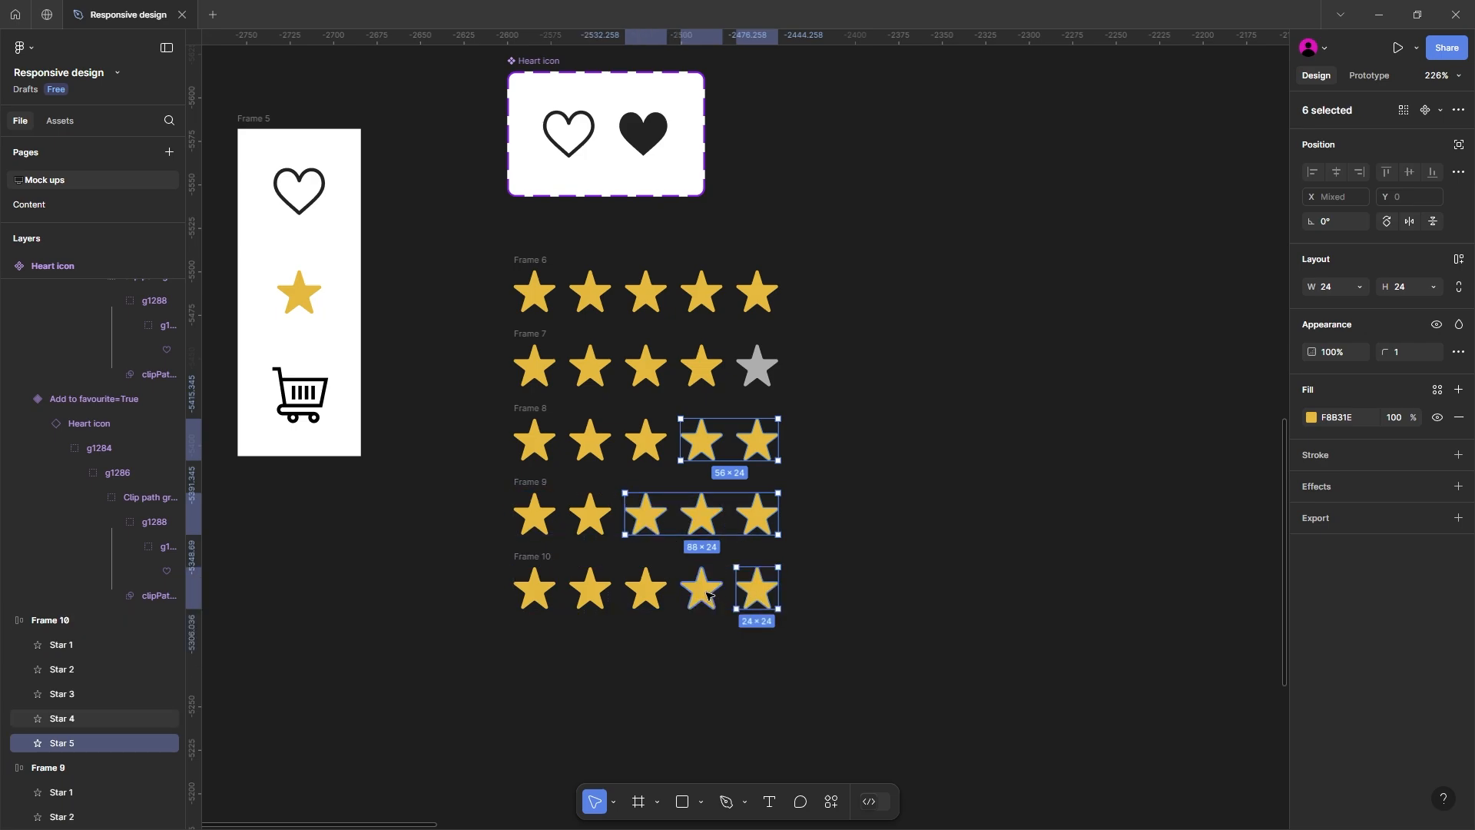
left_click(700, 590, "shift")
left_click(646, 591, "shift")
left_click(590, 590, "shift")
key("i")
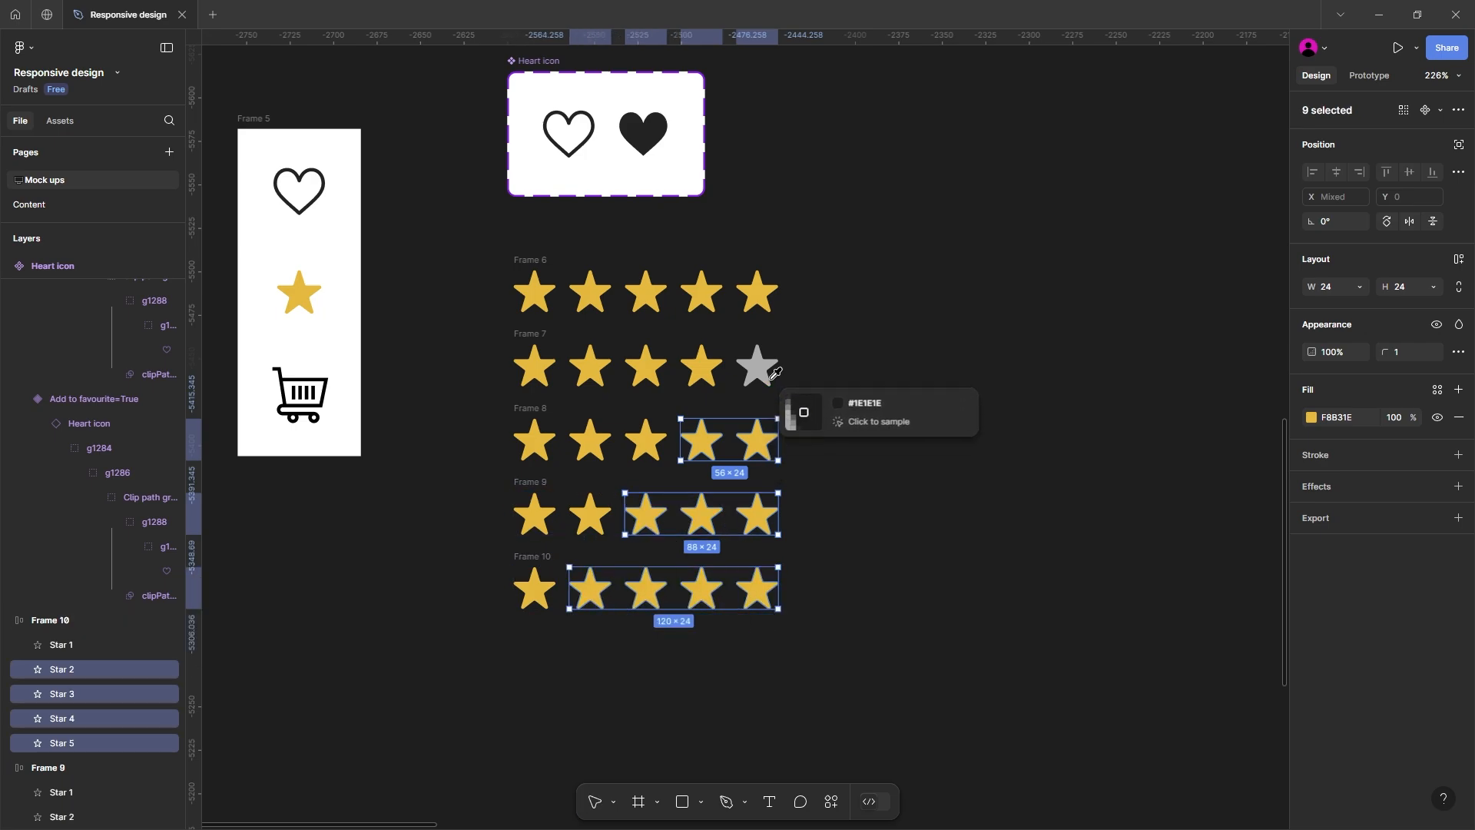
left_click(761, 362)
left_click(796, 409)
Step: Name the rows 5 stars, 4 stars, 3 stars, 2 stars and 1 star by their yellow stars, and combine them into a component set
scroll(816, 459, "down", 1)
scroll(818, 460, "down", 1)
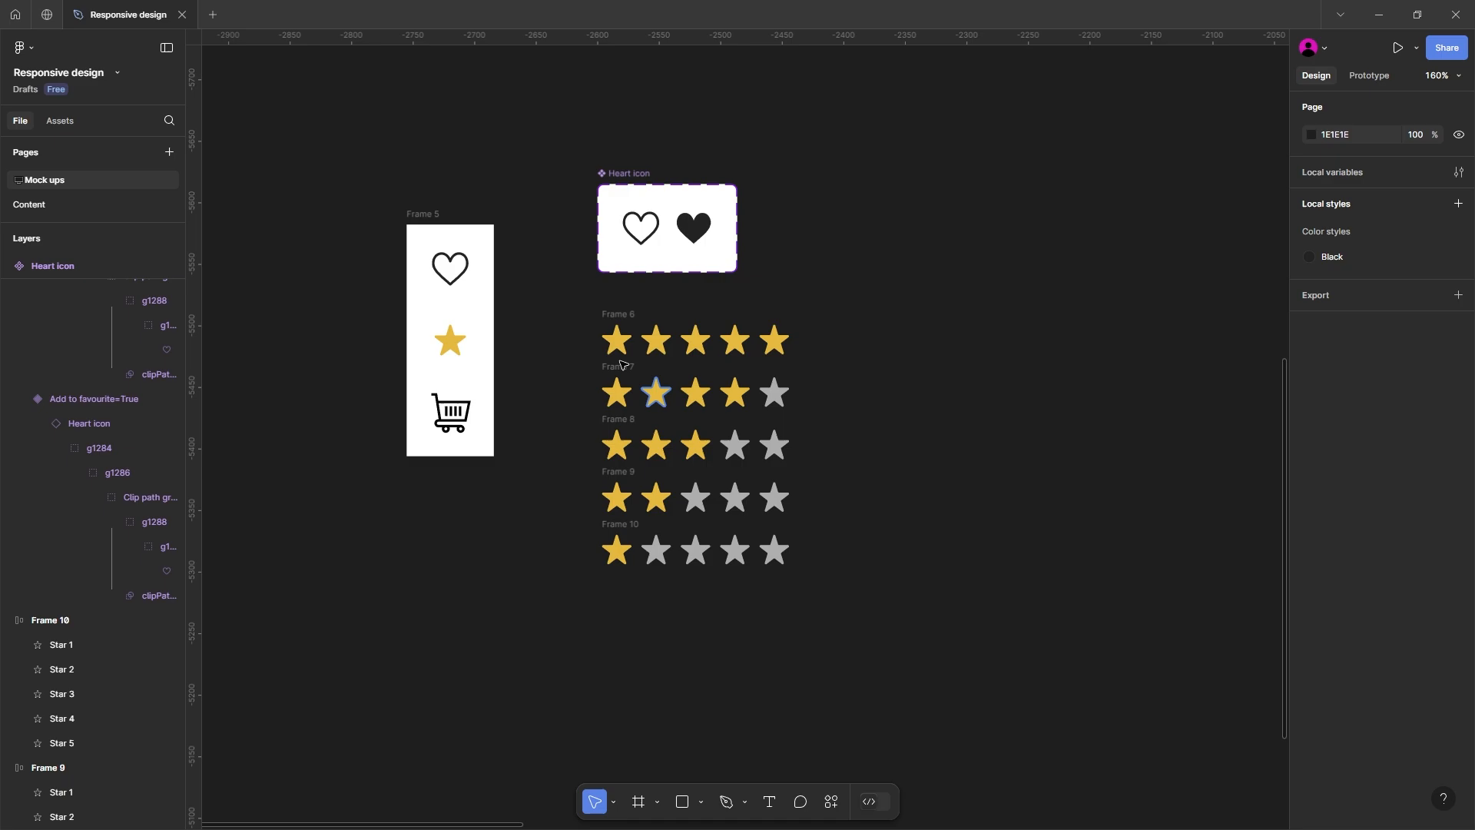
left_click(580, 334)
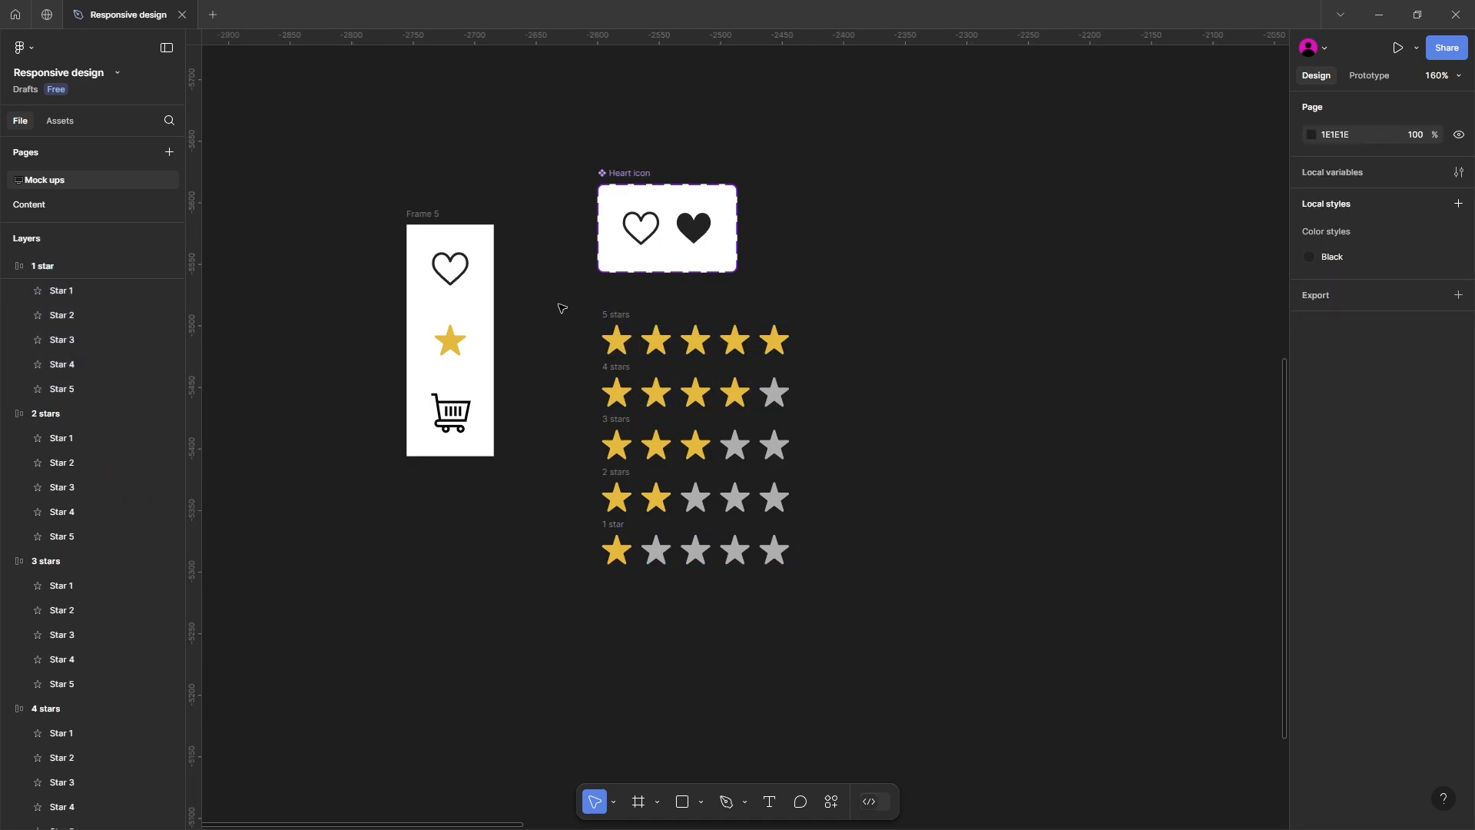
left_click_drag(562, 308, 880, 649)
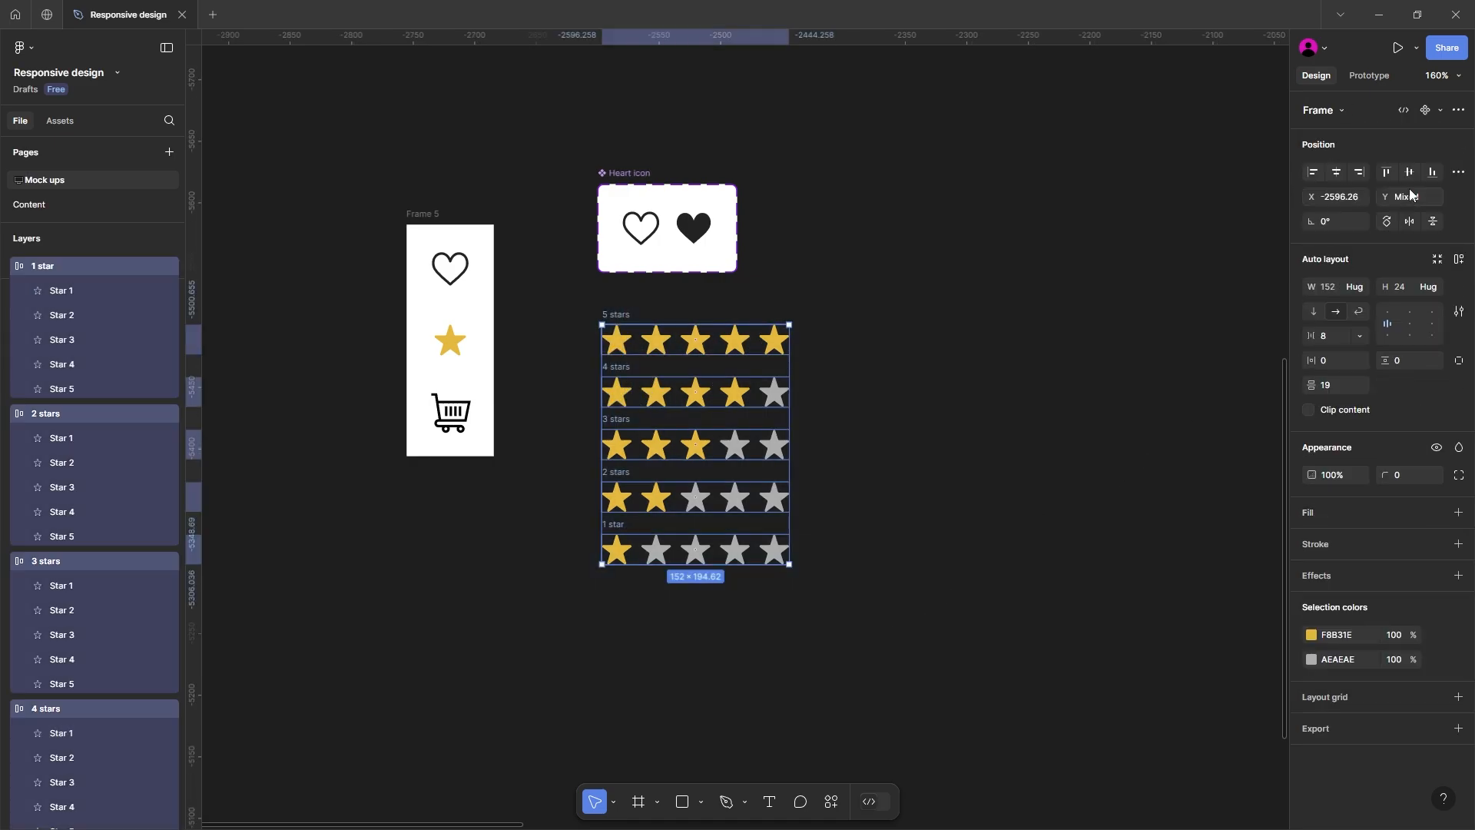
left_click(1439, 110)
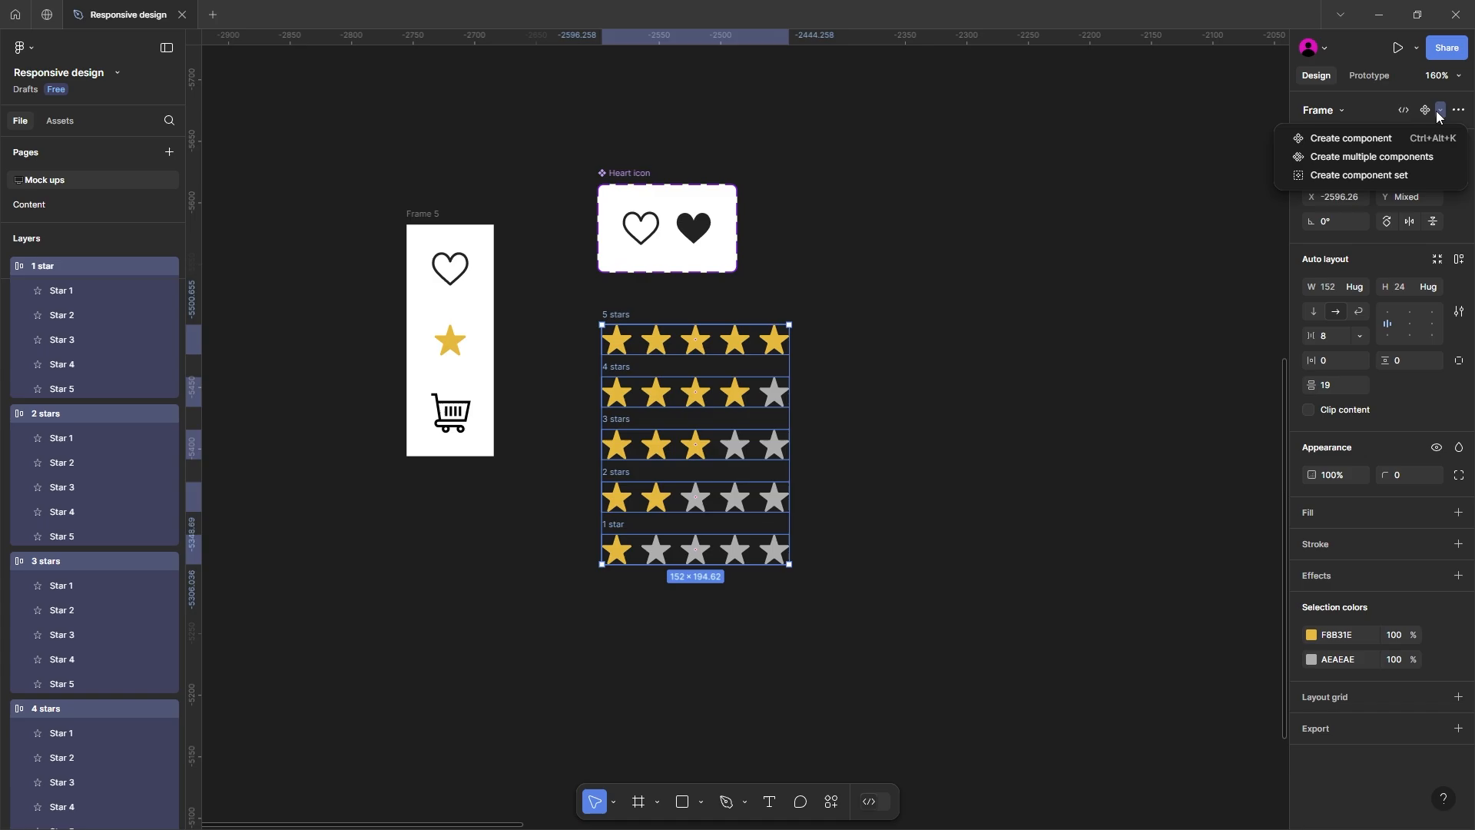
left_click(1370, 176)
Step: Rename the star component set as Rating star and line it up with the heart component set's left edge
double_click(635, 290)
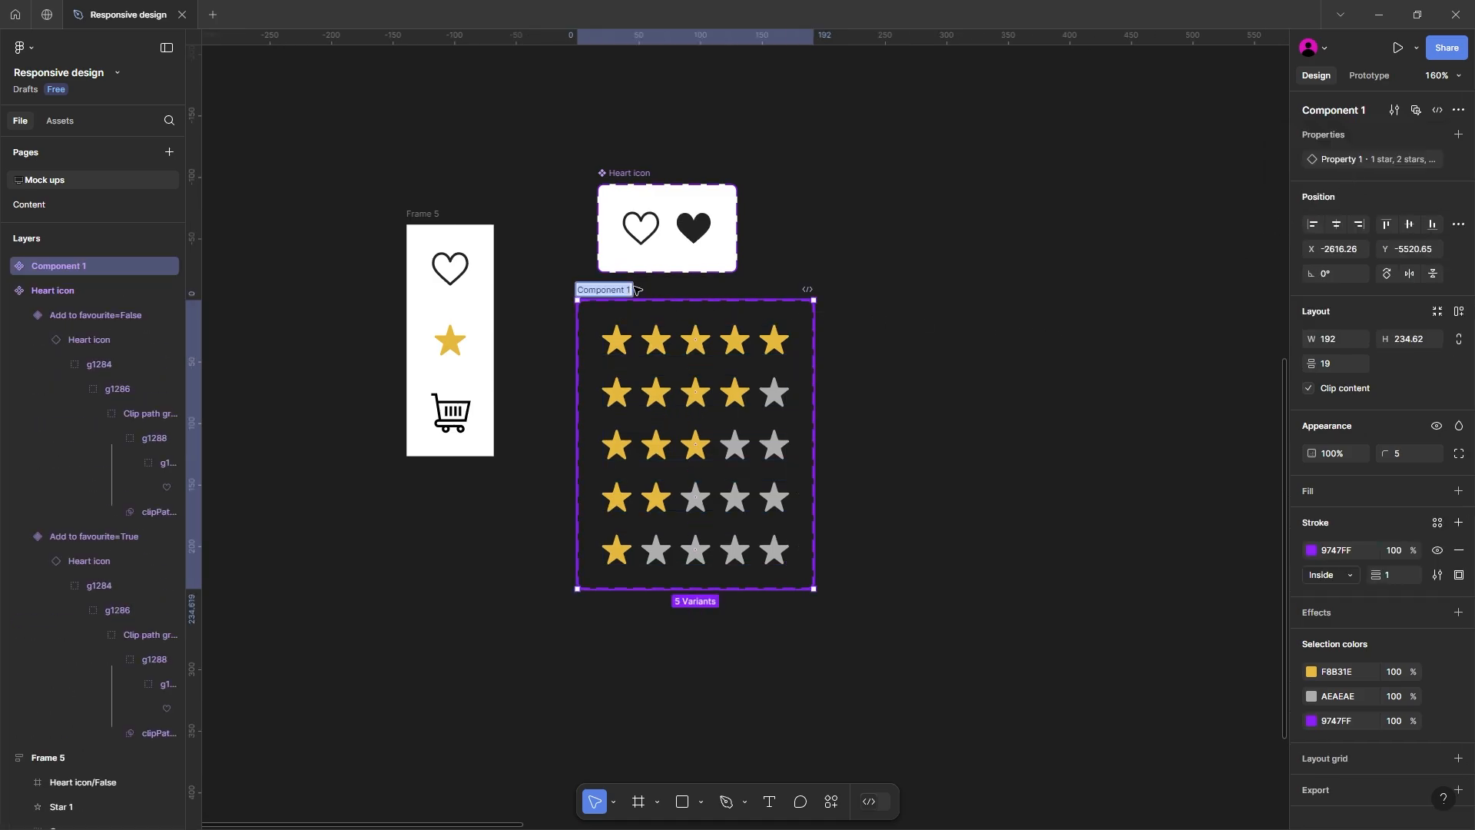
type("Rating star")
key("Return")
left_click_drag(634, 291, 655, 292)
Step: Test a five-star instance beside the Rating star set by switching it to 4 stars and 3 stars, and delete it
left_click_drag(654, 323, 904, 325)
left_click(601, 312)
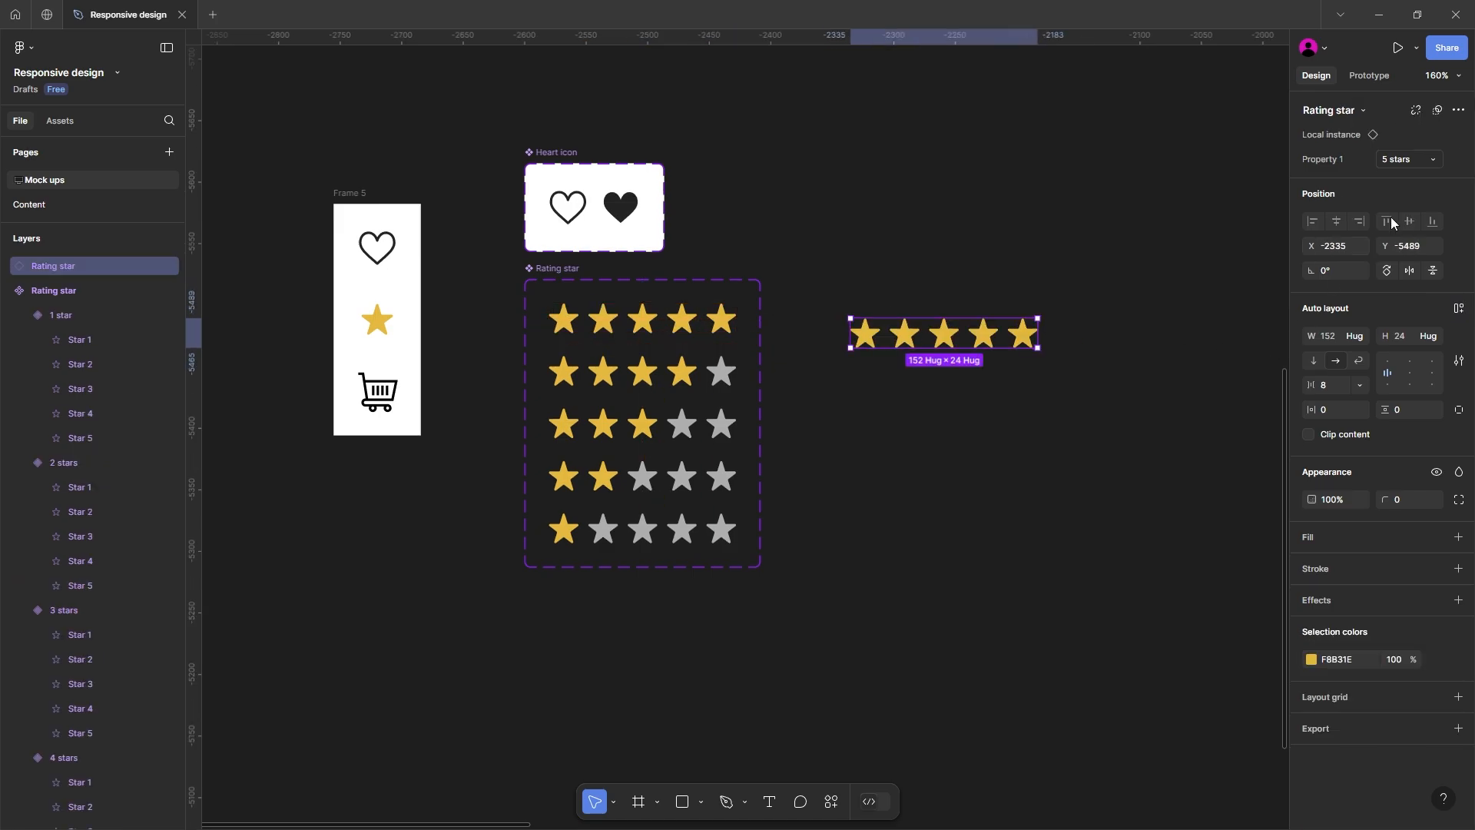
left_click(1421, 158)
left_click(1396, 142)
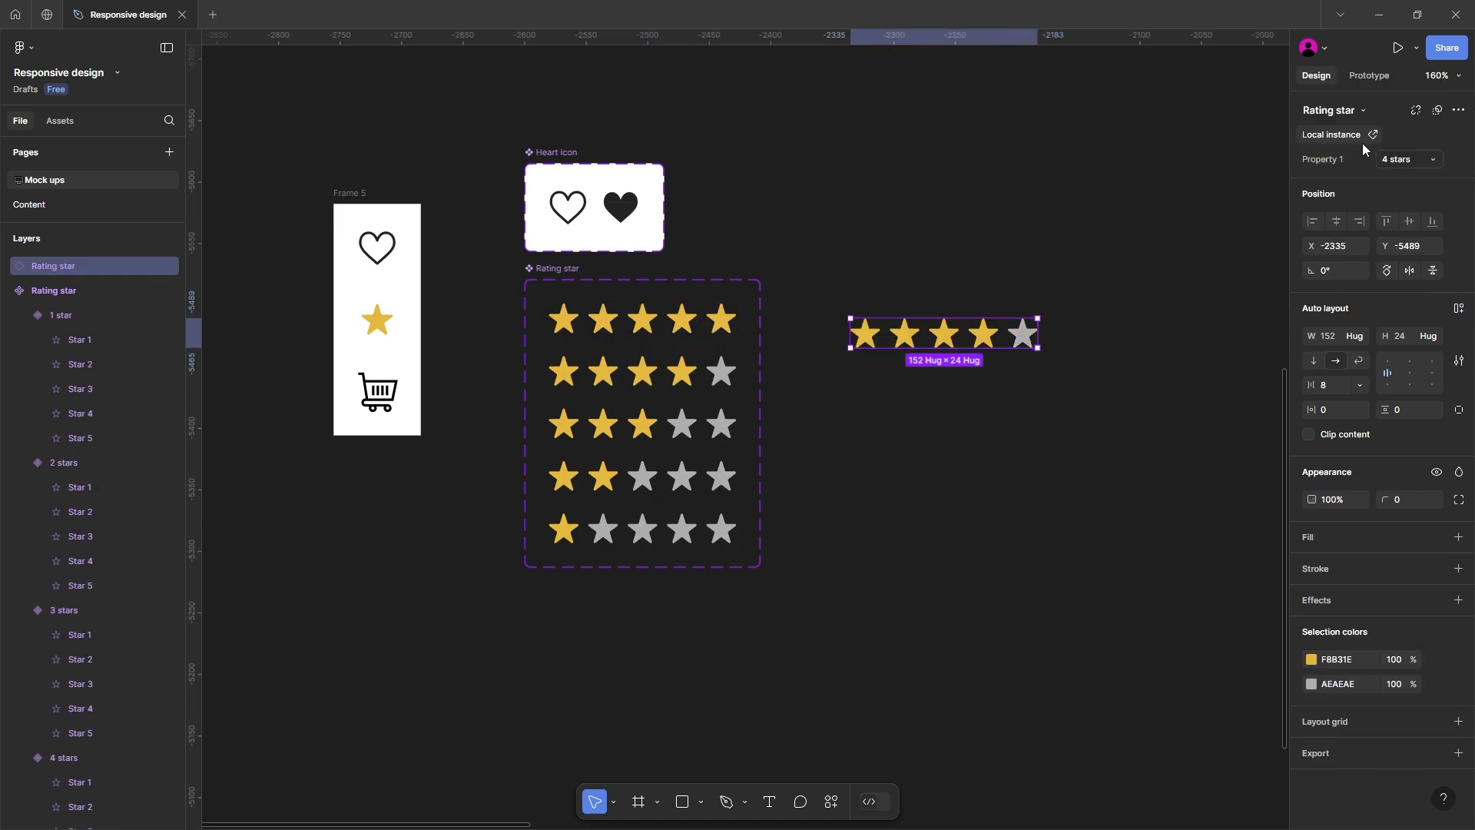
left_click(1400, 158)
left_click(1373, 141)
left_click(969, 288)
left_click(864, 340)
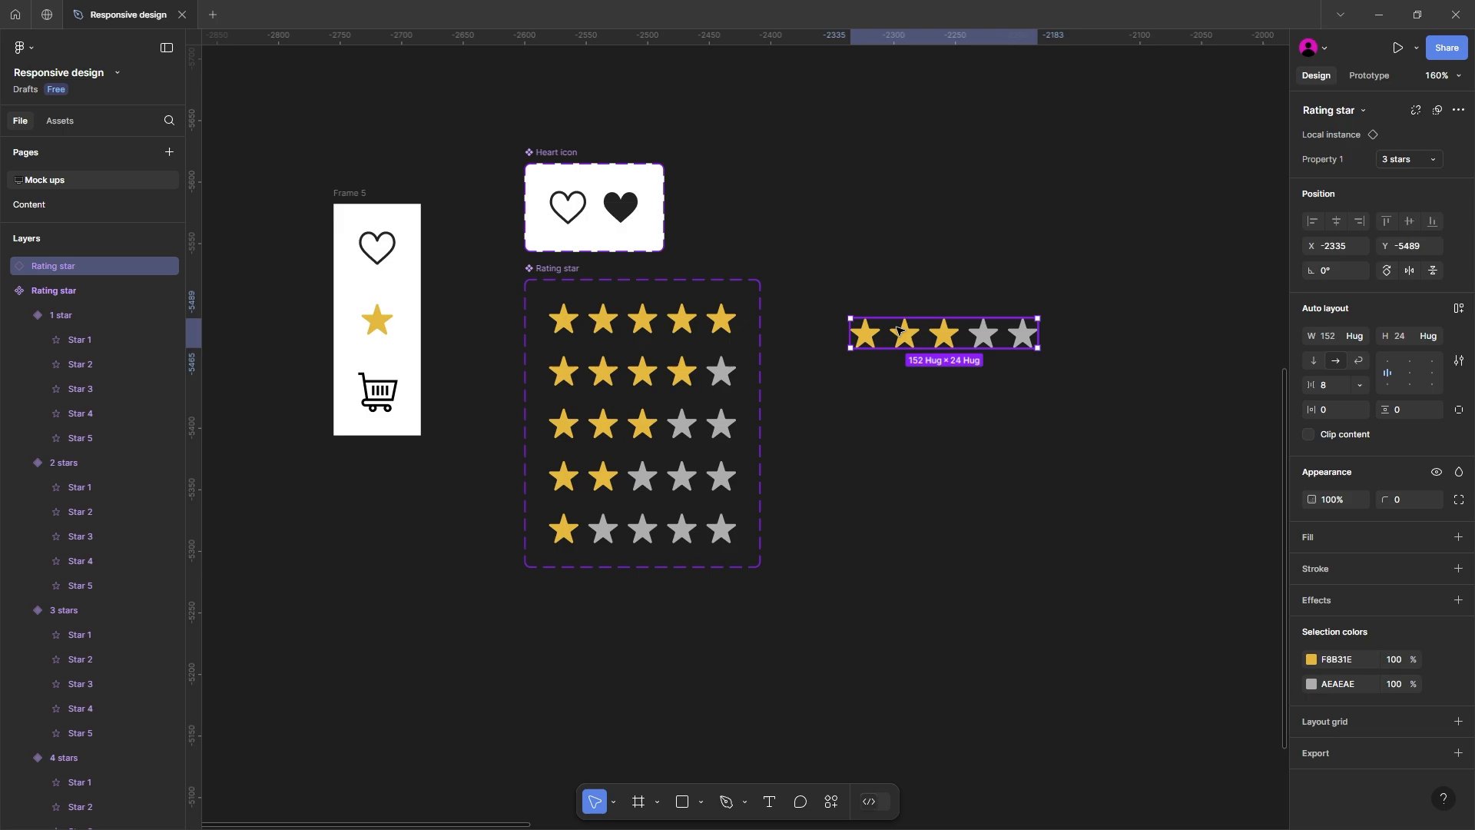
key("Delete")
Step: Copy the cart icon below the Rating star set, align it with the set's left edge and resize it to 28 by 28
left_click_drag(817, 423, 838, 359)
scroll(731, 416, "down", 1)
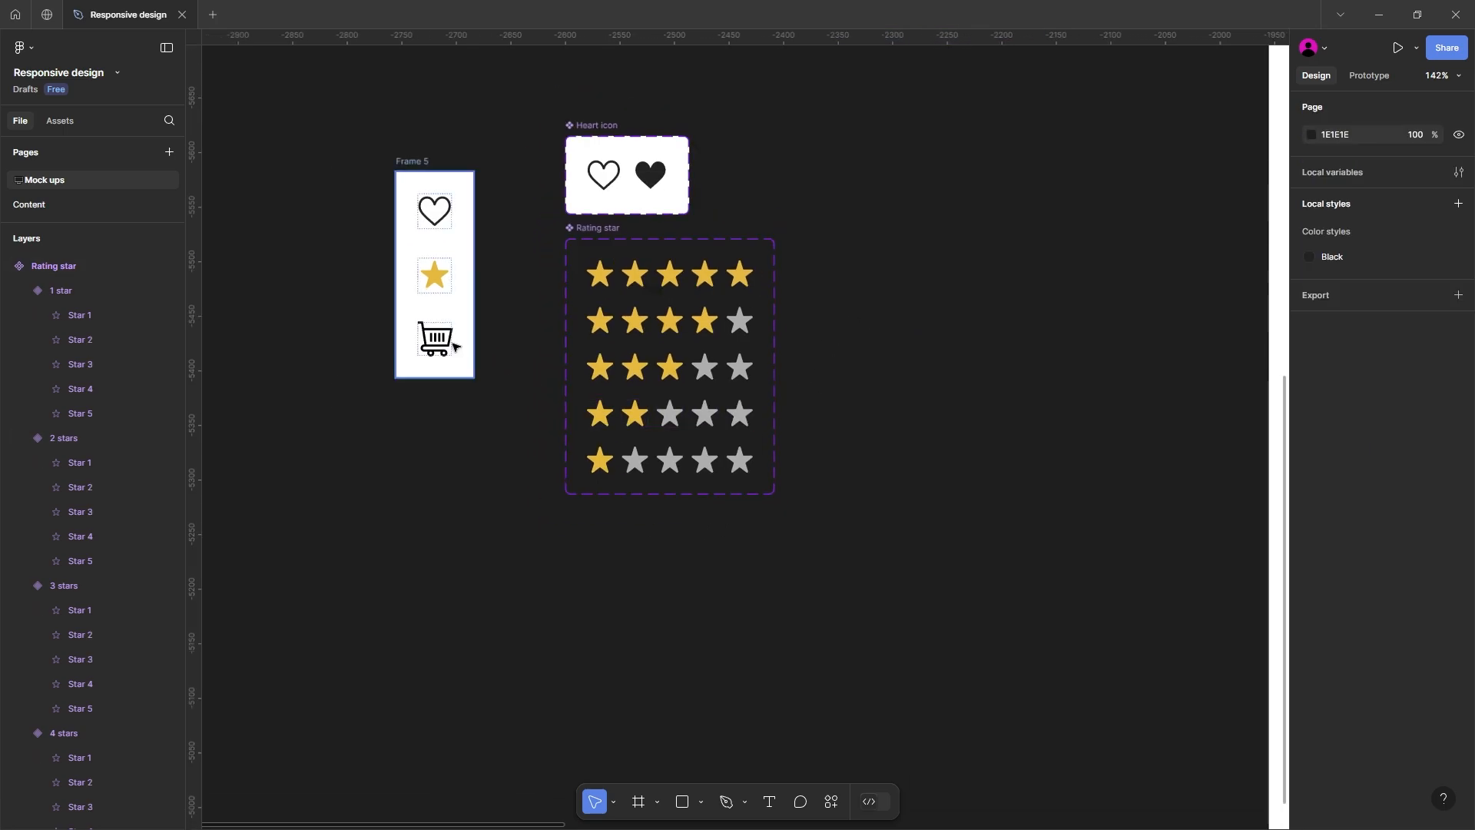
left_click(441, 343)
left_click_drag(441, 344, 477, 584)
left_click_drag(543, 546, 537, 446)
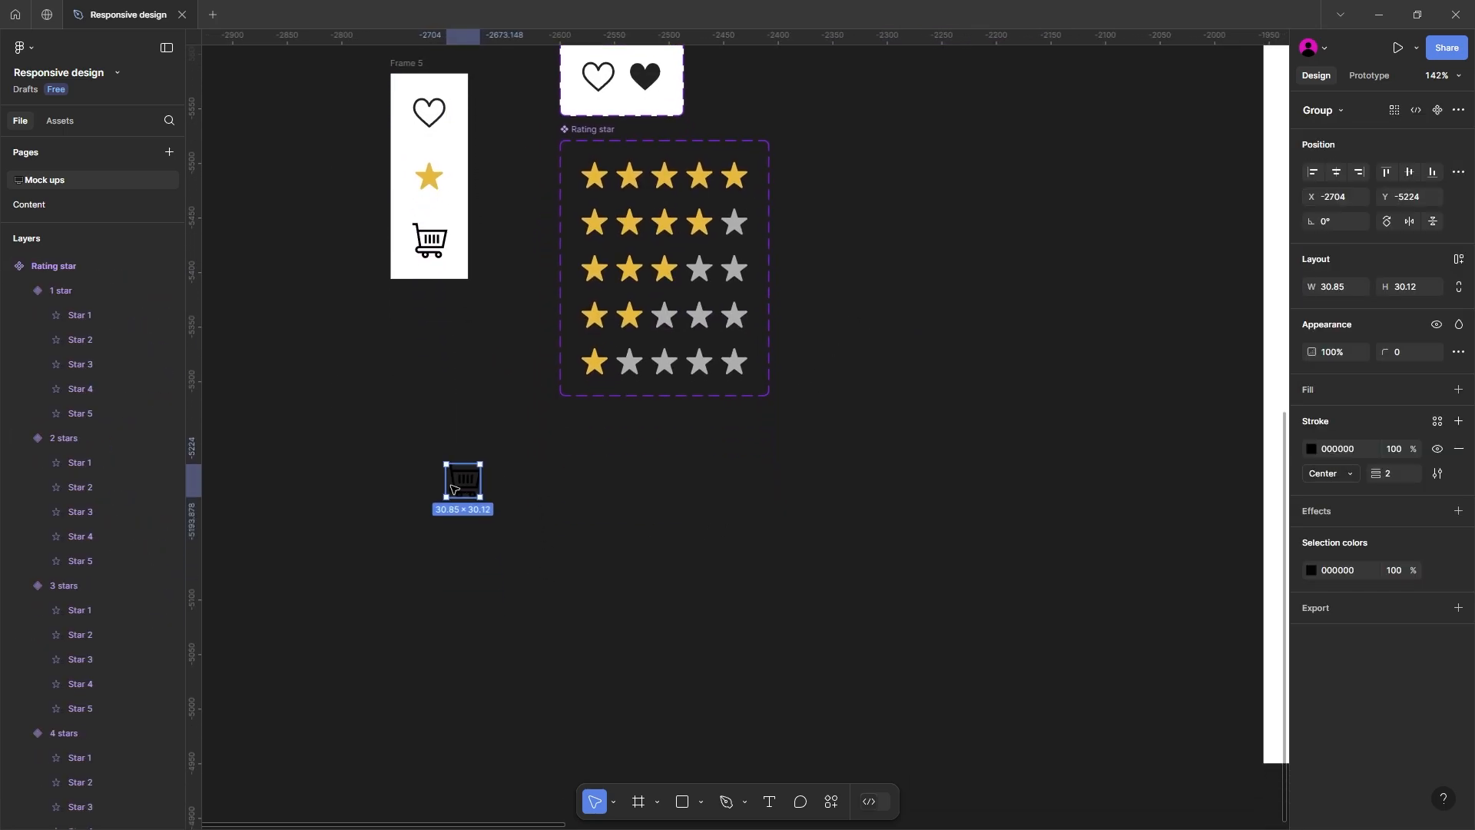
left_click_drag(470, 486, 582, 487)
scroll(369, 553, "up", 3)
left_click(662, 447)
left_click_drag(685, 471, 681, 467)
key("shift+a")
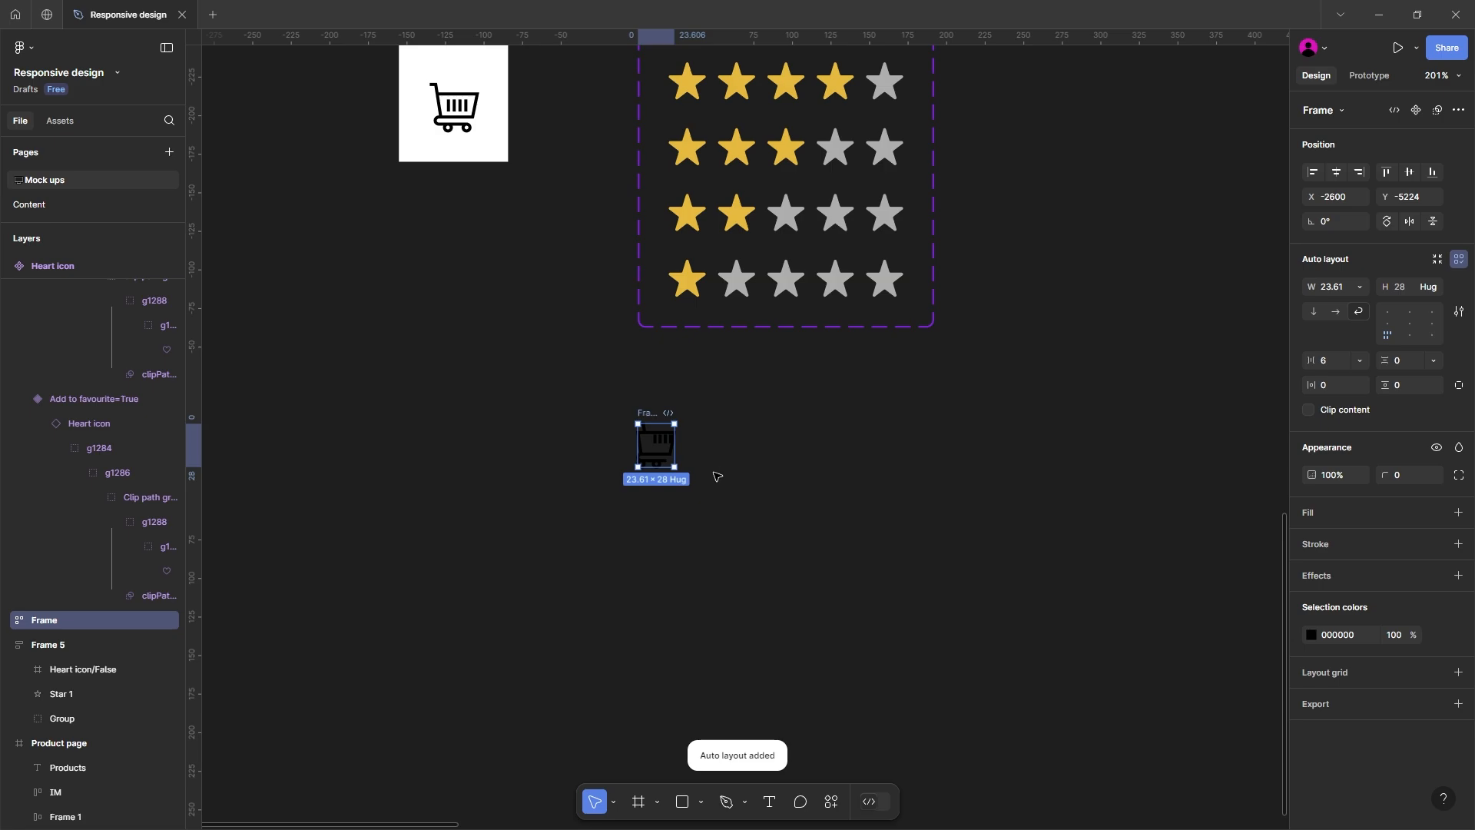
key("ctrl+z")
key("Escape")
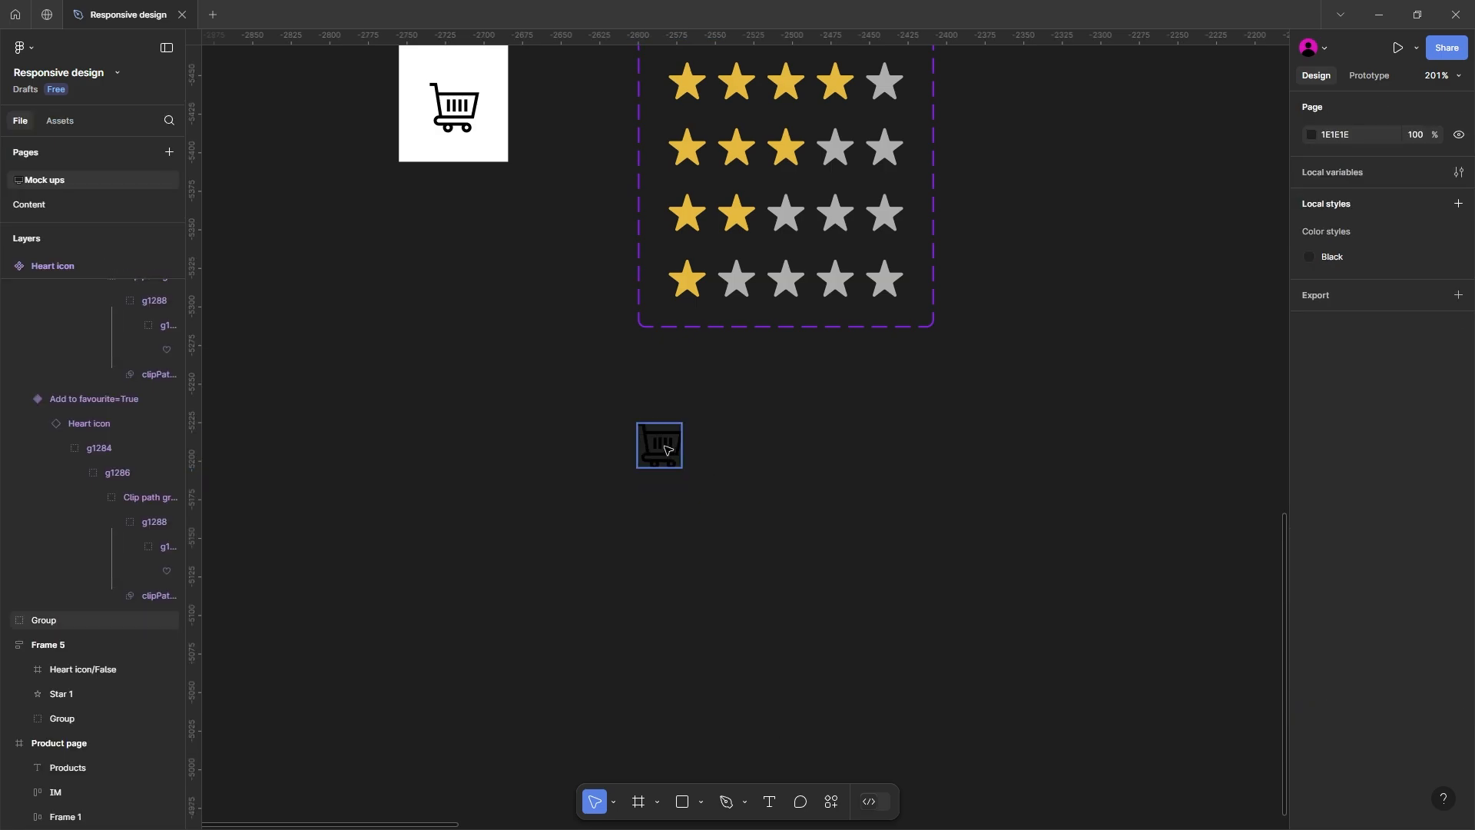
Step: Wrap the copied cart icon in an auto layout frame with 12 horizontal and vertical padding and a white fill
left_click(659, 445)
key("shift+a")
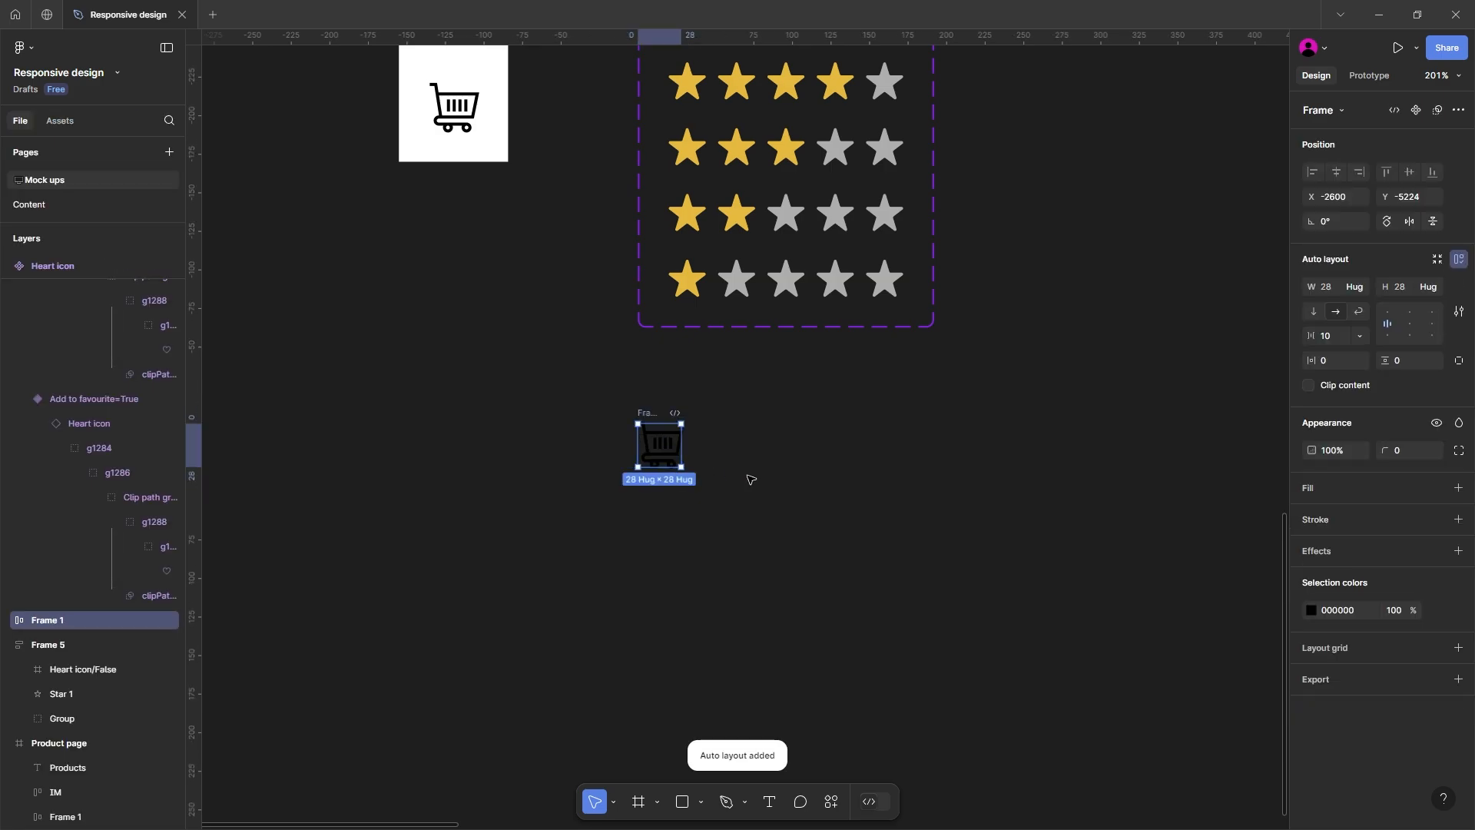
left_click(1337, 361)
type("12")
left_click(1411, 365)
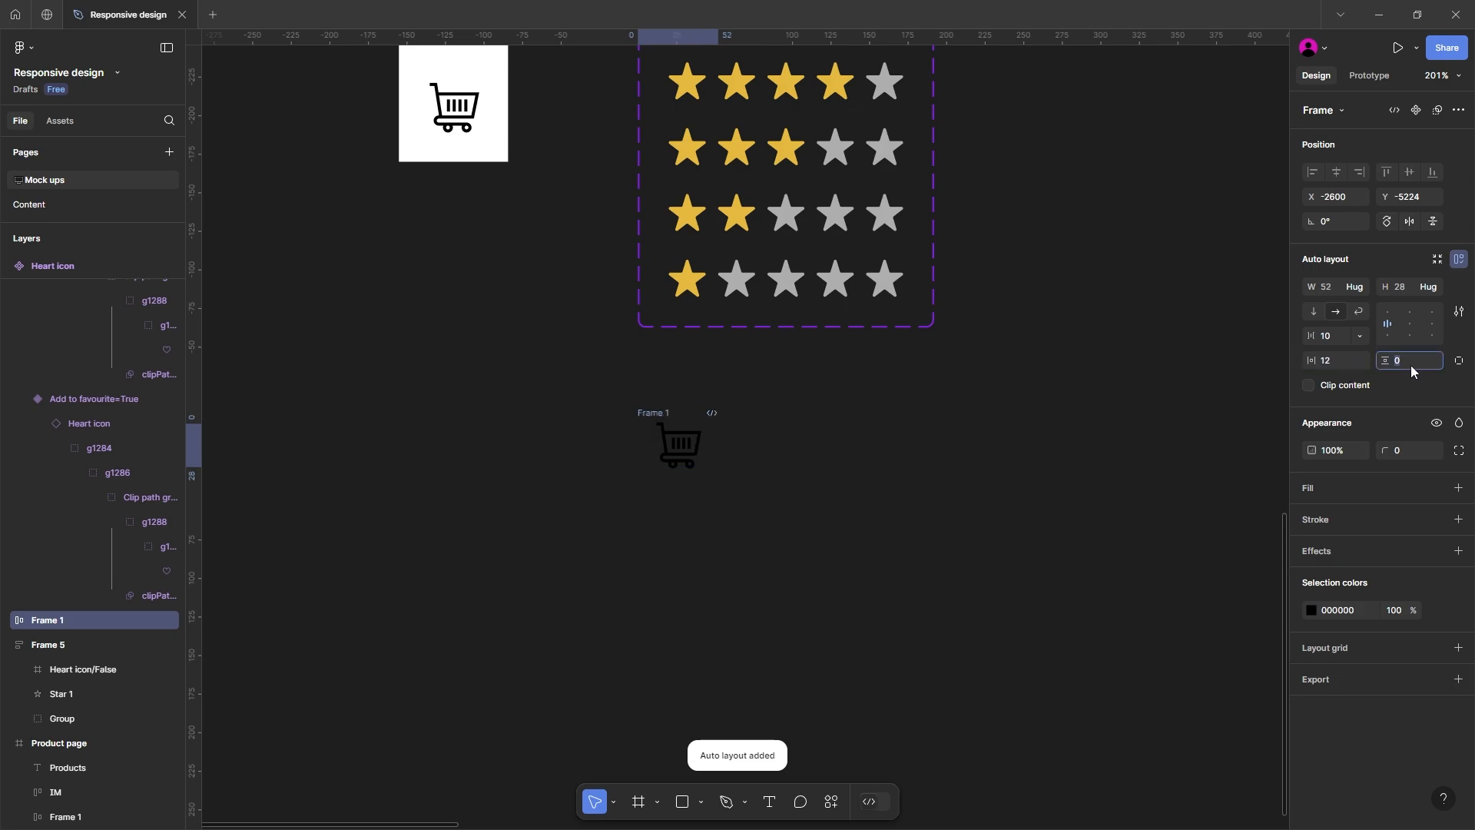
key("Return")
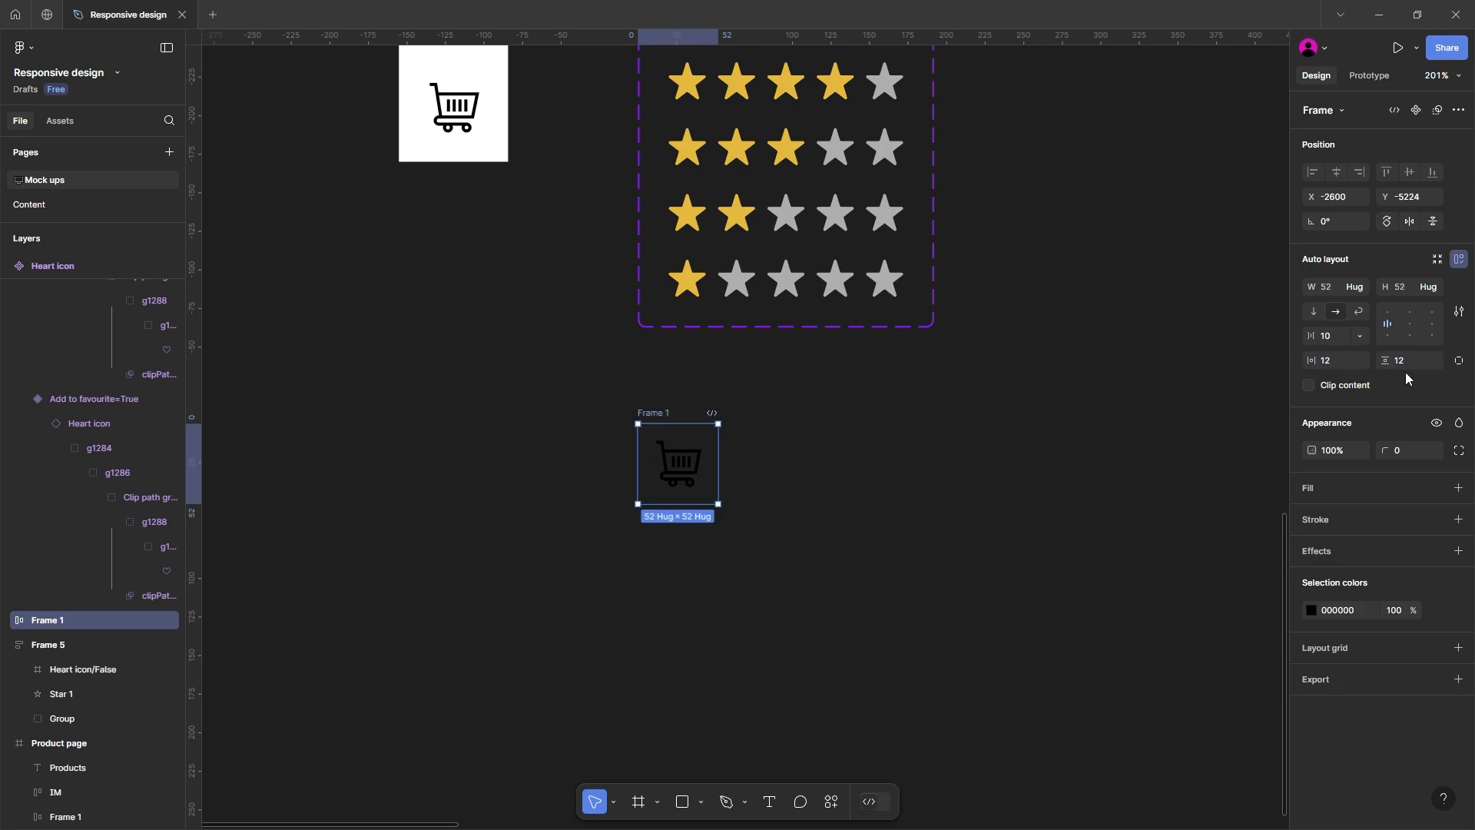
left_click(1321, 492)
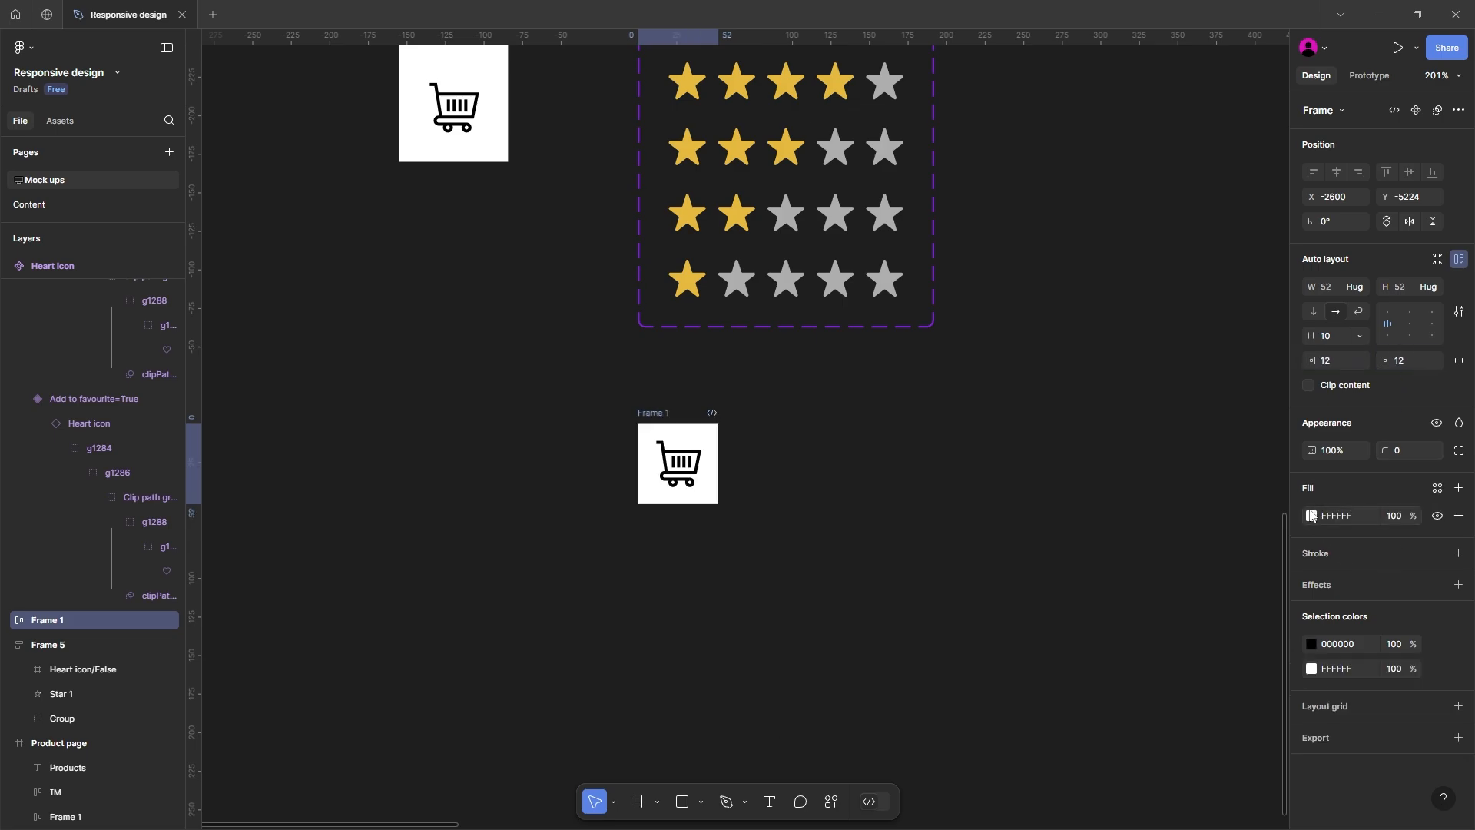
Step: Copy the fill colour code 232323 from the filled heart in the heart component set
left_click_drag(510, 239, 625, 540)
scroll(610, 452, "down", 1)
left_click(834, 168, "ctrl")
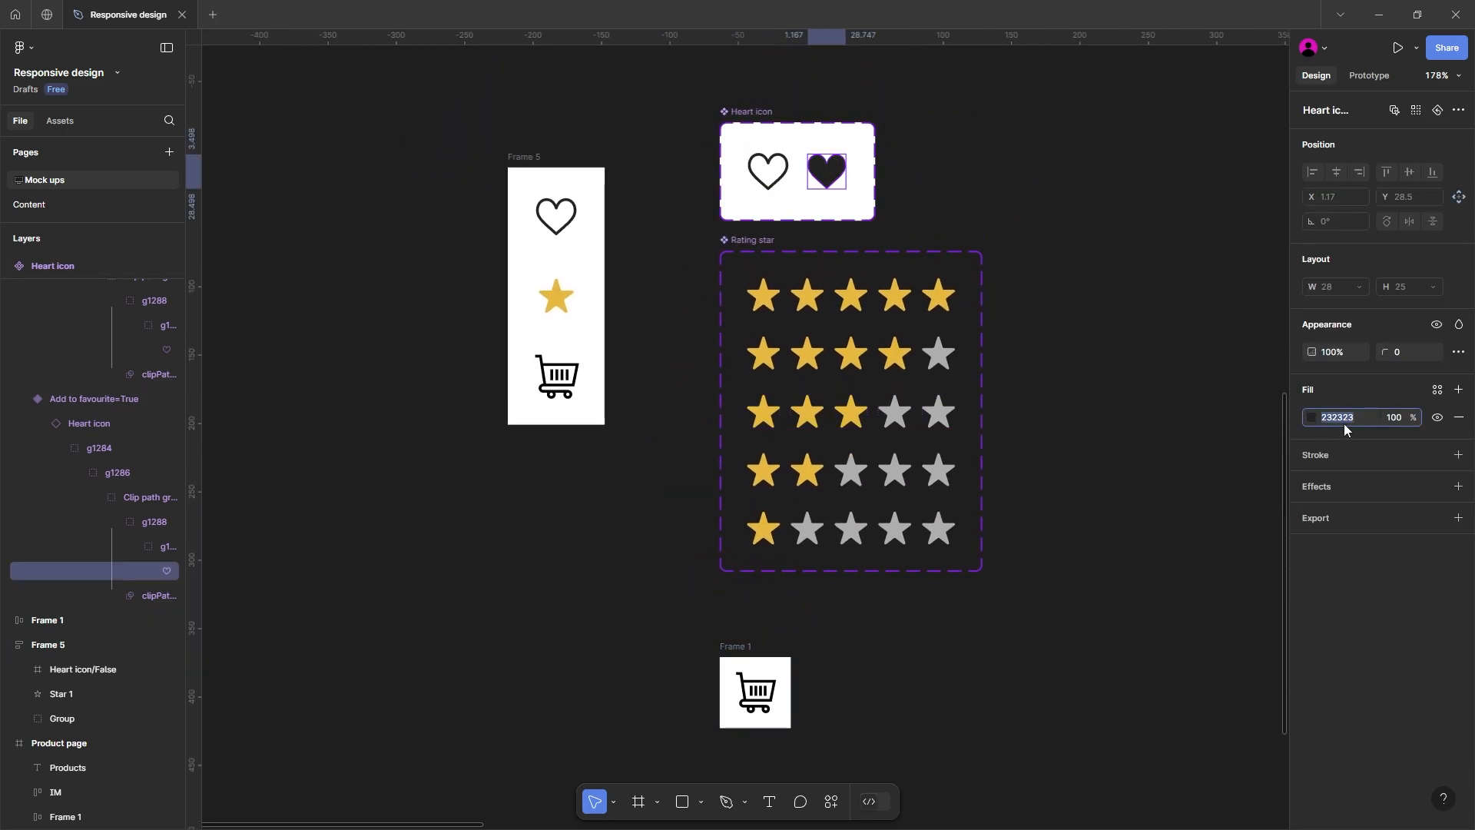
left_click(968, 634)
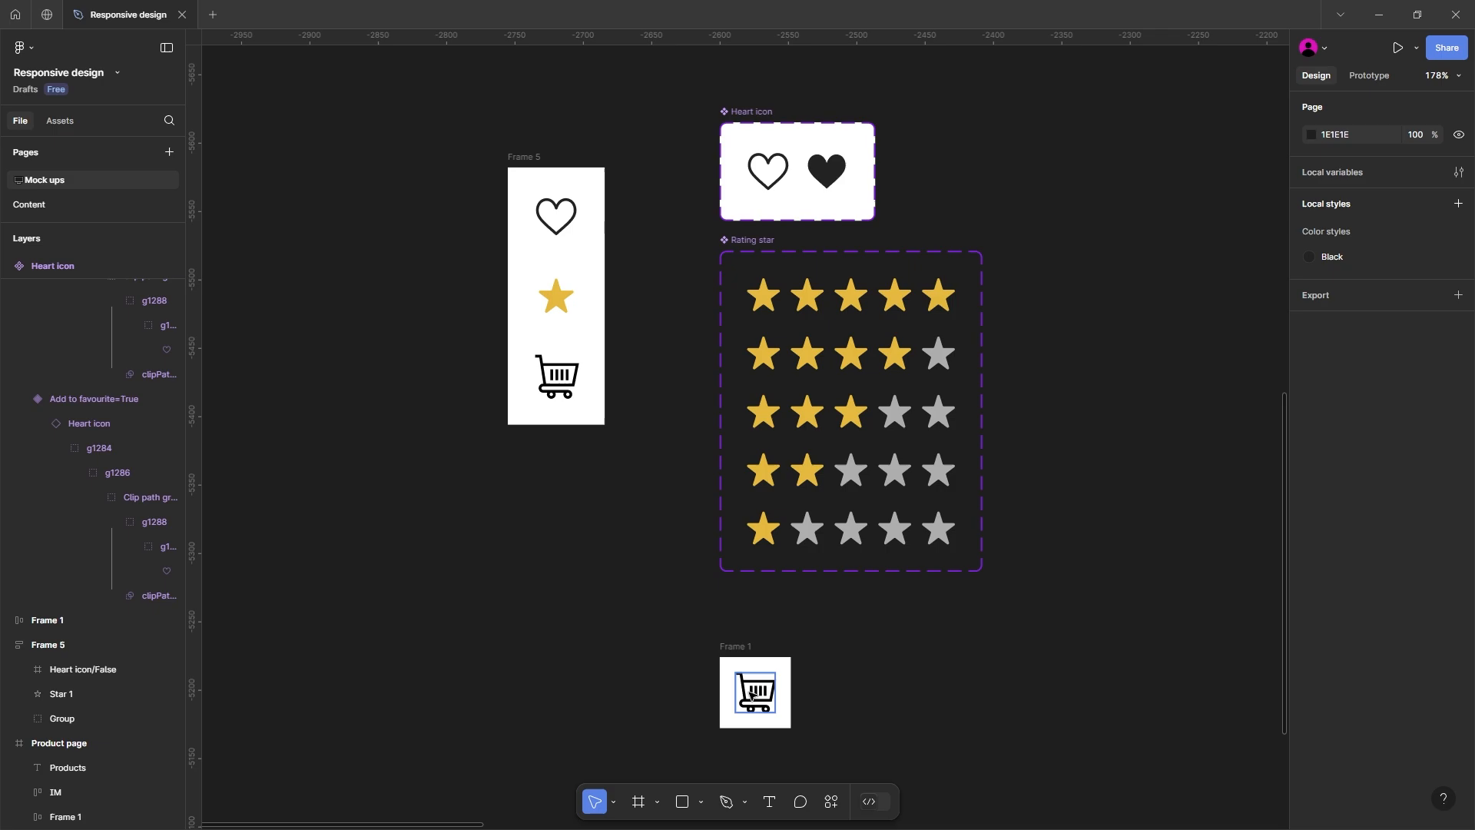
Step: Change the colour of the cart icon inside the auto layout frame to 232323
left_click(753, 696)
left_click(738, 647)
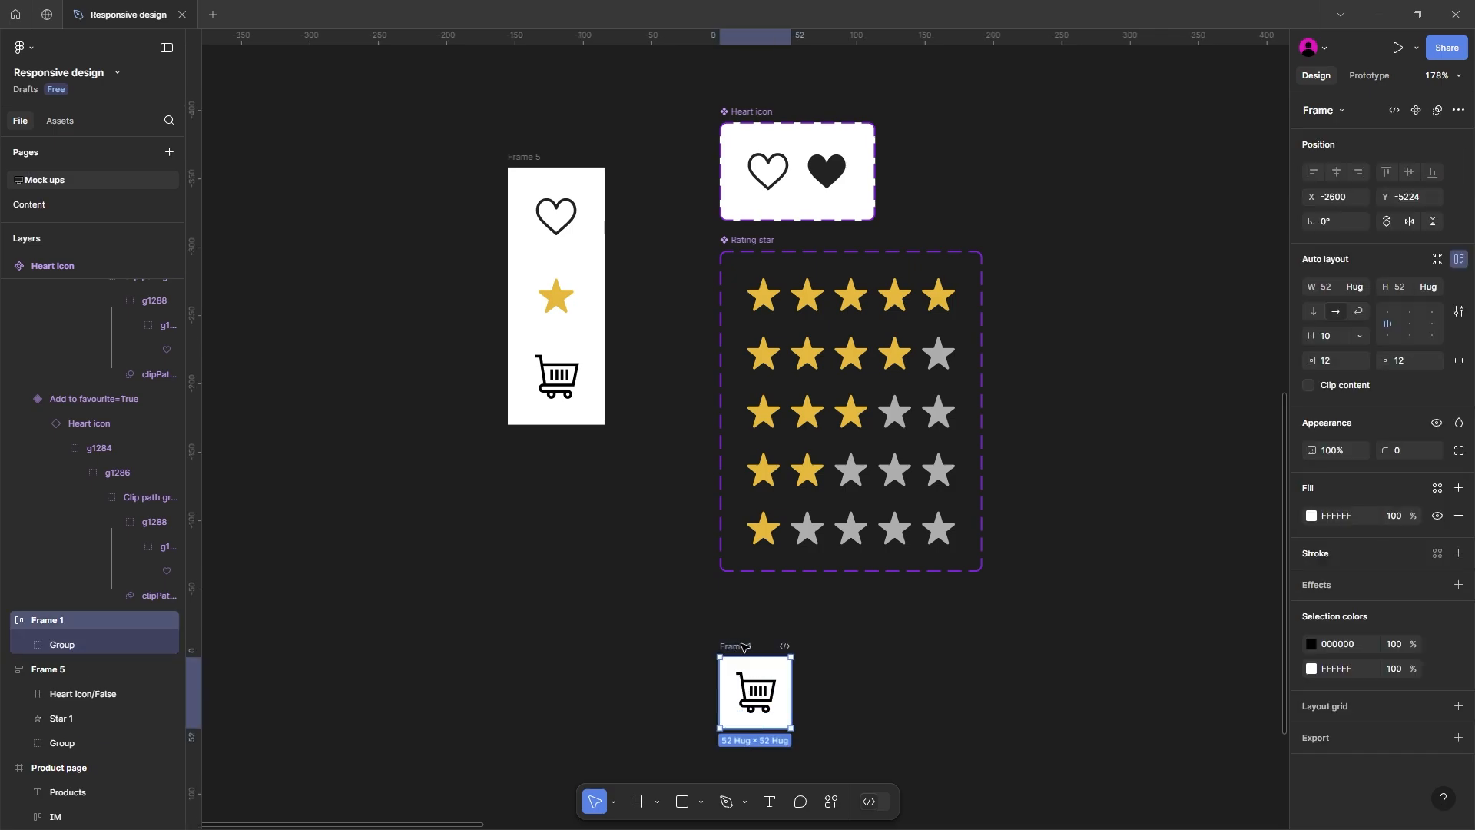
left_click(1350, 647)
type("232323")
key("Return")
Step: Set the cart frame's fill to 232323 and change the cart icon's colour to white FFFFFF
scroll(1112, 685, "down", 2)
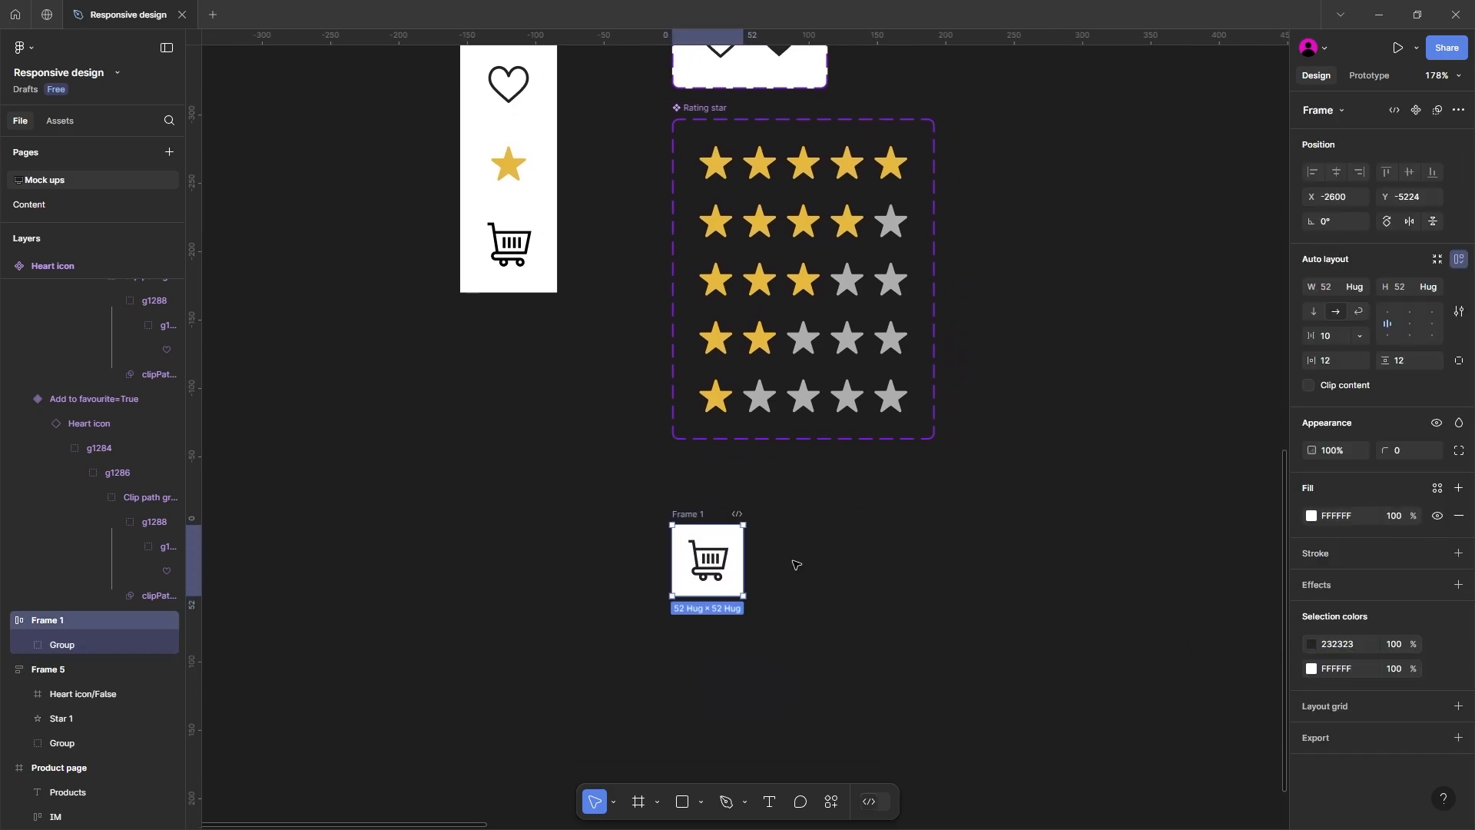
scroll(791, 565, "up", 2, "ctrl")
left_click(1340, 670)
type("232323")
key("Return")
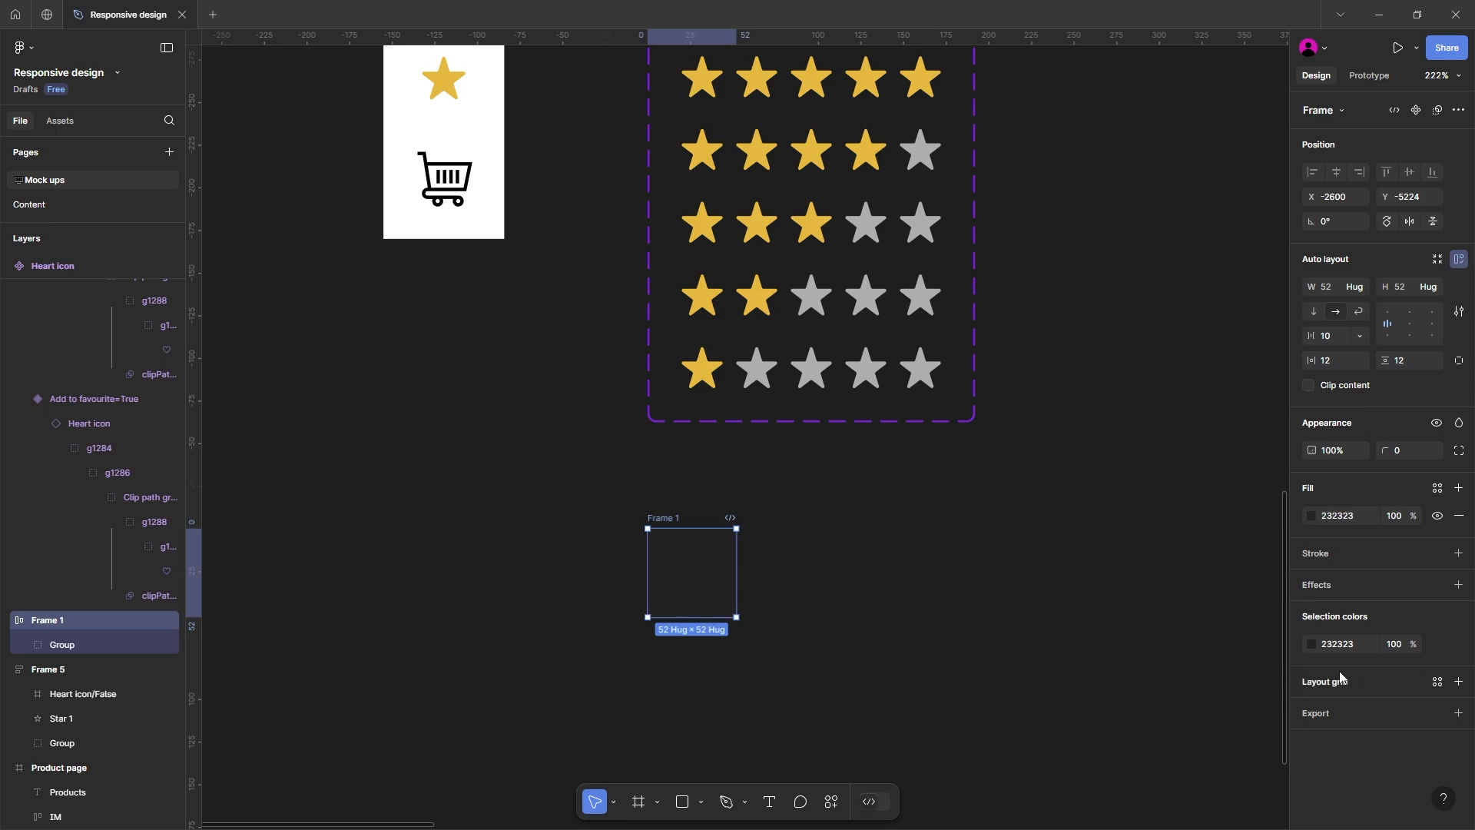
key("Return")
left_click(1311, 571)
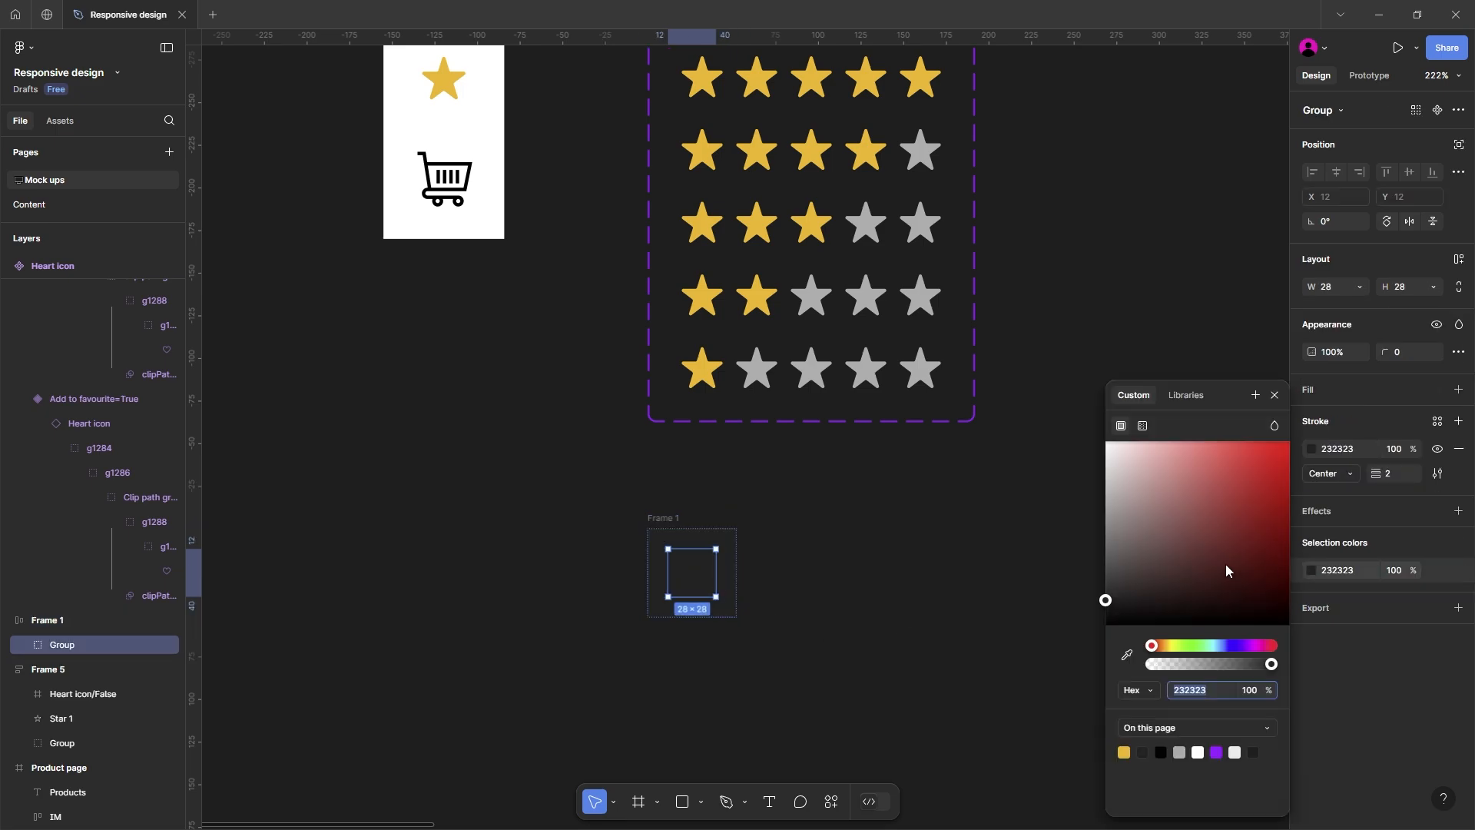
left_click_drag(1229, 570, 890, 362)
Step: Set the cart frame's corner radius to 100 and rename the frame as Button
left_click(667, 519)
left_click(665, 519)
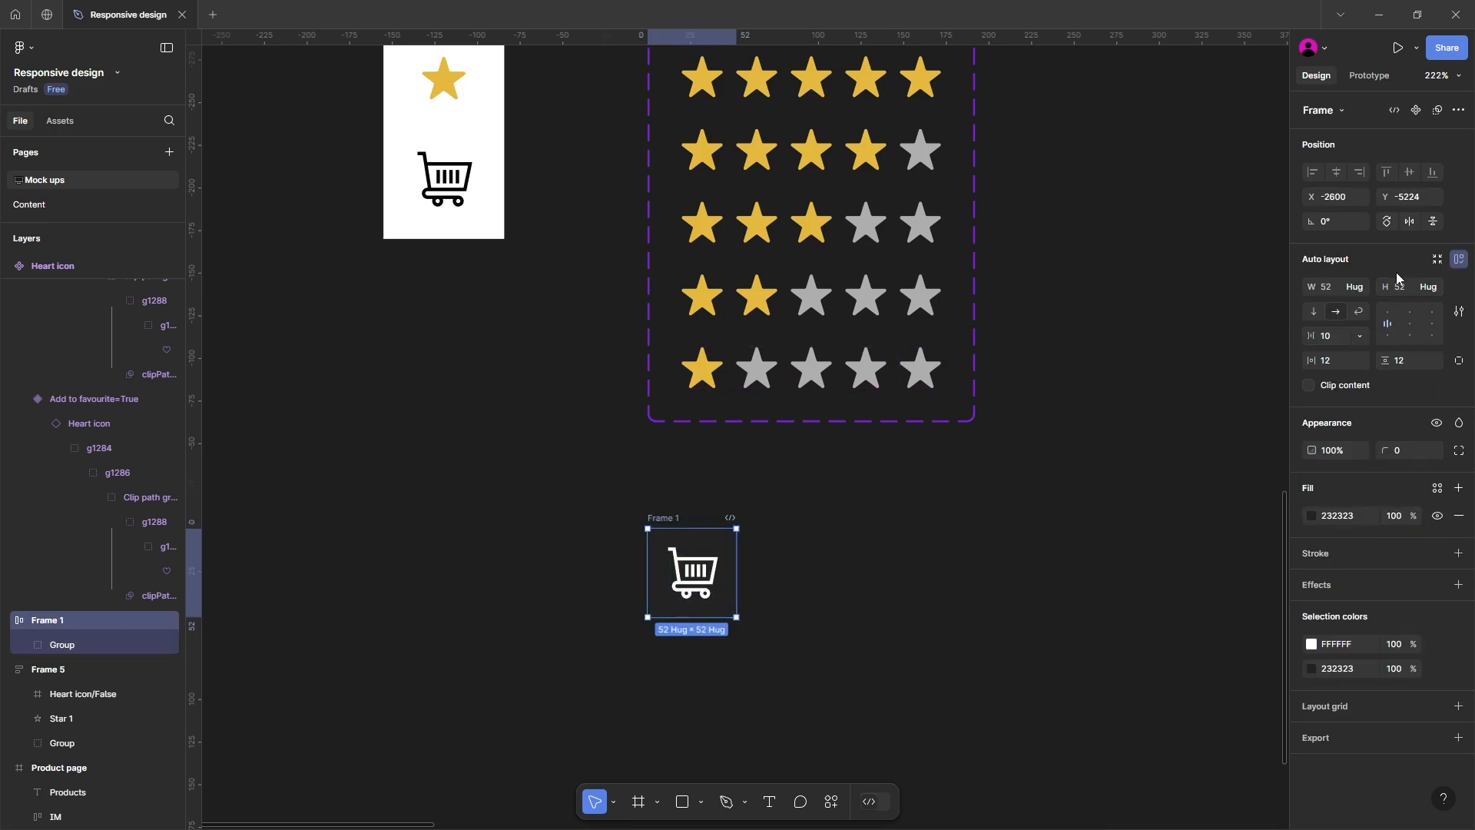
left_click(1411, 452)
left_click_drag(1149, 557, 1103, 431)
left_click(650, 380)
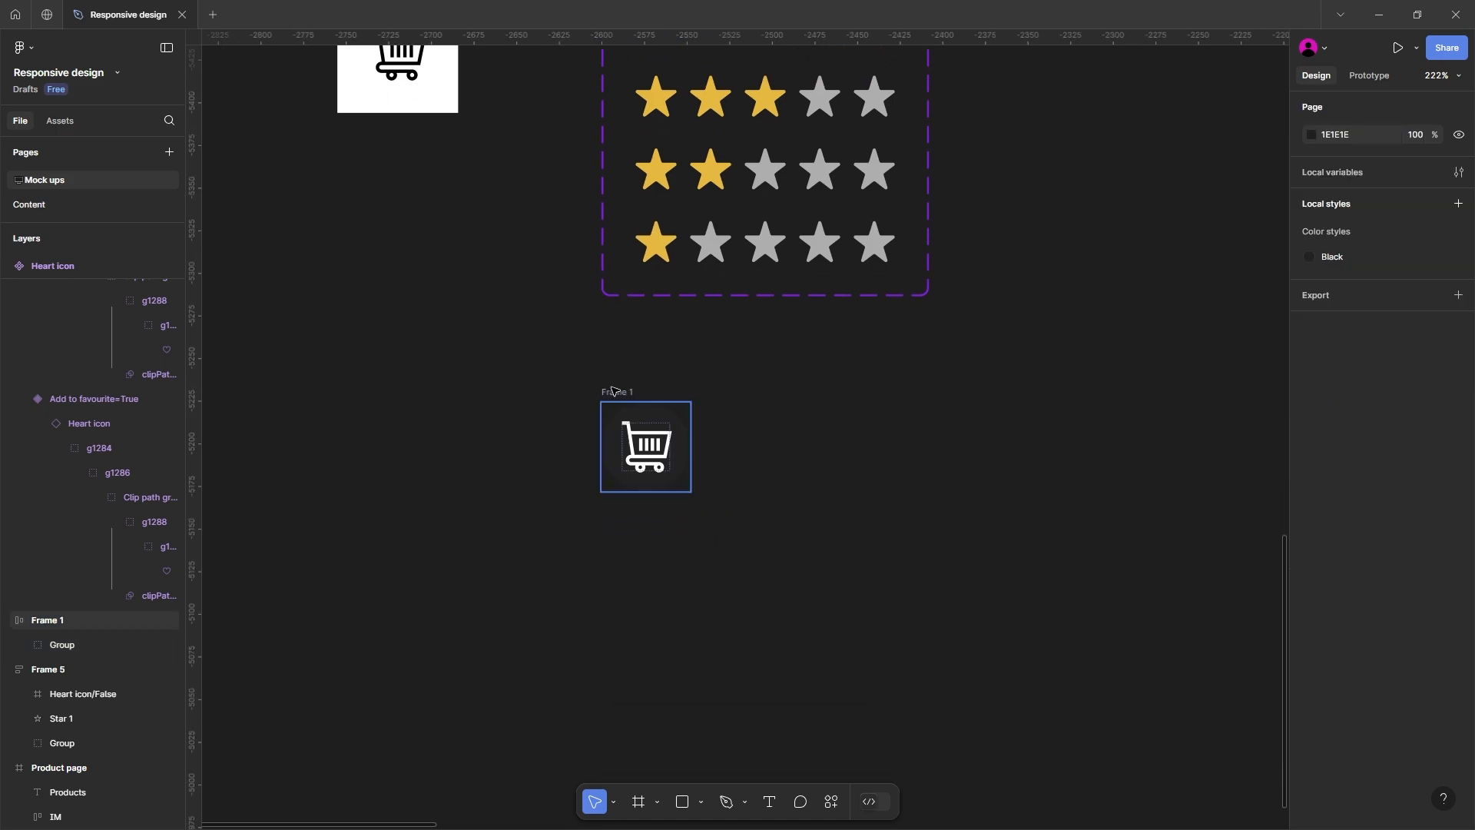
double_click(617, 390)
type("Button")
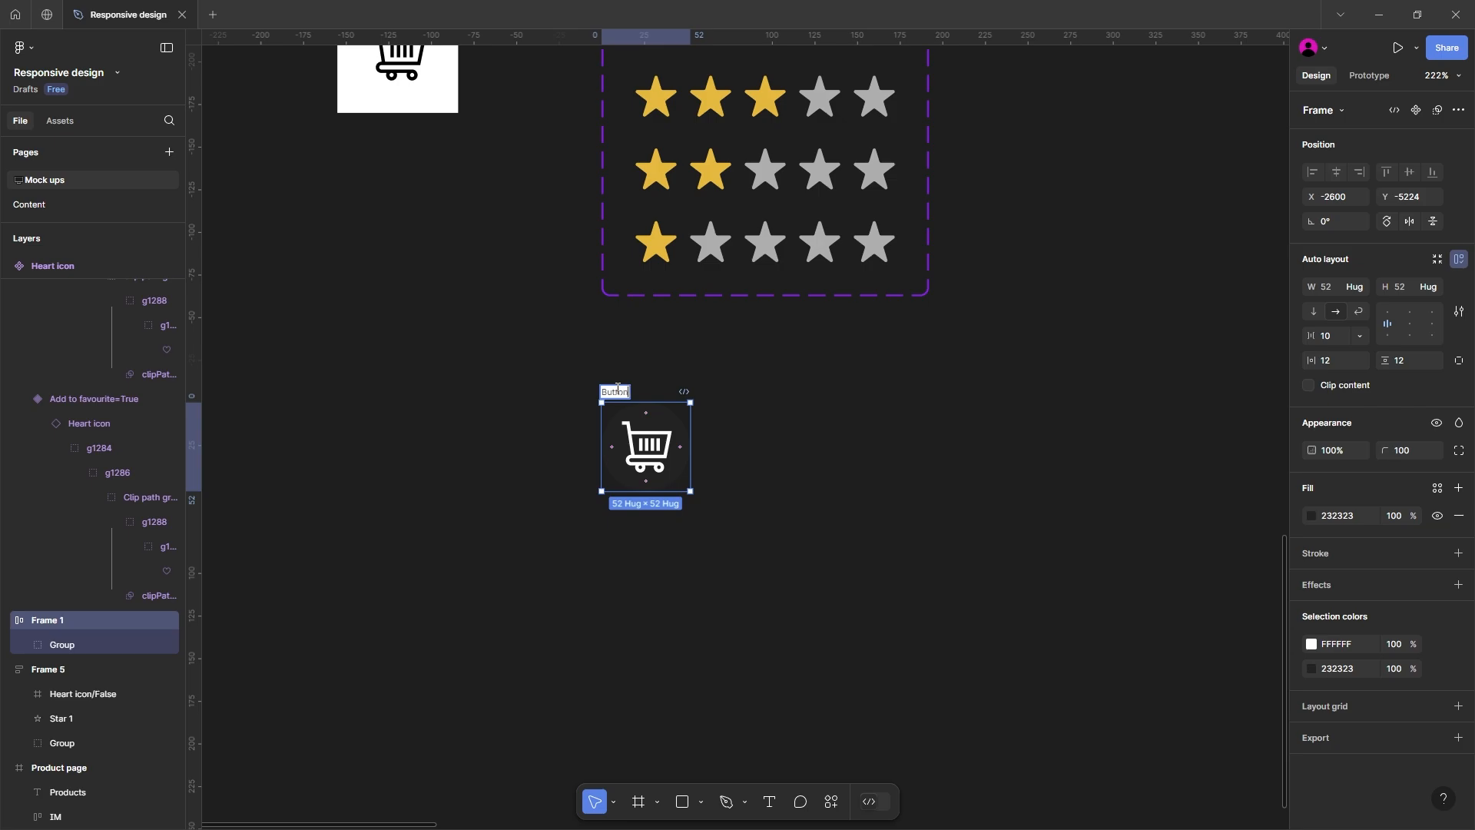
key("Return")
Step: Duplicate the Button frame into an evenly spaced row of three and combine them into a component set
left_click_drag(627, 390, 734, 391, "alt")
key("ctrl+d")
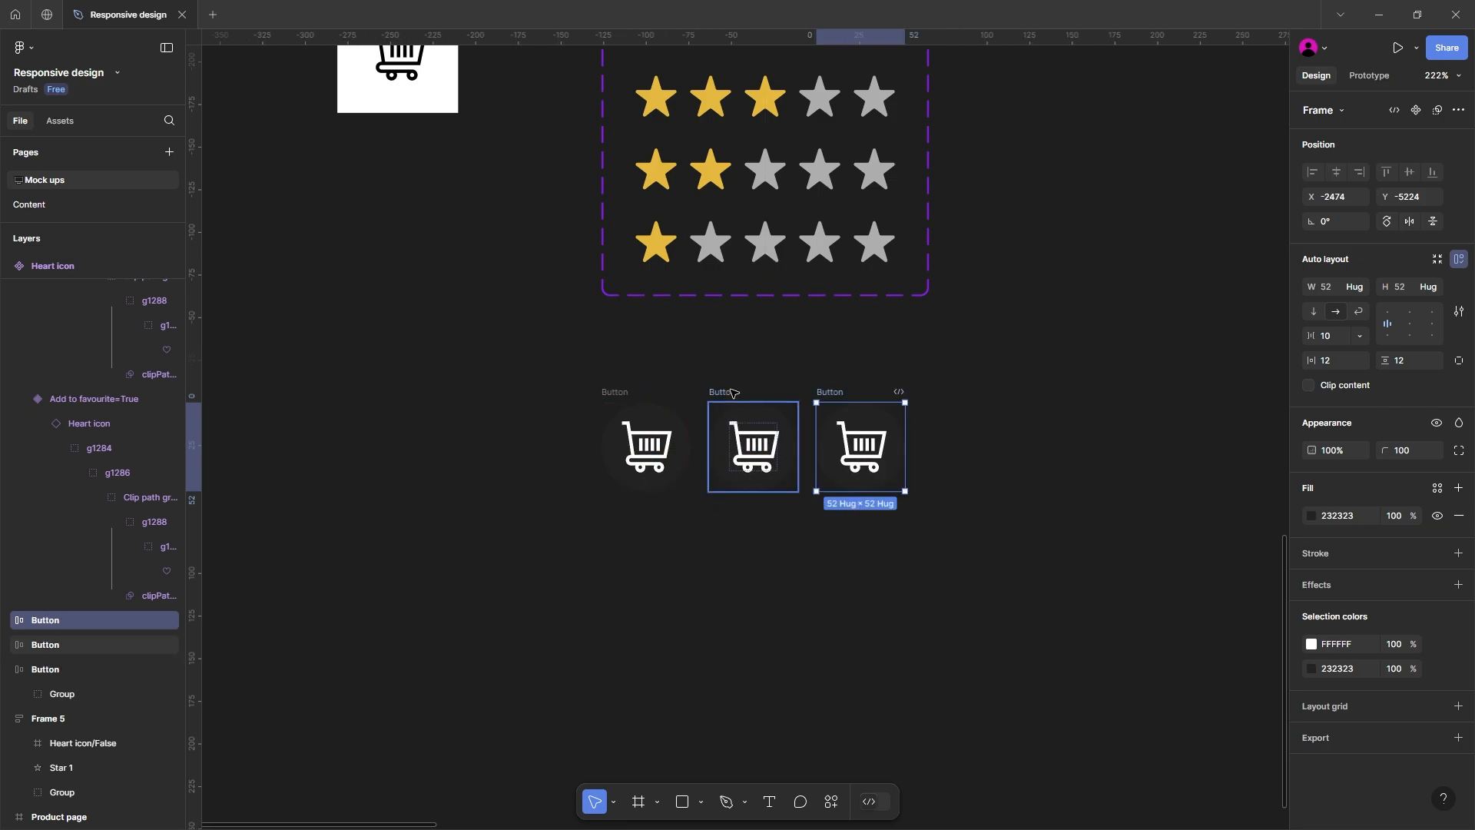
left_click_drag(550, 372, 896, 540)
left_click(407, 329)
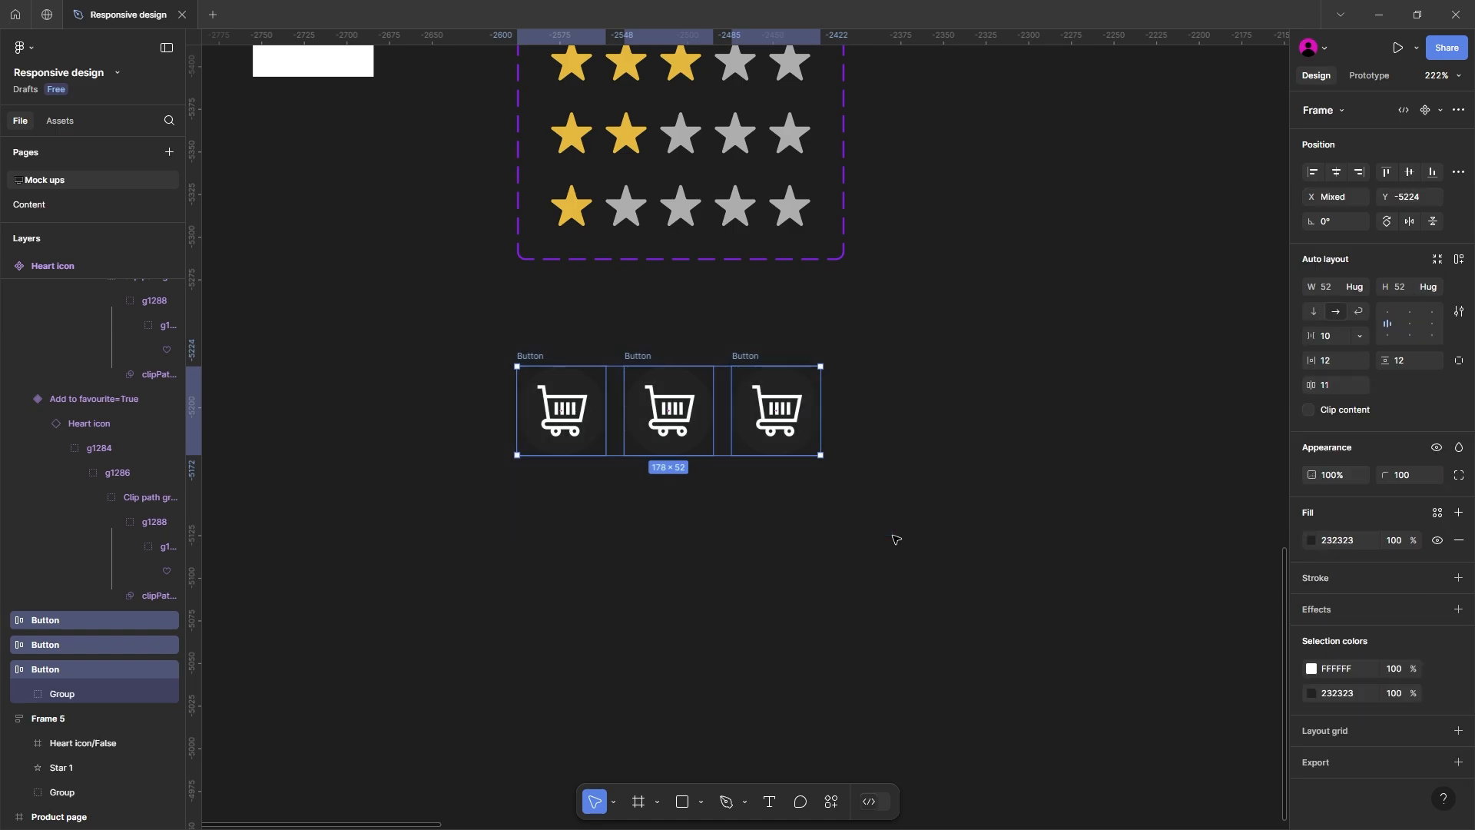
left_click(1441, 113)
left_click(1364, 175)
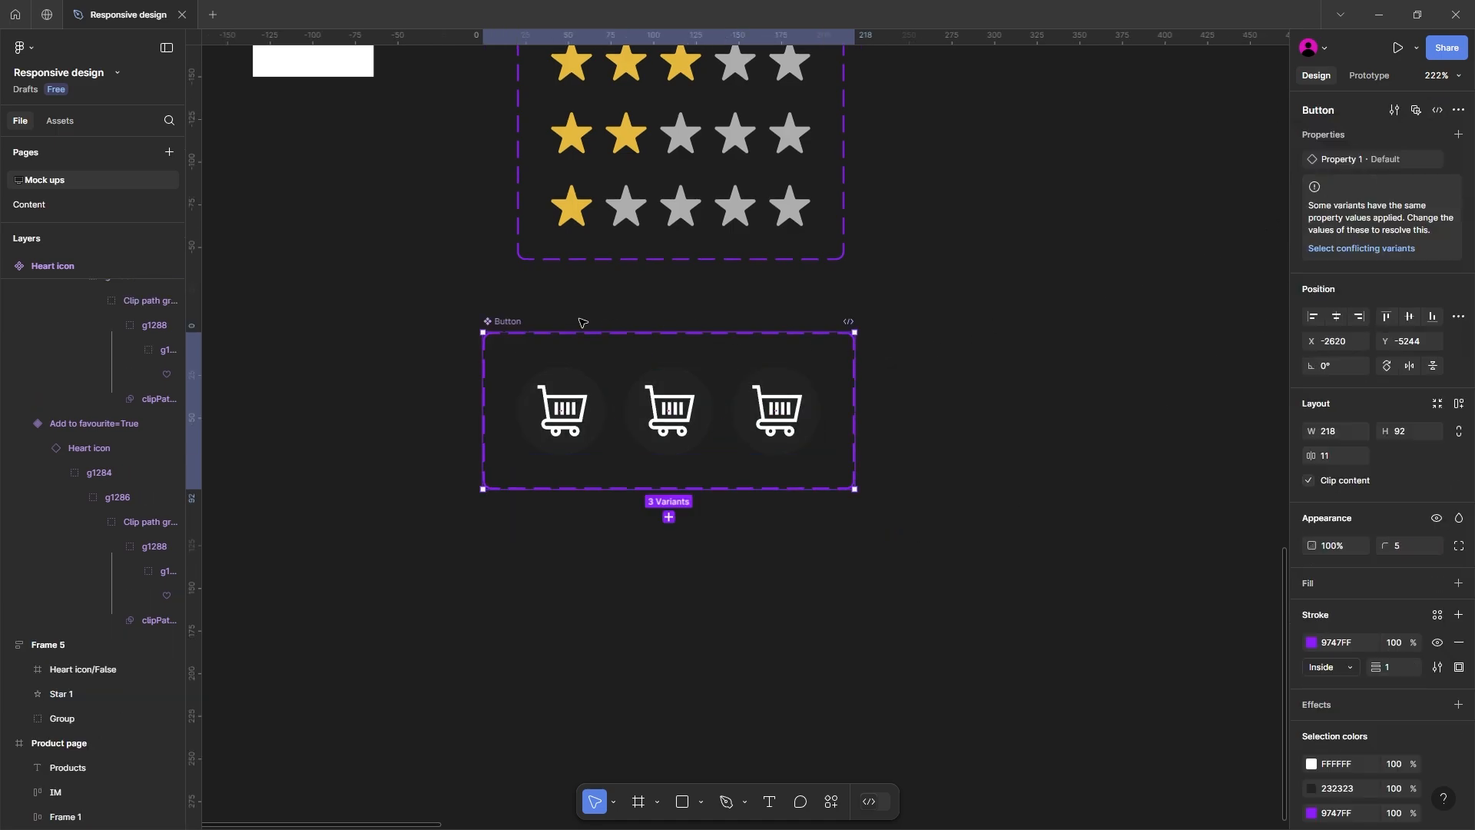
Step: Rename the Button component set's variant property as State
scroll(582, 323, "down", 1)
left_click(567, 376)
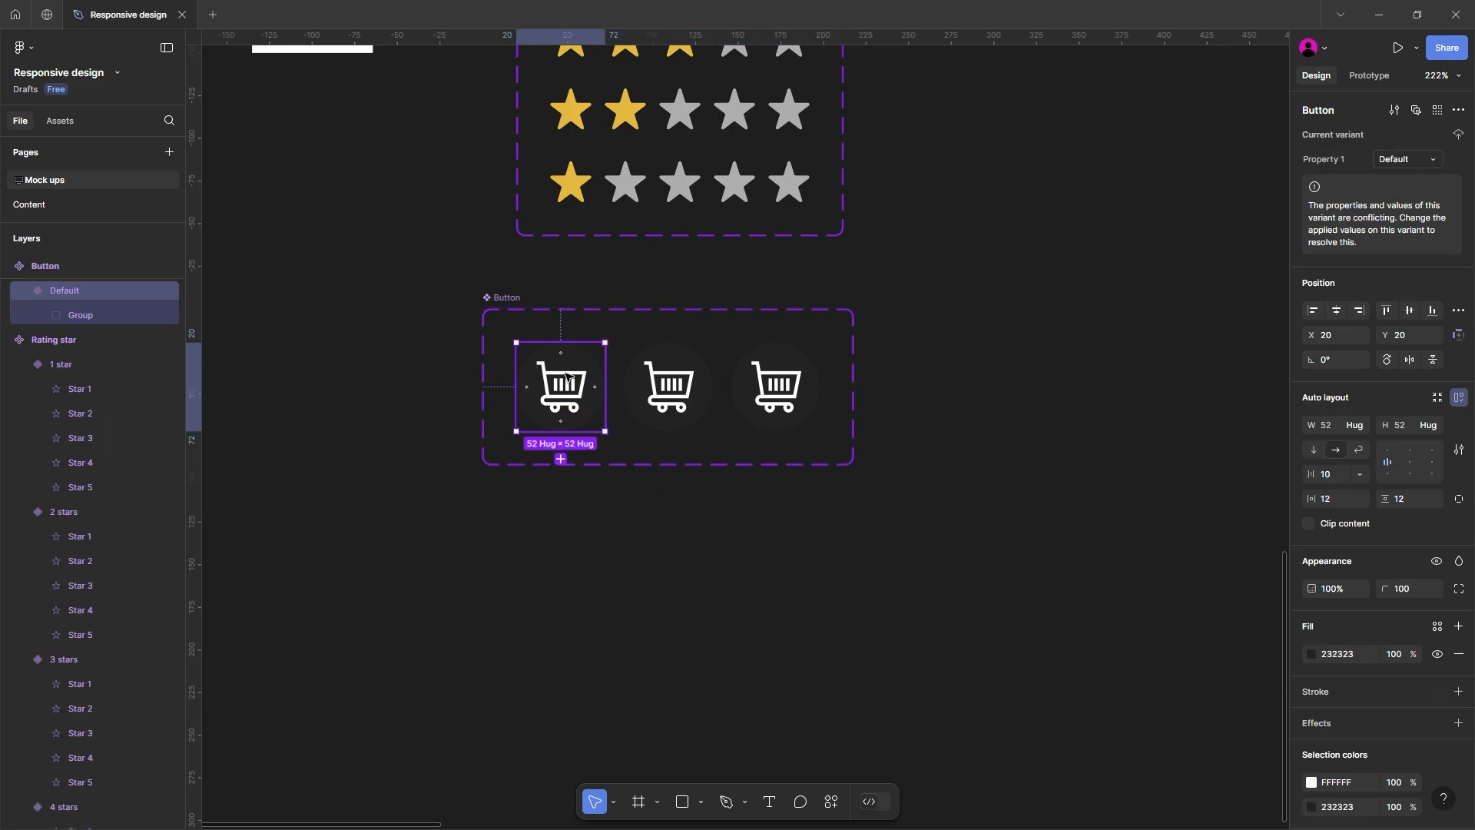
left_click(505, 299)
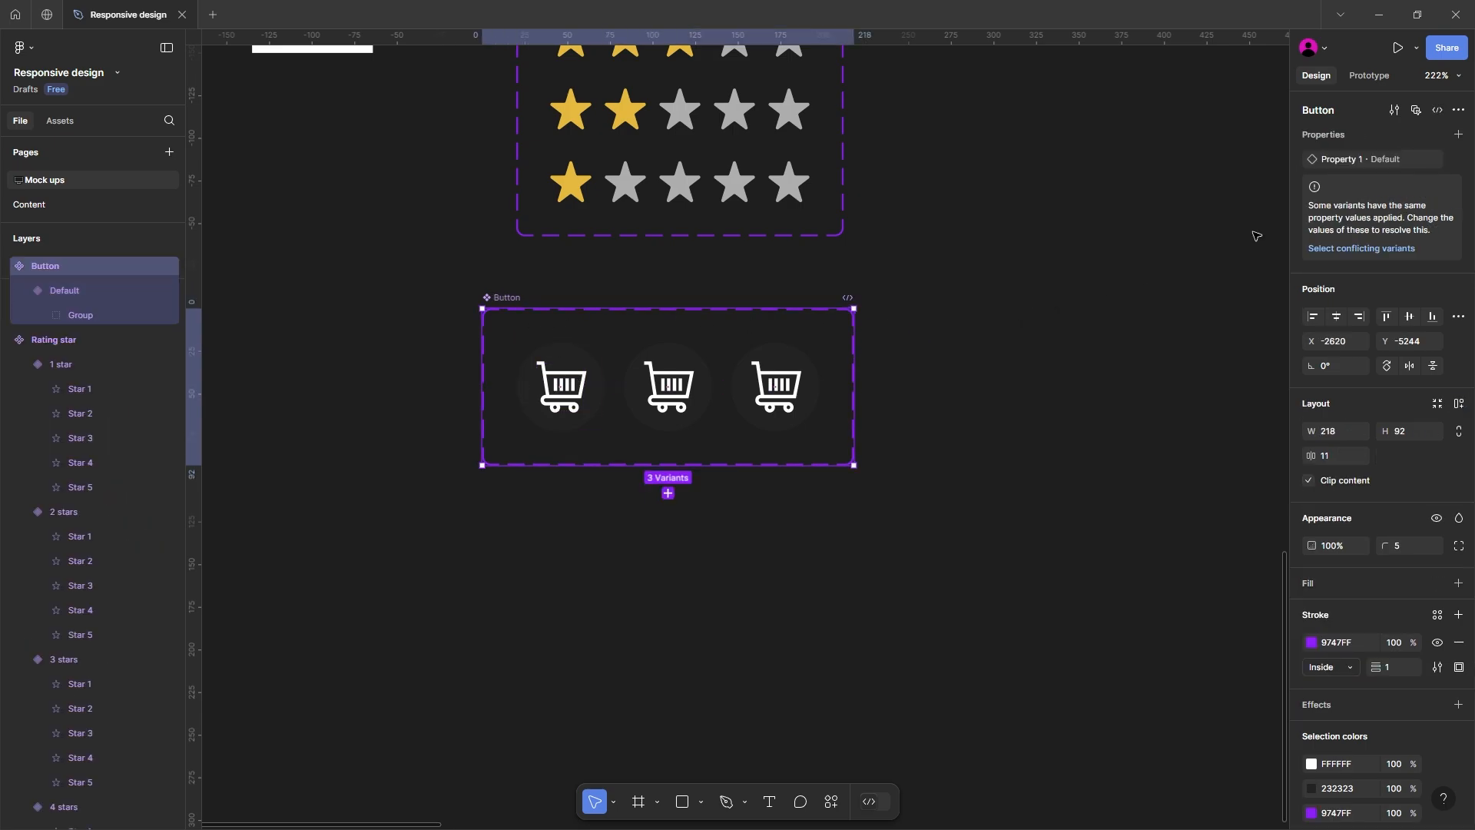
double_click(1336, 161)
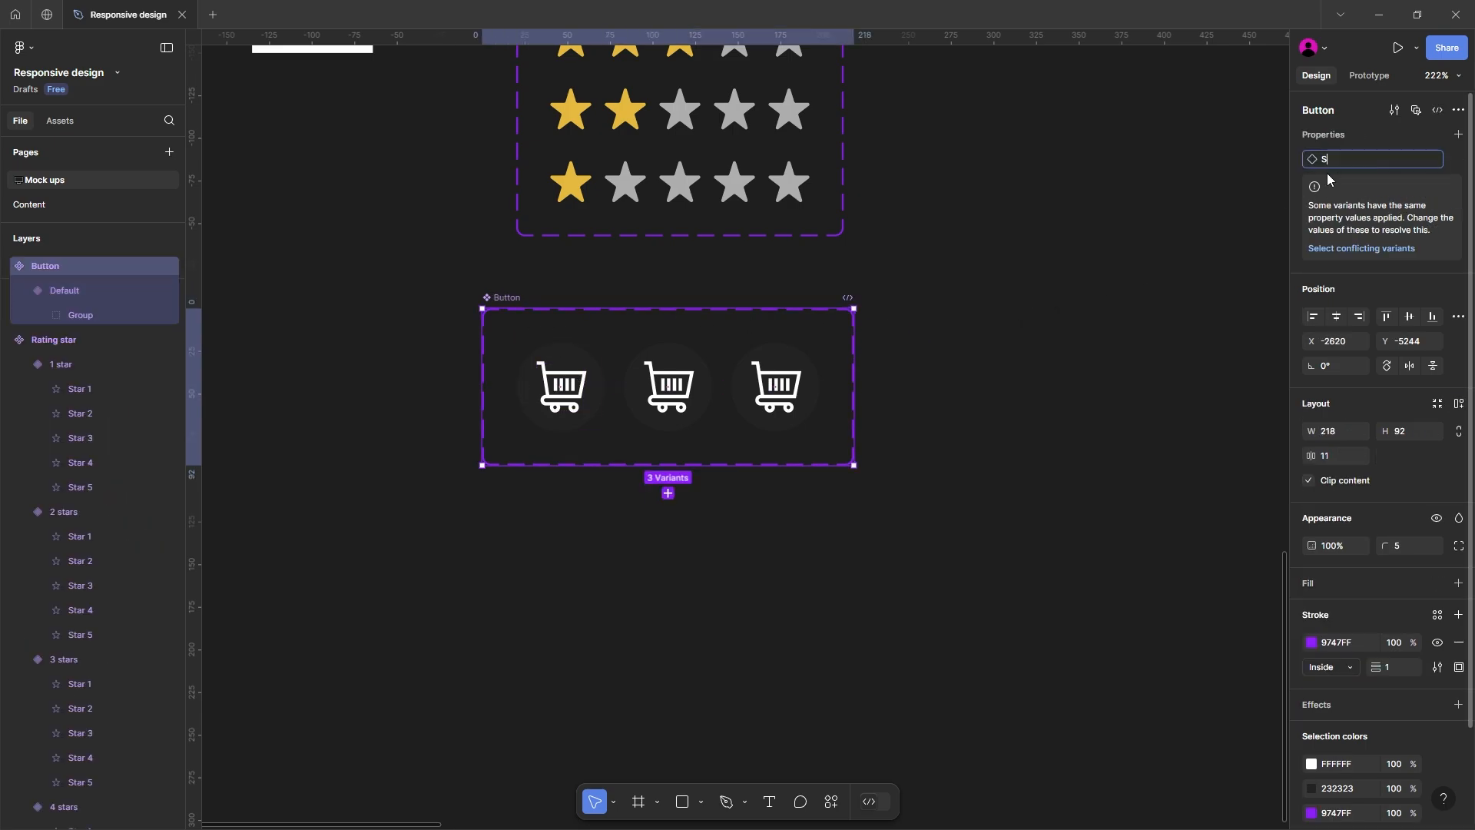
type("State")
key("Return")
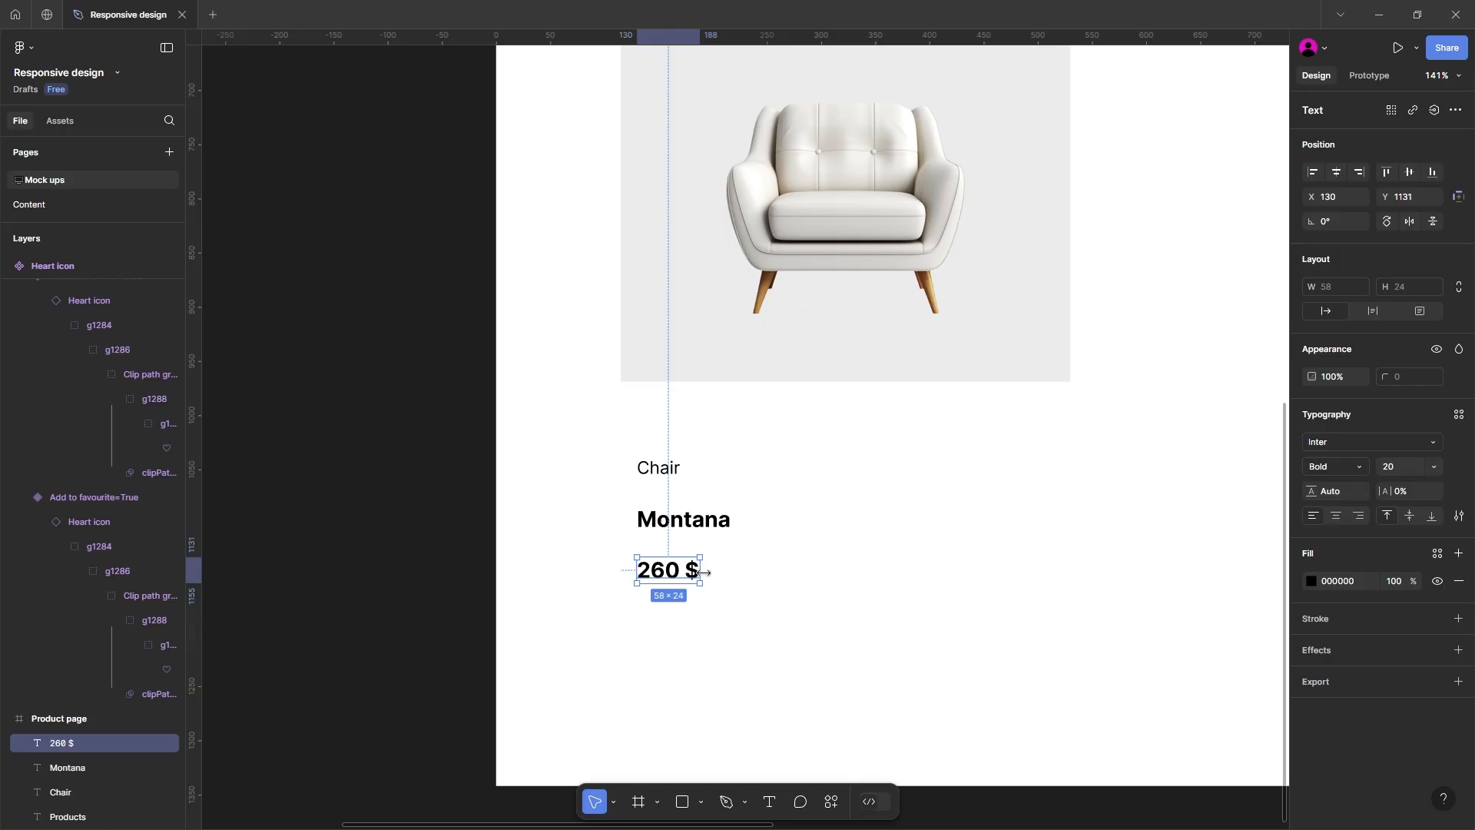
Step: Place instances of the five-star rating and the default cart button below the 260 $ price on the product page
scroll(541, 582, "down", 5)
left_click_drag(541, 582, 480, 589)
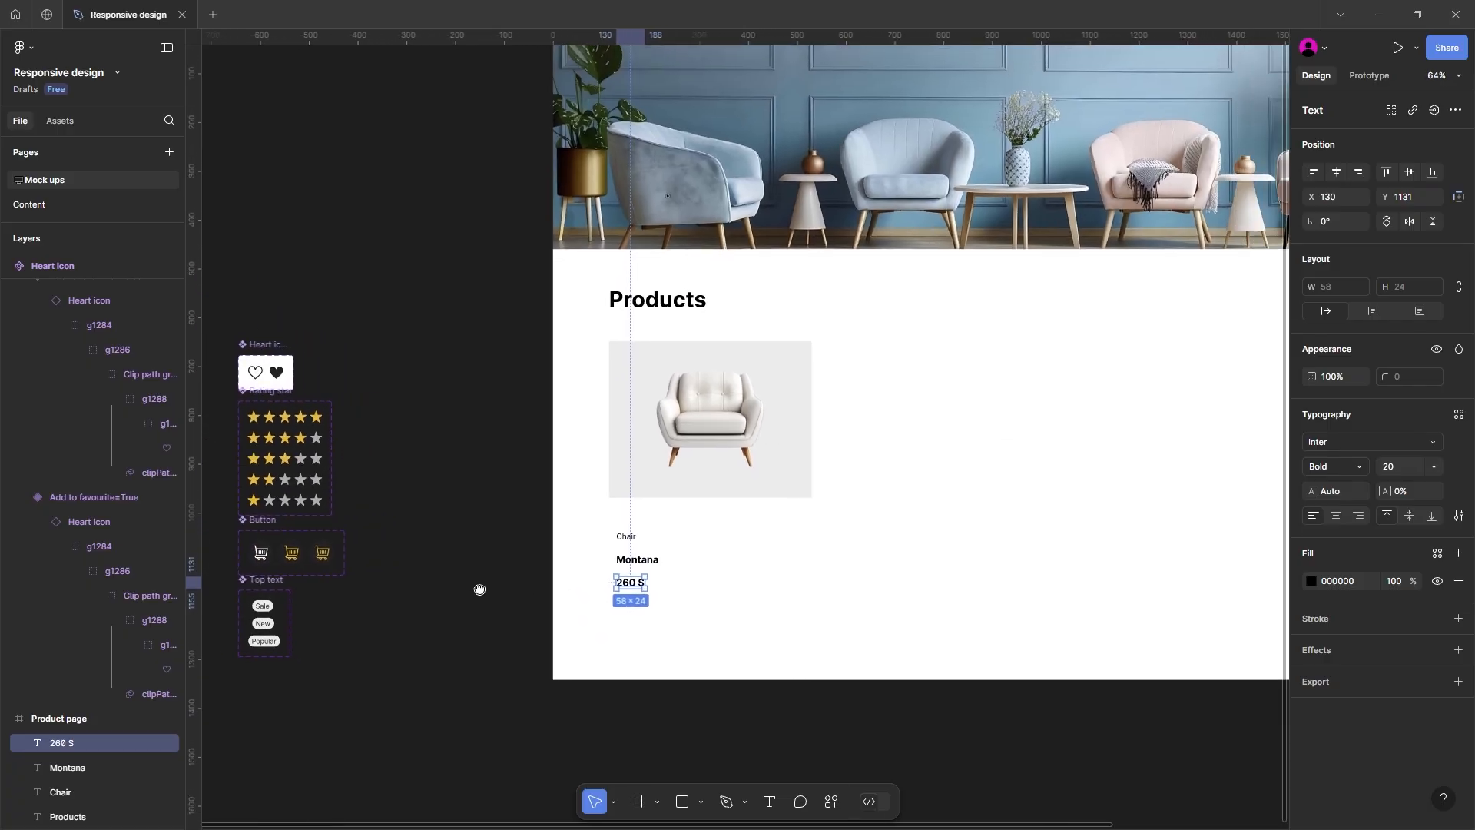
left_click(285, 416)
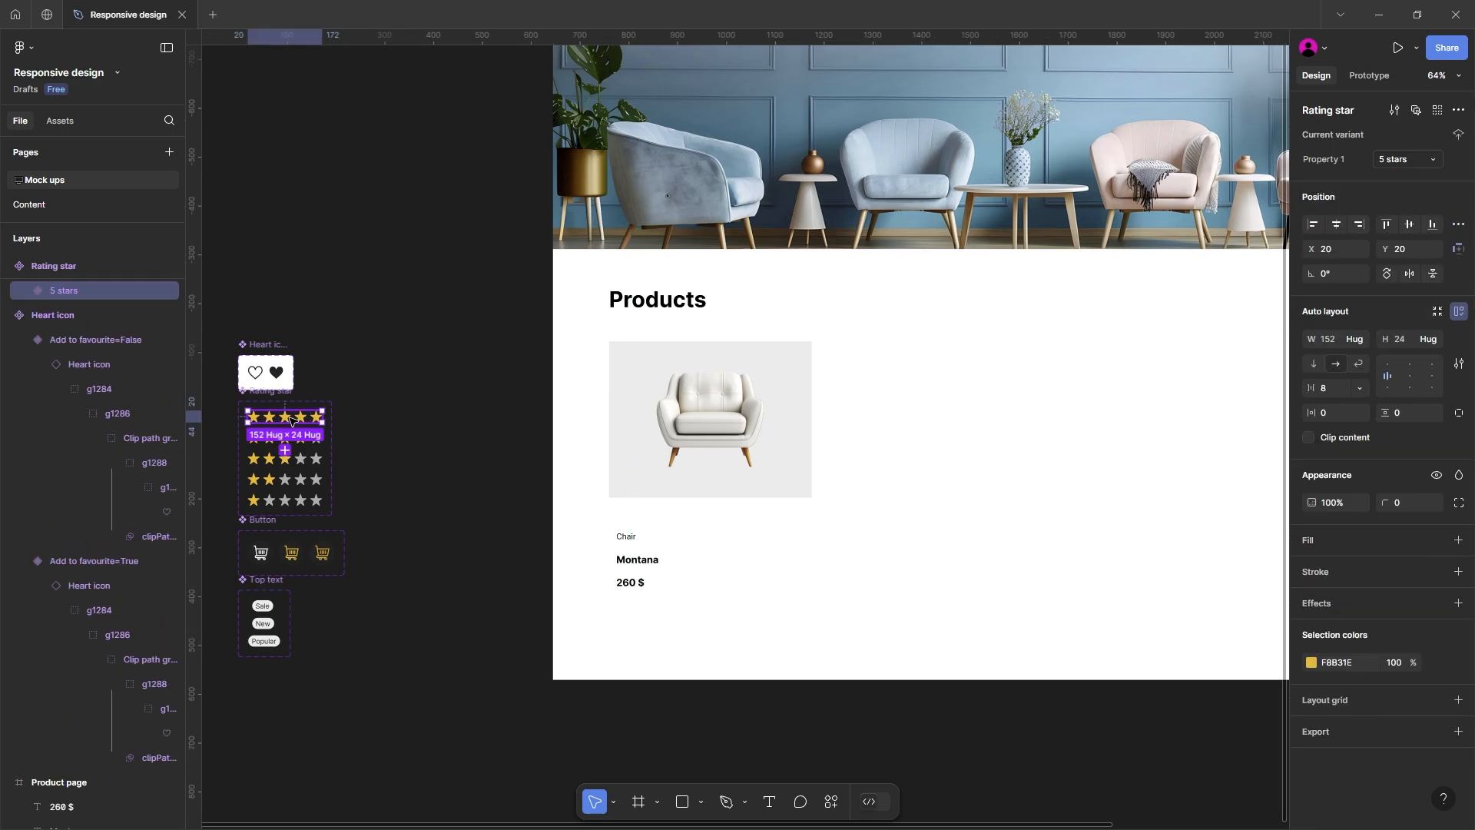
left_click_drag(559, 568, 655, 615)
left_click_drag(381, 601, 431, 591)
left_click(311, 543)
left_click_drag(311, 543, 674, 637)
left_click_drag(500, 614, 505, 575)
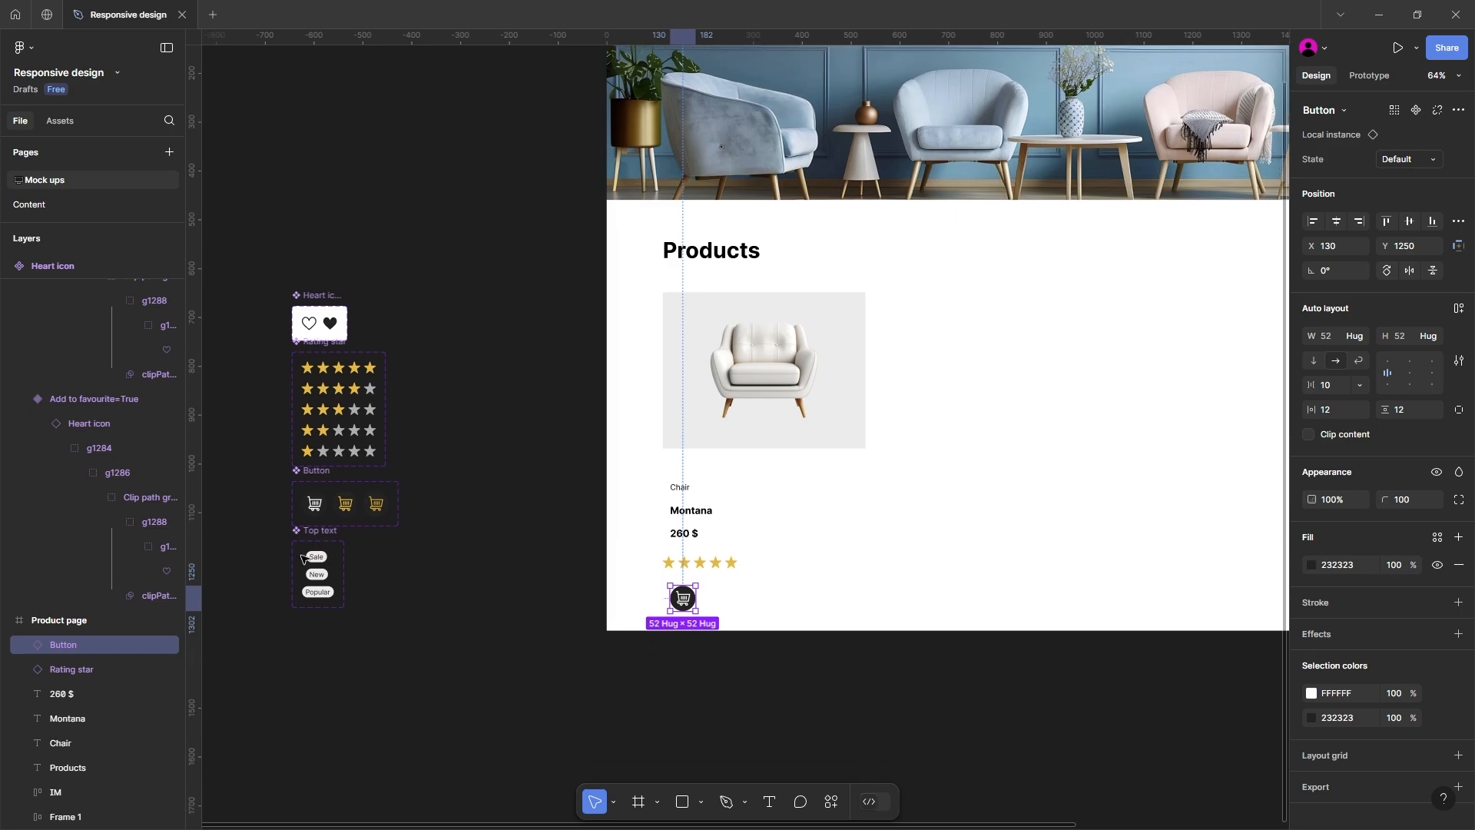
Step: Move the 260 $ price directly beneath the chair image and bring Montana closer under the Chair label
scroll(458, 569, "up", 3)
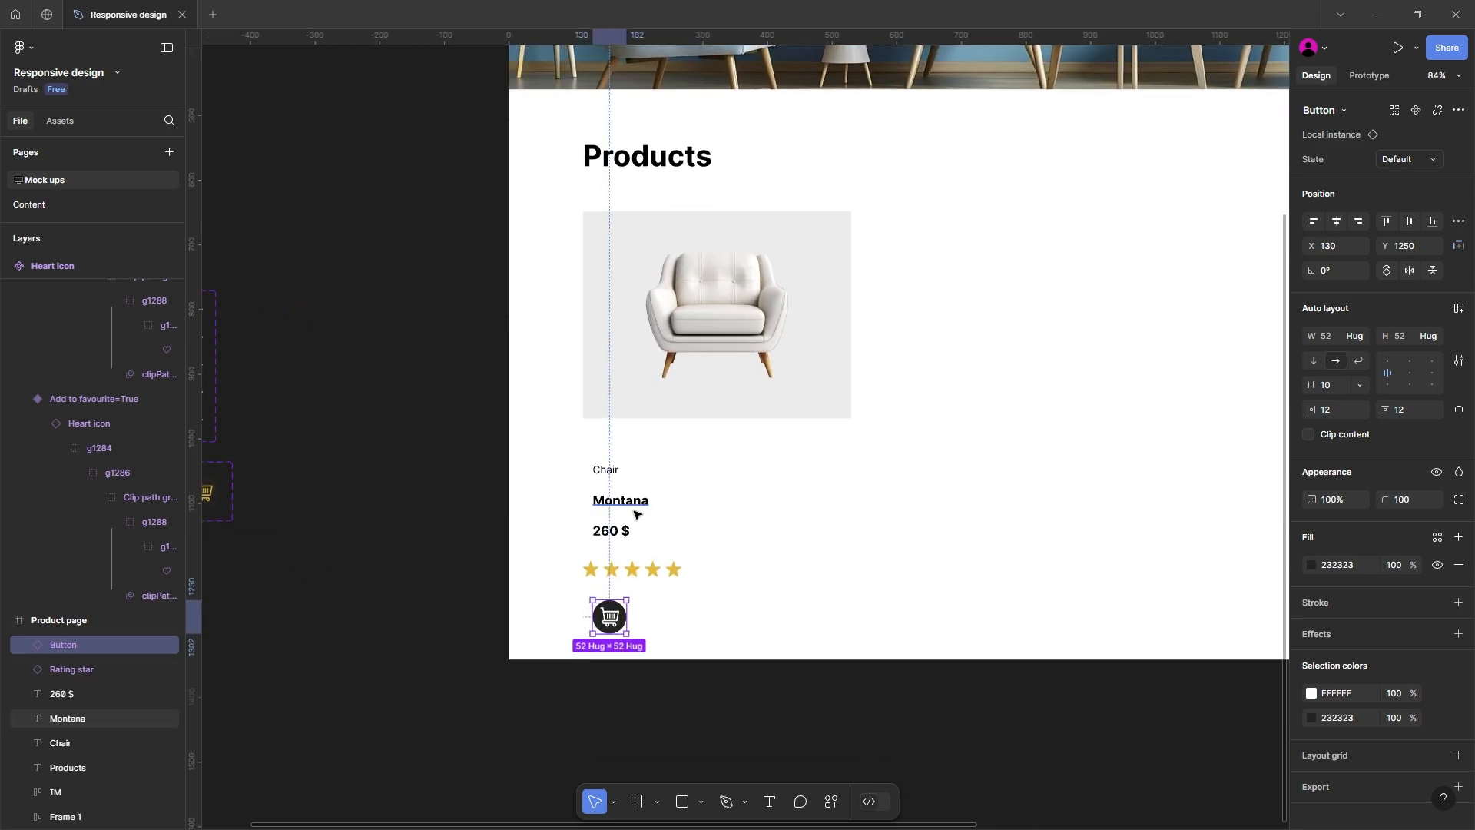
scroll(635, 514, "up", 3)
left_click_drag(600, 539, 598, 422)
left_click_drag(613, 507, 609, 491)
Step: Wrap the Chair and Montana texts in an auto layout frame and move the star rating up beneath it
left_click(608, 458, "shift")
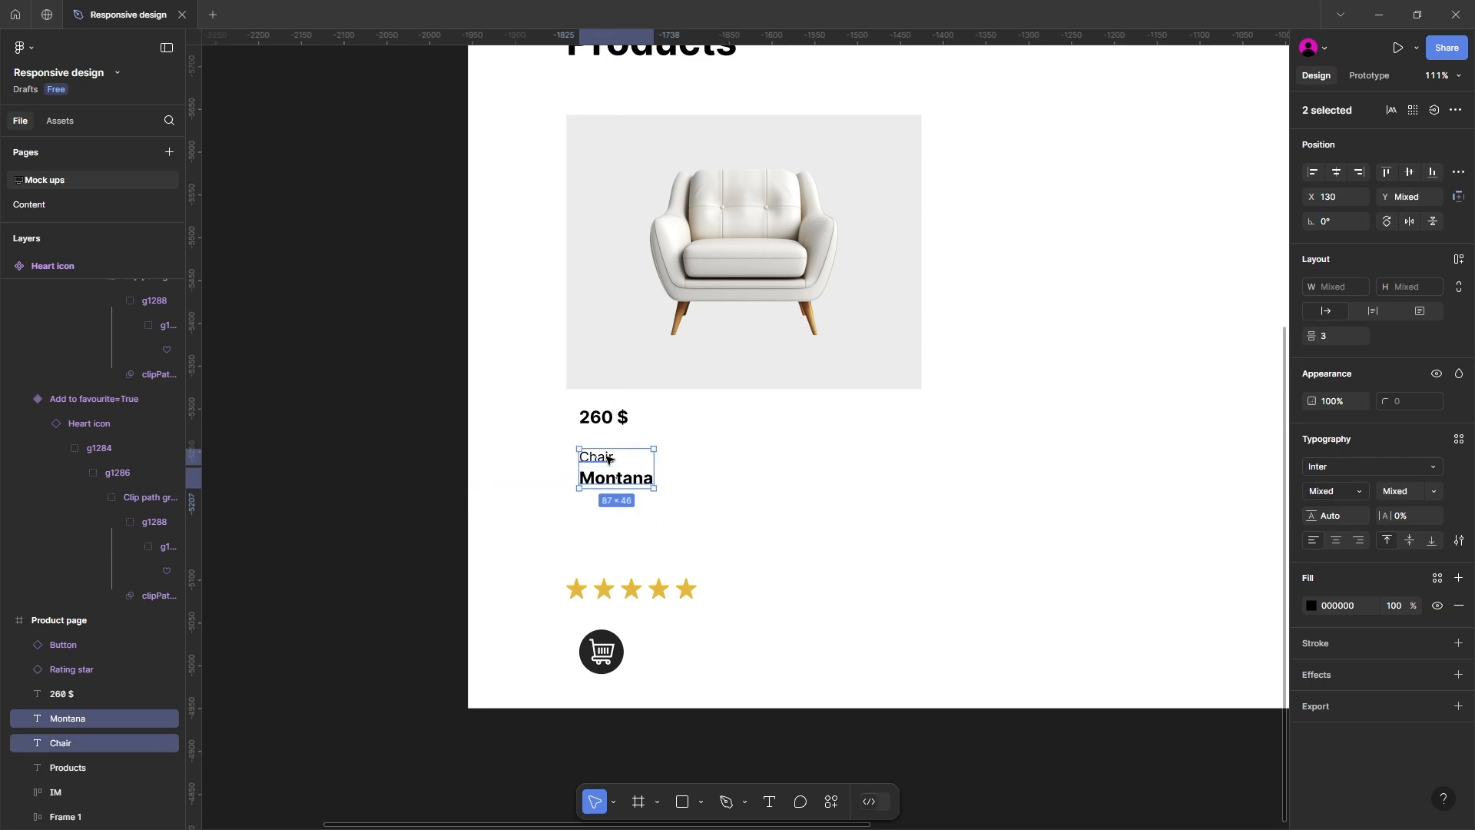
key("shift+a")
left_click_drag(630, 590, 630, 528)
Step: Combine the chair image, price, name frame, star rating and cart button into a vertical auto layout card with a gap of 12
left_click(615, 473)
left_click(604, 417)
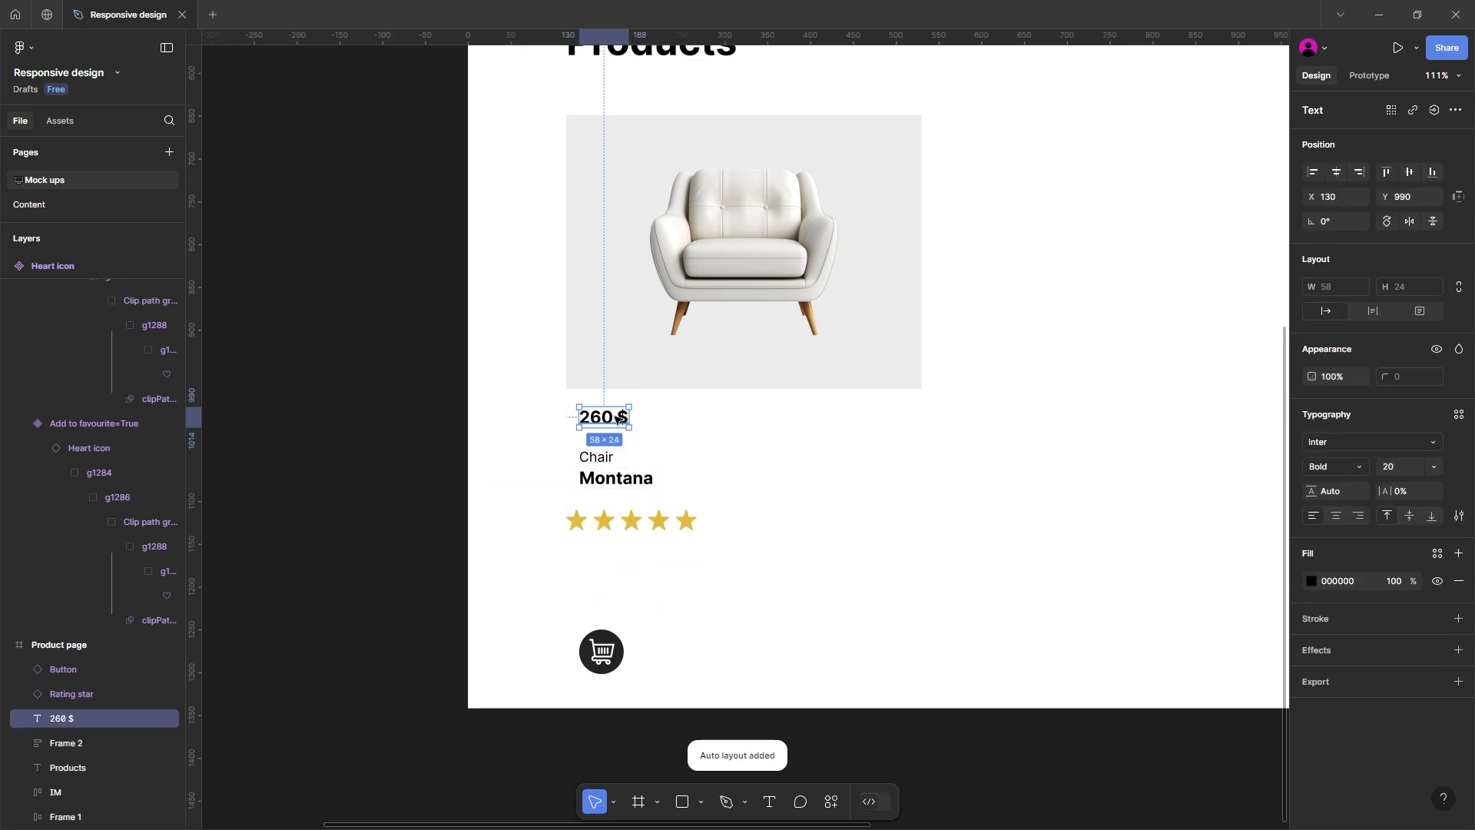
left_click(616, 485, "shift")
left_click(626, 521, "shift")
left_click(601, 652, "shift")
left_click(617, 380, "shift")
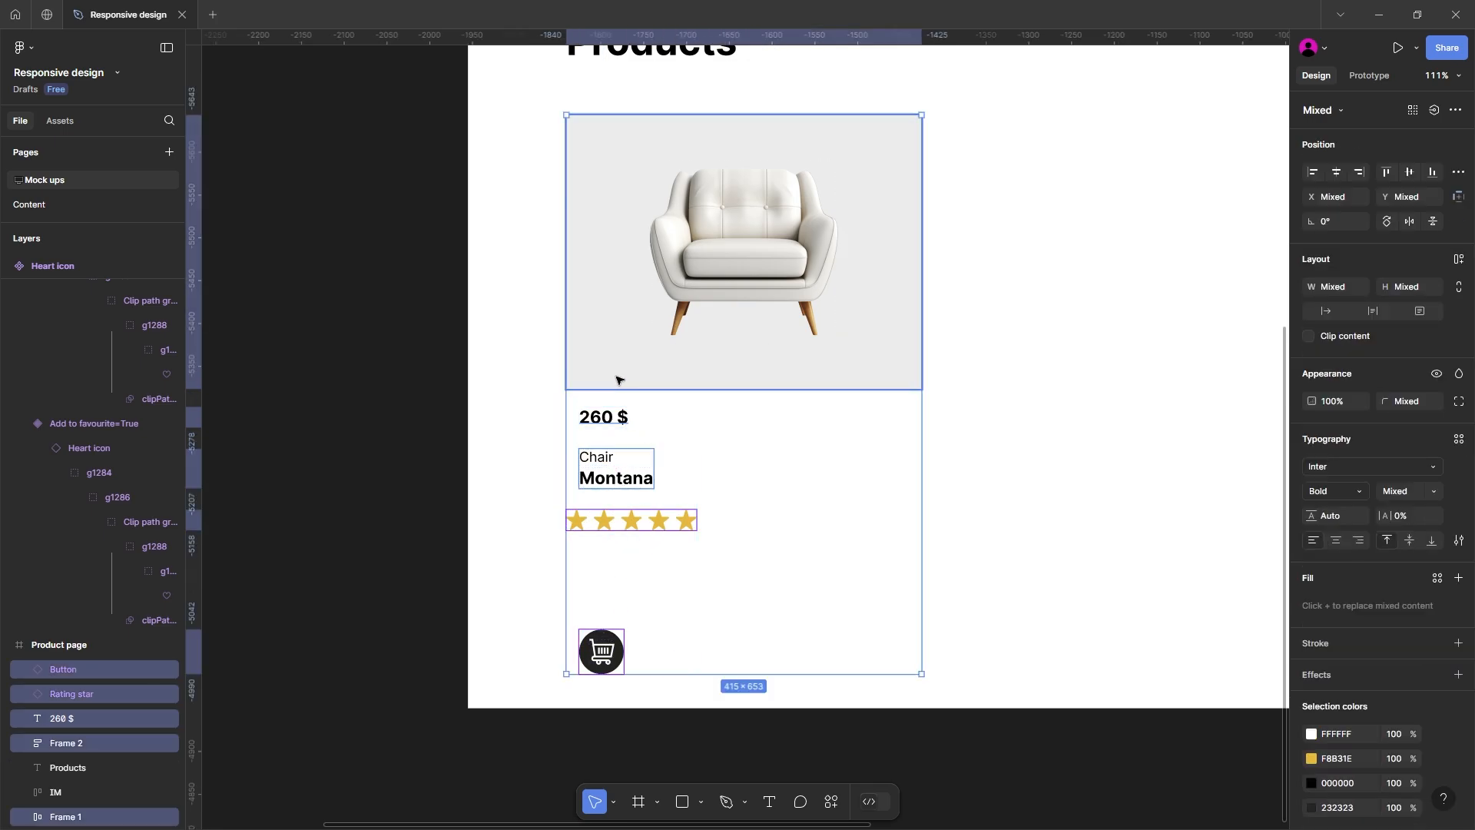
key("shift+a")
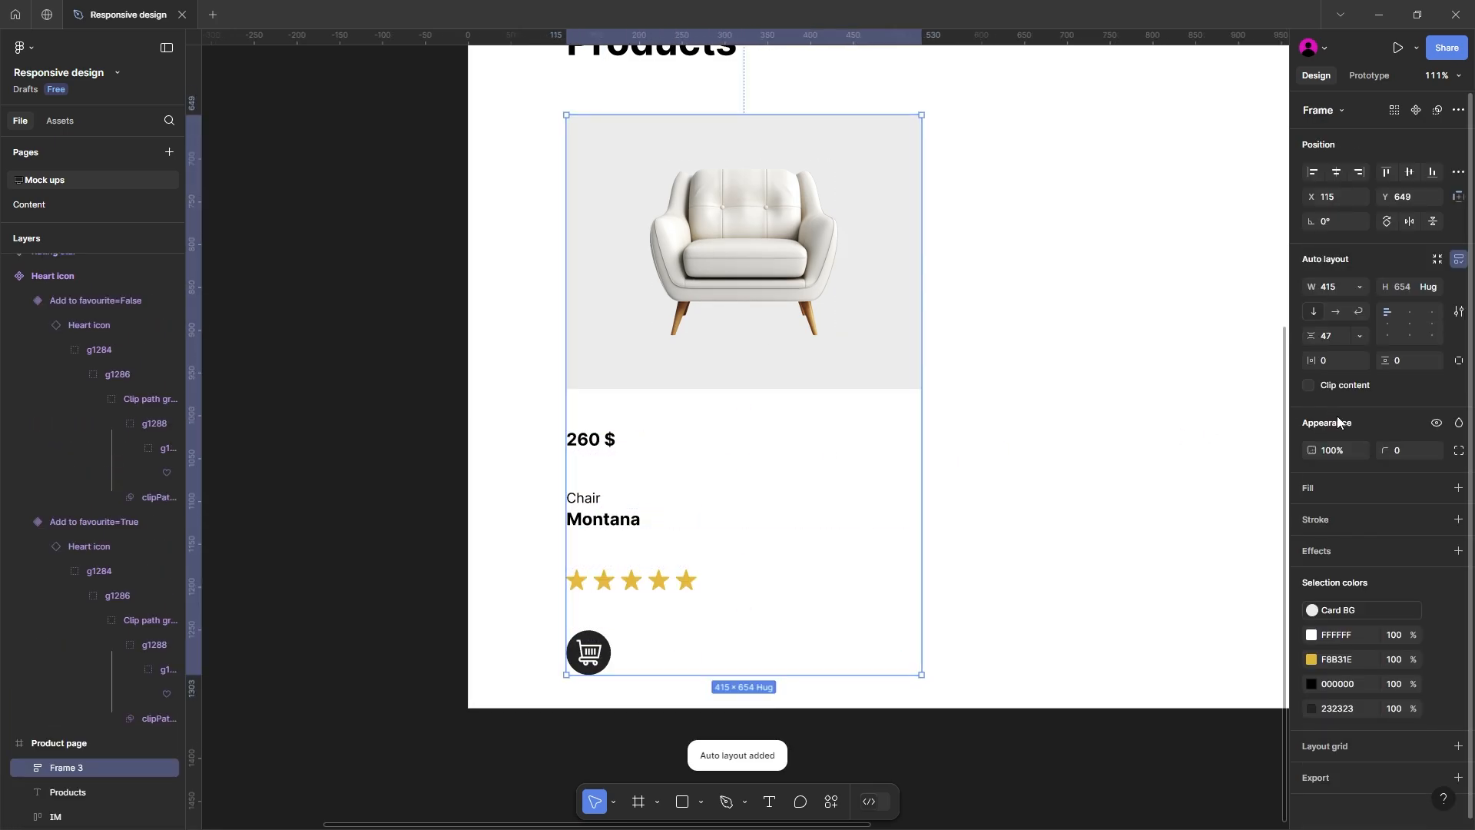
type("12")
key("Return")
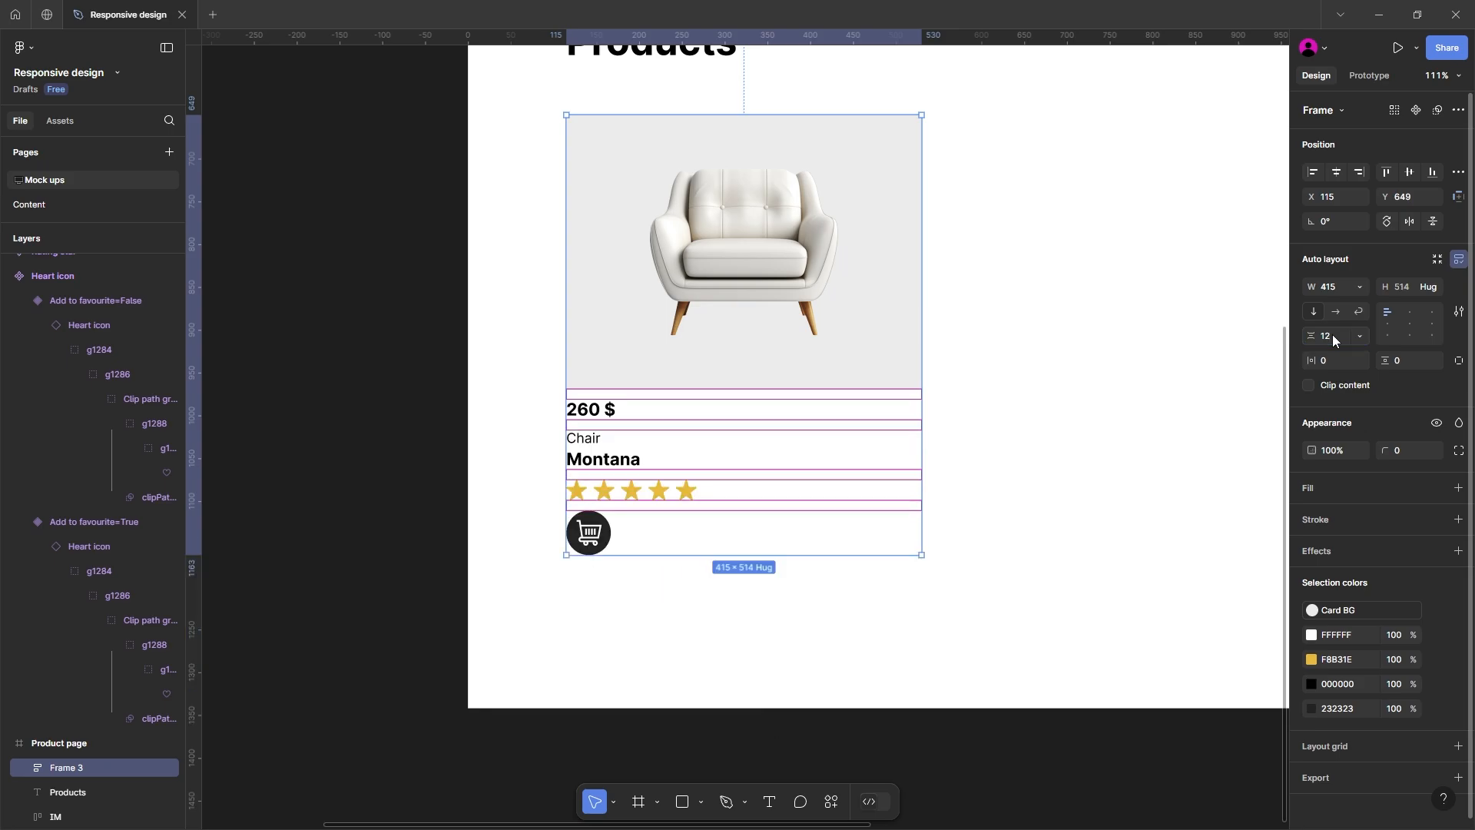
Step: Set the product card's vertical gap between items to 15
left_click(1009, 479)
scroll(1009, 479, "down", 3)
scroll(975, 497, "right", 2)
left_click(793, 503)
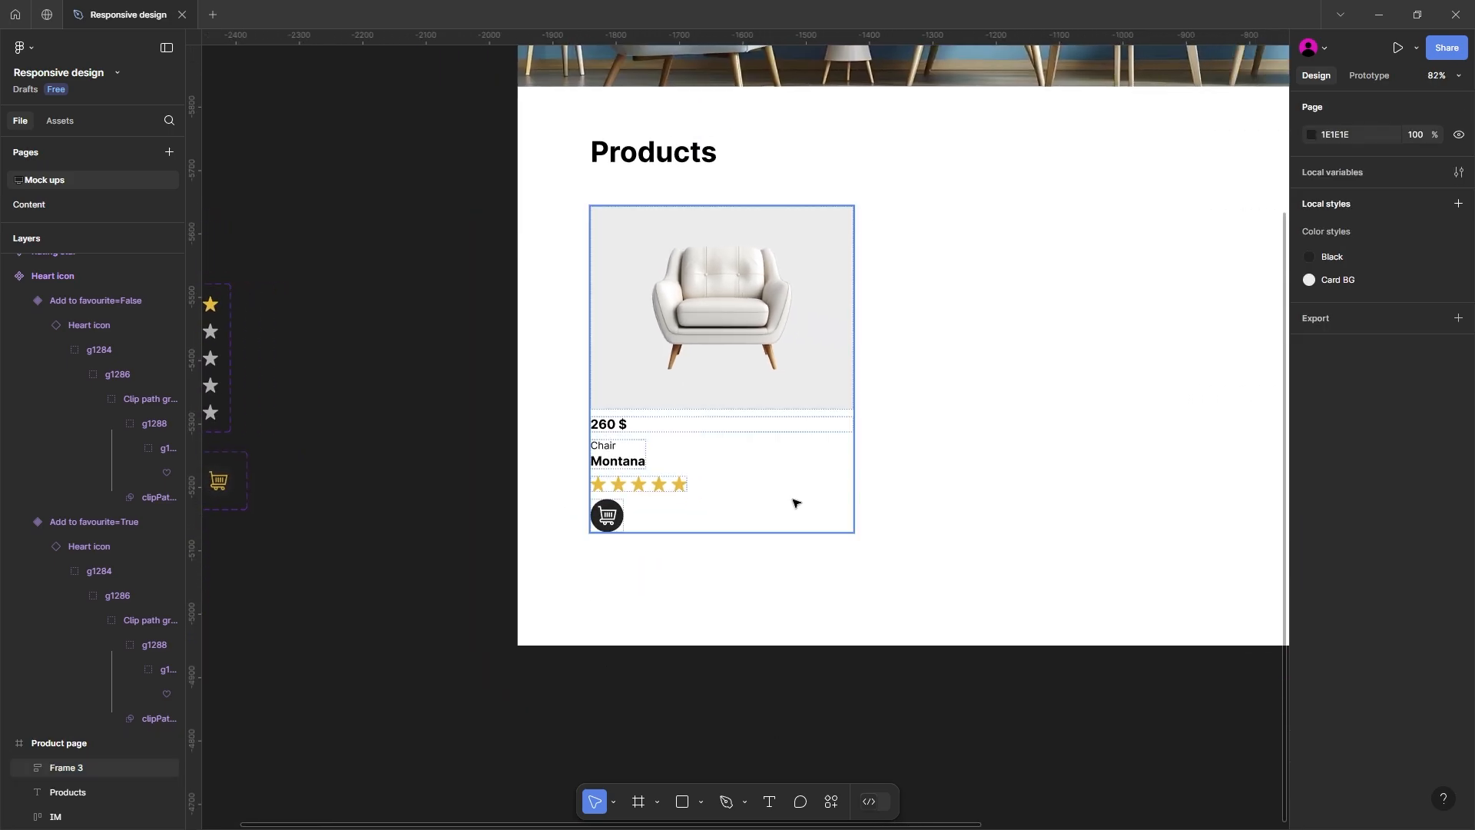
left_click(674, 501)
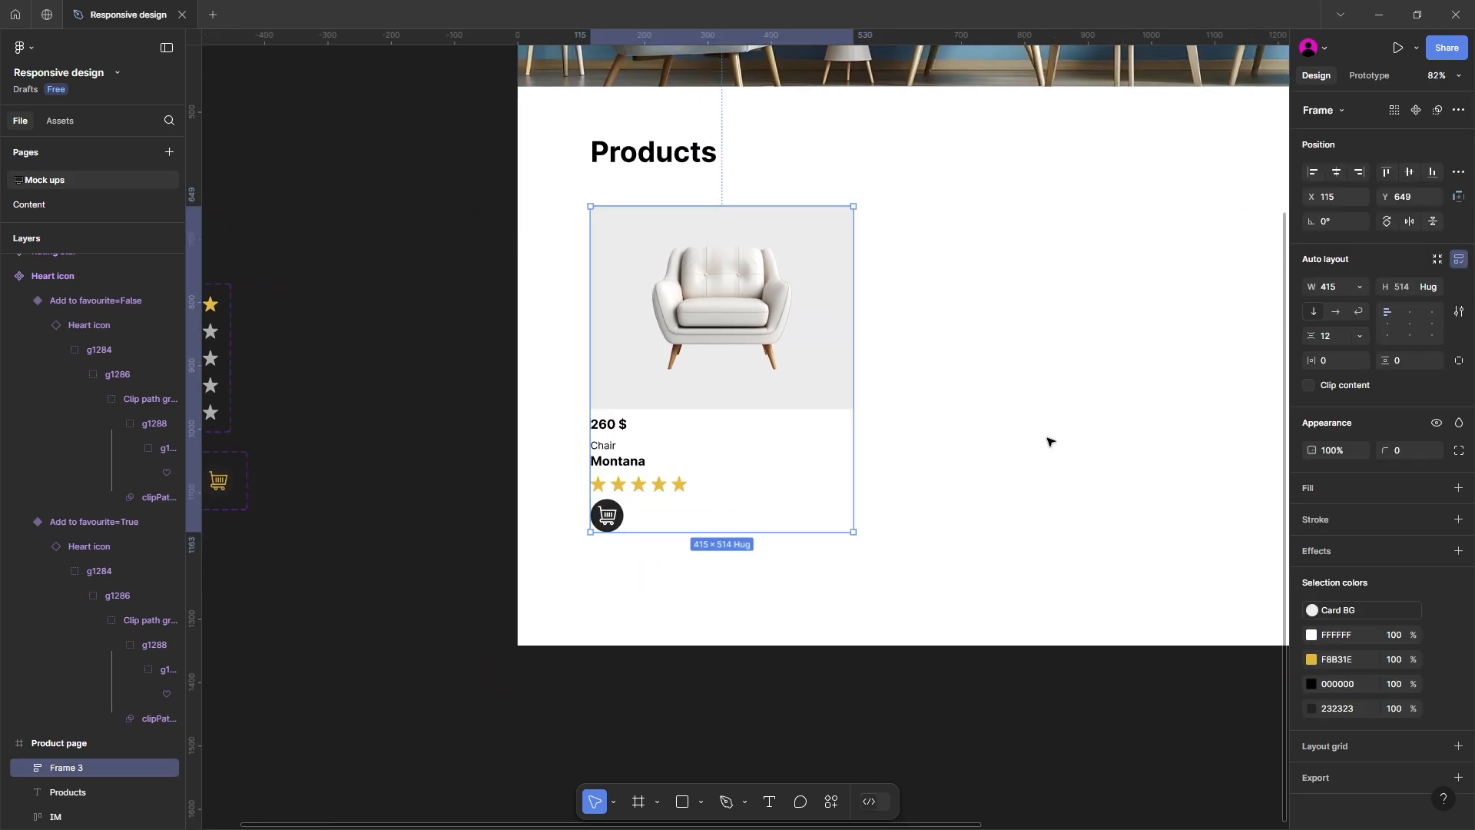
left_click(1334, 339)
type("15")
key("Return")
left_click(955, 415)
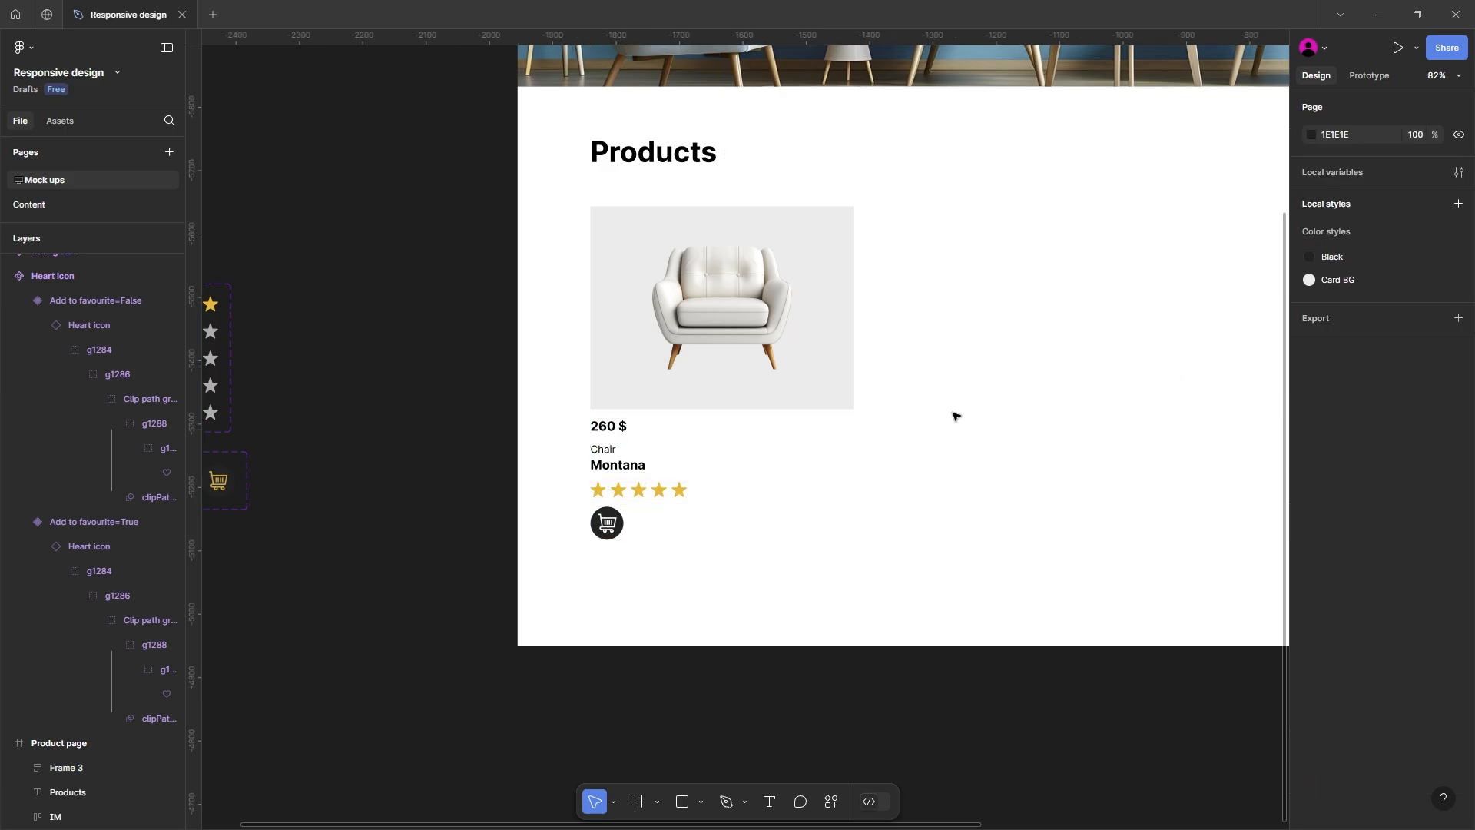
Step: Set the 260 $ price's font size to 28 and move the product card down to Y 700
left_click_drag(475, 474, 474, 502)
left_click(607, 458, "ctrl")
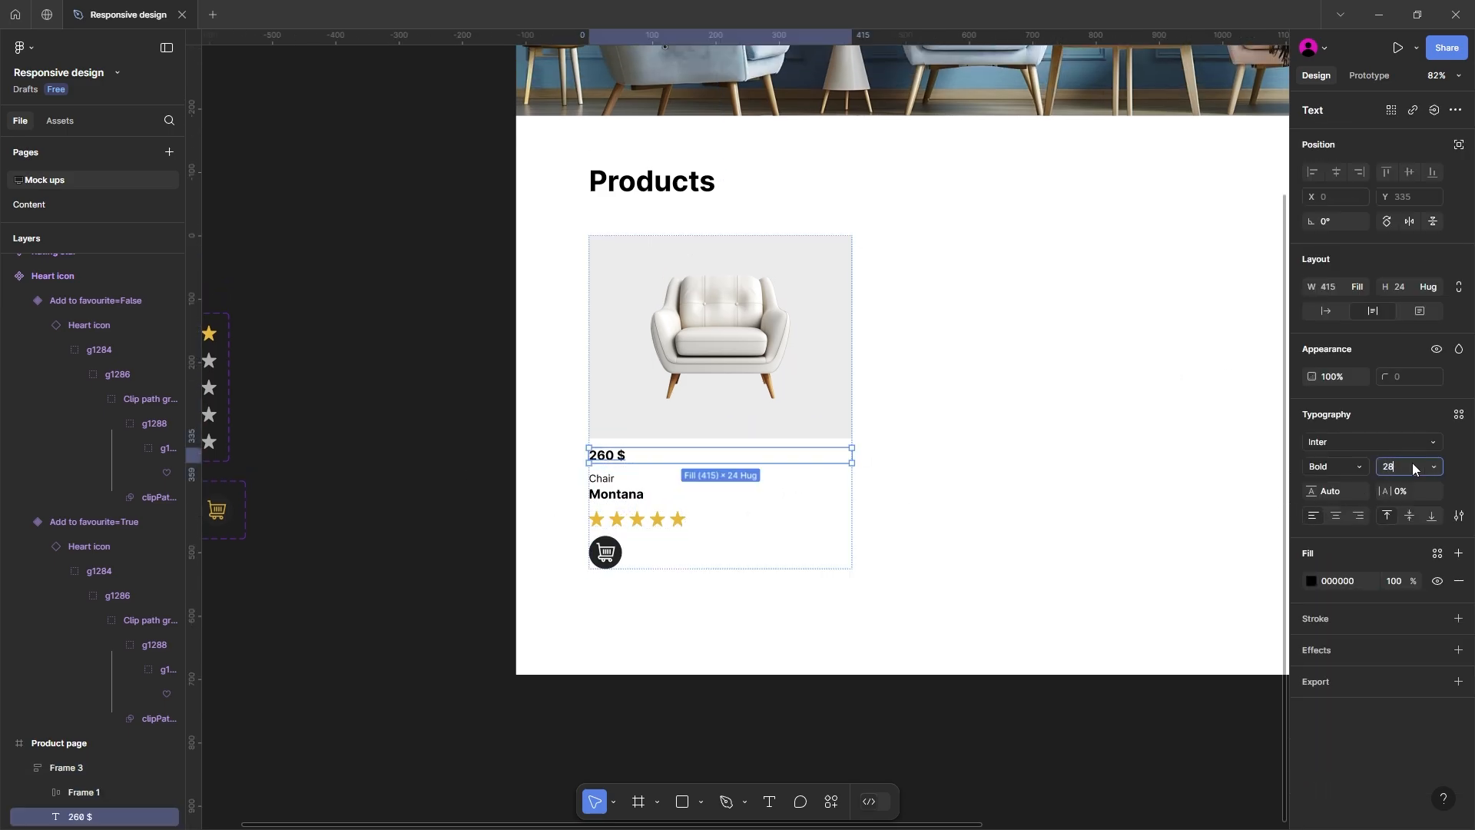
key("Return")
left_click(1126, 560)
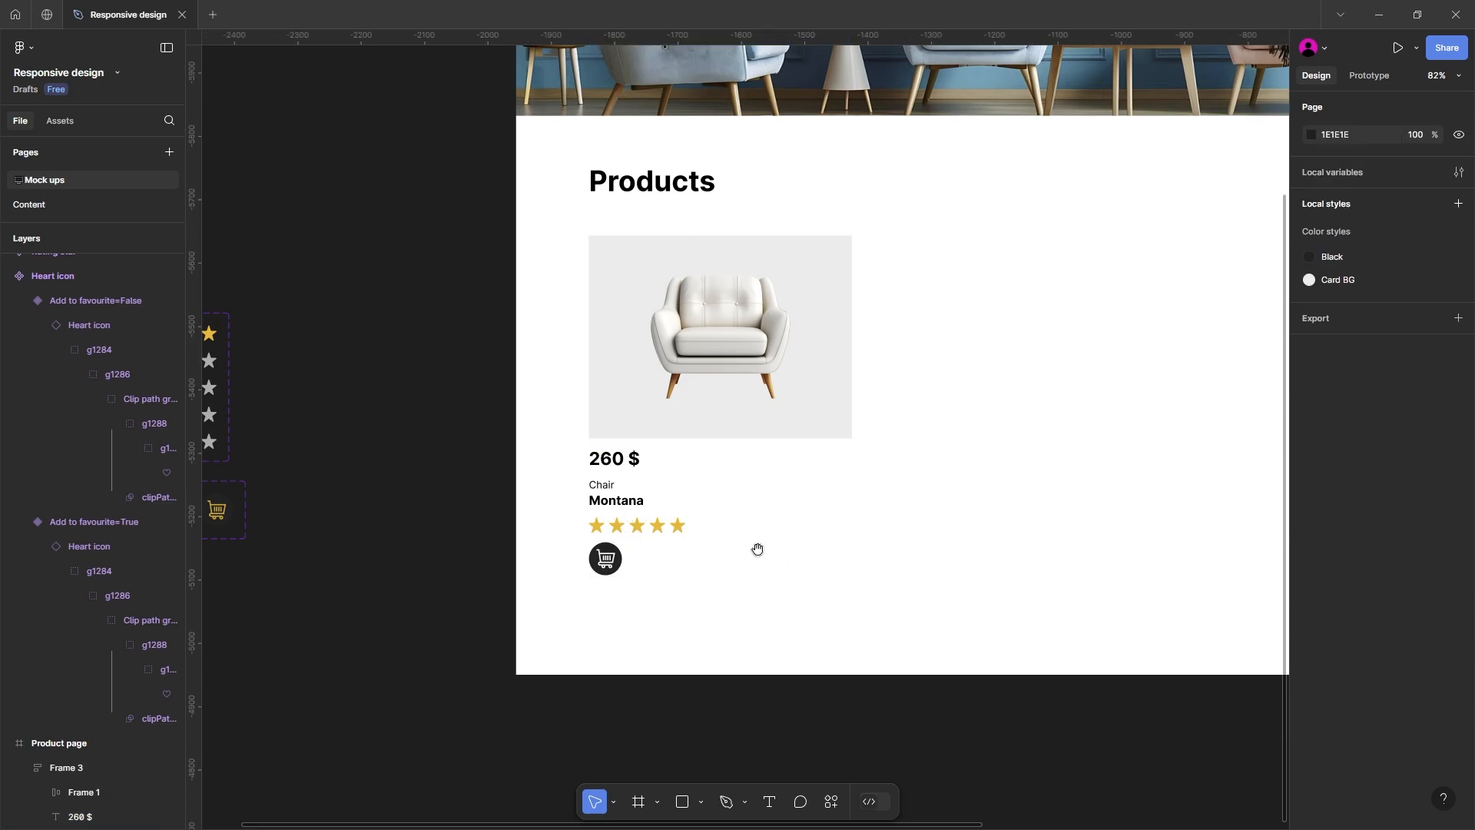
left_click_drag(758, 549, 715, 517)
left_click(717, 394)
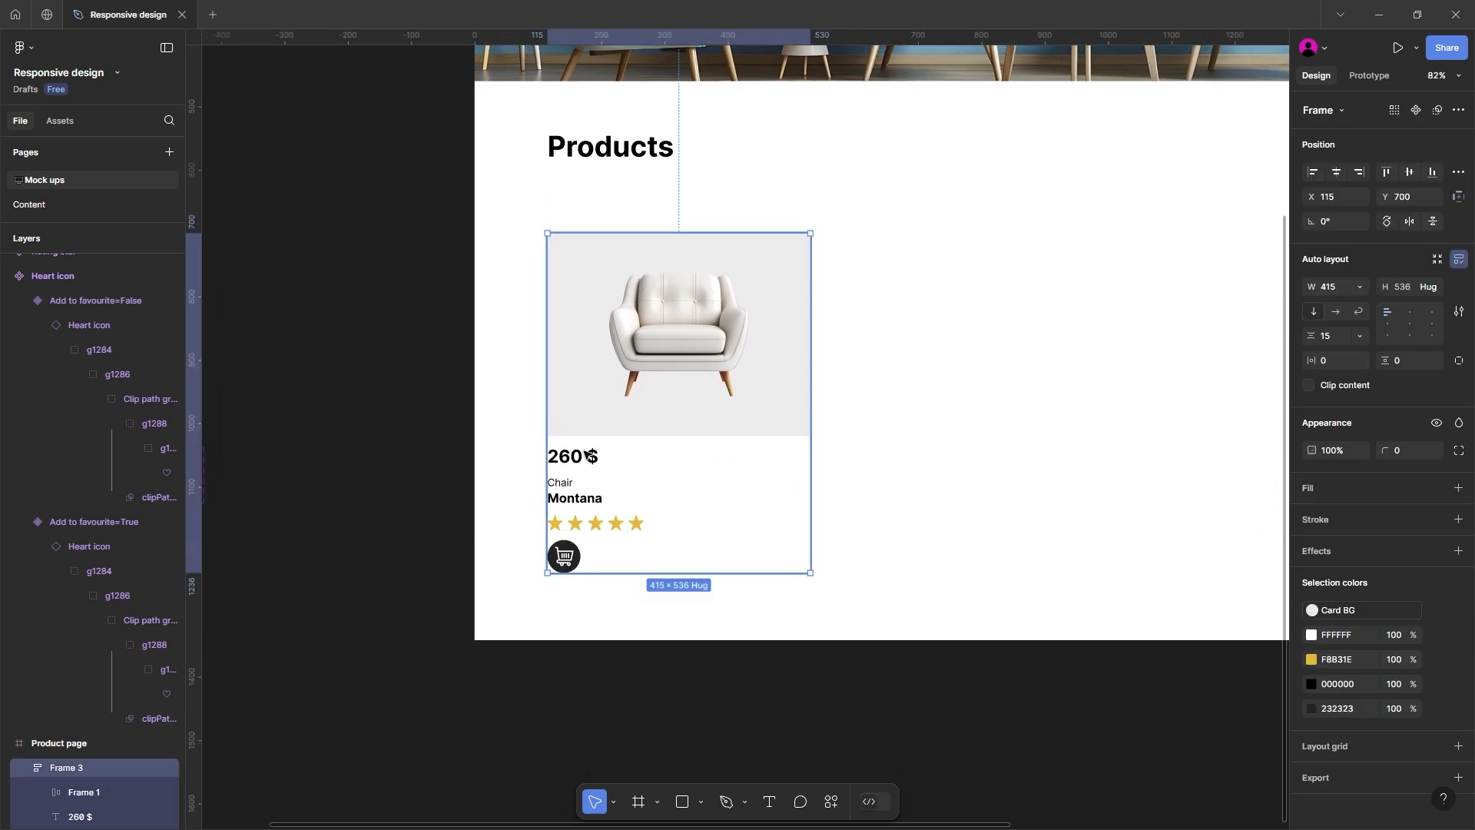
Step: Create instances of the Sale tag and the outline heart icon on the canvas beside the component sets
scroll(588, 456, "left", 5)
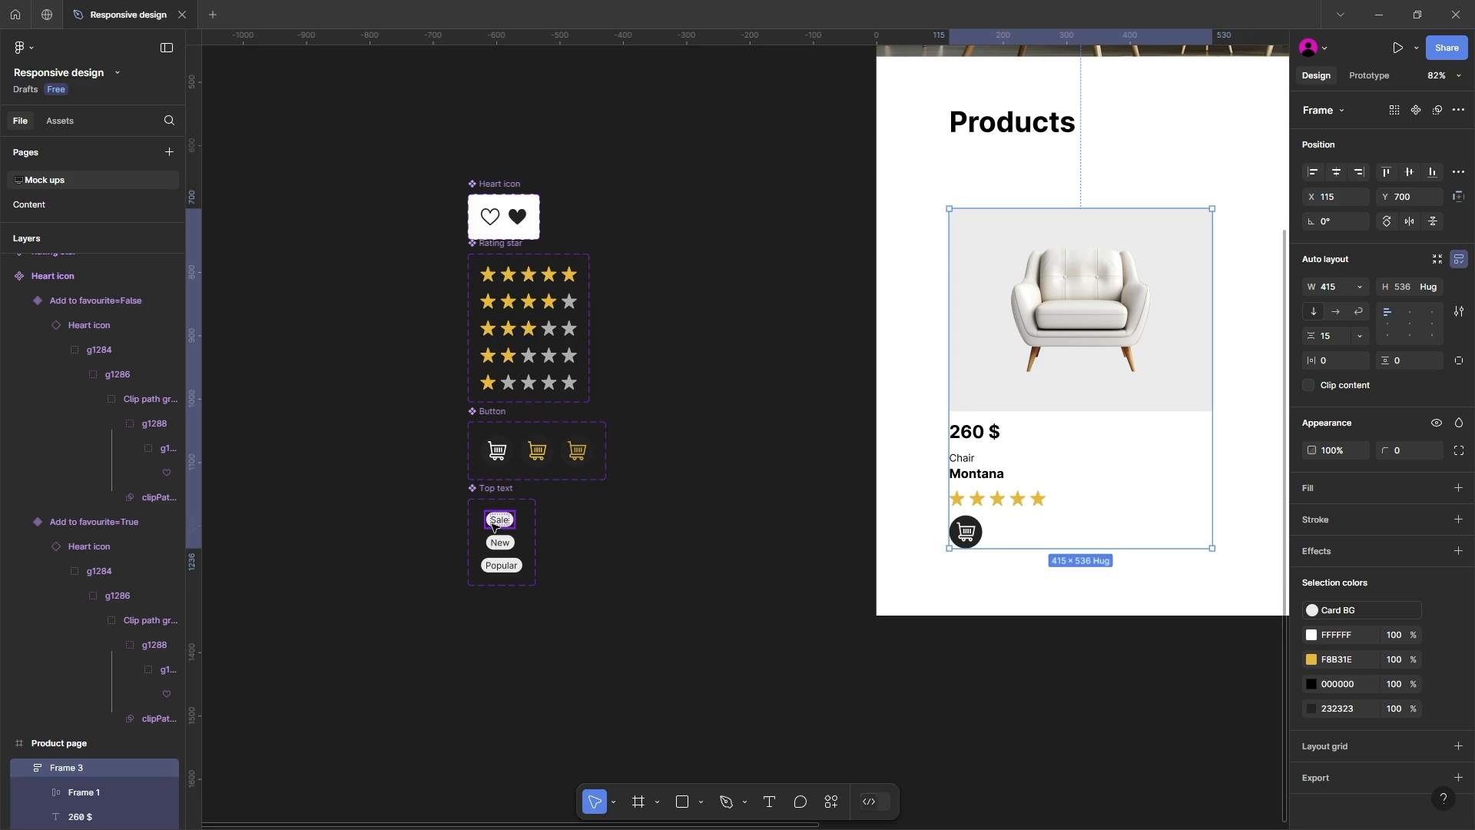
left_click(492, 525)
left_click_drag(496, 527, 720, 513)
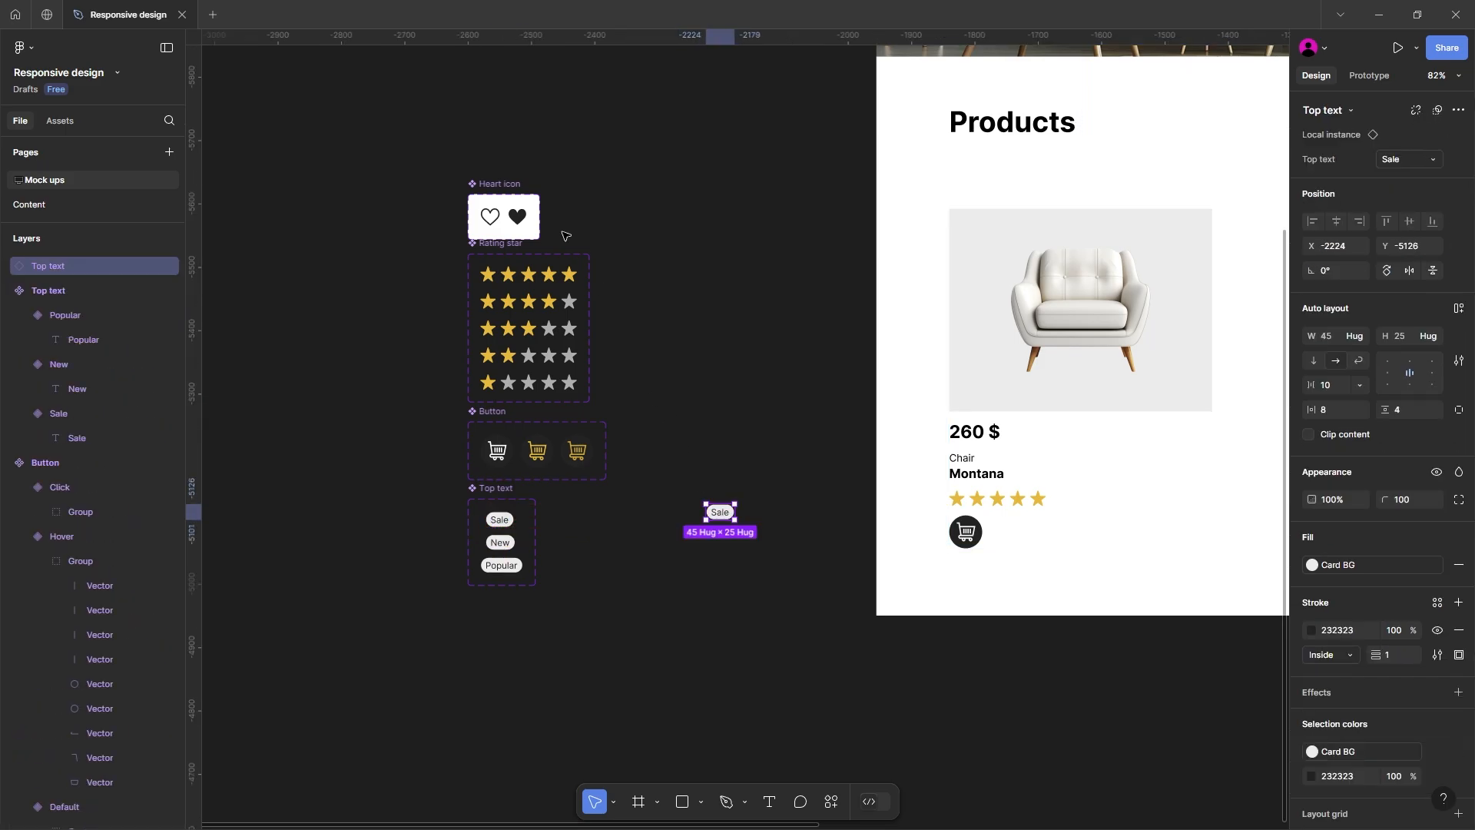
left_click(500, 217)
left_click_drag(500, 217, 708, 250)
scroll(646, 399, "right", 5)
scroll(645, 399, "up", 3)
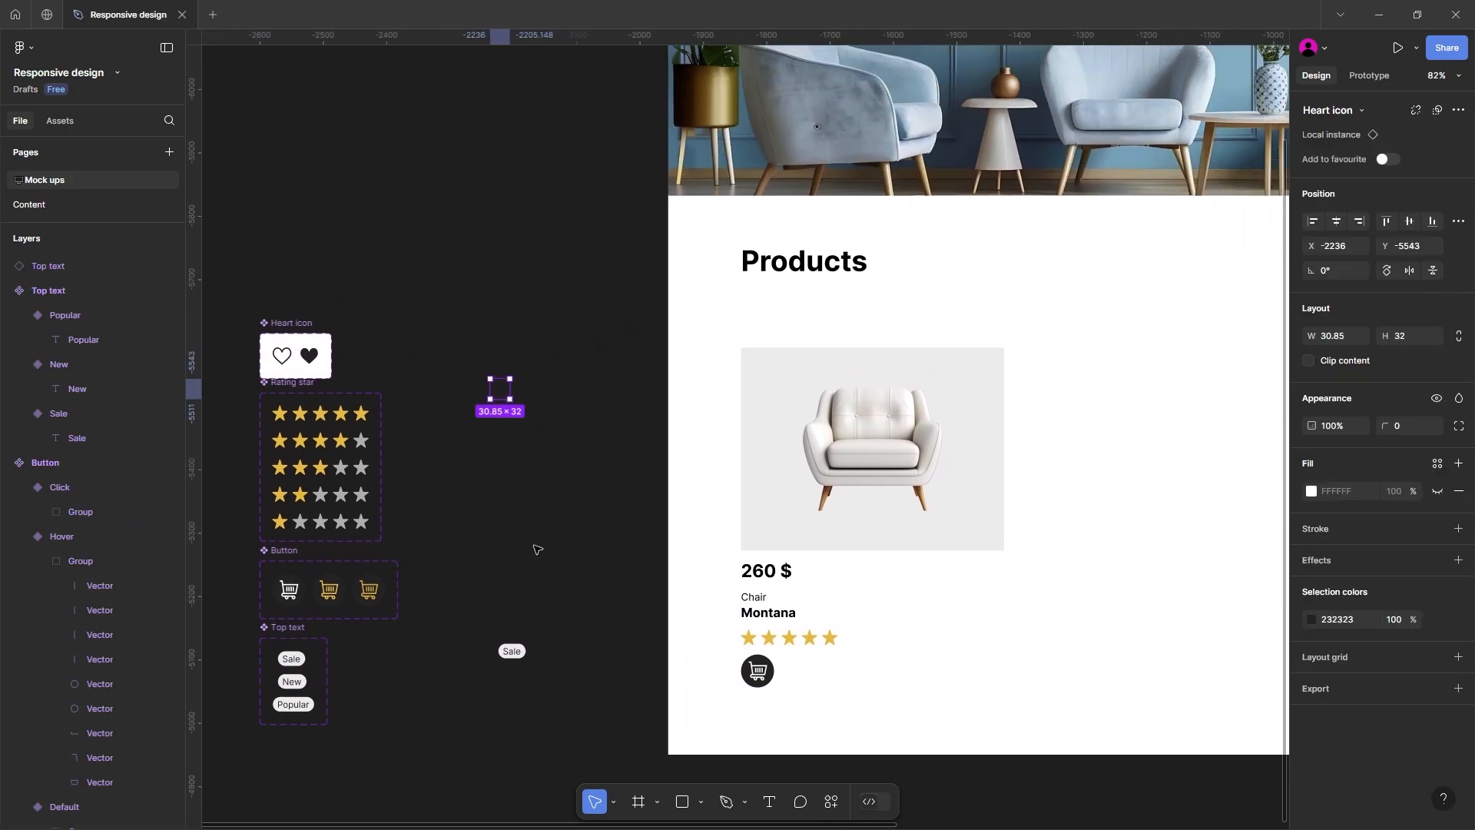
Step: Place the Sale tag at X 115, Y 645 and an outline heart at X 465, Y 638, above the chair image
left_click_drag(512, 651, 756, 325)
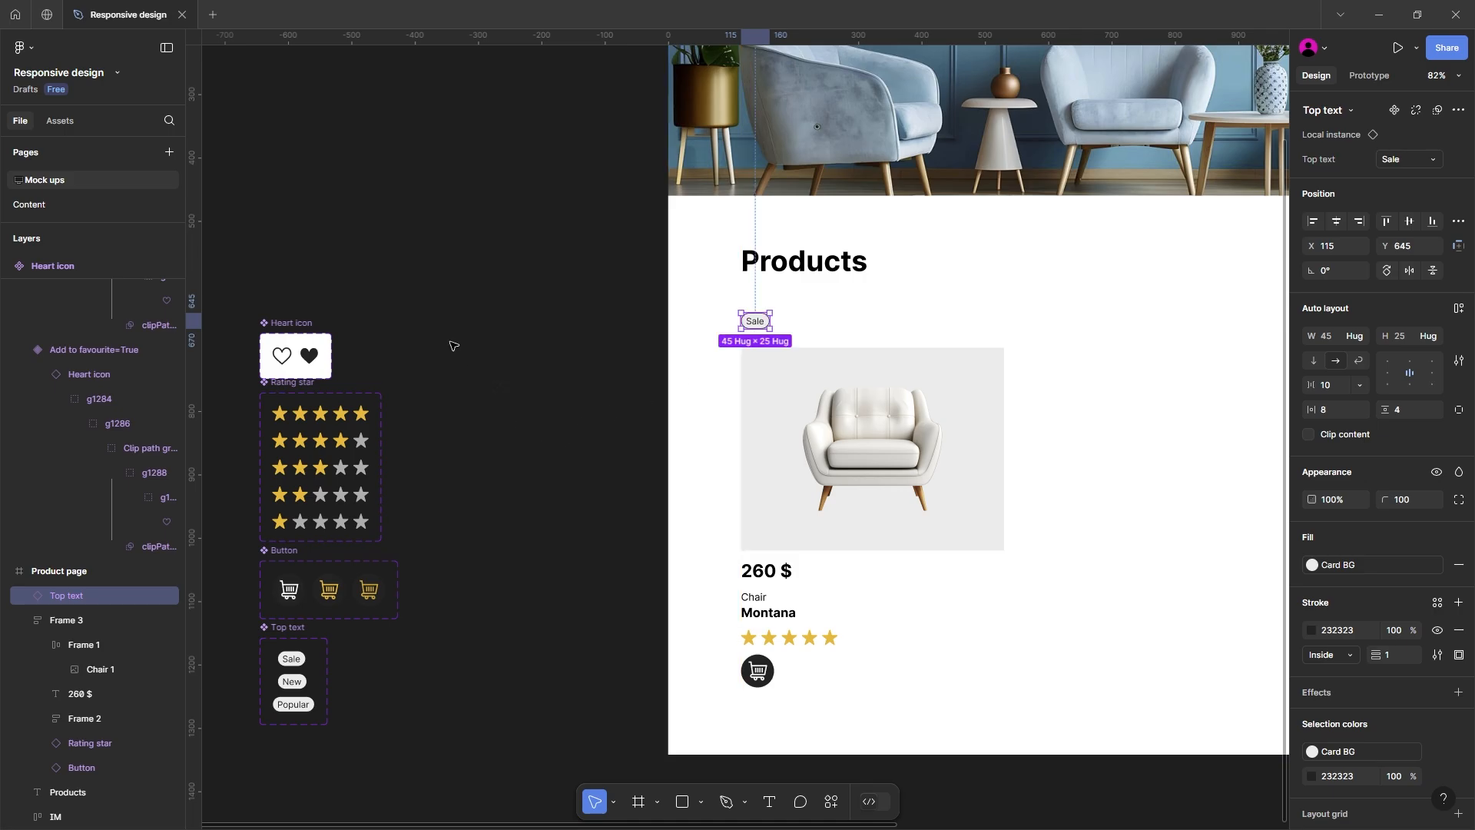
left_click_drag(282, 356, 974, 320)
Step: Fill the heart shape in the Add to favourite=False variant with the Card BG colour style
scroll(769, 361, "left", 3)
scroll(768, 361, "down", 1)
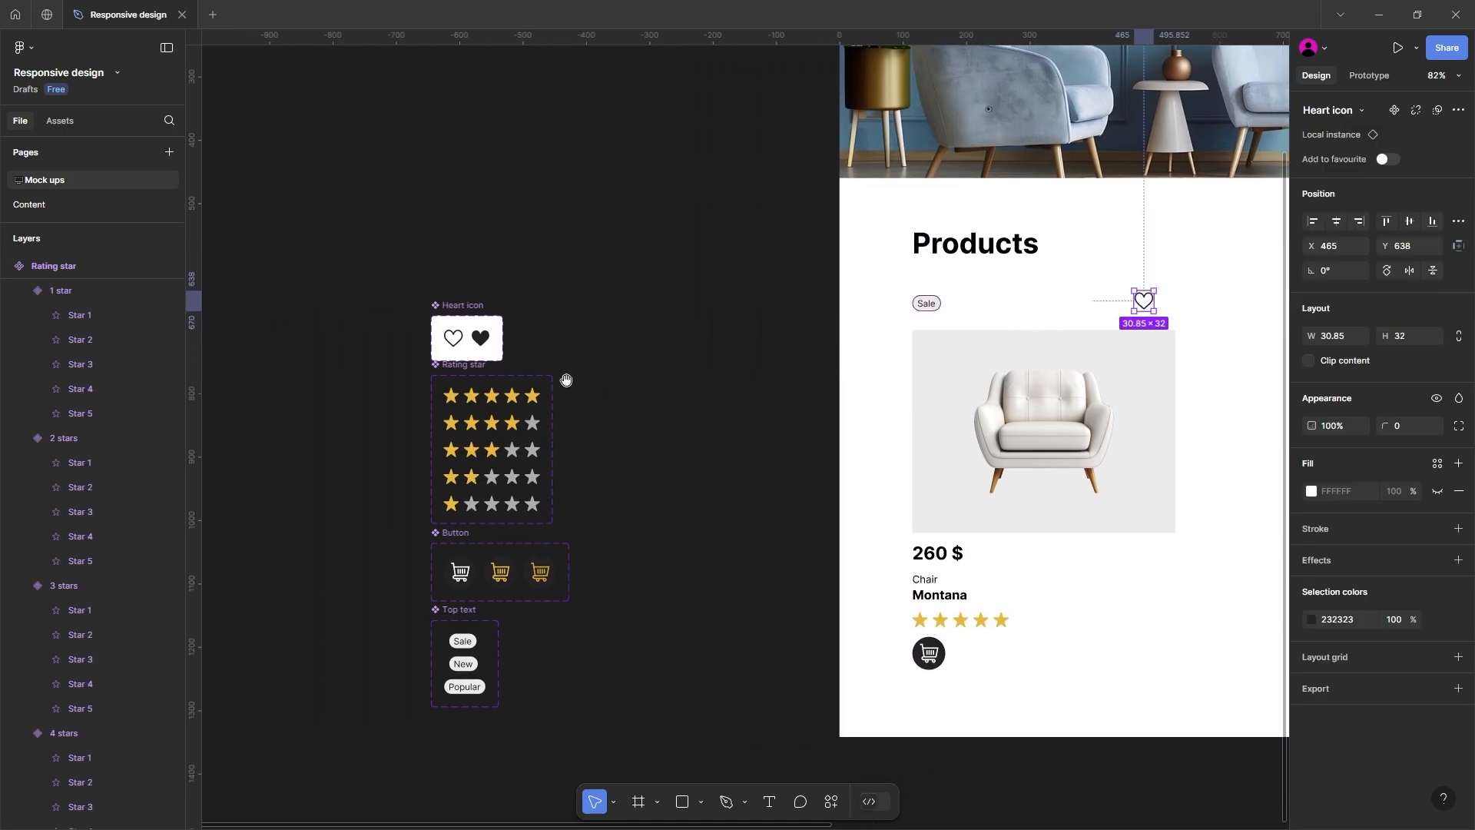
left_click(455, 337, "ctrl")
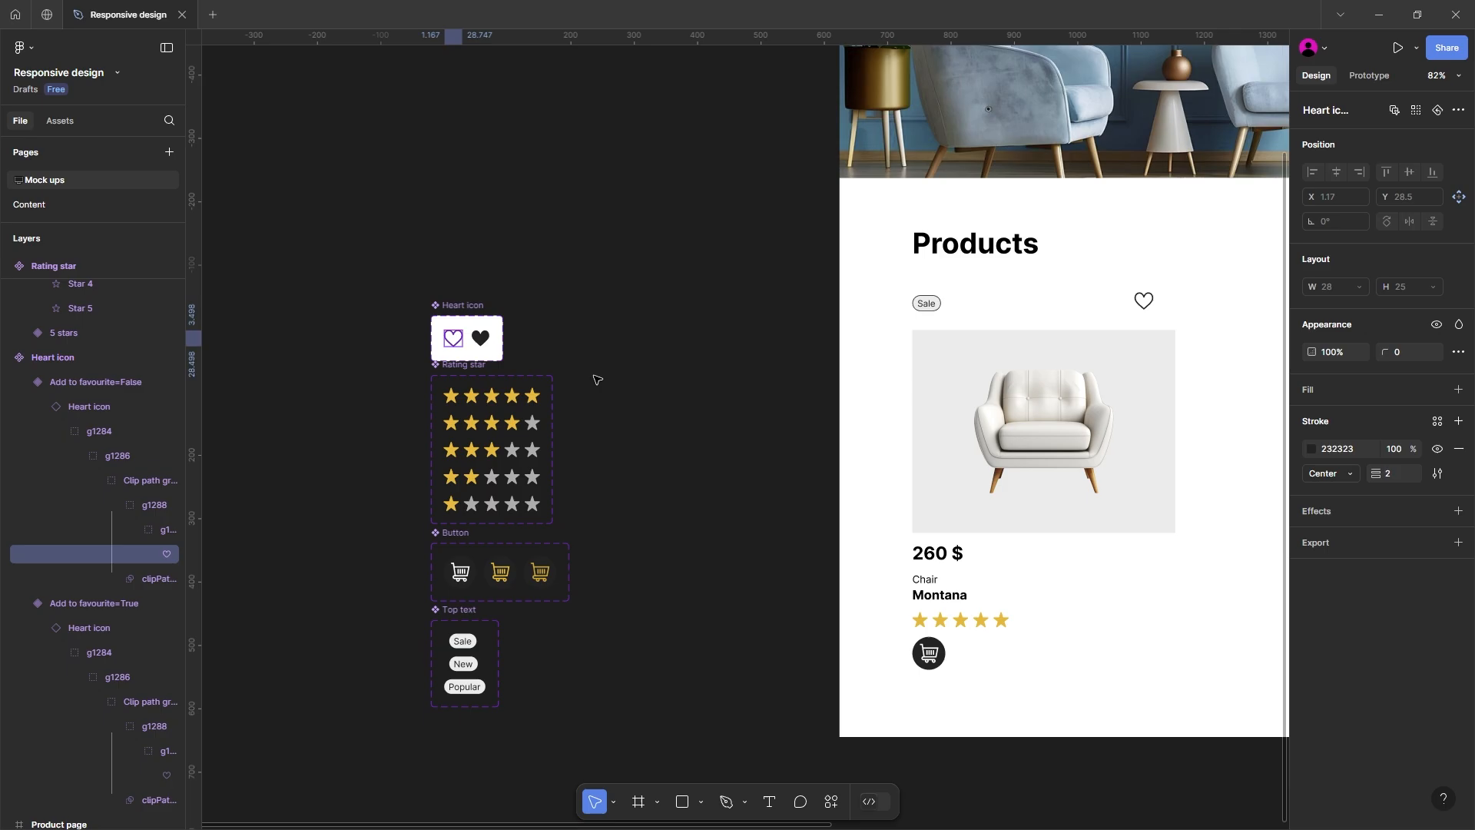
left_click(1321, 392)
left_click(1428, 387)
left_click(1205, 492)
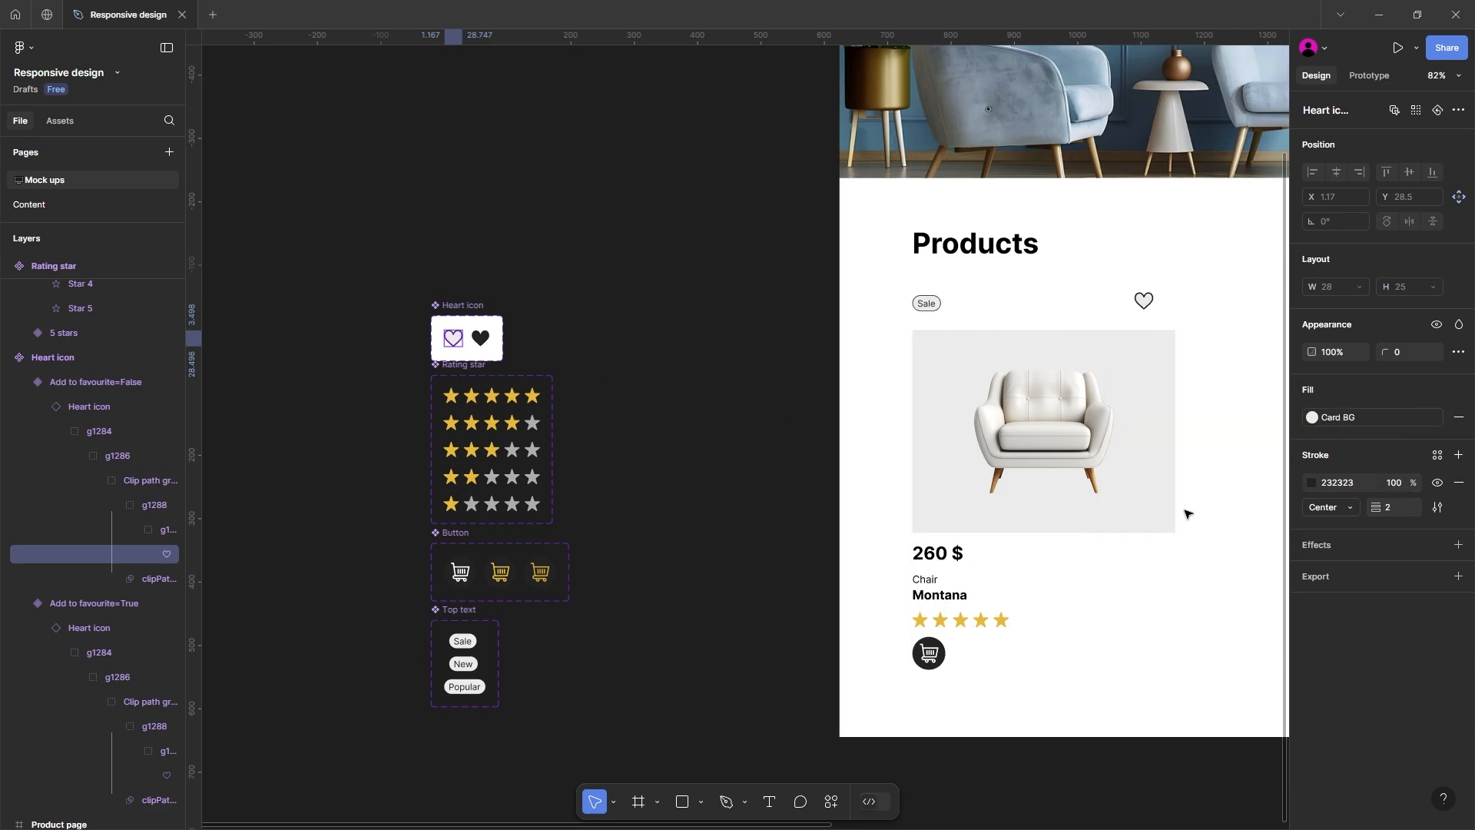
Step: Wrap the Sale tag and heart icon above the card in a horizontal auto layout row with vertical padding of 15
left_click(758, 376)
scroll(800, 369, "right", 5)
scroll(802, 375, "up", 2)
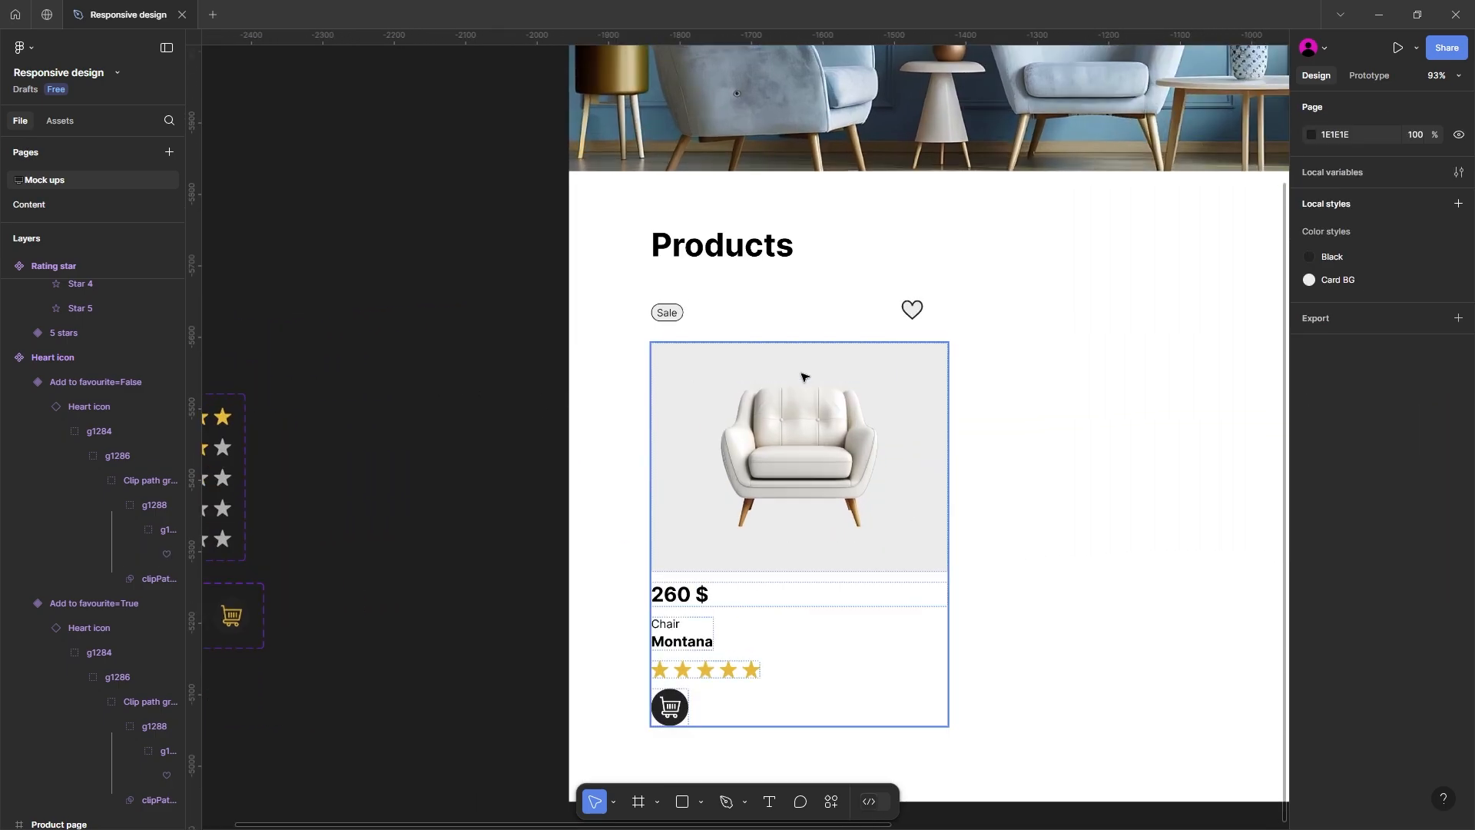
scroll(802, 377, "right", 3)
left_click(567, 326)
left_click(813, 325, "shift")
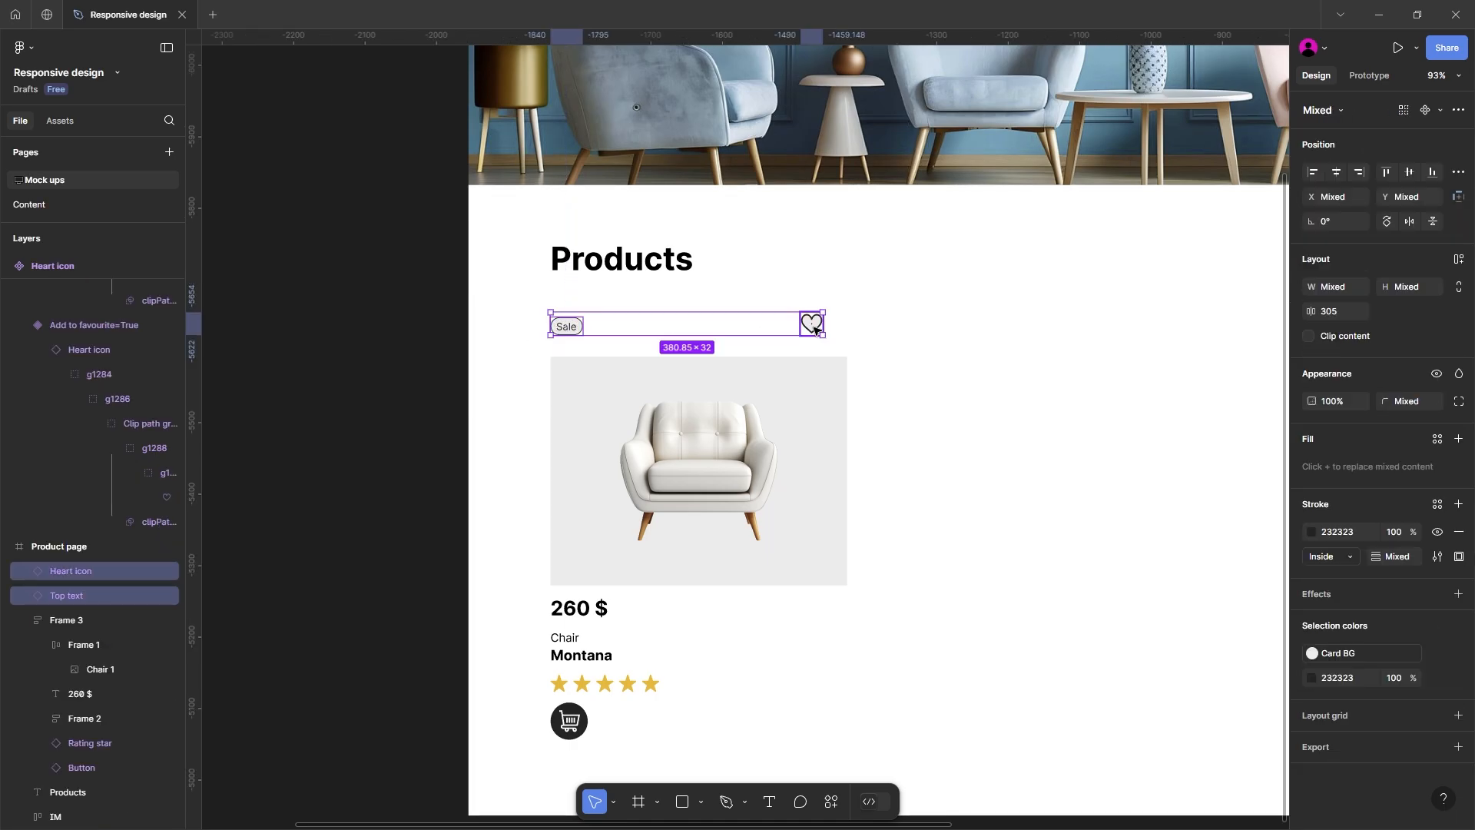
key("shift+a")
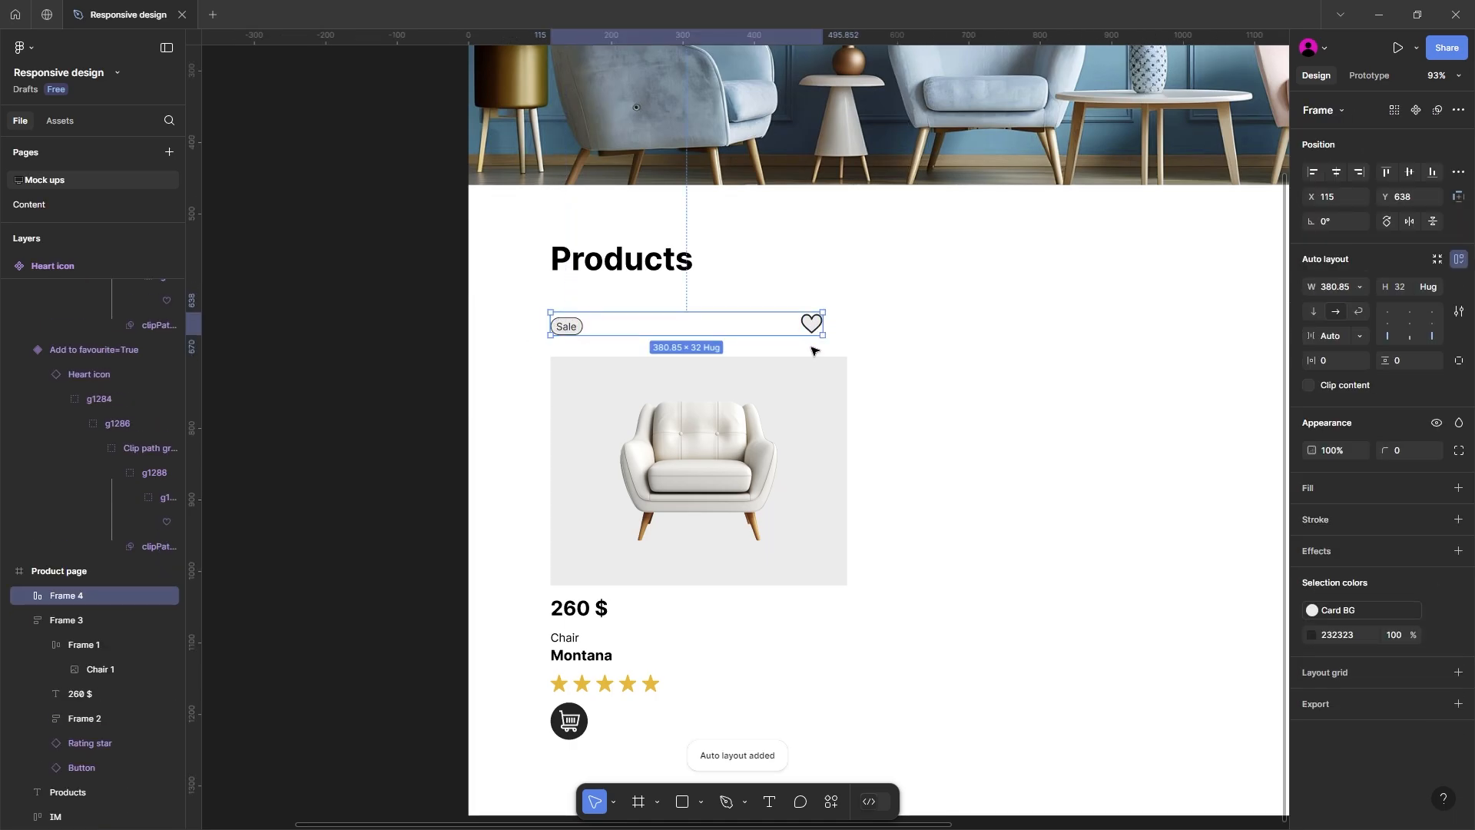
left_click(1413, 356)
type("15")
key("Return")
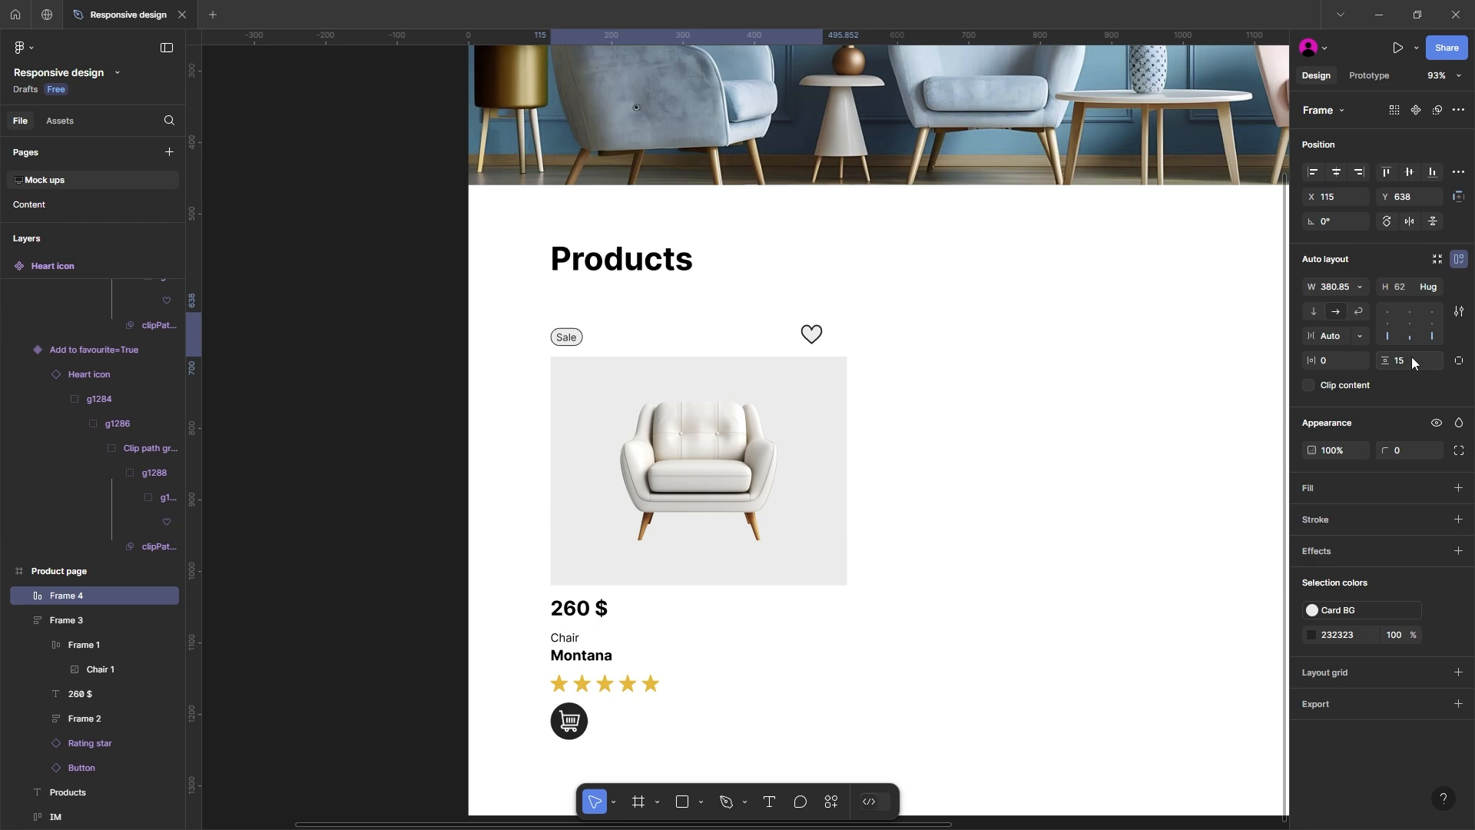
Step: Centre the Sale and heart row's items vertically and fill the row with the Card BG colour style
left_click(1419, 322)
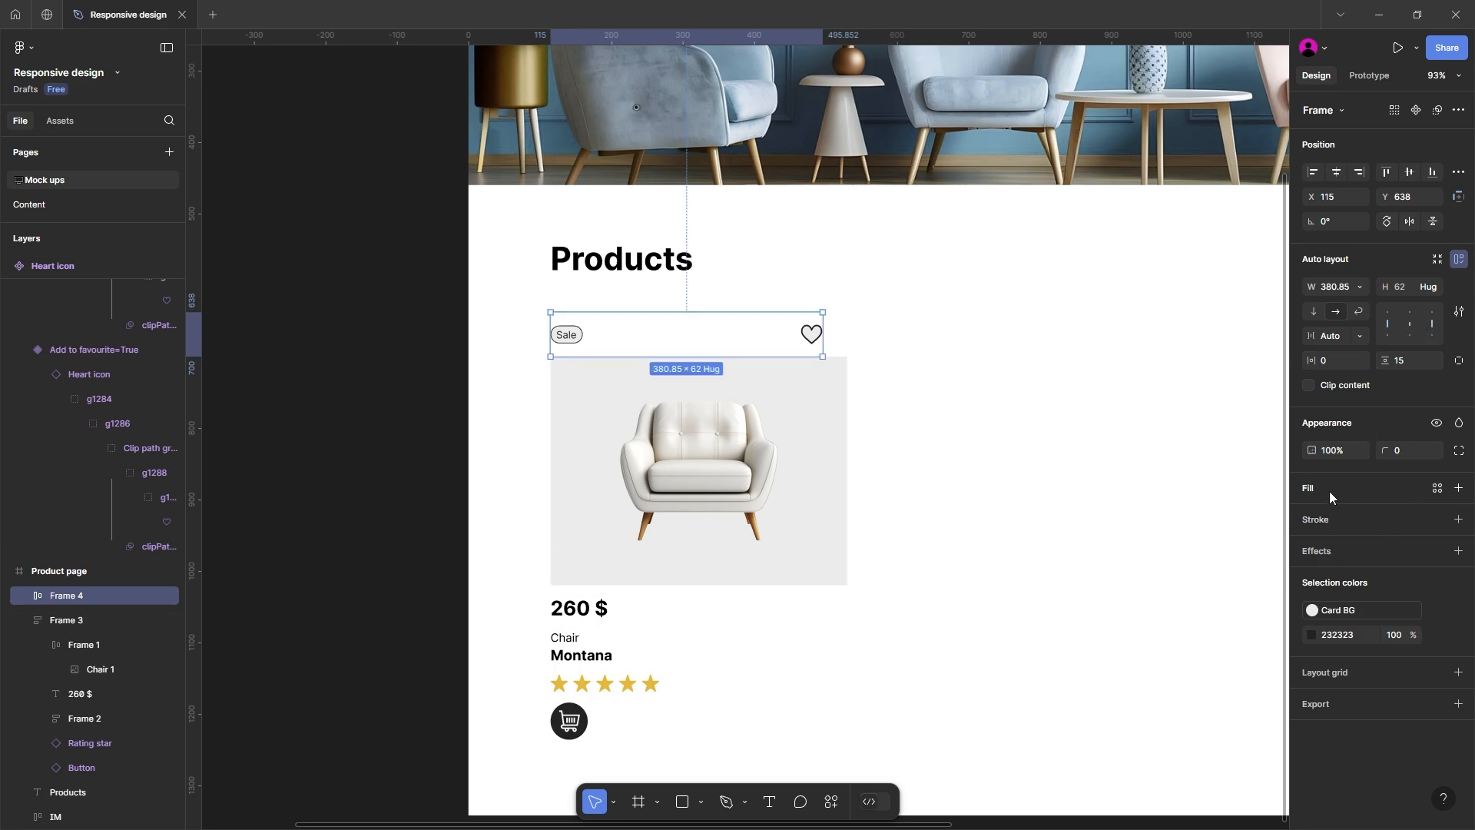
left_click(1437, 488)
left_click(1181, 586)
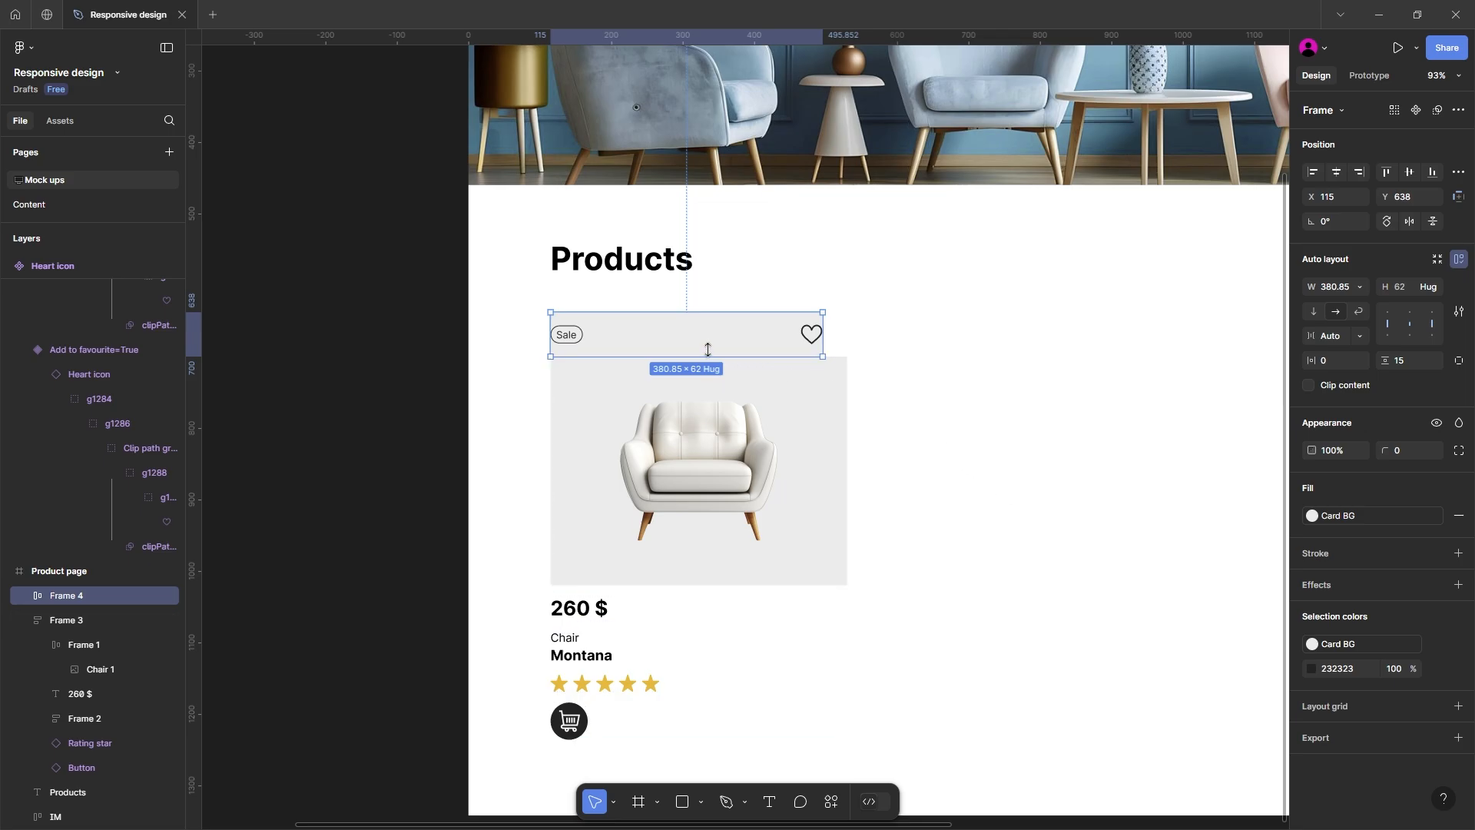
Step: Move the Sale and heart row into the product card as its first item and wrap it with the chair image in an auto layout
left_click_drag(708, 349, 715, 342)
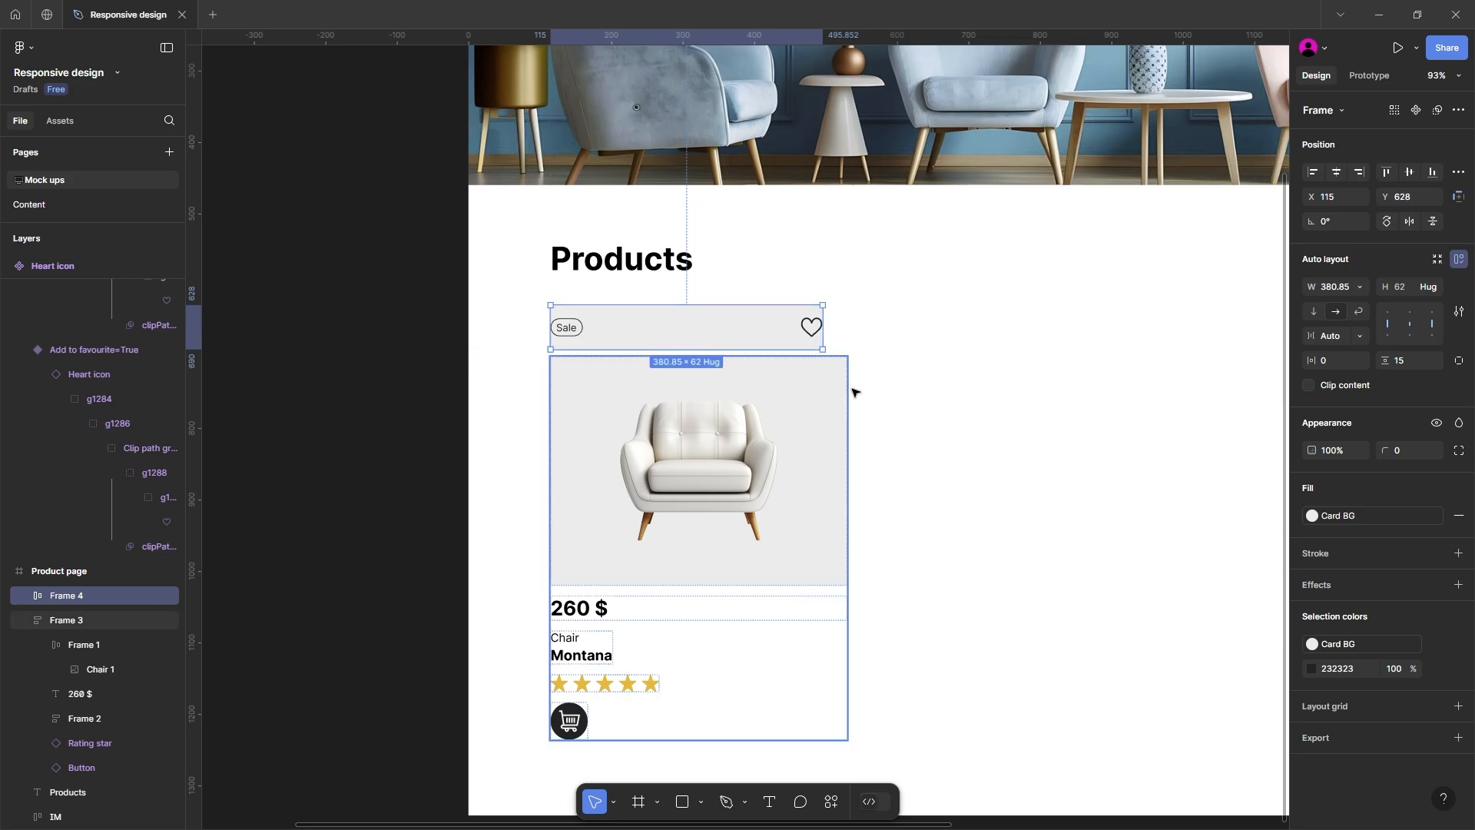
key("ctrl+x")
left_click(772, 385)
key("ctrl+v")
key("Up")
key("Up")
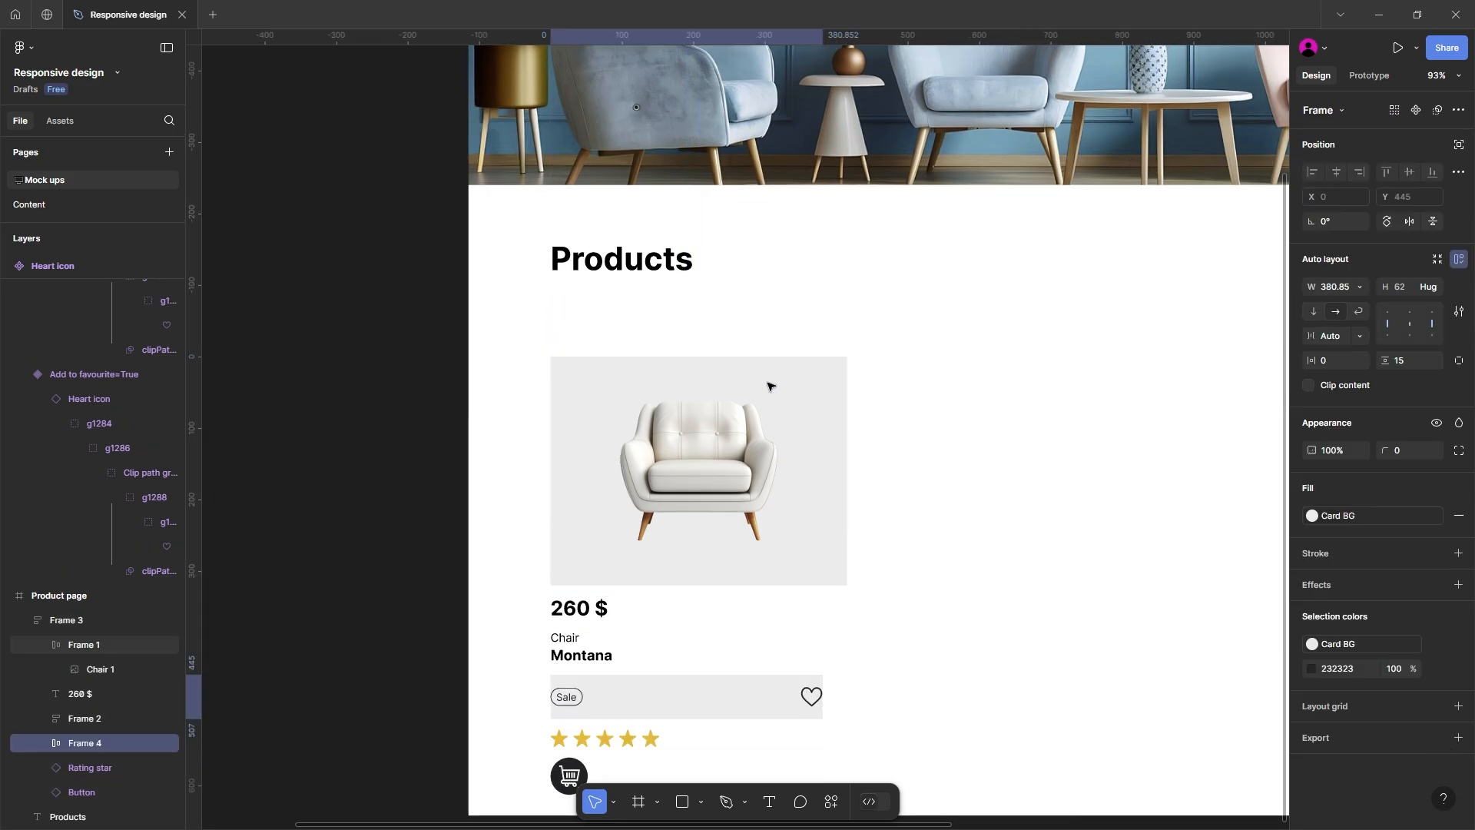
key("Up")
key("Up")
key("Up")
left_click(753, 419, "shift")
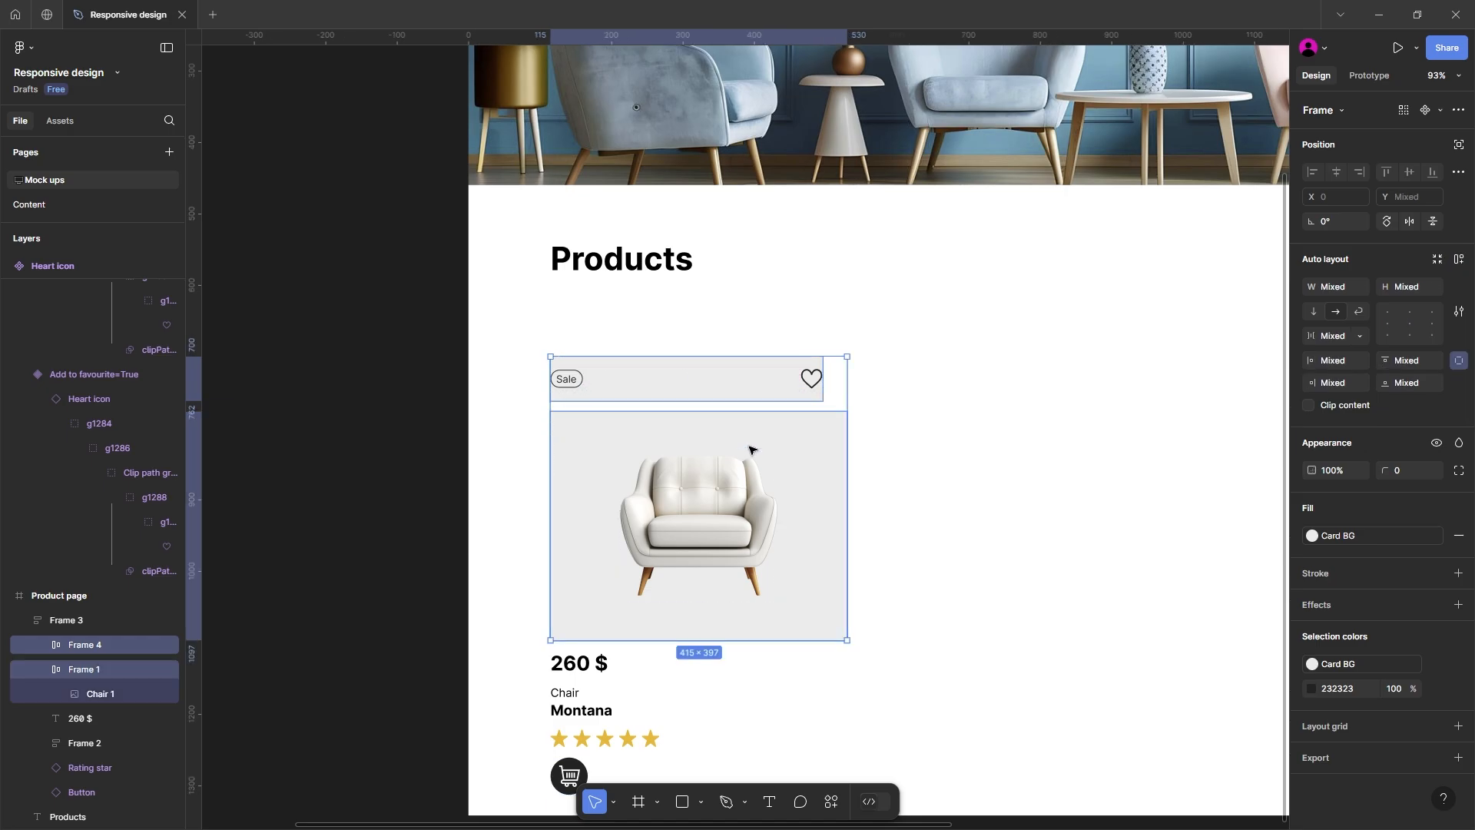
key("shift+a")
Step: Make the Sale and heart row fill its container's width and set its horizontal padding to 15
left_click(751, 399)
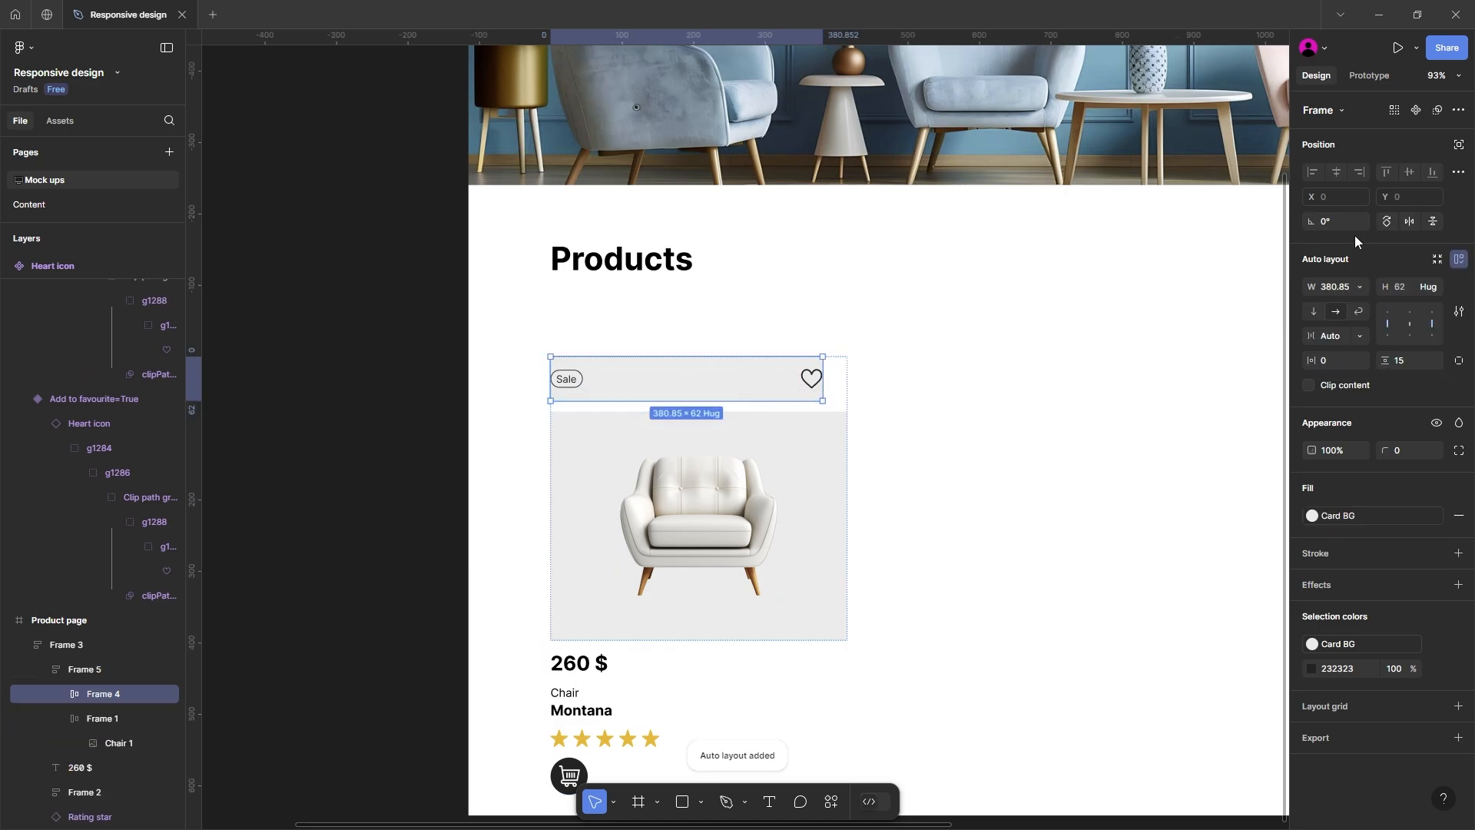
left_click(1357, 291)
left_click(1355, 321)
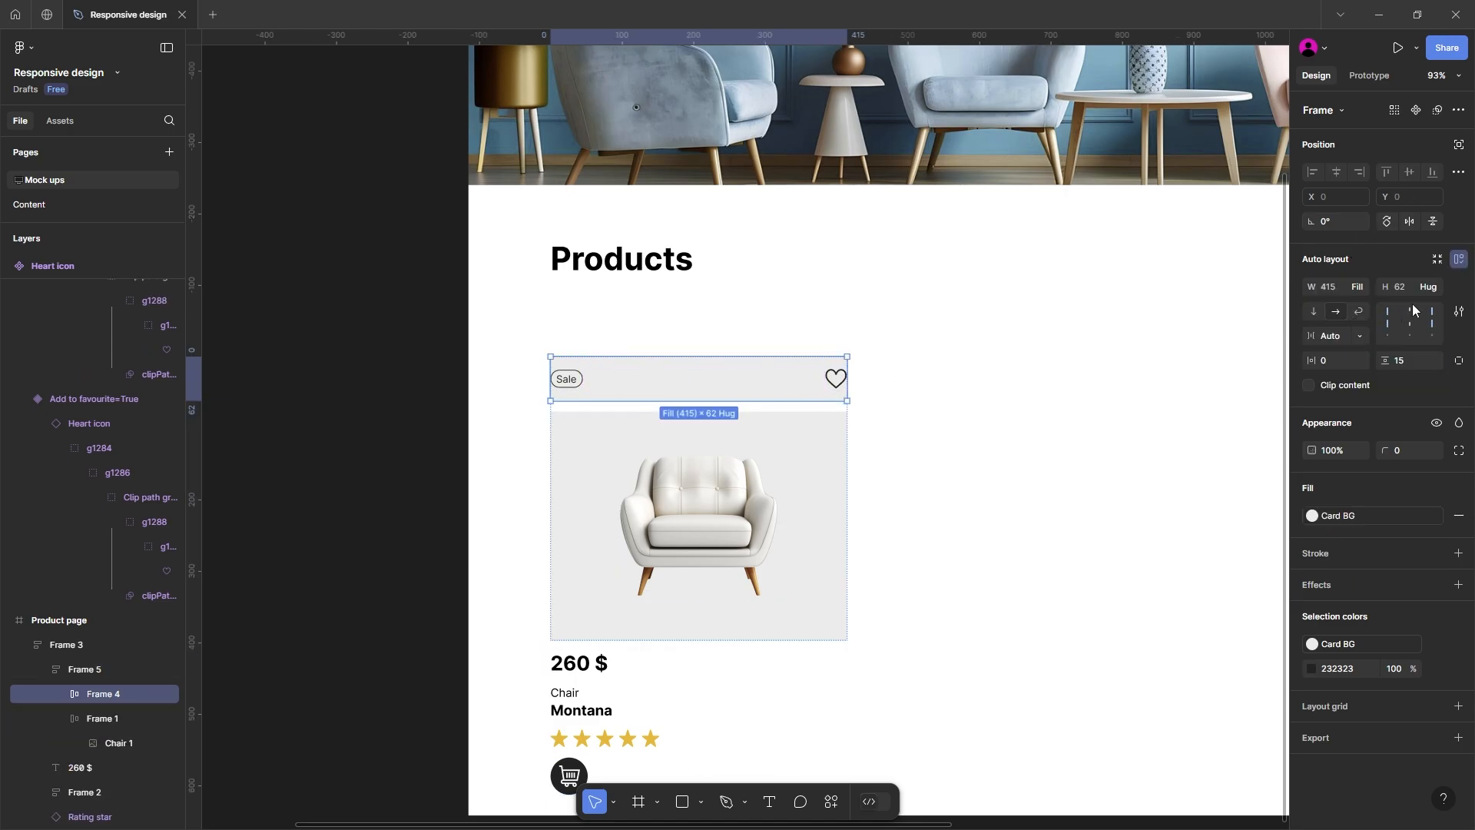
left_click(1350, 362)
type("15")
key("Return")
Step: Set the spacing between the Sale and heart row and the chair image to 0
left_click(740, 418)
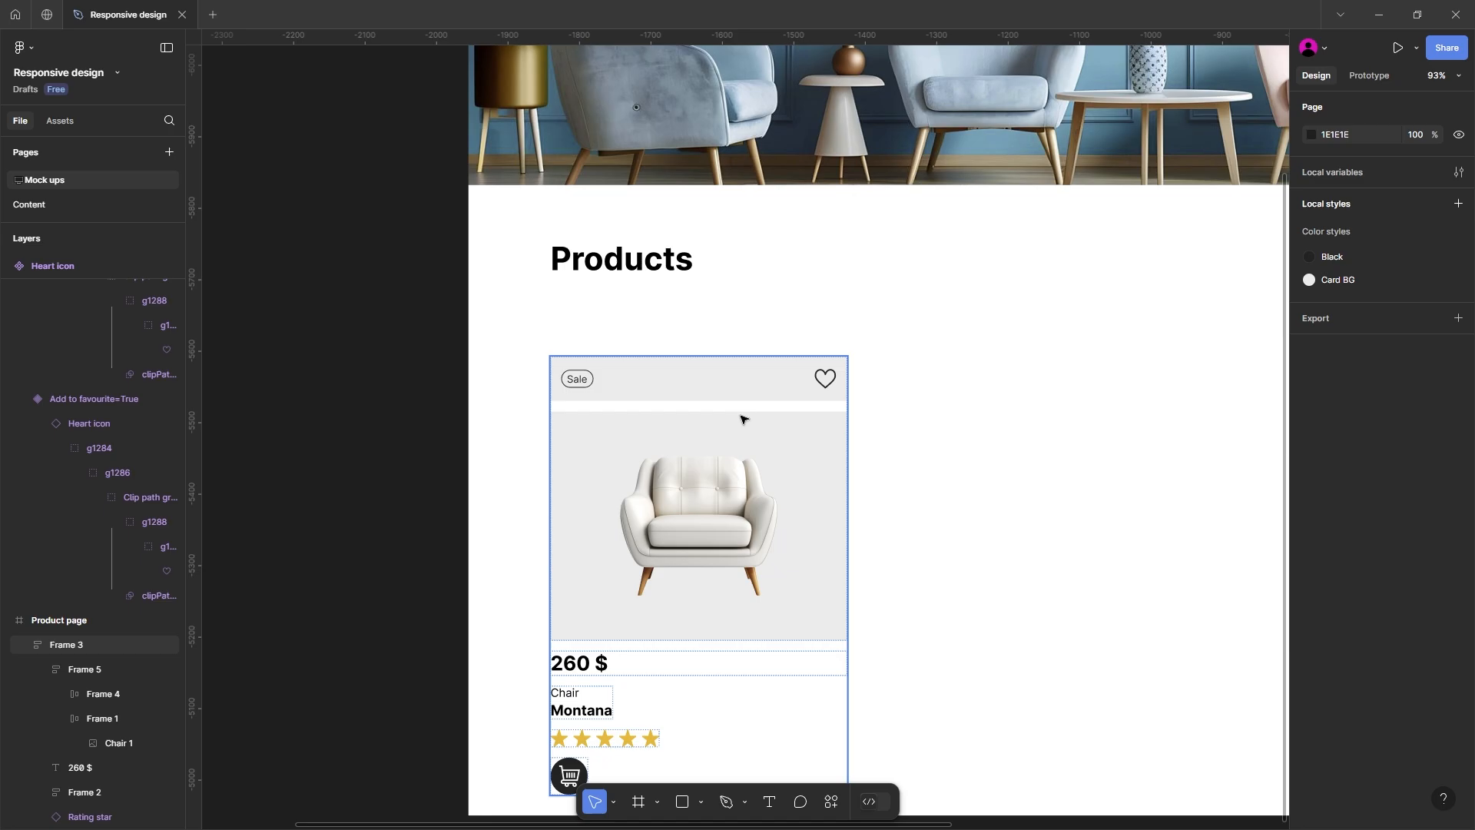
left_click(741, 418)
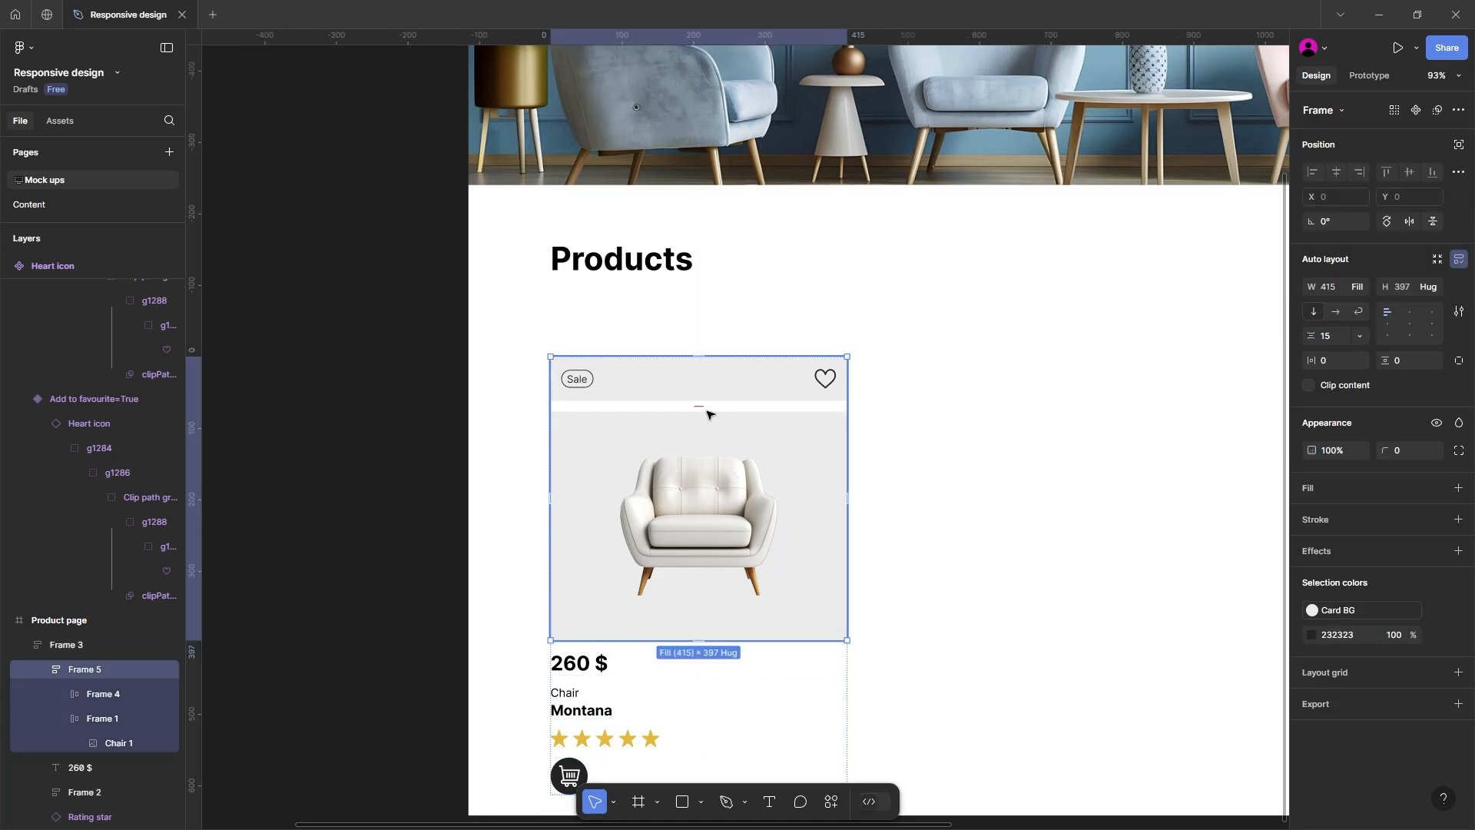
left_click_drag(702, 410, 705, 403)
key("Escape")
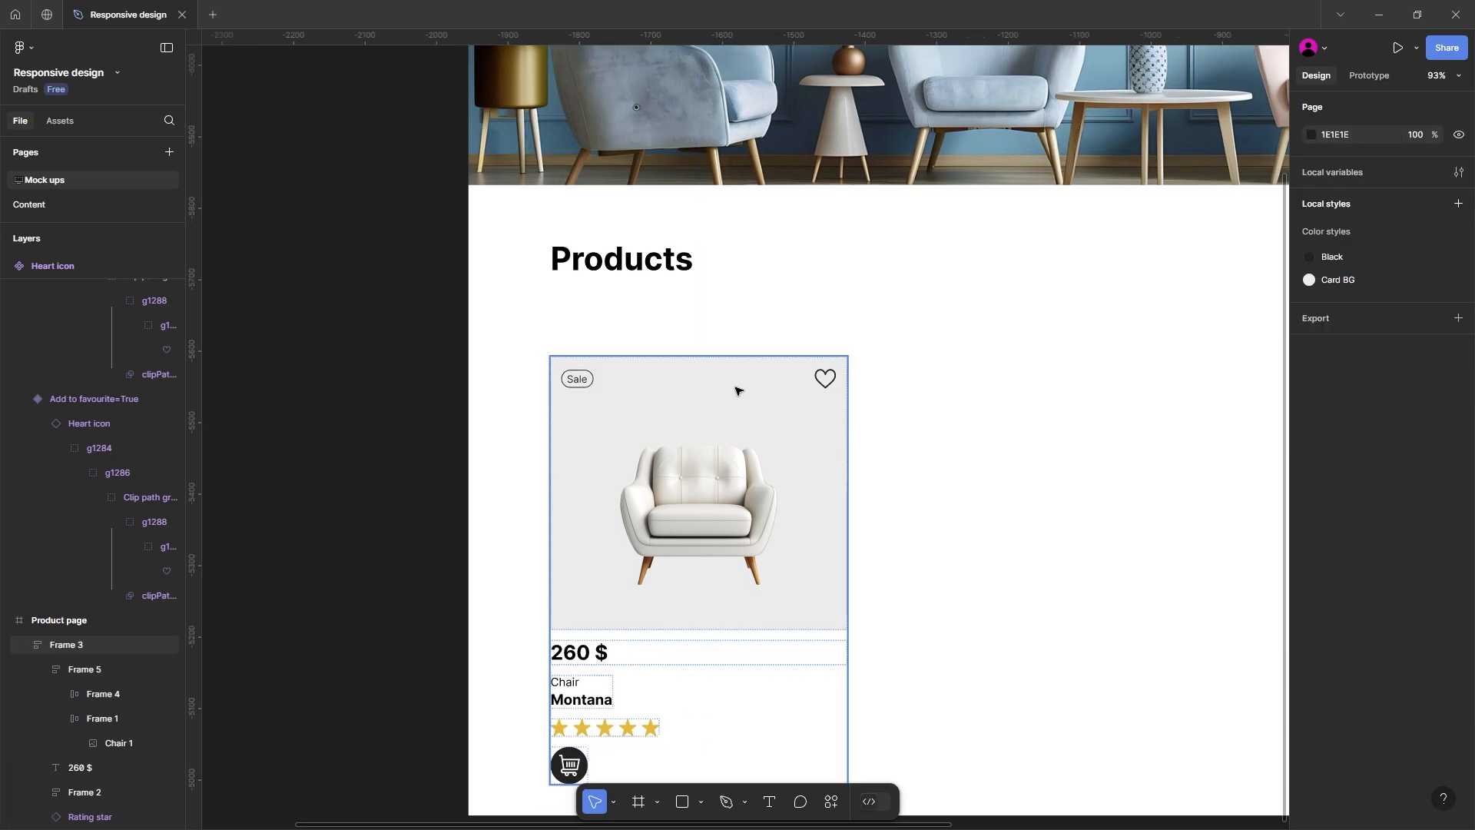
Step: Add a white FFFFFF inside stroke of weight 1 to only the bottom side of the Sale and heart row
left_click(736, 391)
left_click(739, 392)
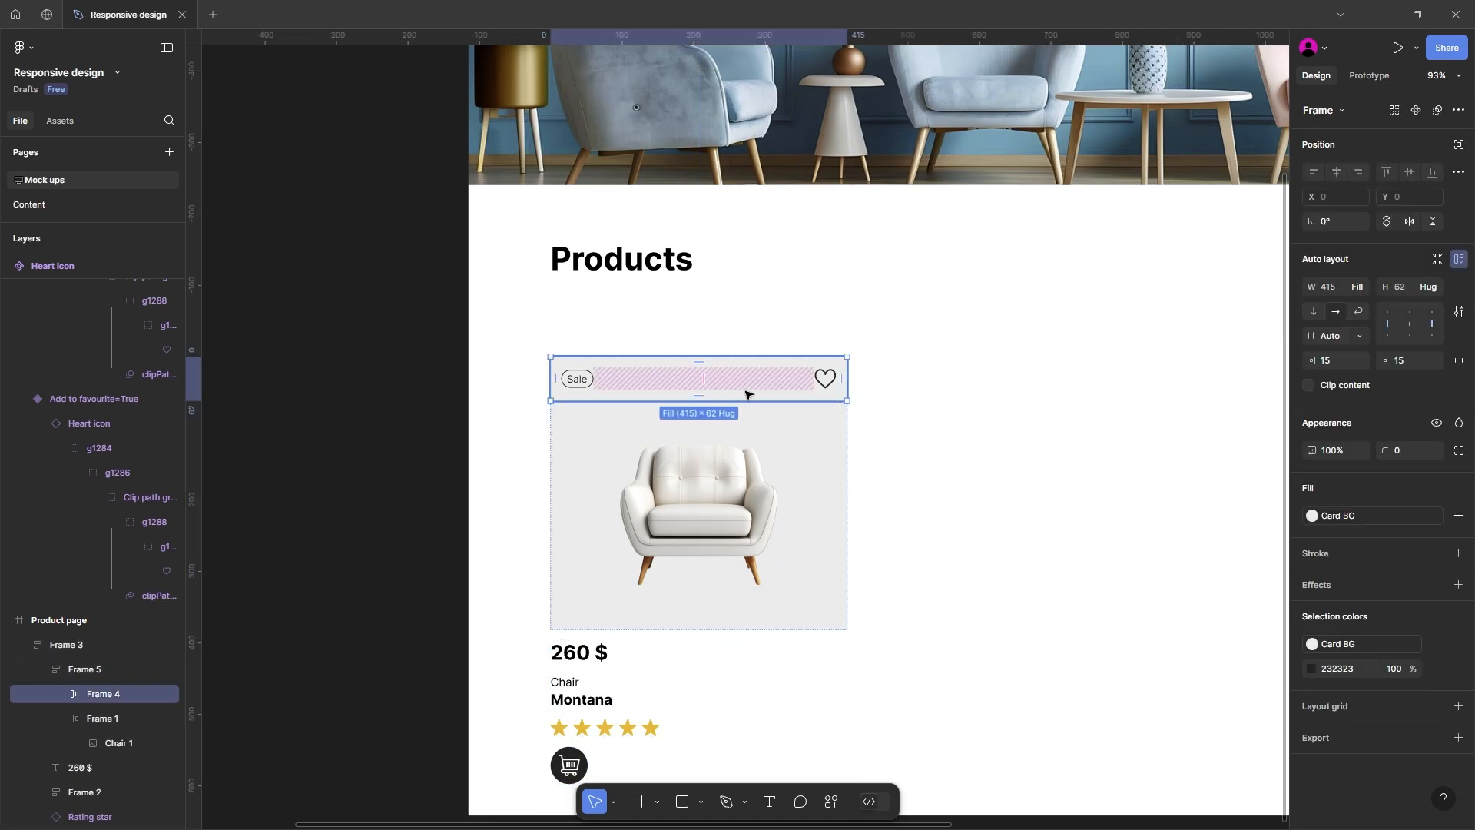
left_click(1322, 554)
left_click(1312, 581)
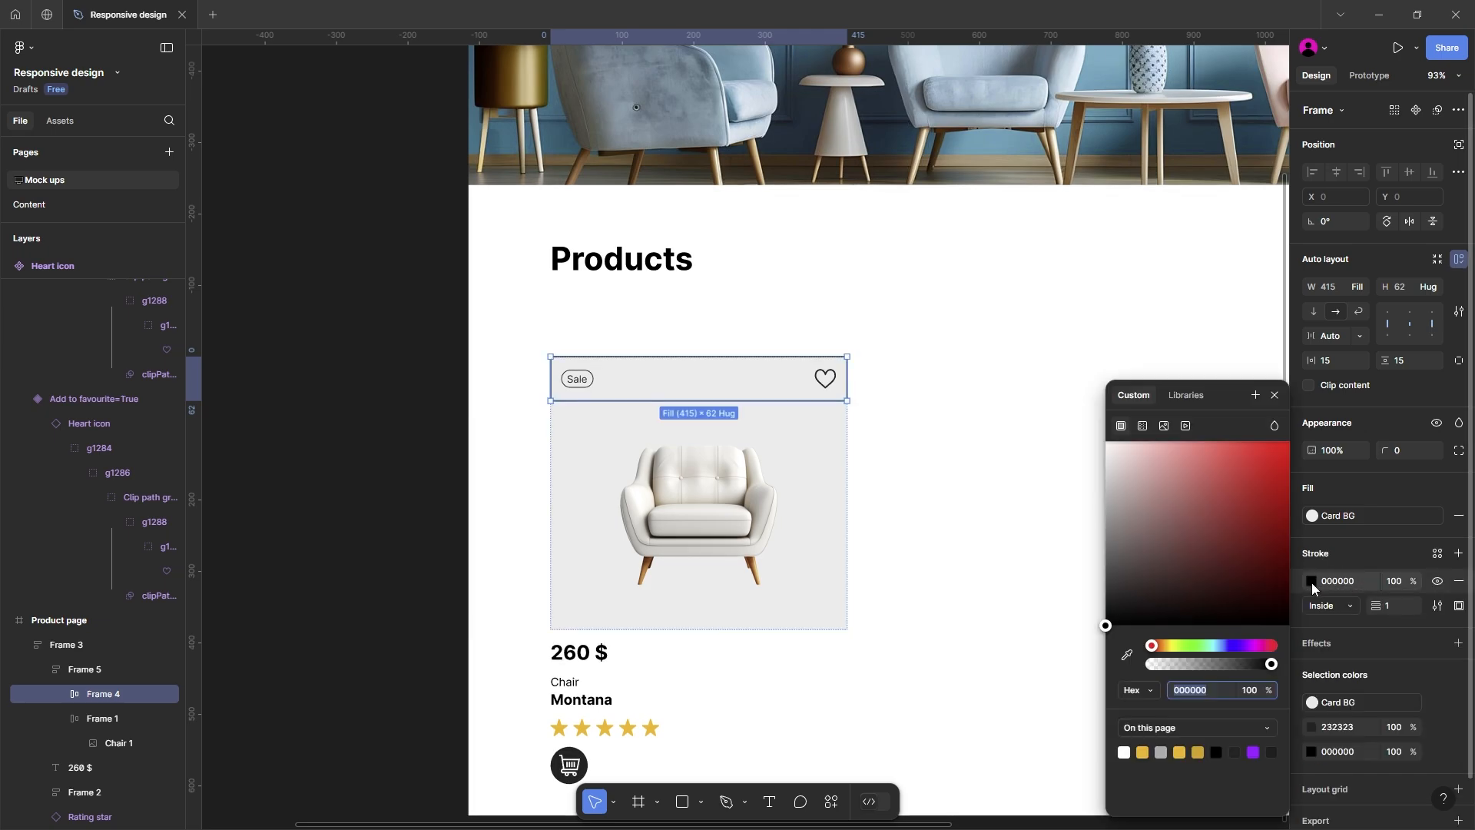
left_click_drag(1191, 526, 1021, 422)
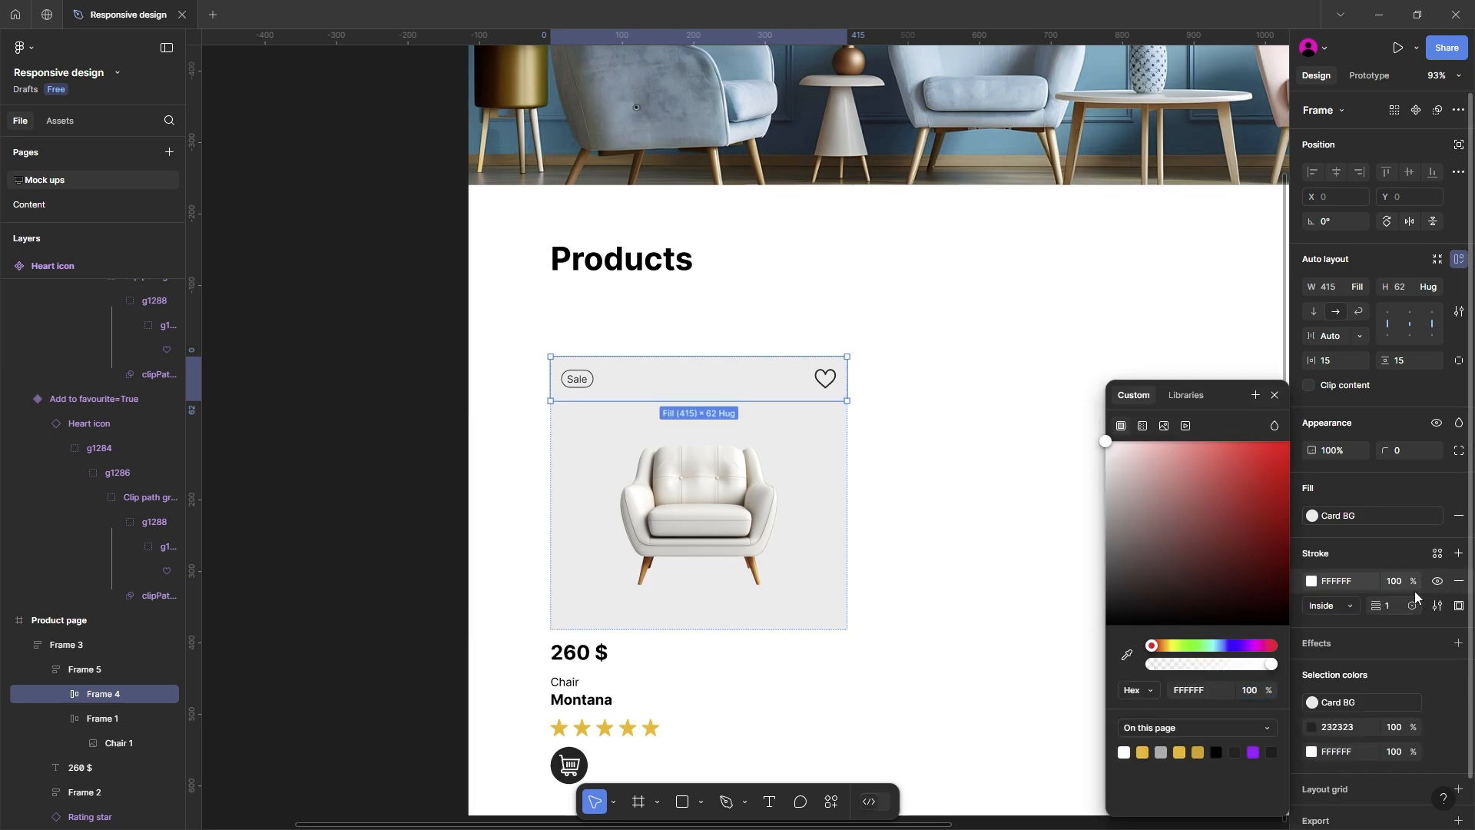
left_click(1455, 607)
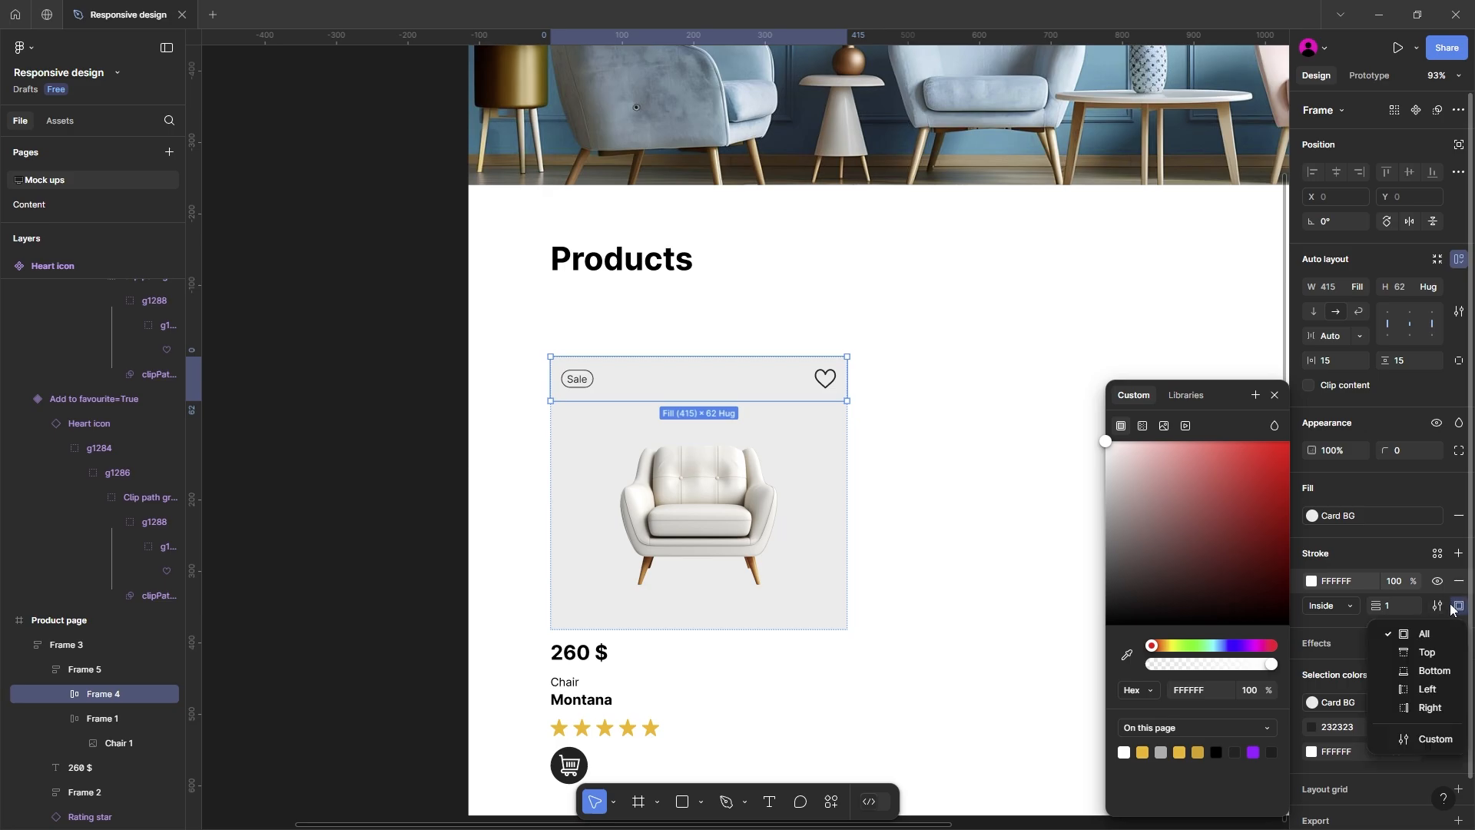
left_click(1434, 671)
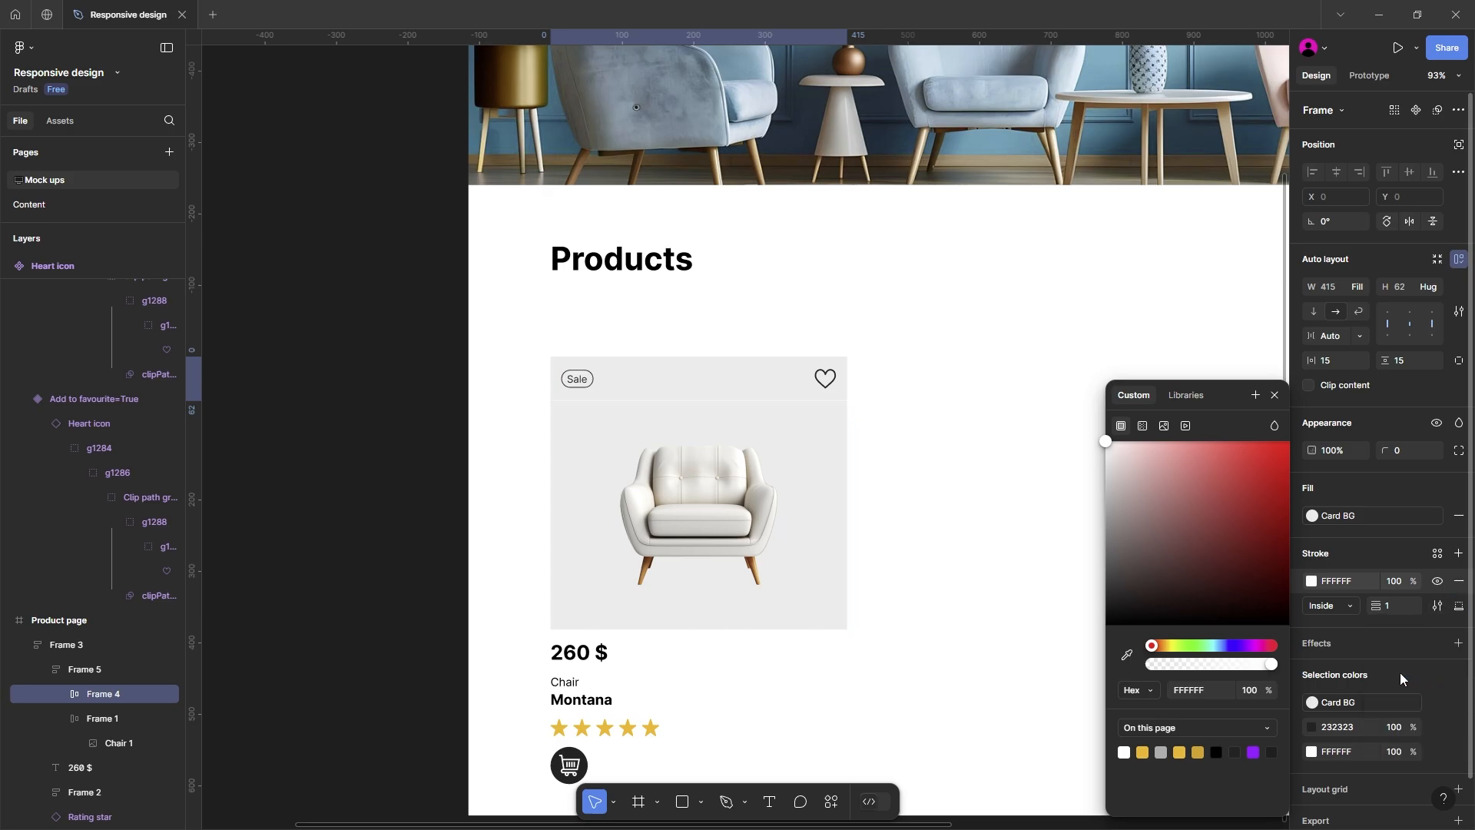
left_click(960, 513)
Step: Round the Sale and heart row's top two corners with a radius of 8
left_click(771, 382)
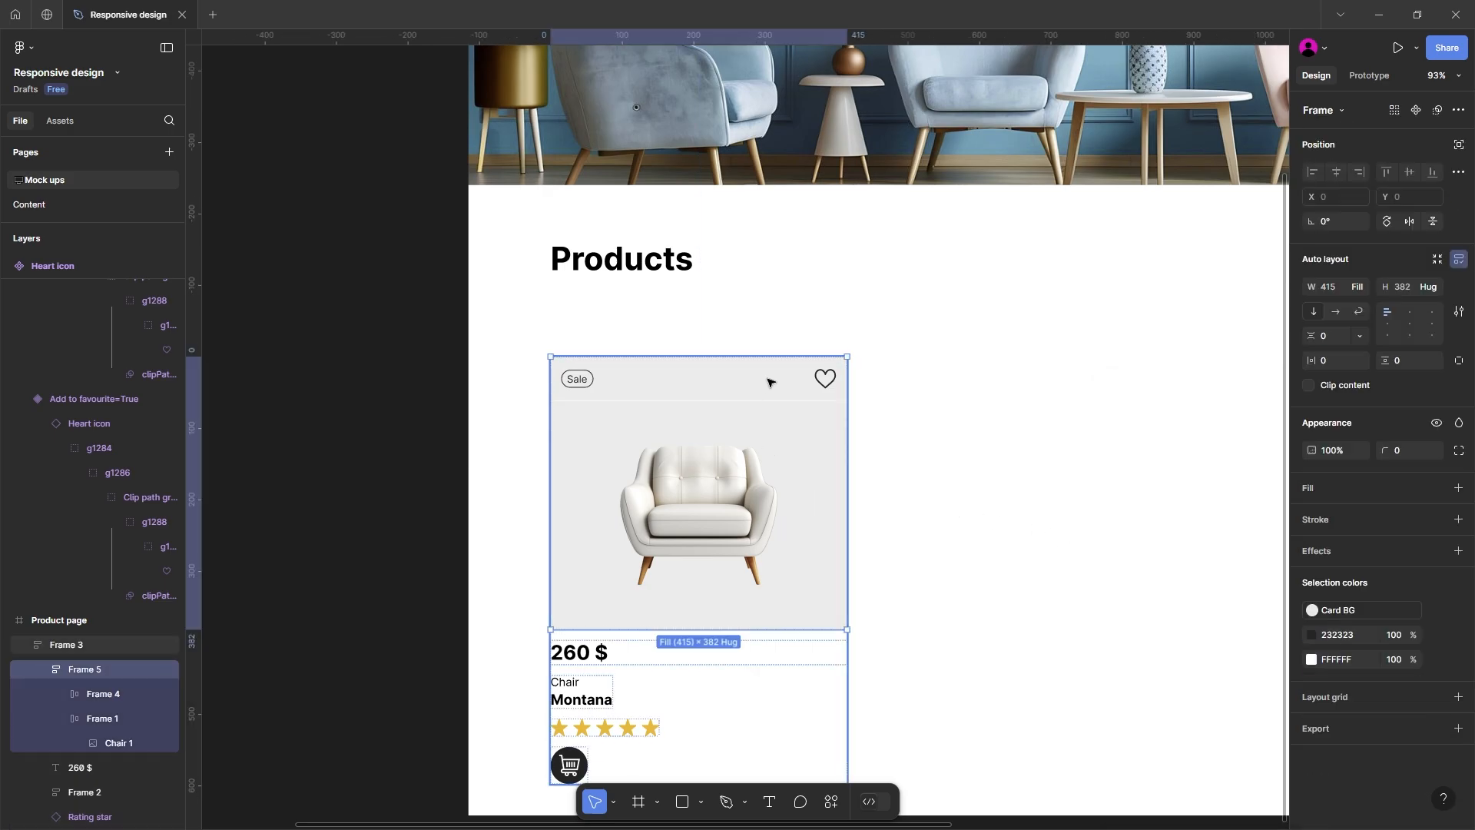
left_click(770, 382)
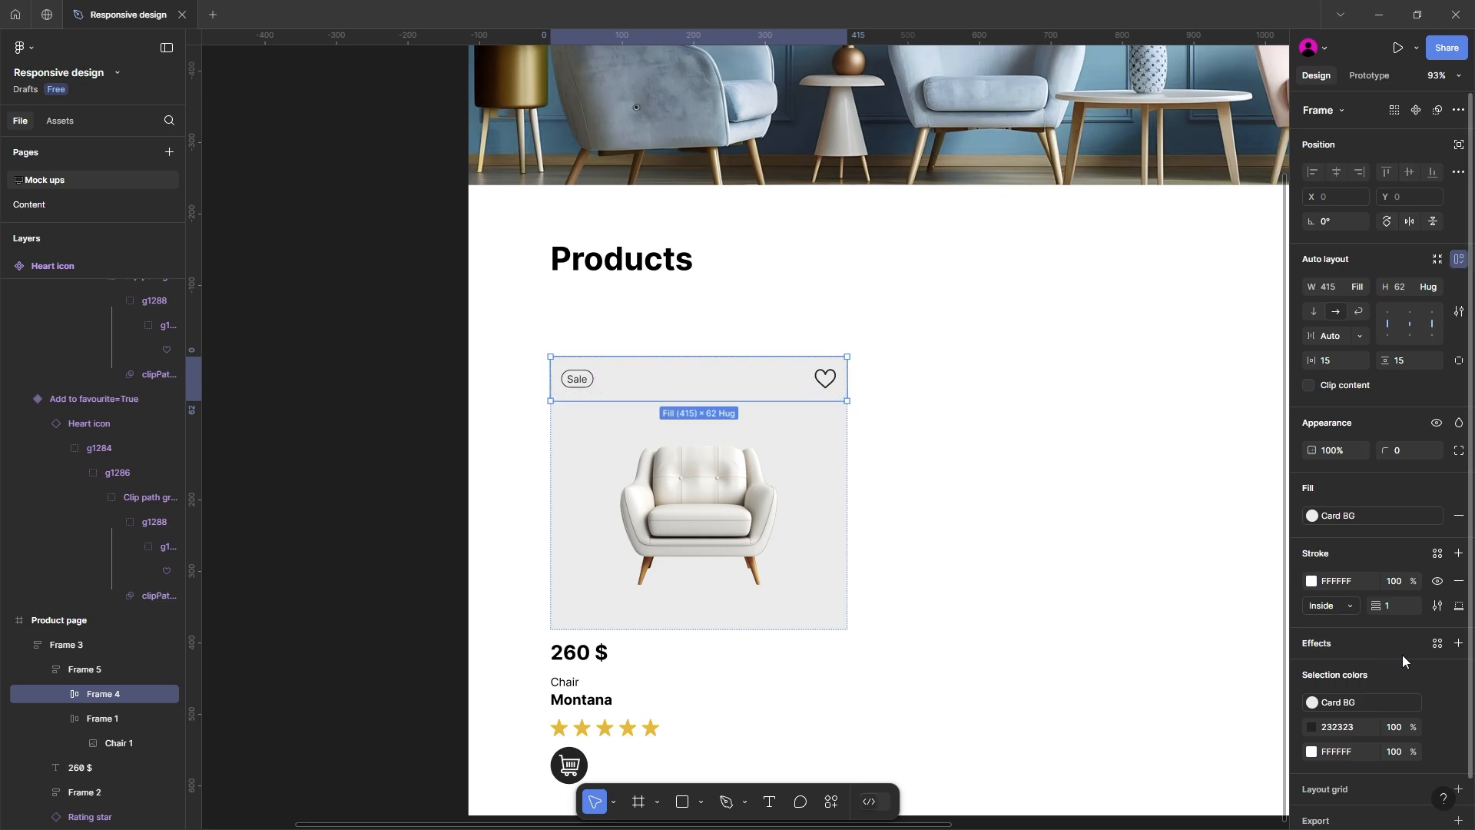
left_click(1459, 450)
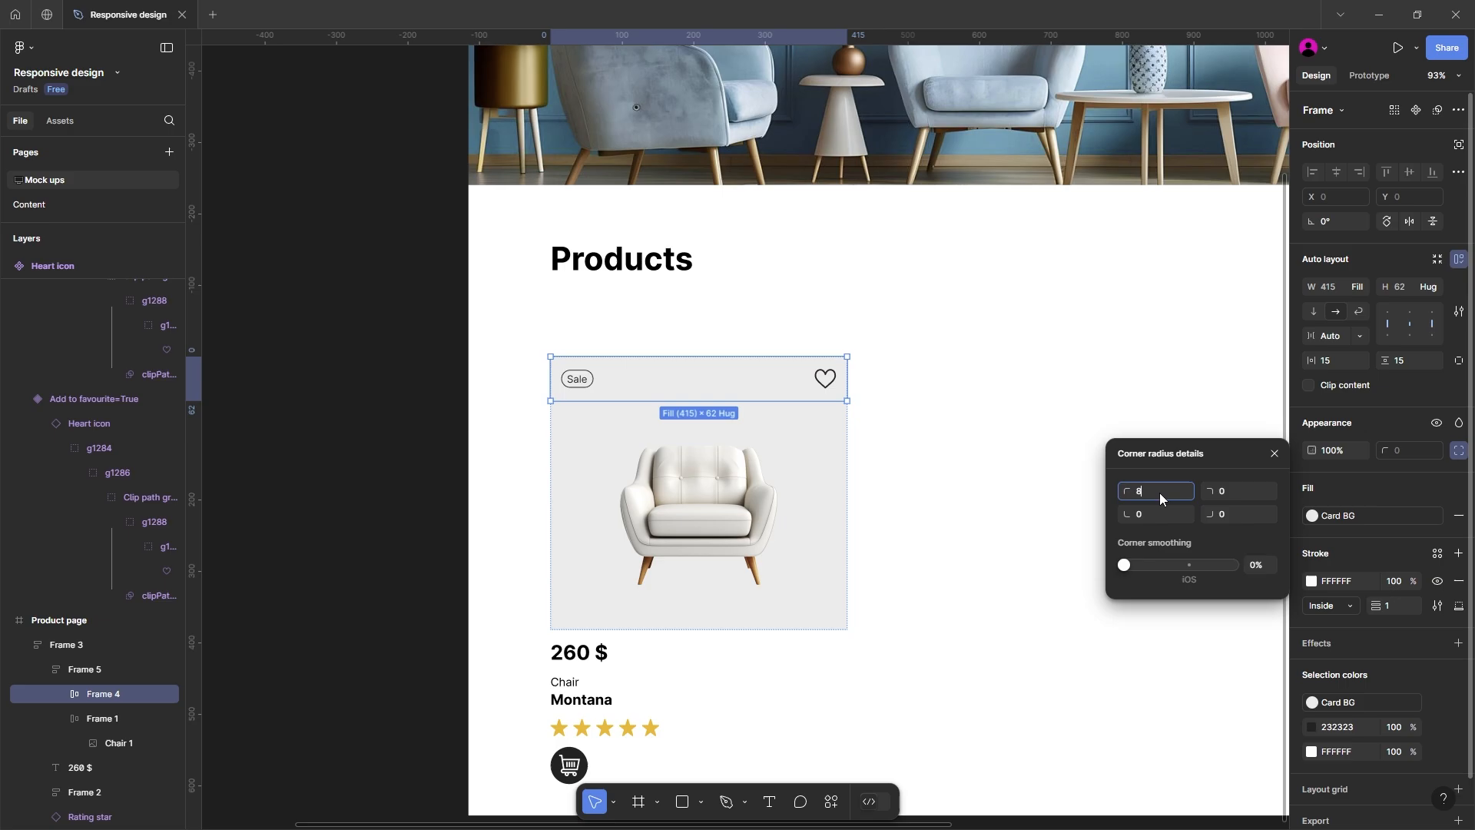
type("8")
left_click(1243, 496)
type("8")
Step: Round the bottom two corners of the chair image frame with a radius of 8
left_click(803, 497)
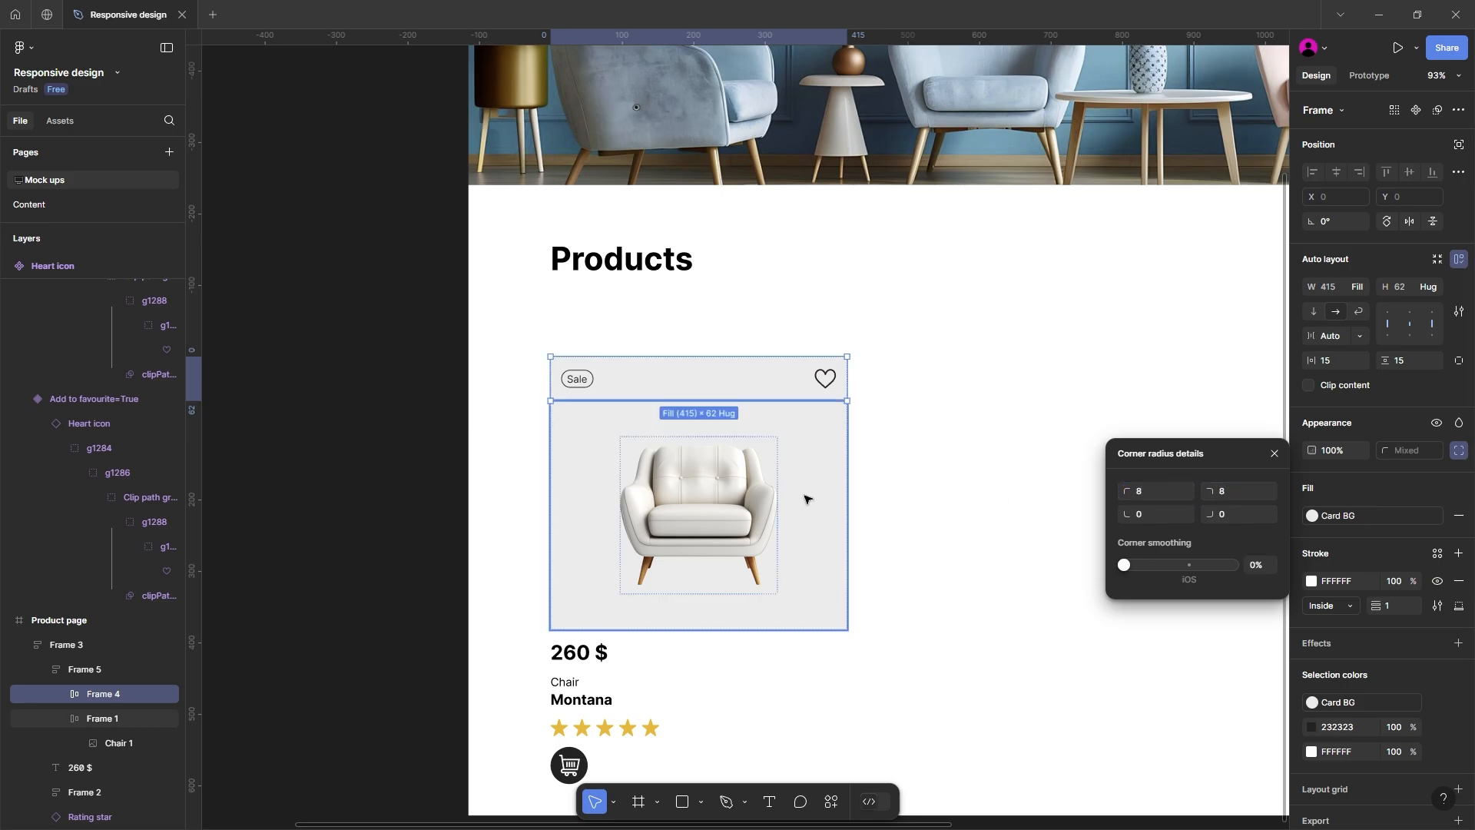
left_click(1459, 453)
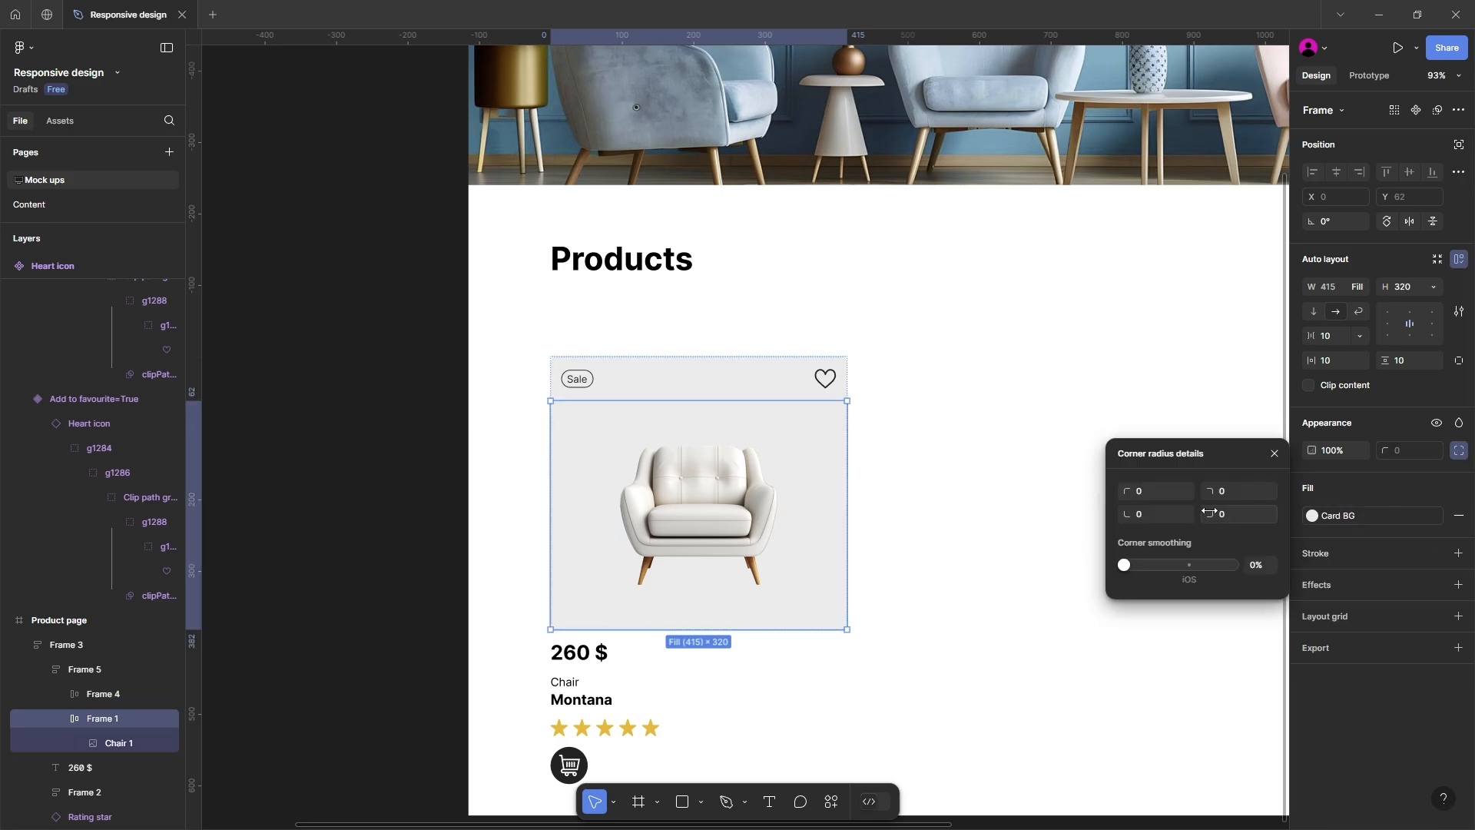
type("8")
left_click(1244, 513)
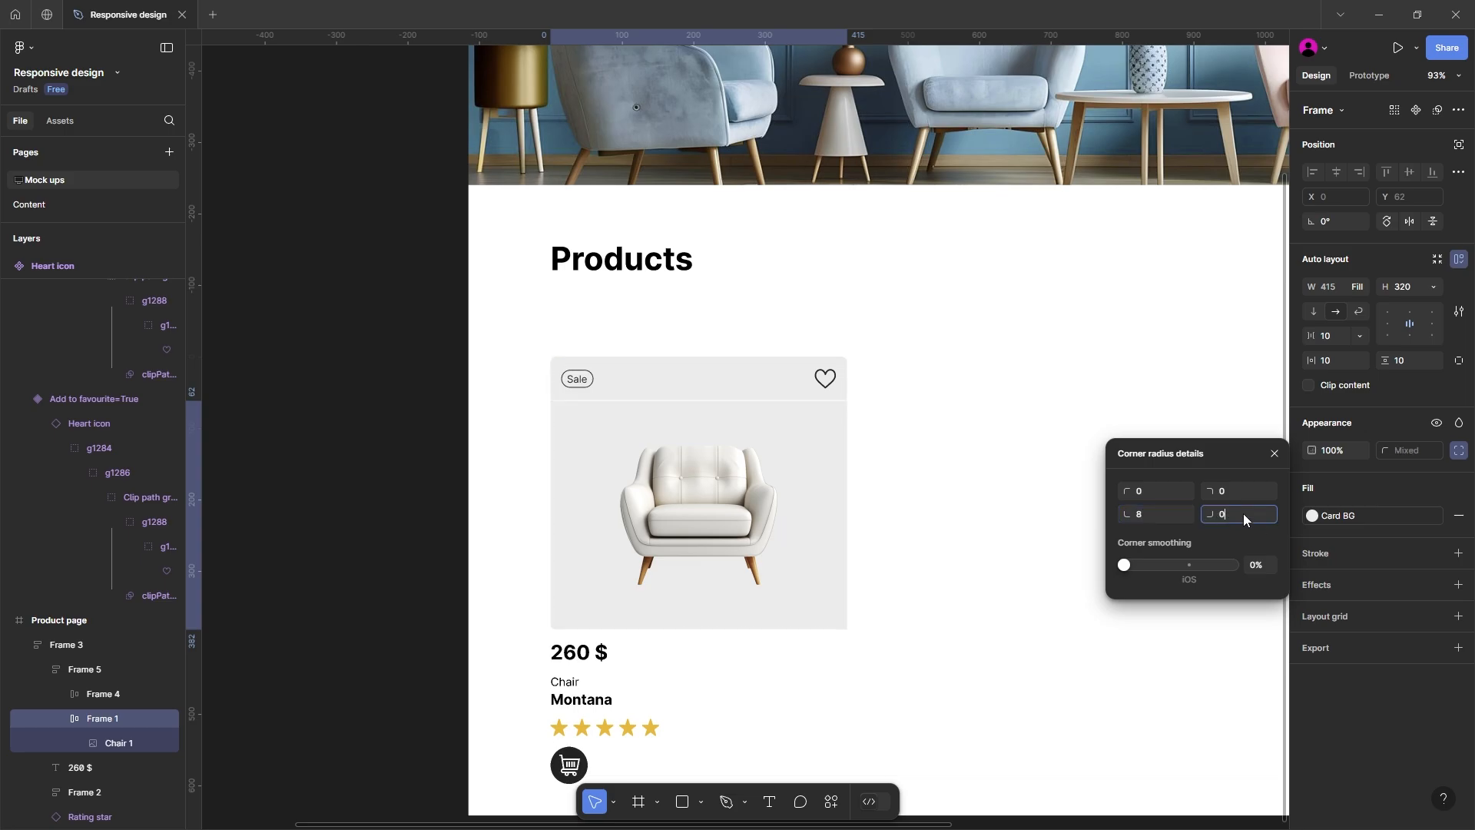
type("8")
left_click(974, 573)
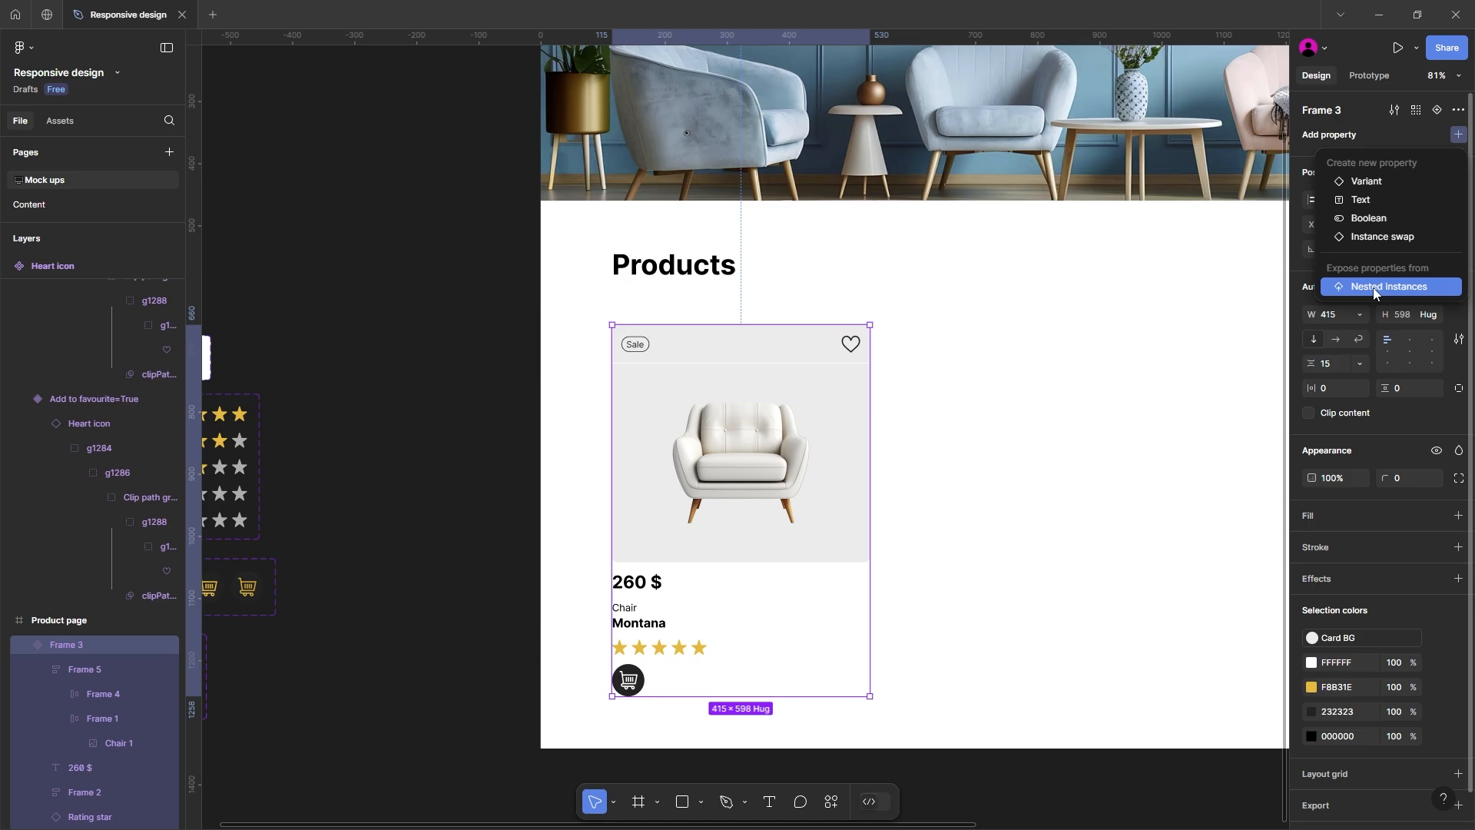
Step: Expose the nested Top text, Heart icon, Rating star and Button properties on the product card component
left_click(1375, 288)
left_click(1075, 176)
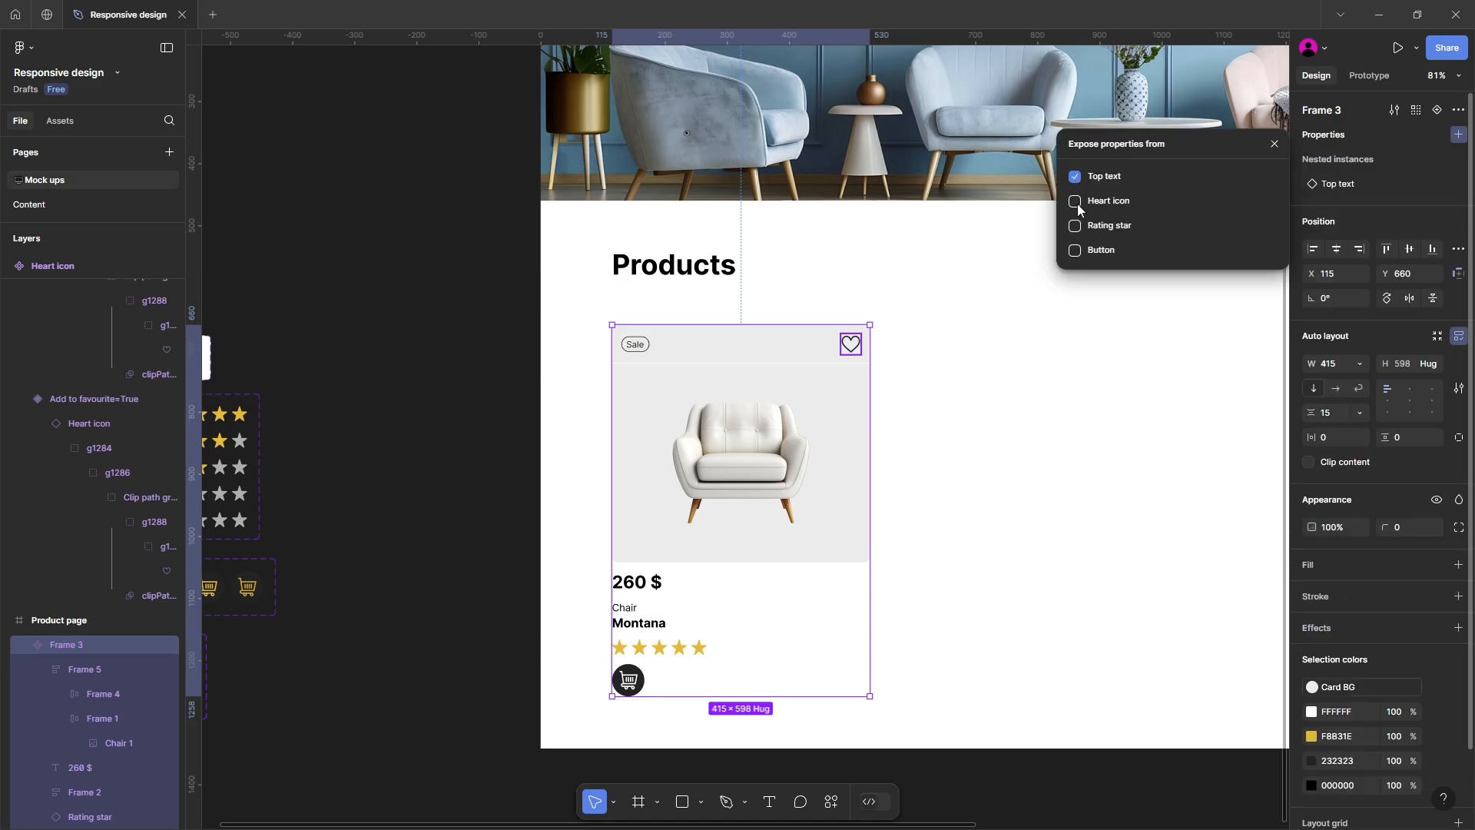
left_click(1075, 200)
left_click(1075, 225)
left_click(1075, 249)
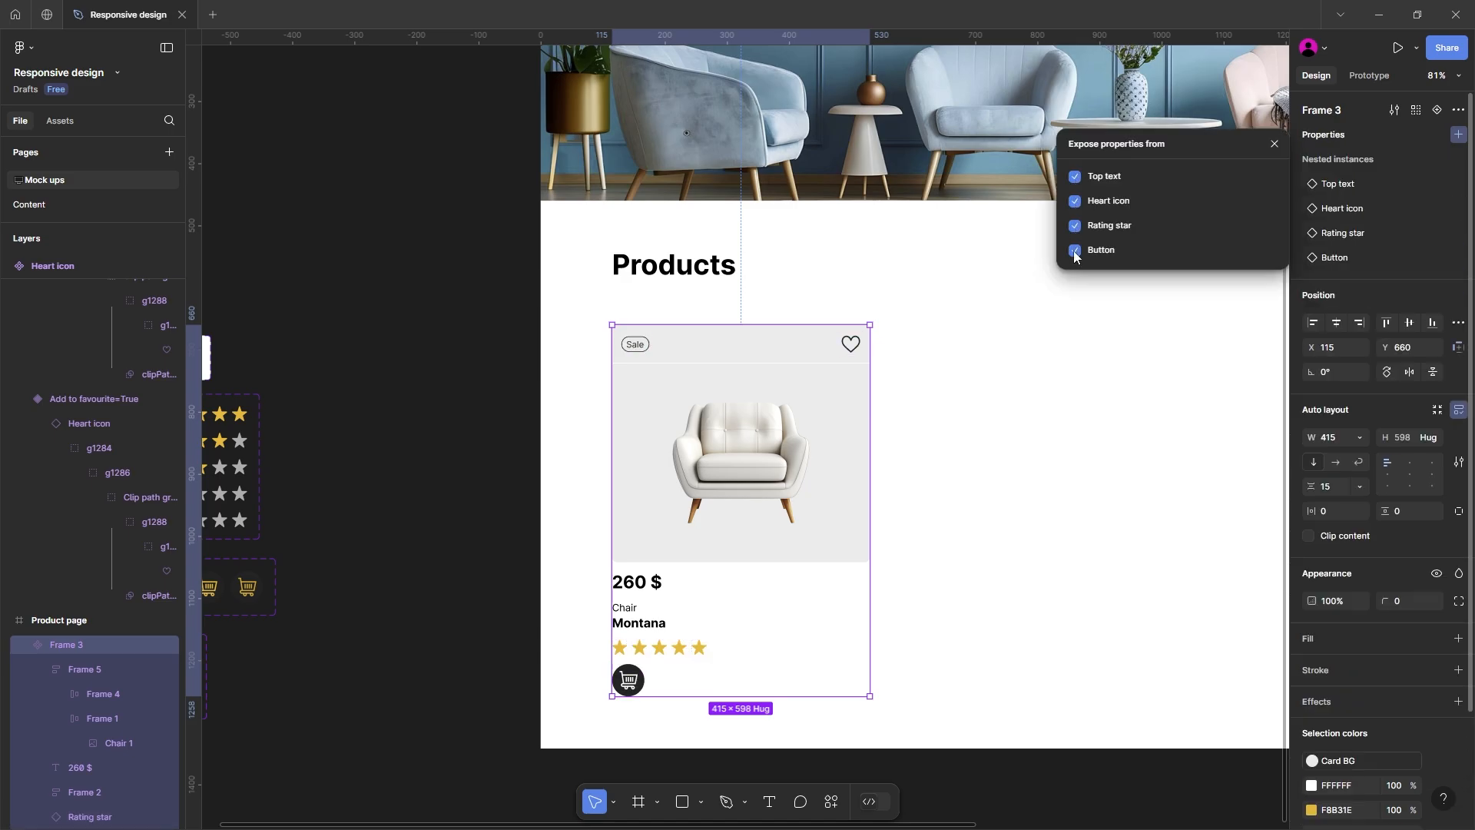
left_click(1007, 435)
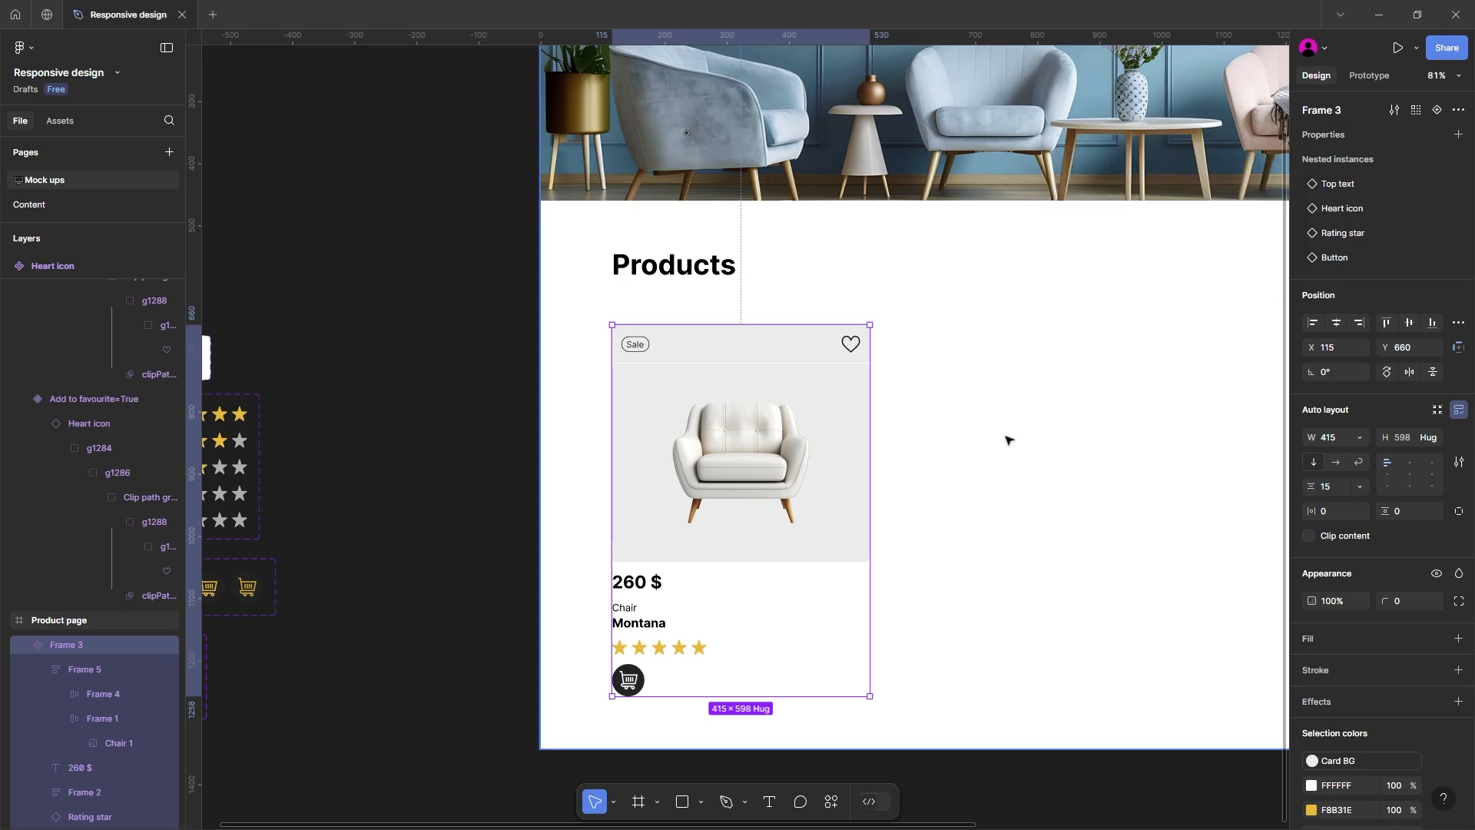
Step: Place an instance of the product card beside the original at X 607 and switch its Add to favourite property on and off
scroll(1008, 435, "down", 2)
left_click_drag(783, 440, 780, 407)
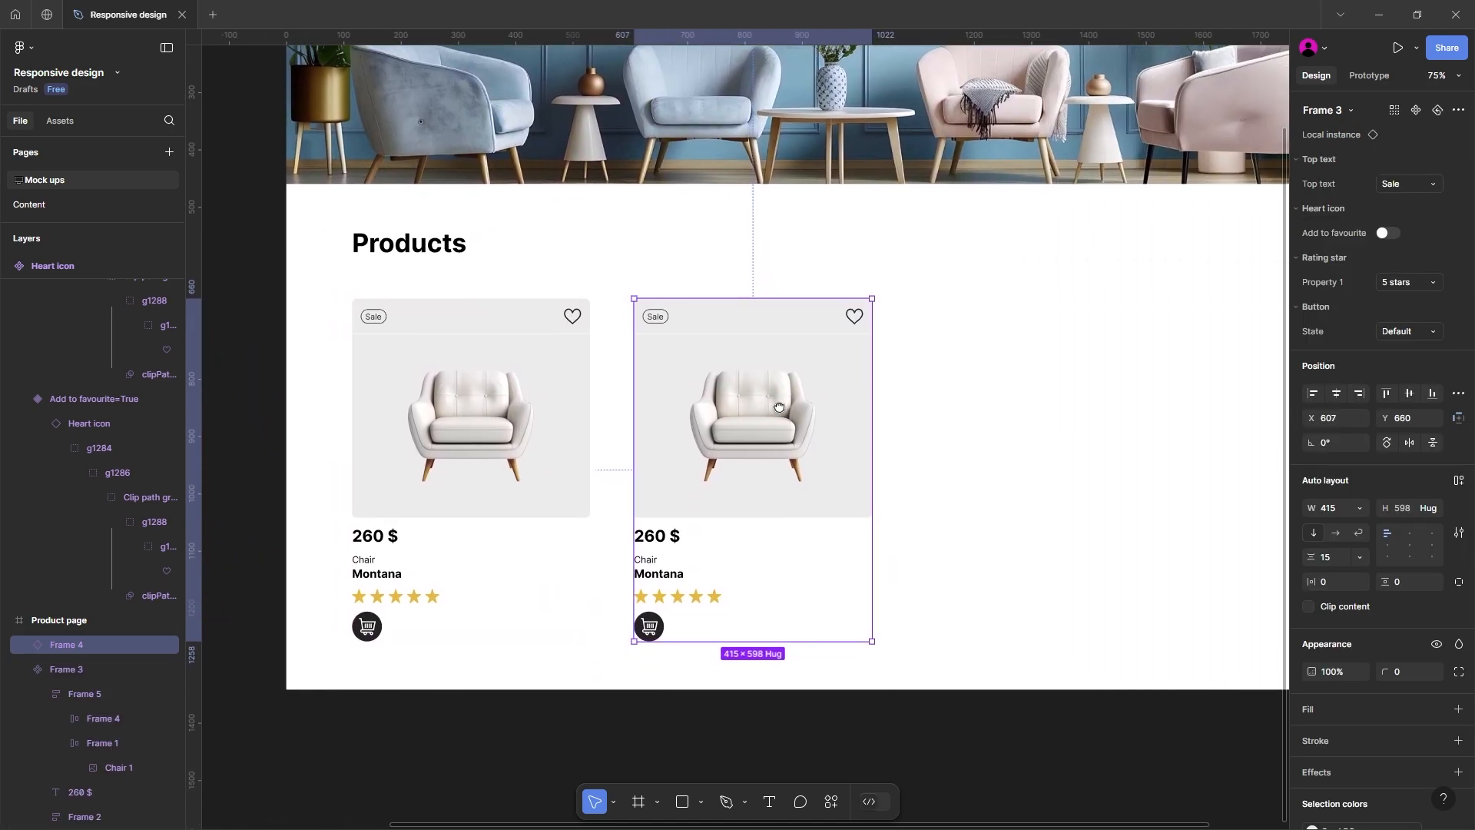
left_click(1383, 234)
left_click(1385, 235)
Step: Try the New top text, 3 stars rating and Hover button state on the card instance, and delete that instance
left_click(1399, 183)
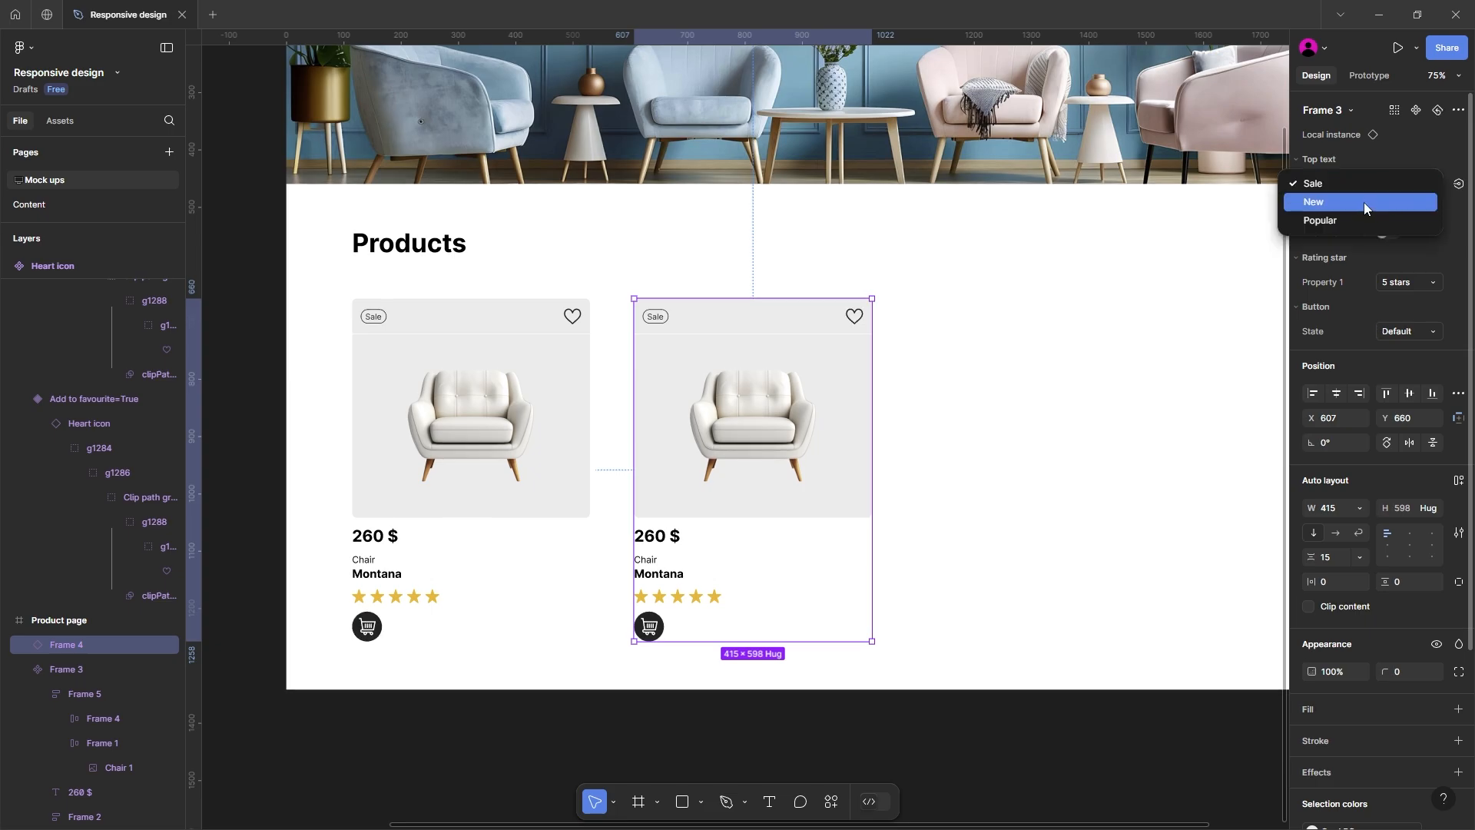
left_click(1363, 202)
left_click(1387, 282)
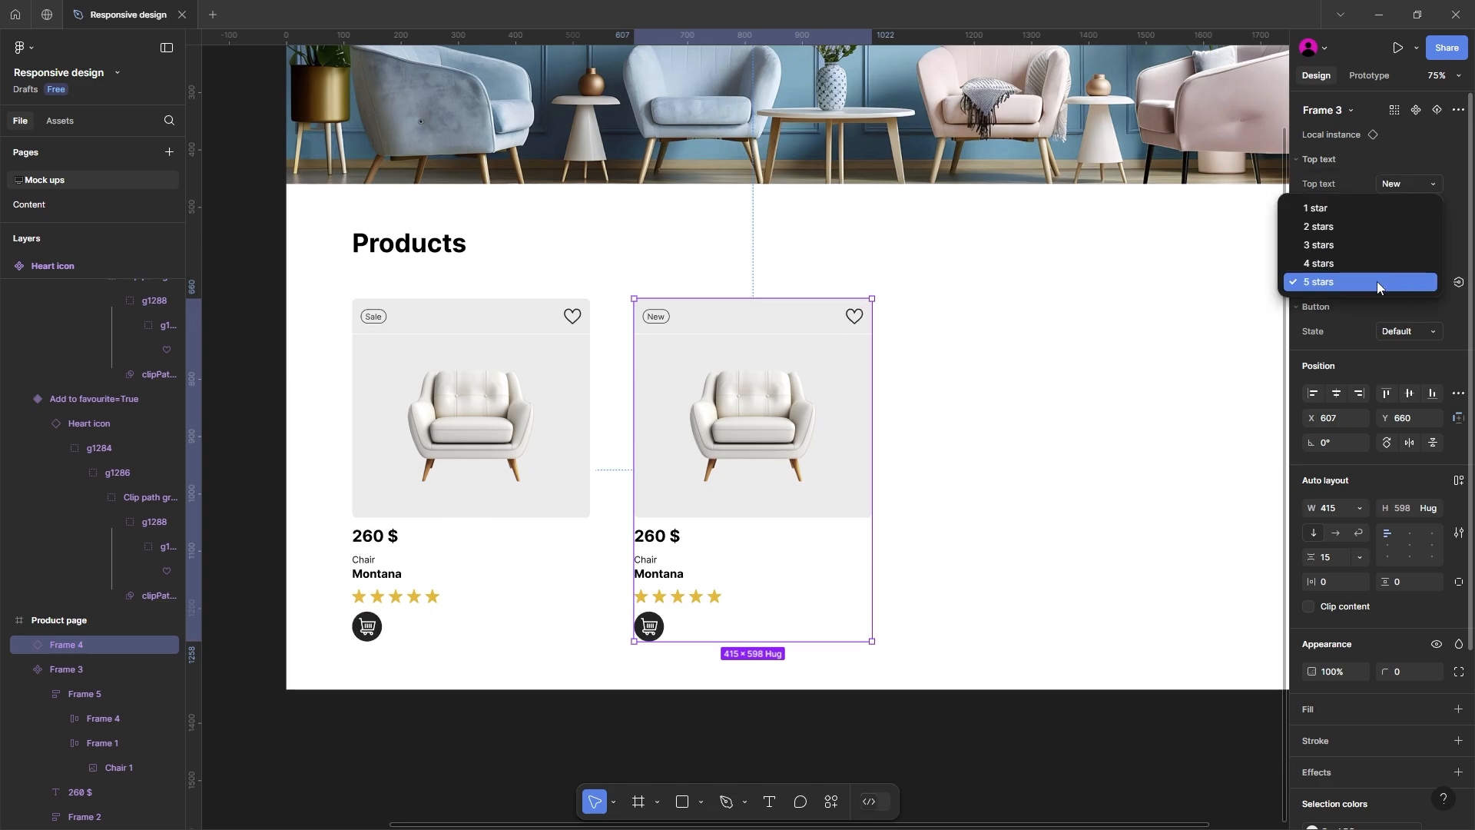
left_click(1351, 261)
left_click(1399, 282)
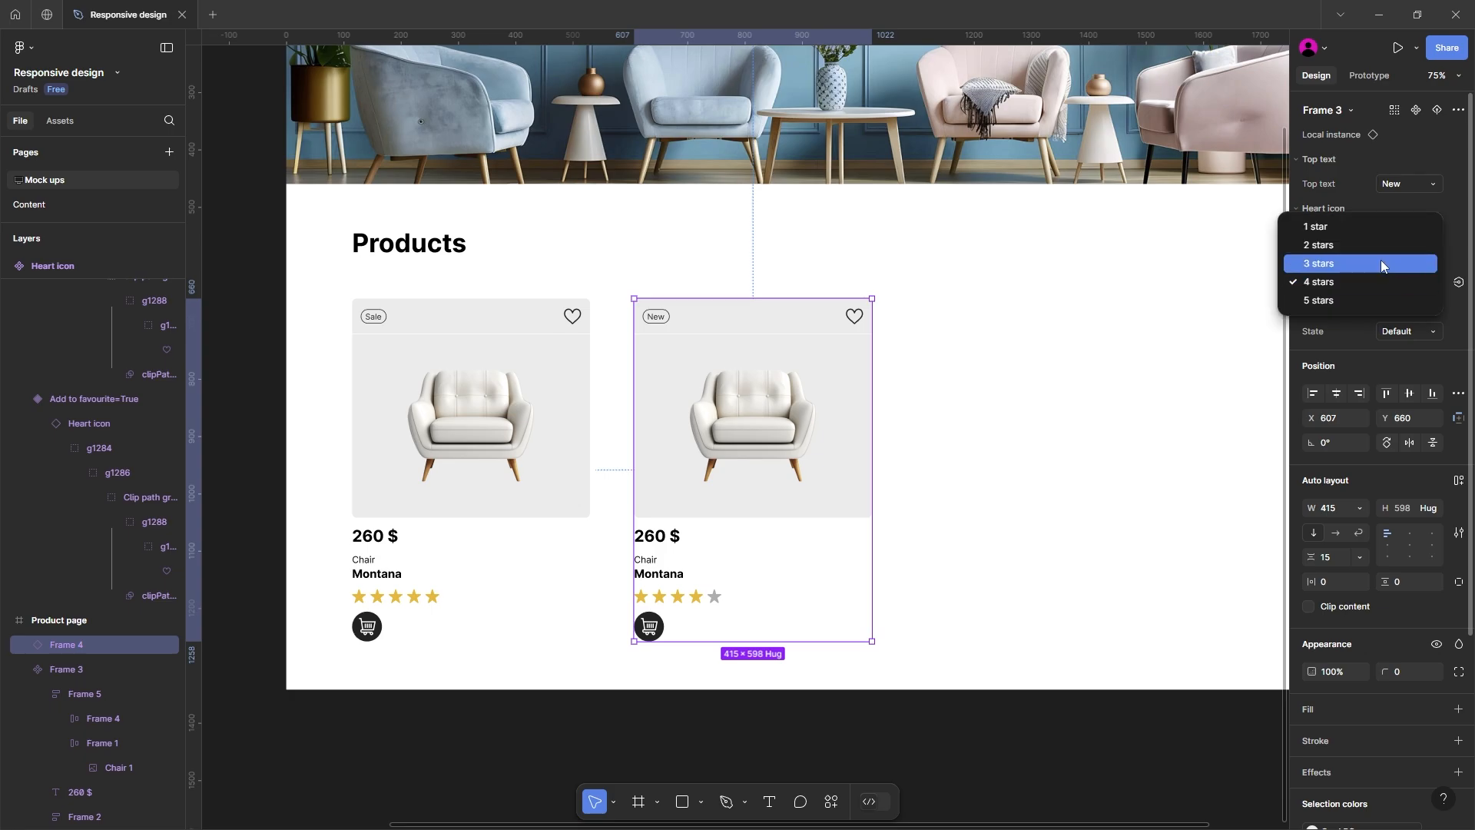
left_click(1380, 260)
left_click(1389, 331)
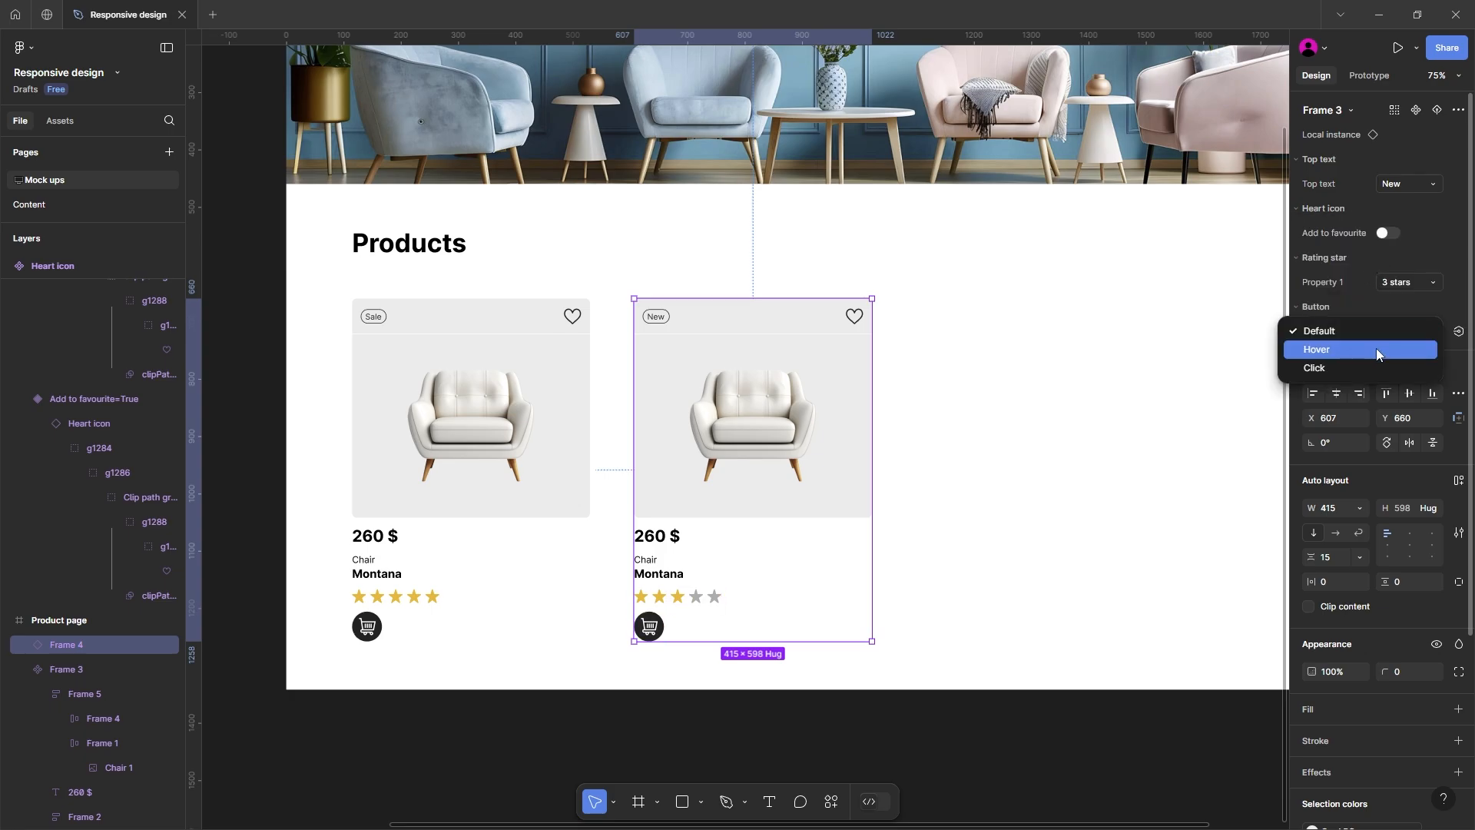
left_click(1377, 349)
left_click(1133, 366)
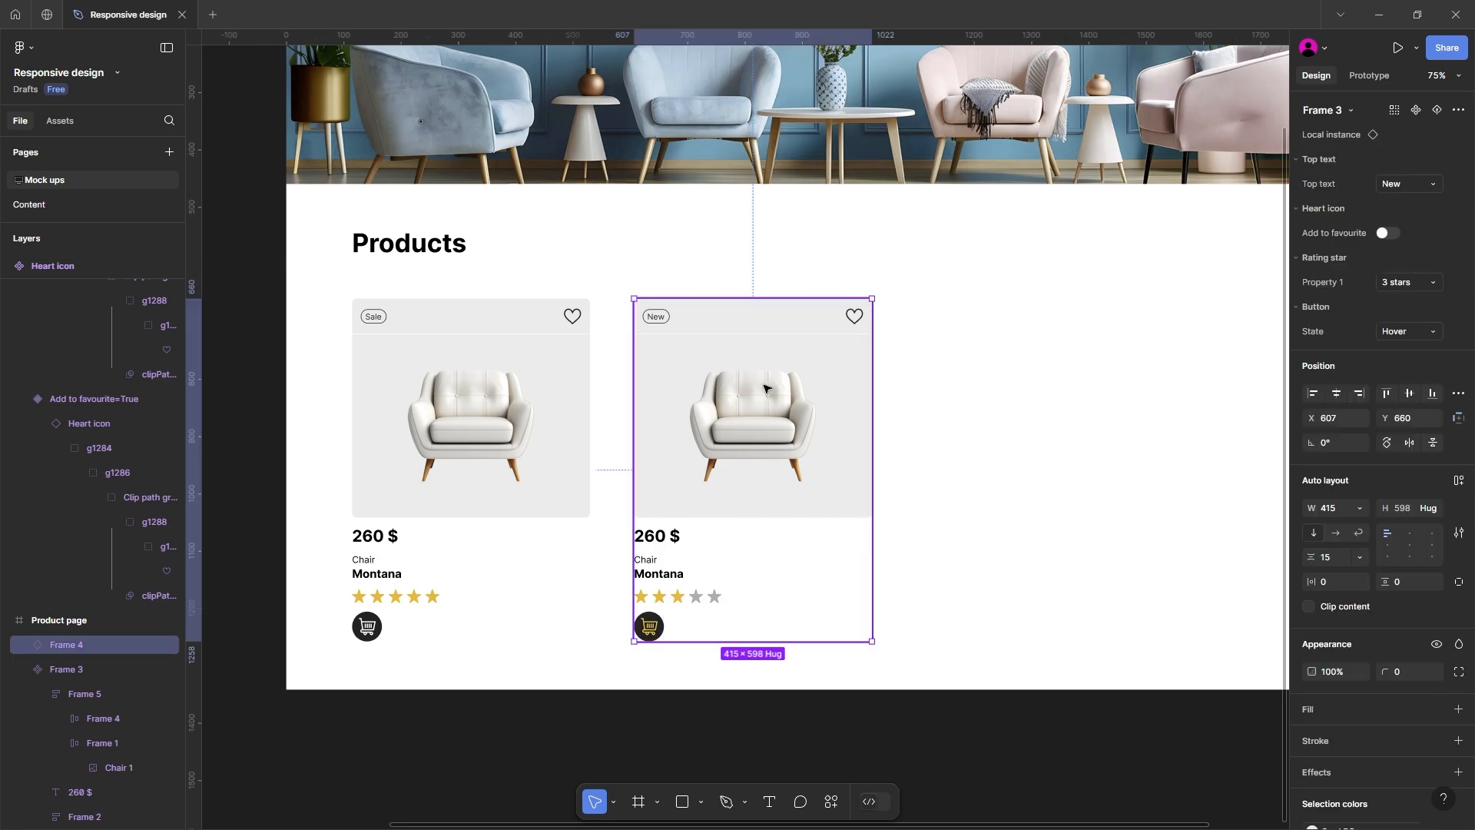
key("Delete")
Step: Create a Boolean property named Show button with the value True on the product card component
left_click_drag(692, 421, 902, 408)
left_click(678, 379)
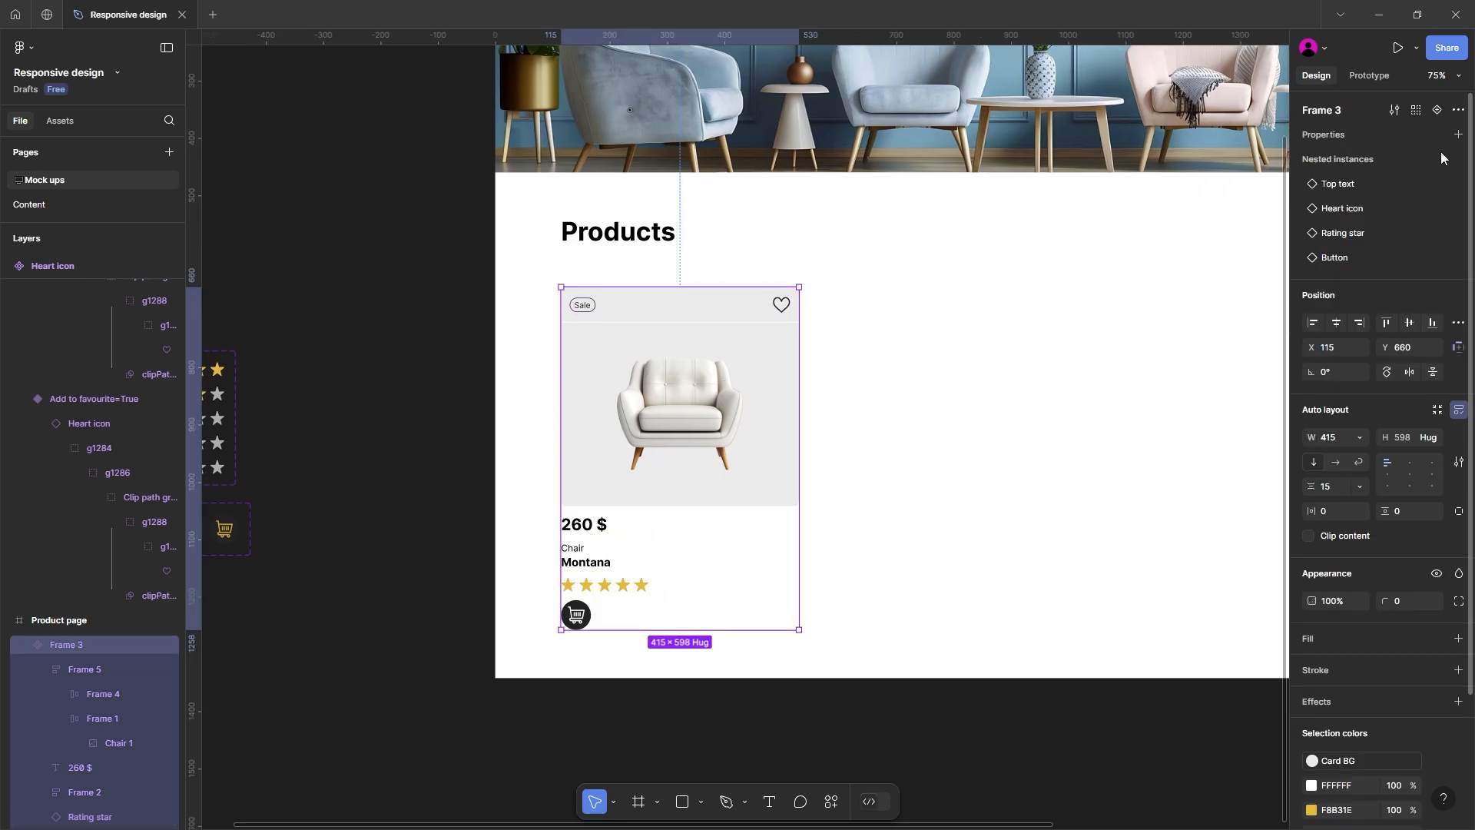
left_click(1458, 135)
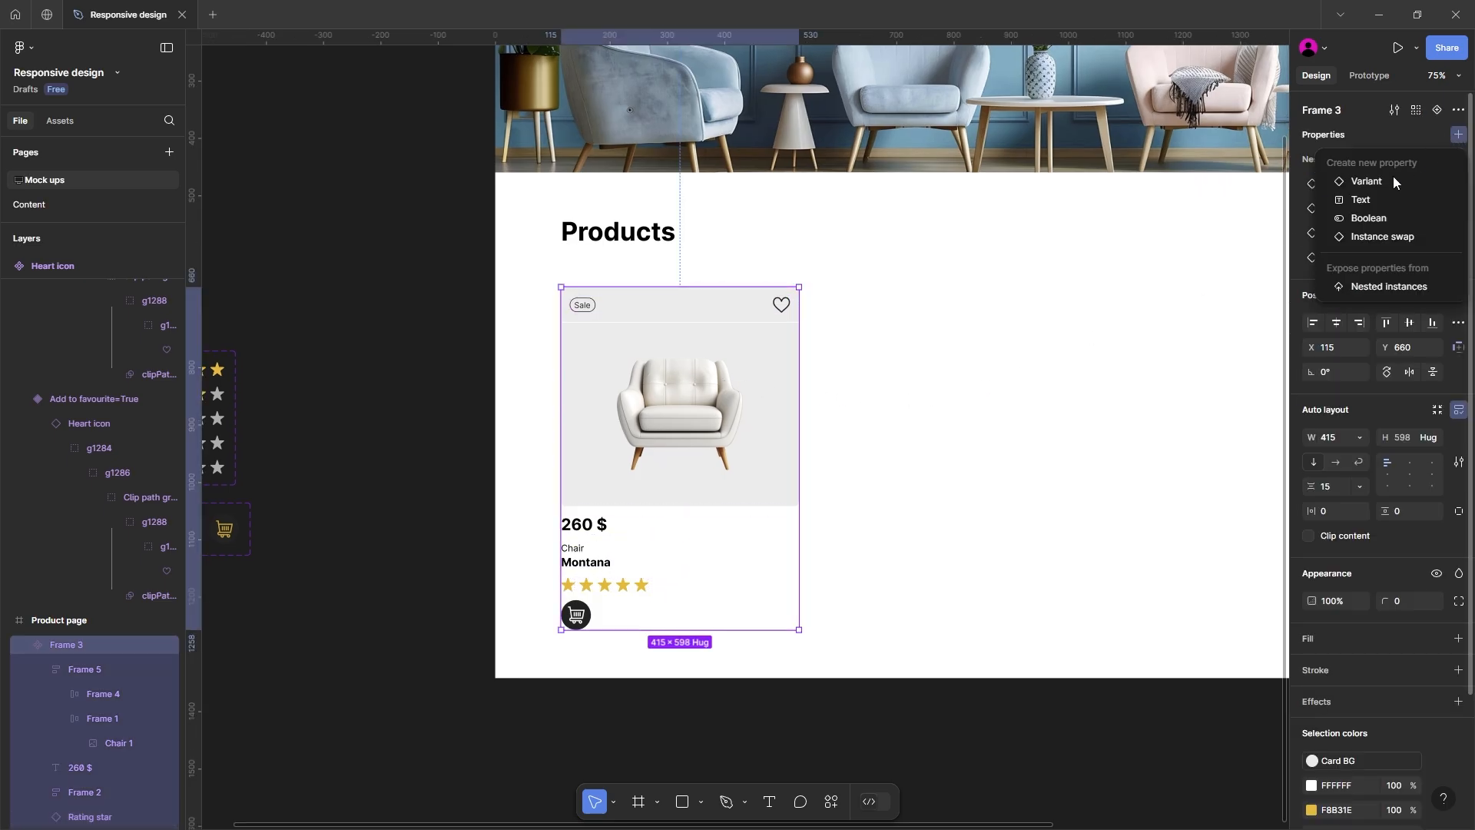
left_click(1352, 219)
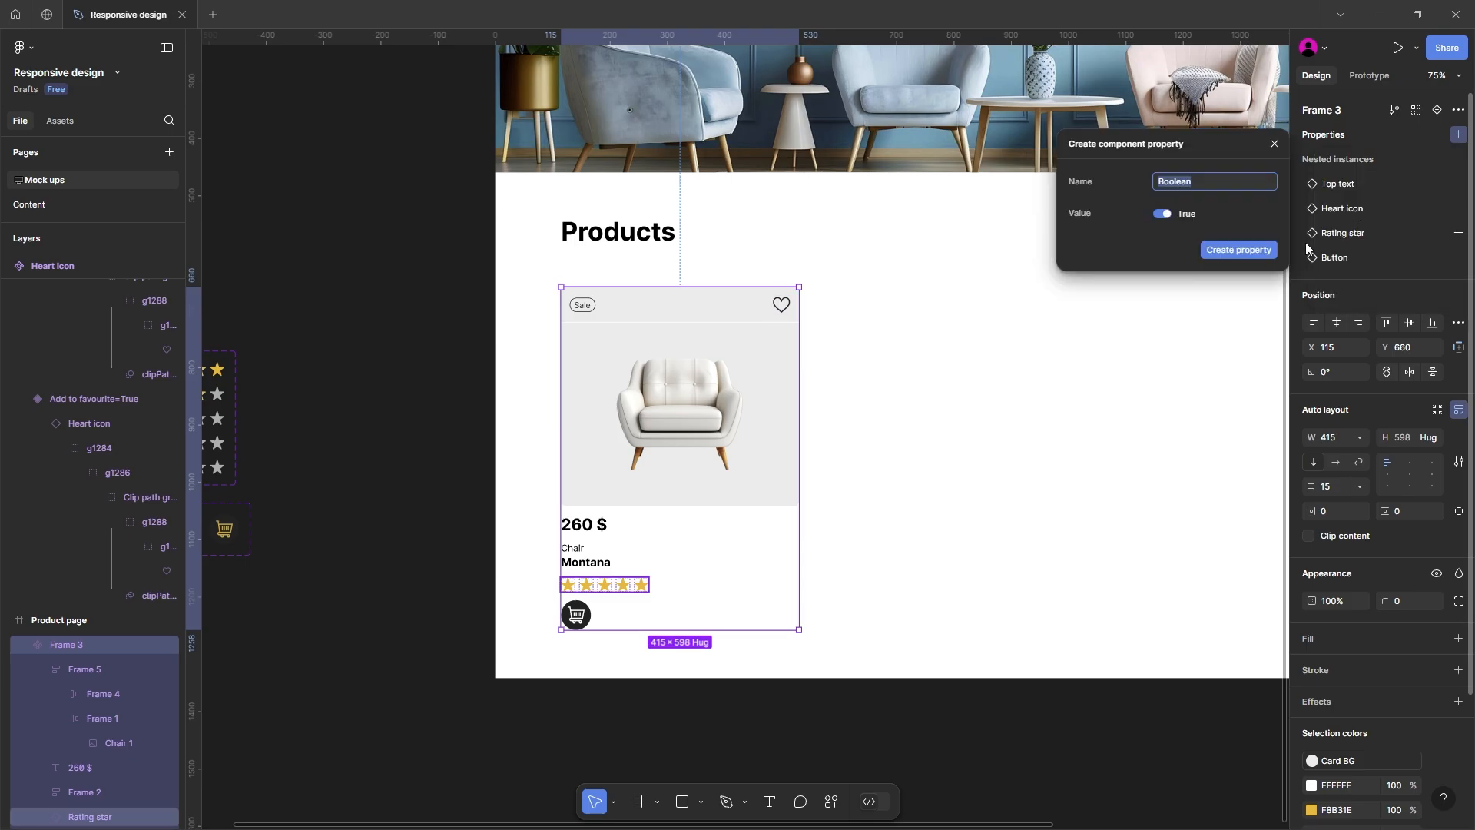
type("Show button")
left_click(1237, 251)
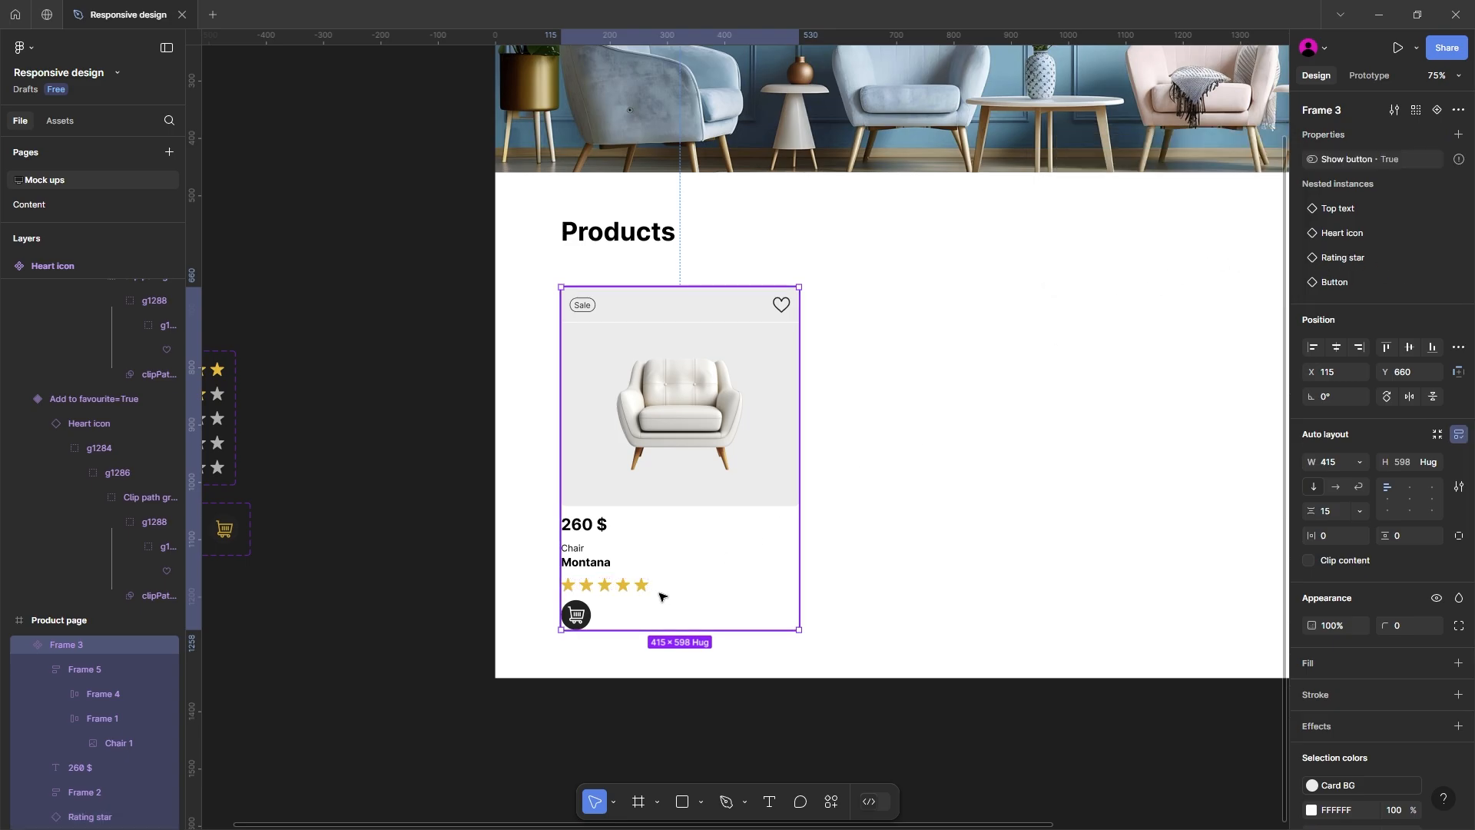
Step: Link the cart button's visibility to the Show button property
left_click(578, 615)
left_click(1433, 472)
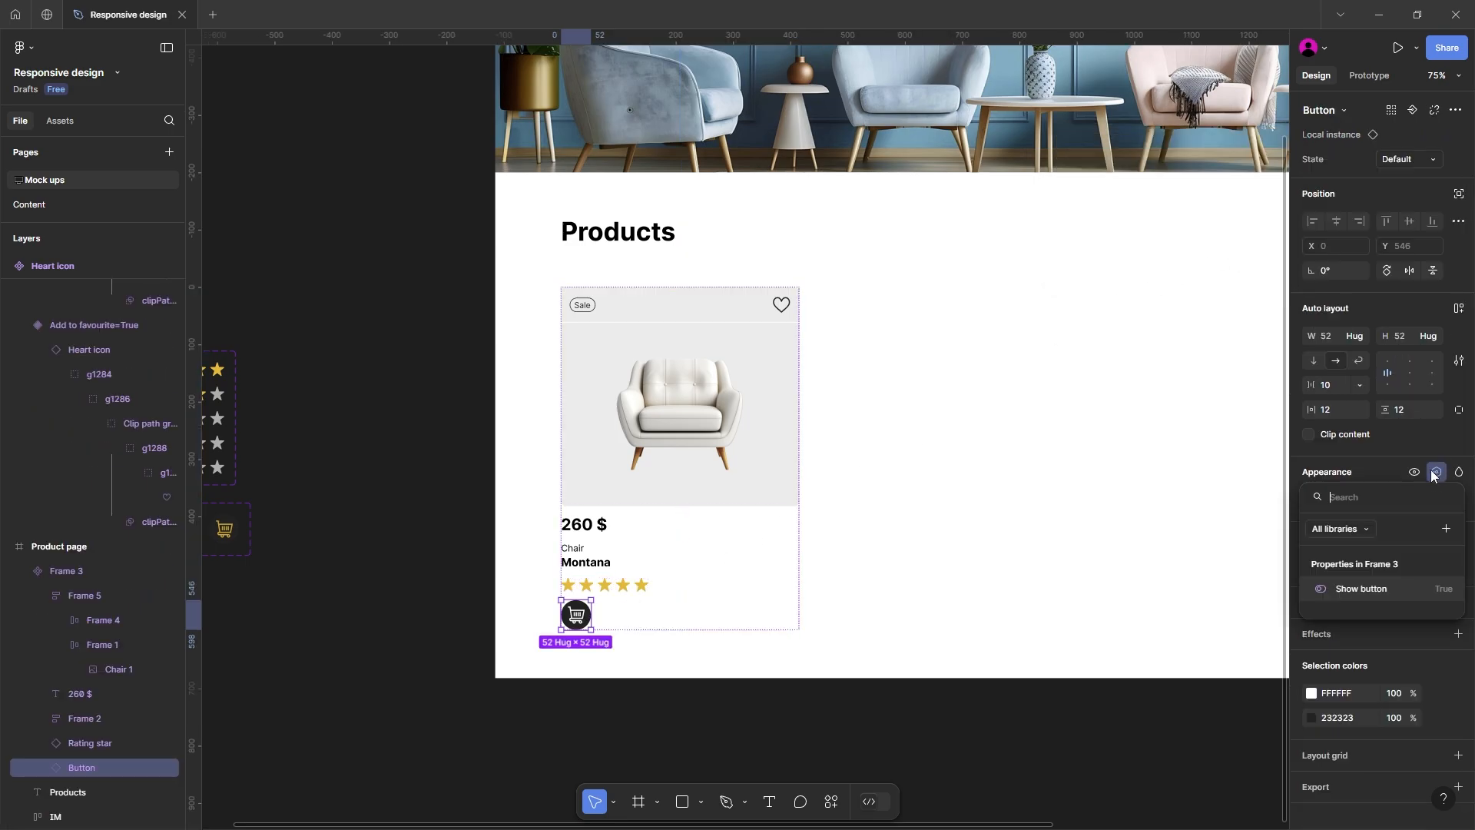
left_click(1361, 589)
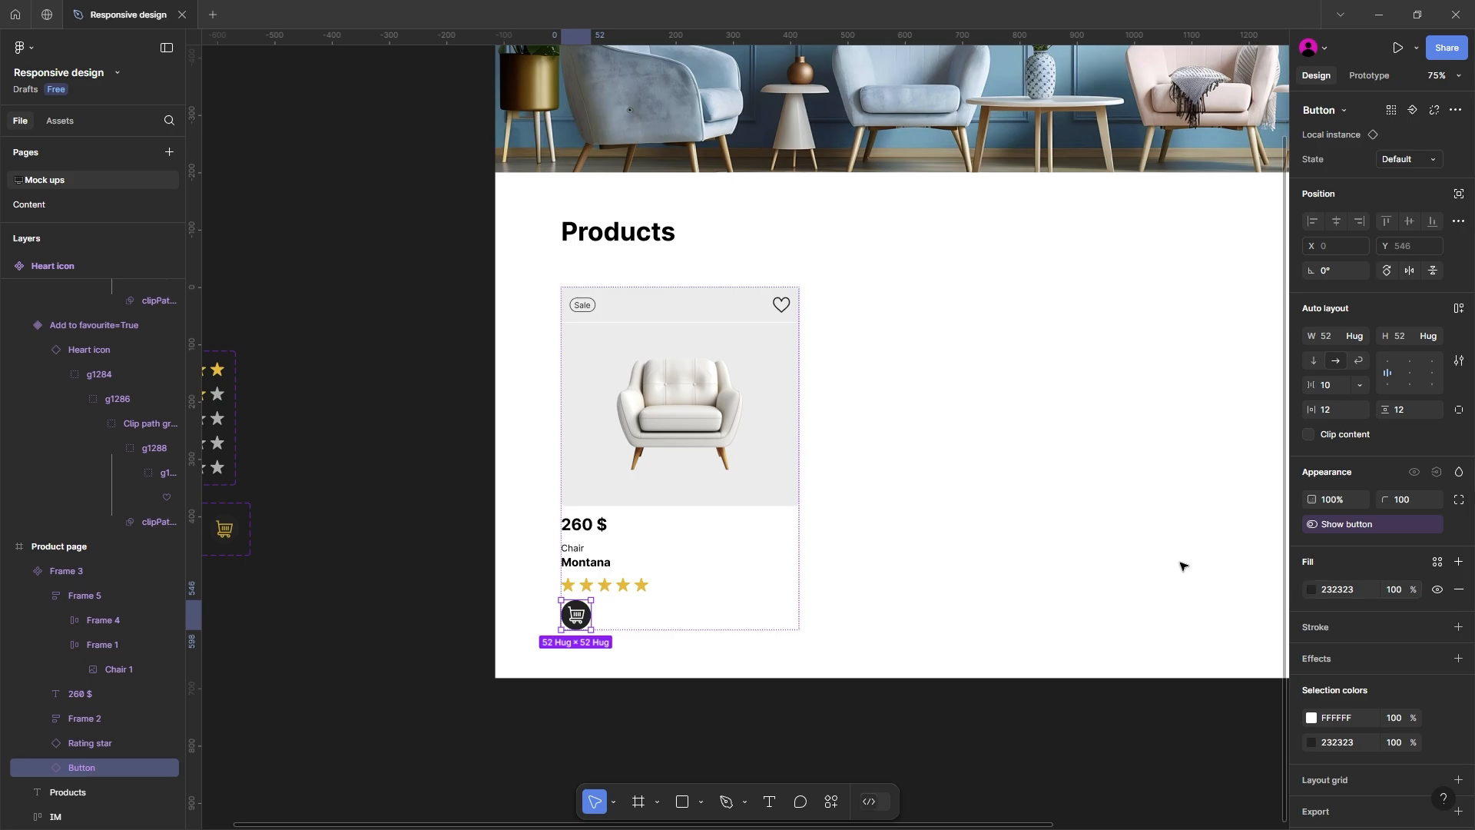
Step: Create a text property named Product name with the value Montana on the product card component
left_click(699, 401)
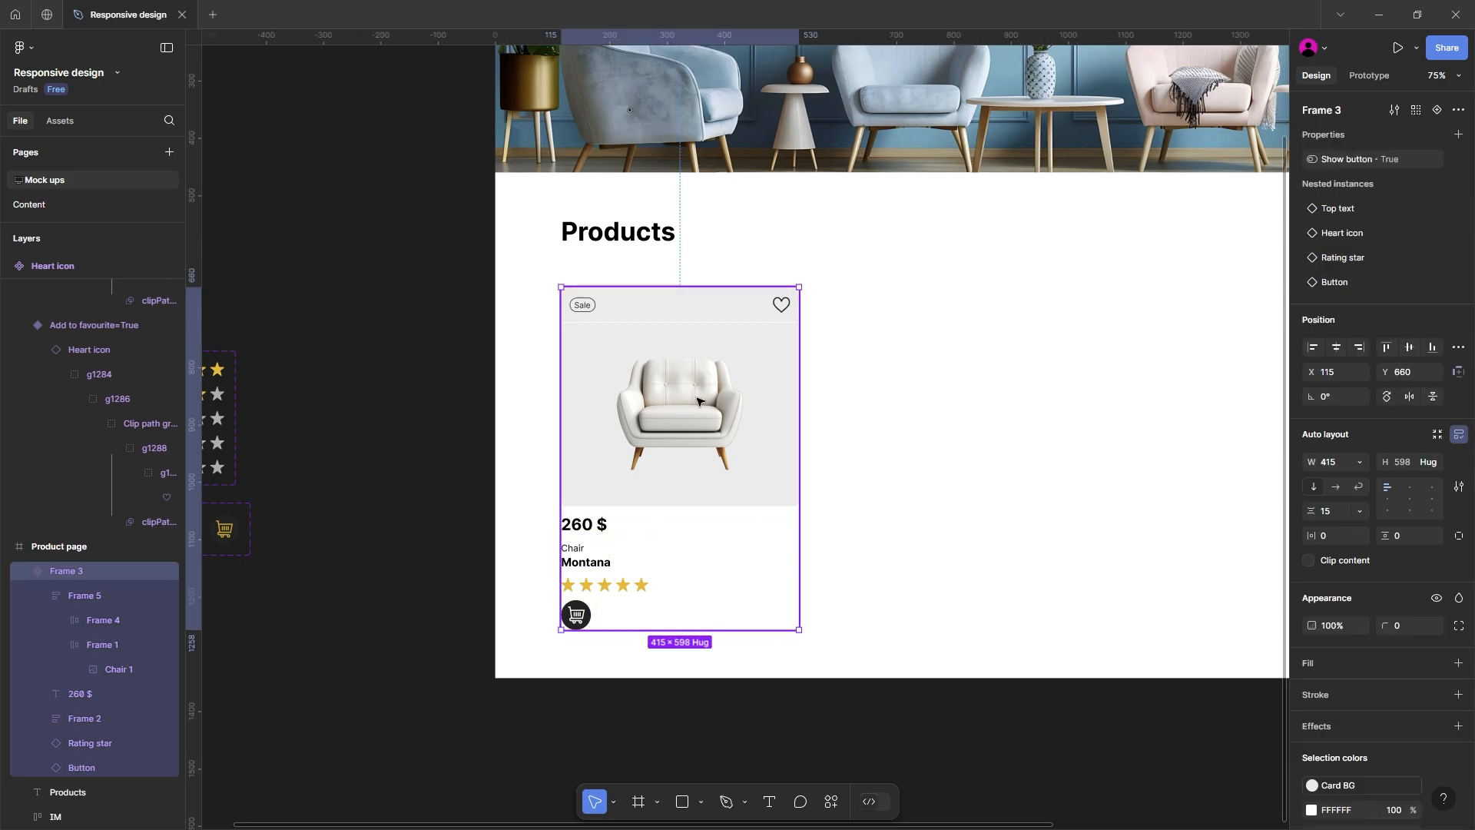
left_click(1457, 135)
left_click(1361, 200)
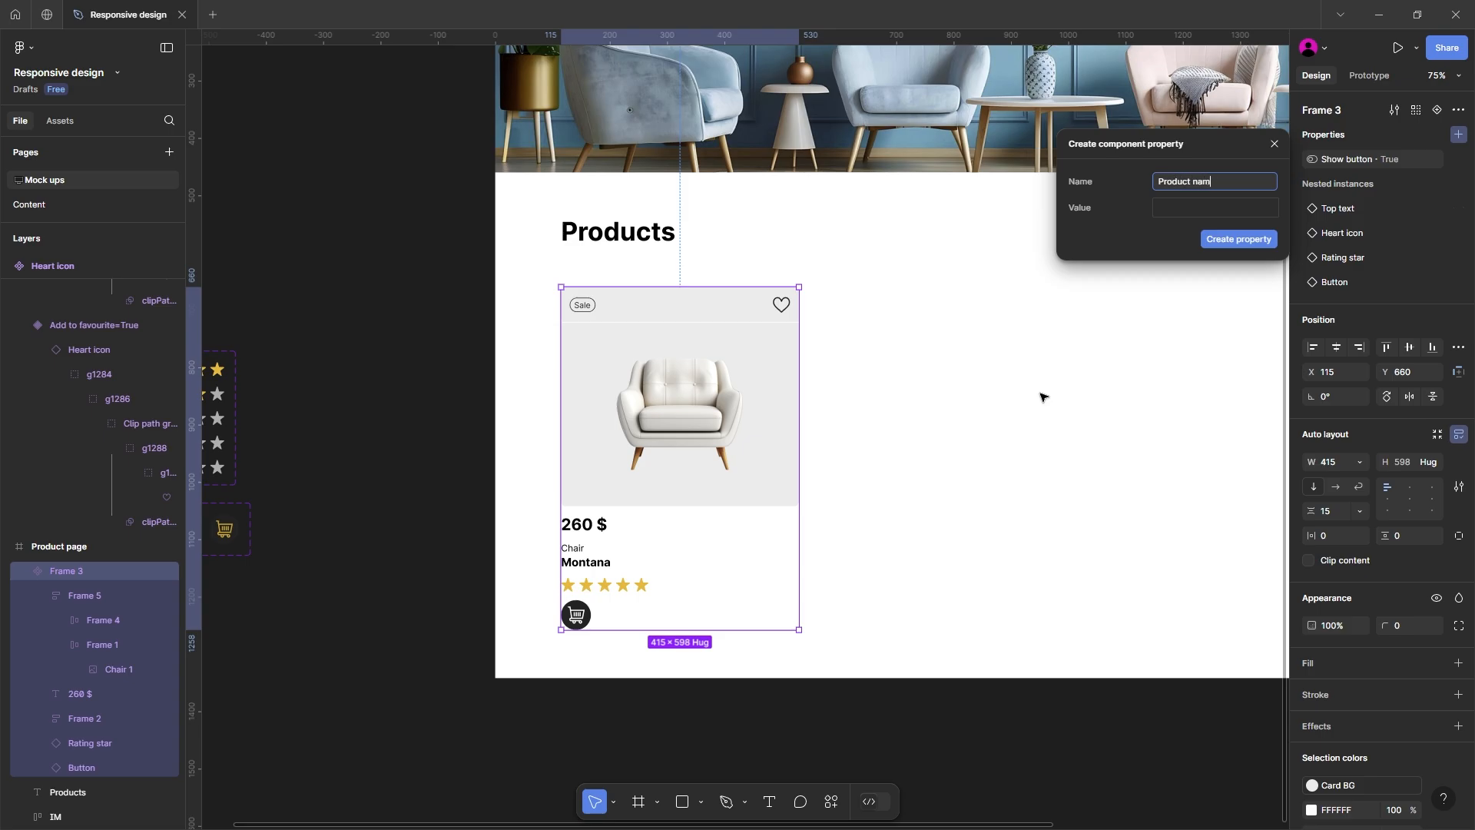
left_click(1183, 204)
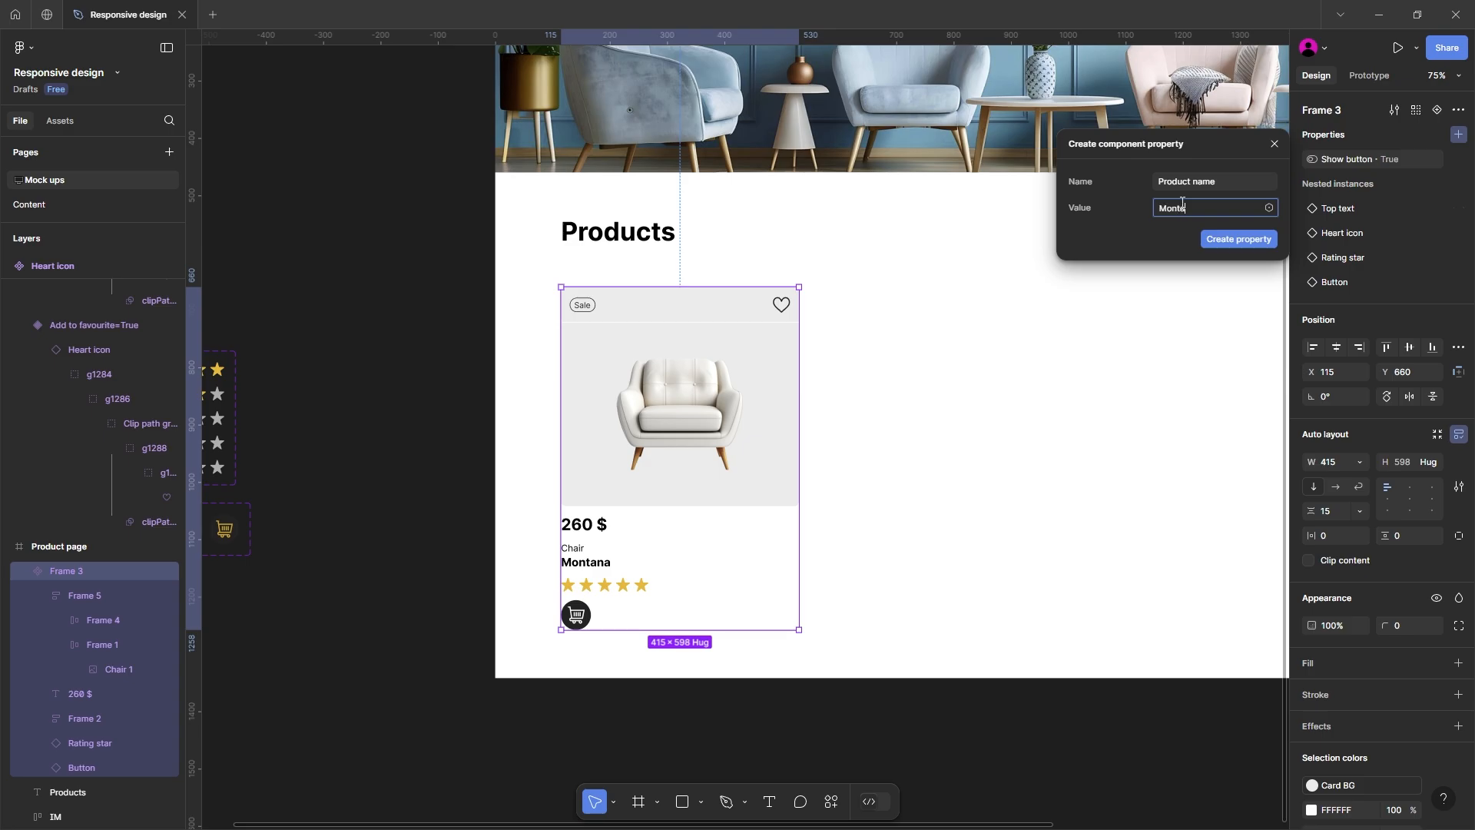
key("Return")
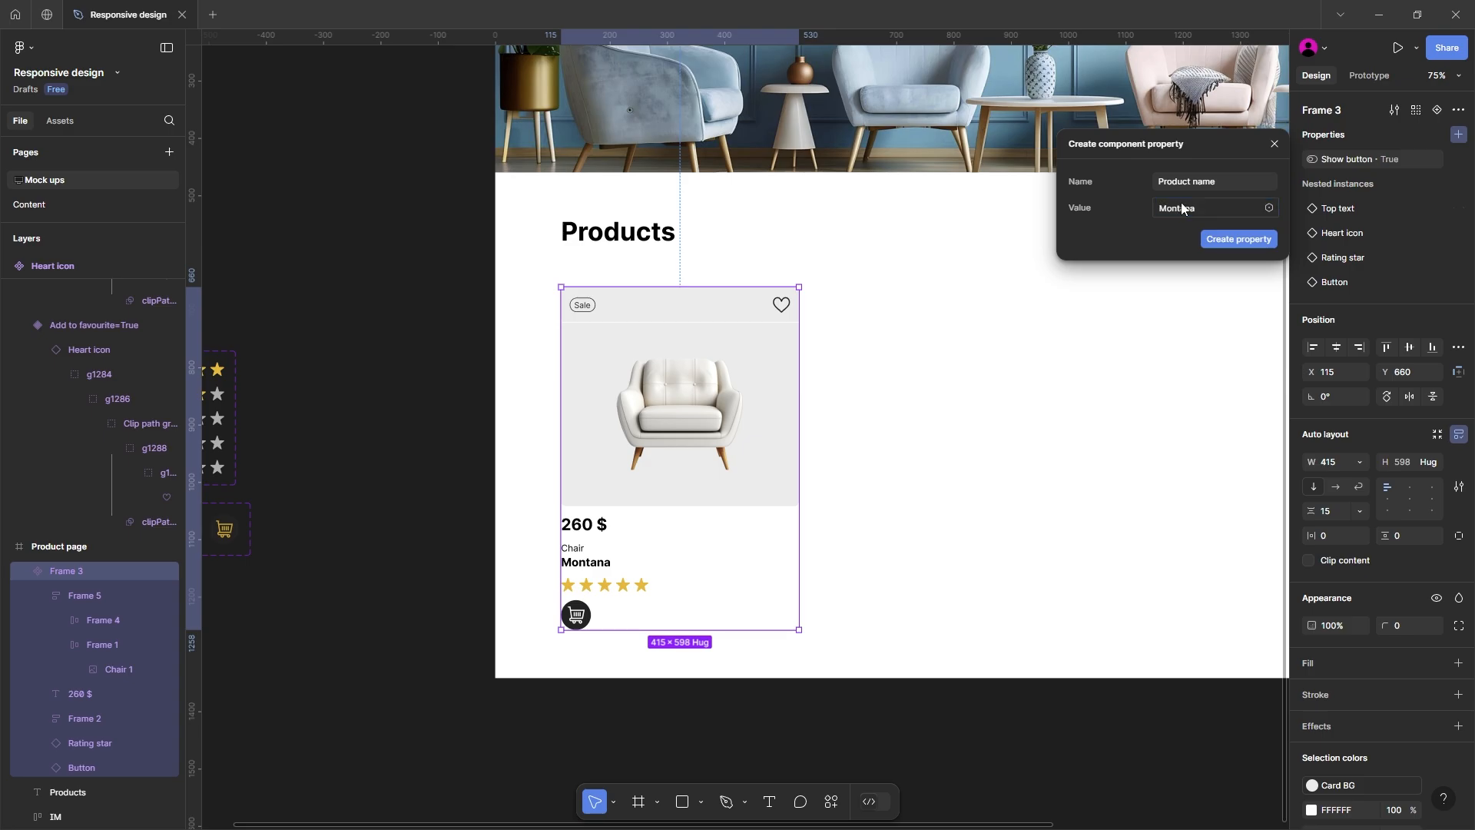
left_click(1210, 240)
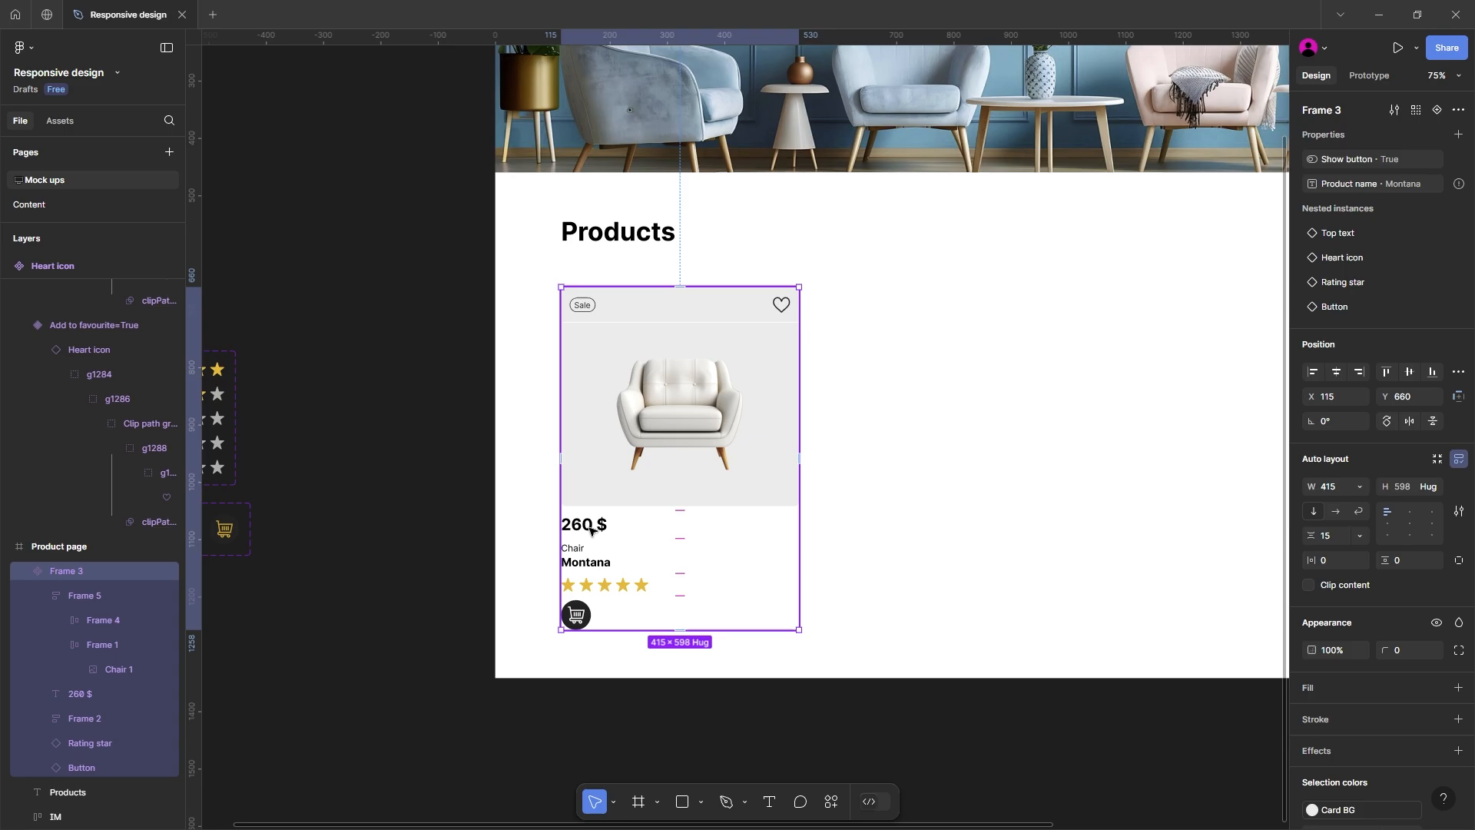
Step: Link the Montana text layer's content to the Product name property
left_click(588, 563)
left_click(588, 563)
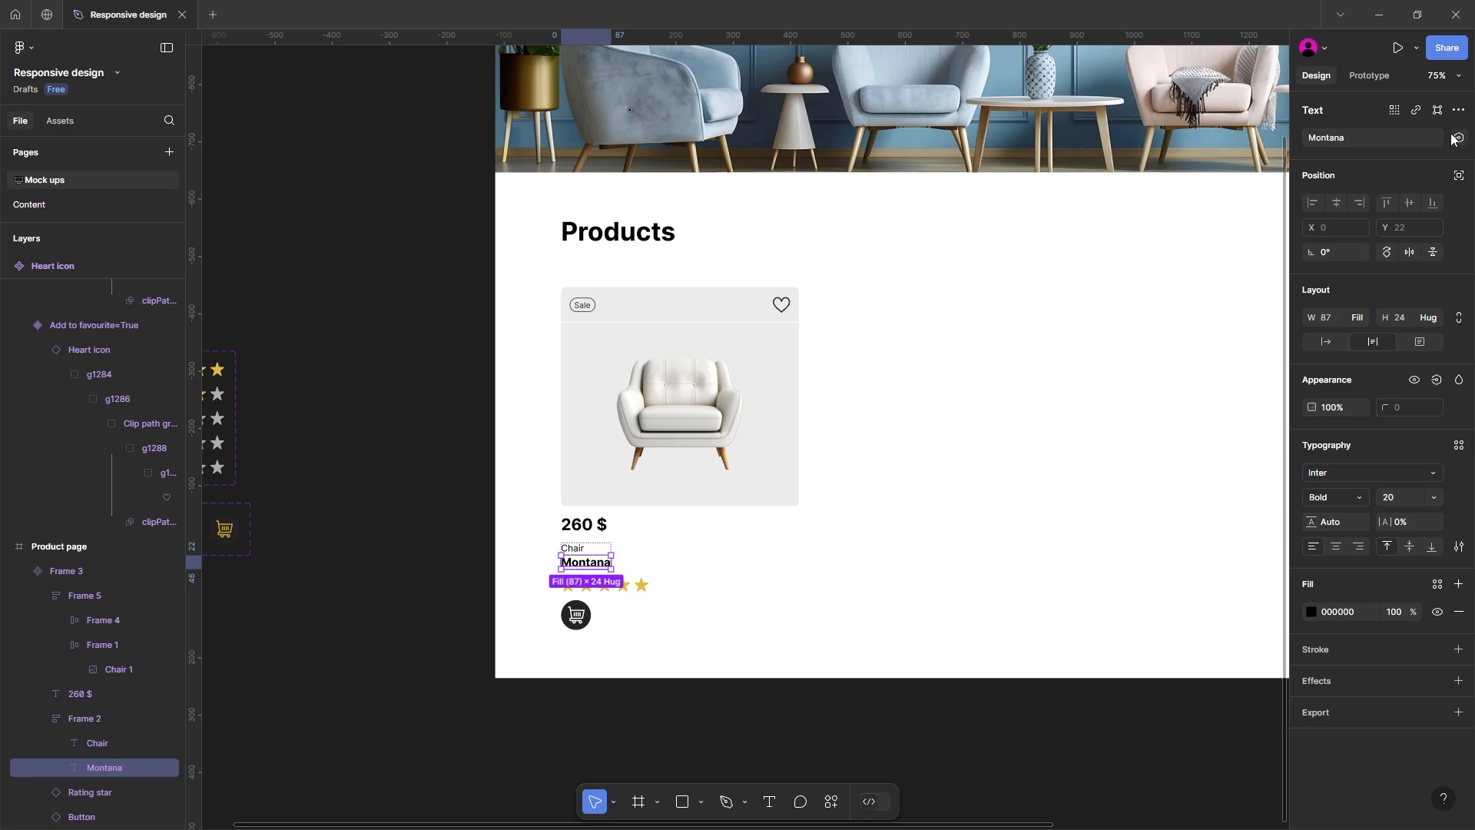
left_click(1458, 138)
left_click(1353, 255)
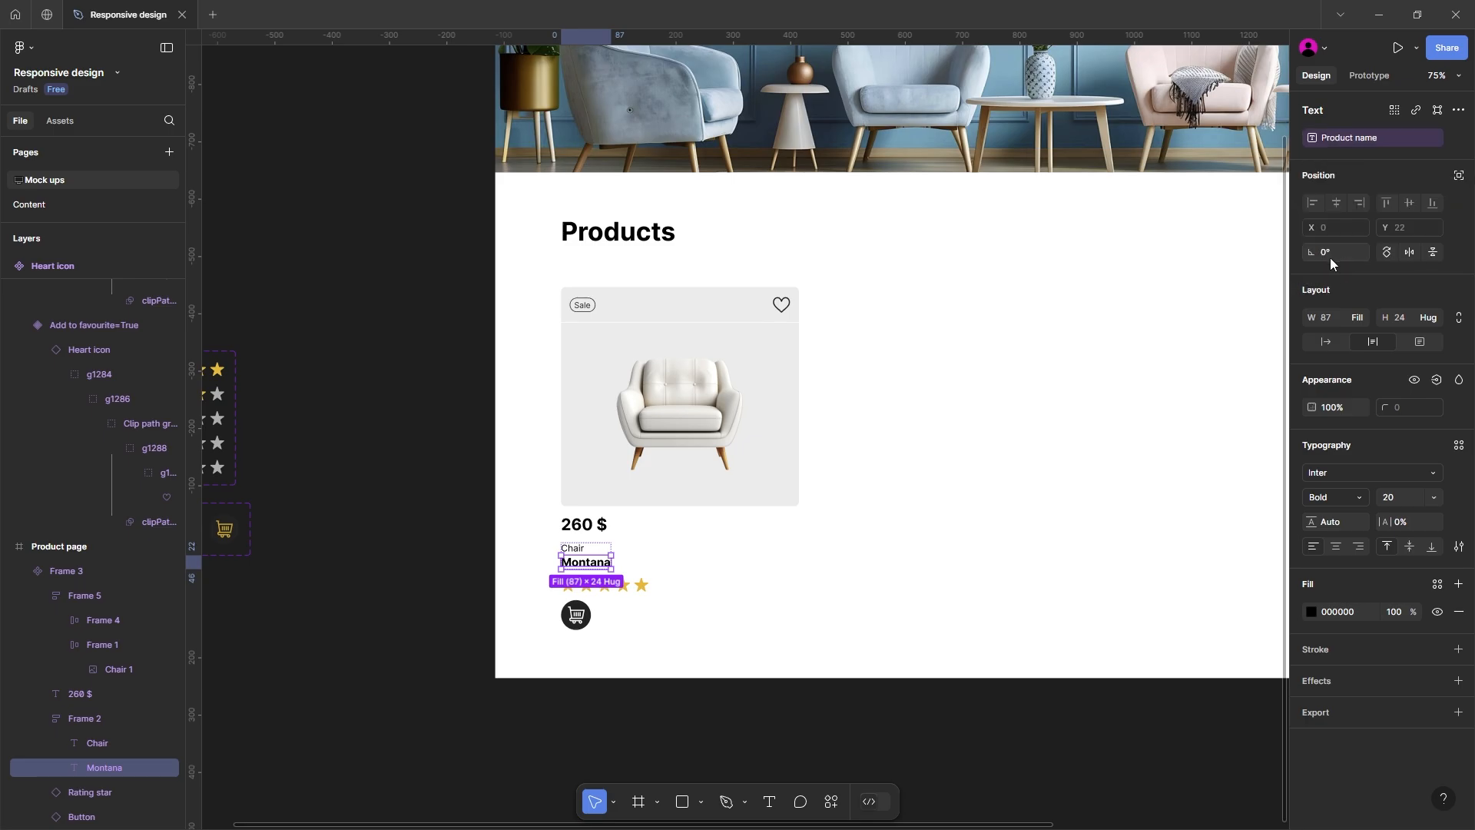
left_click(889, 455)
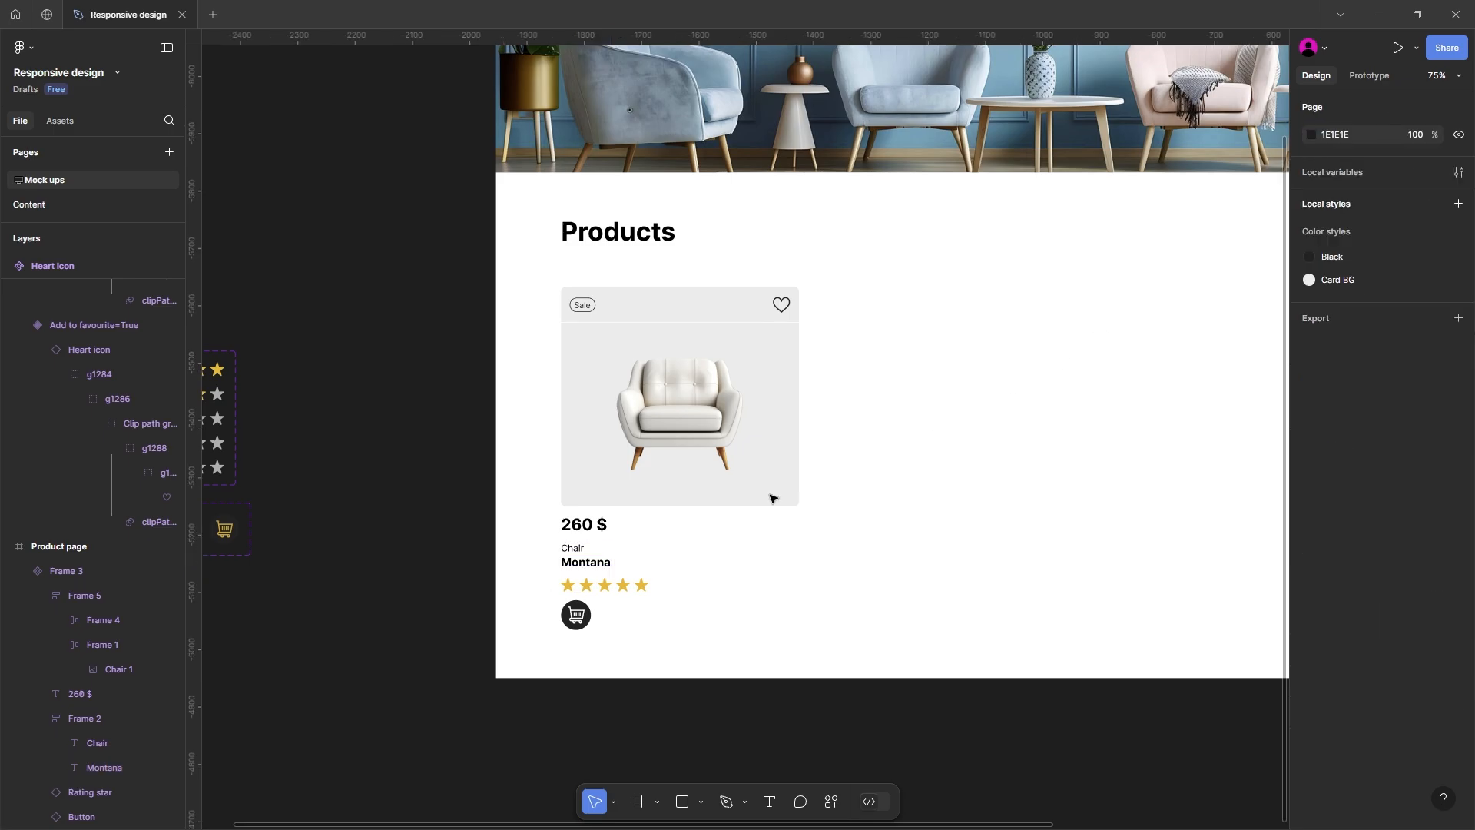
Step: Set the Montana text's font size to 24 and its resizing to auto width
left_click(588, 565, "ctrl")
left_click(1400, 496)
type("2")
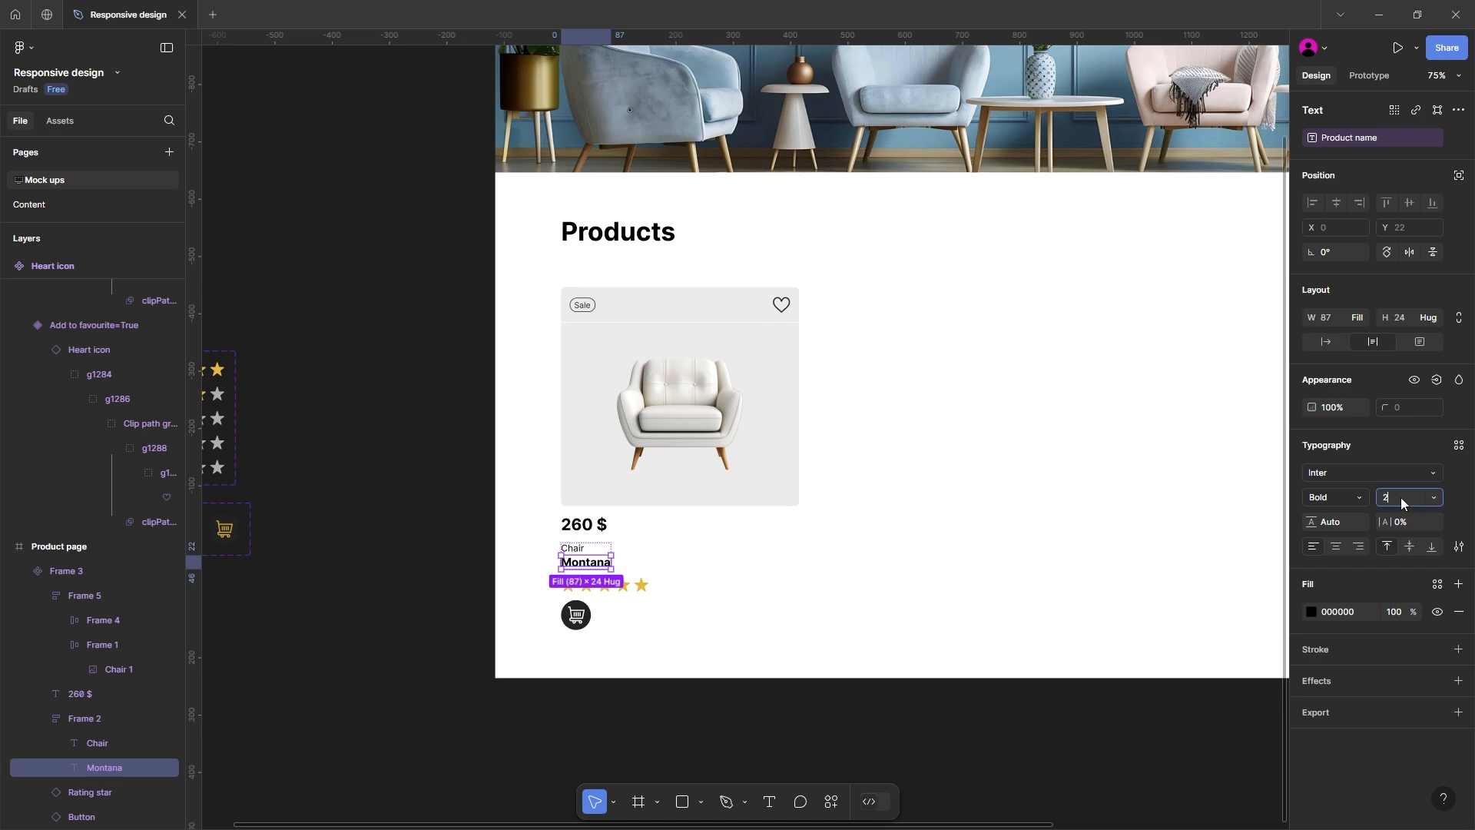
type("4")
key("Return")
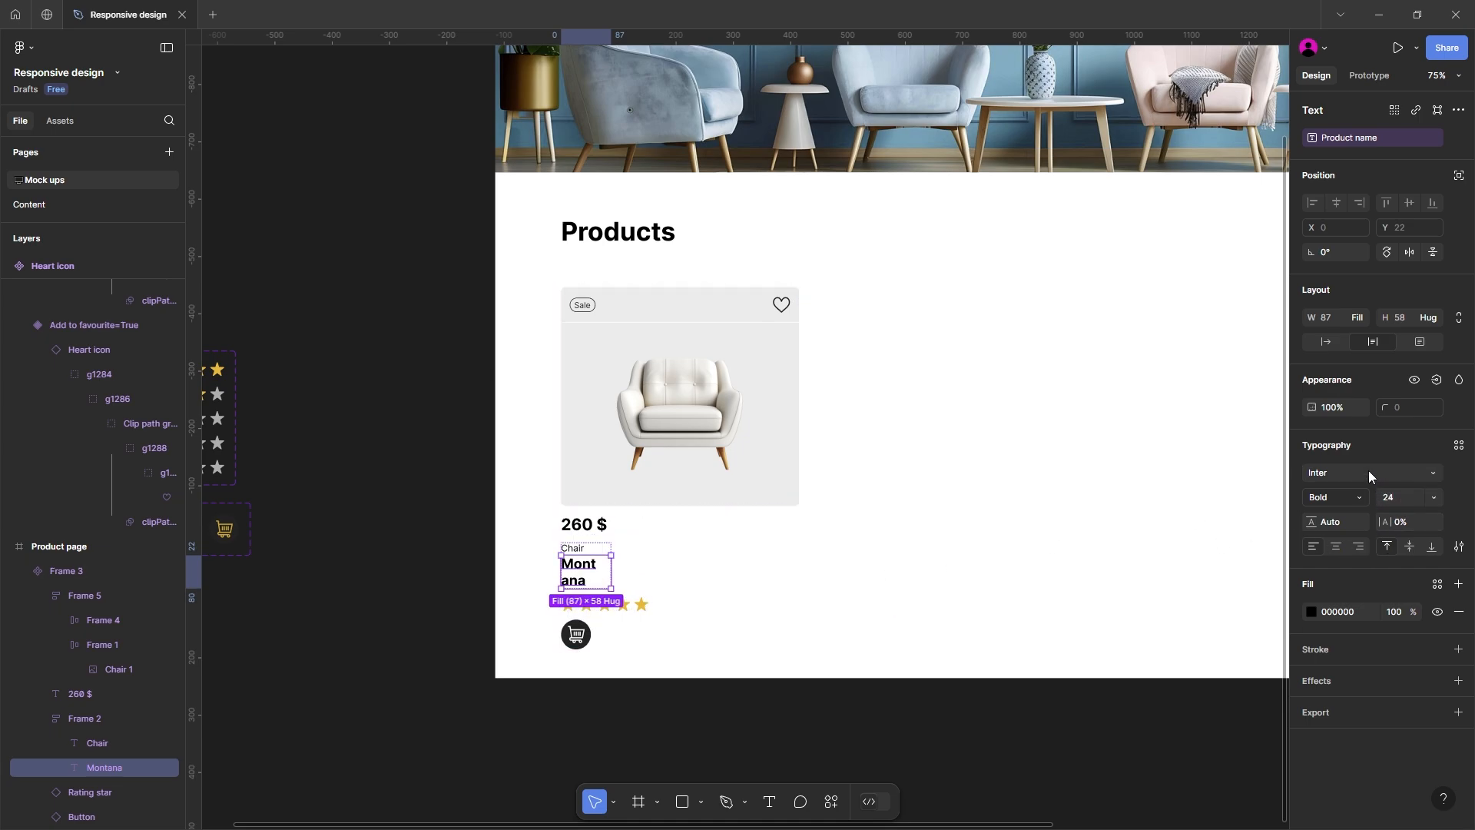
left_click(1327, 343)
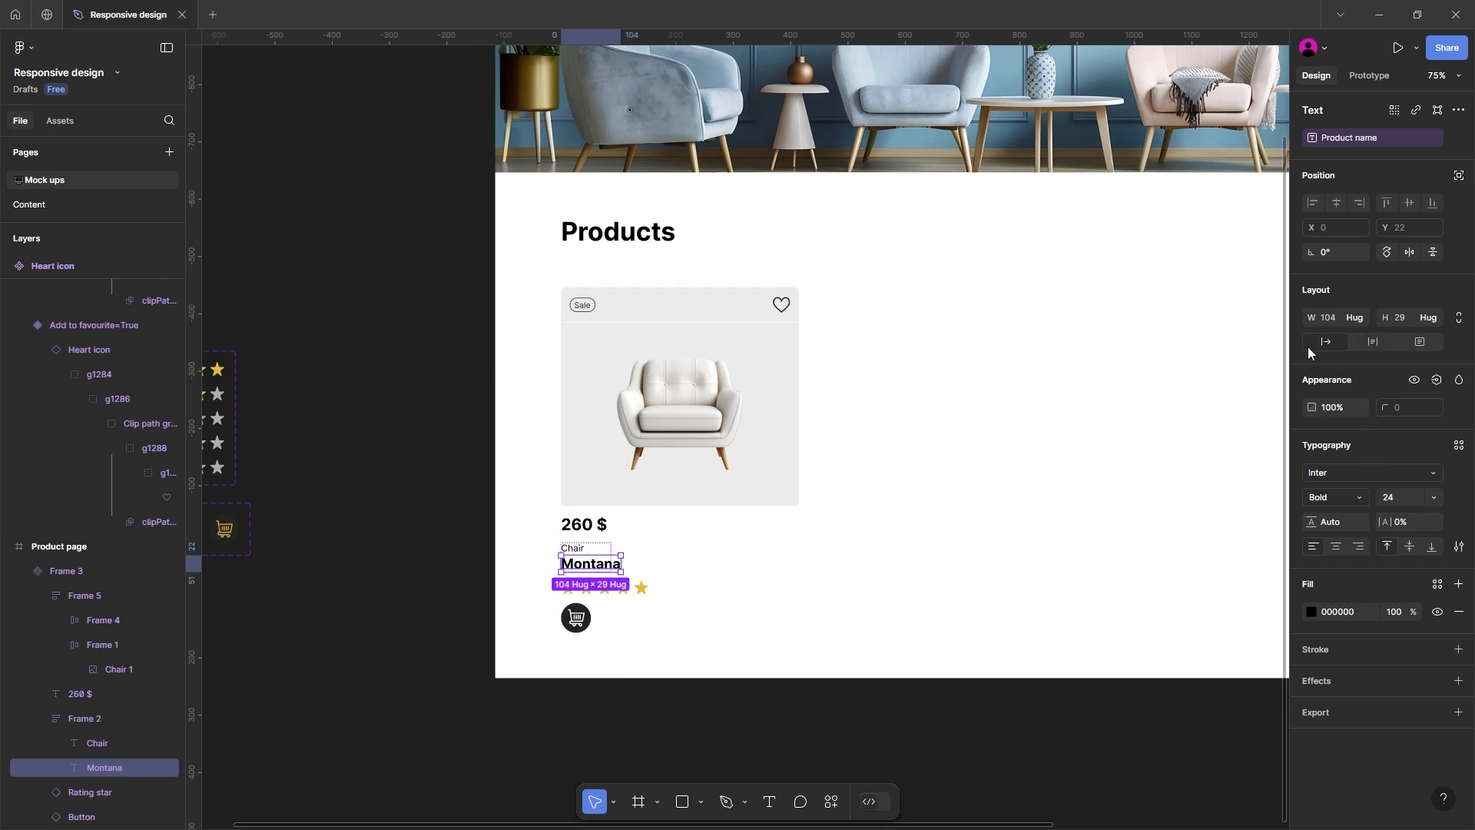
Step: Set the width of the frame holding the Chair and Montana texts to hug its contents
left_click(583, 552)
left_click(584, 552)
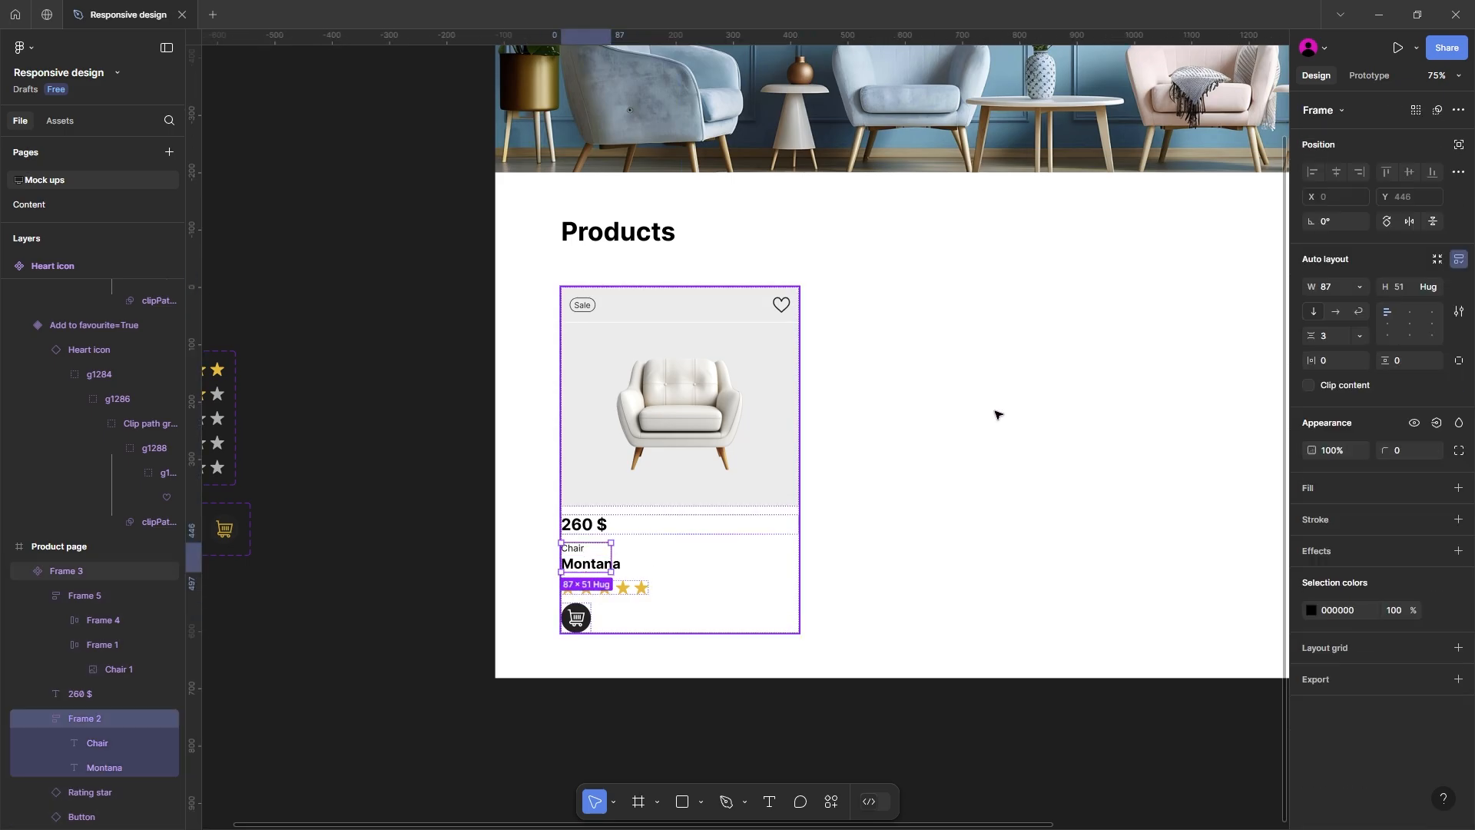
left_click(1360, 292)
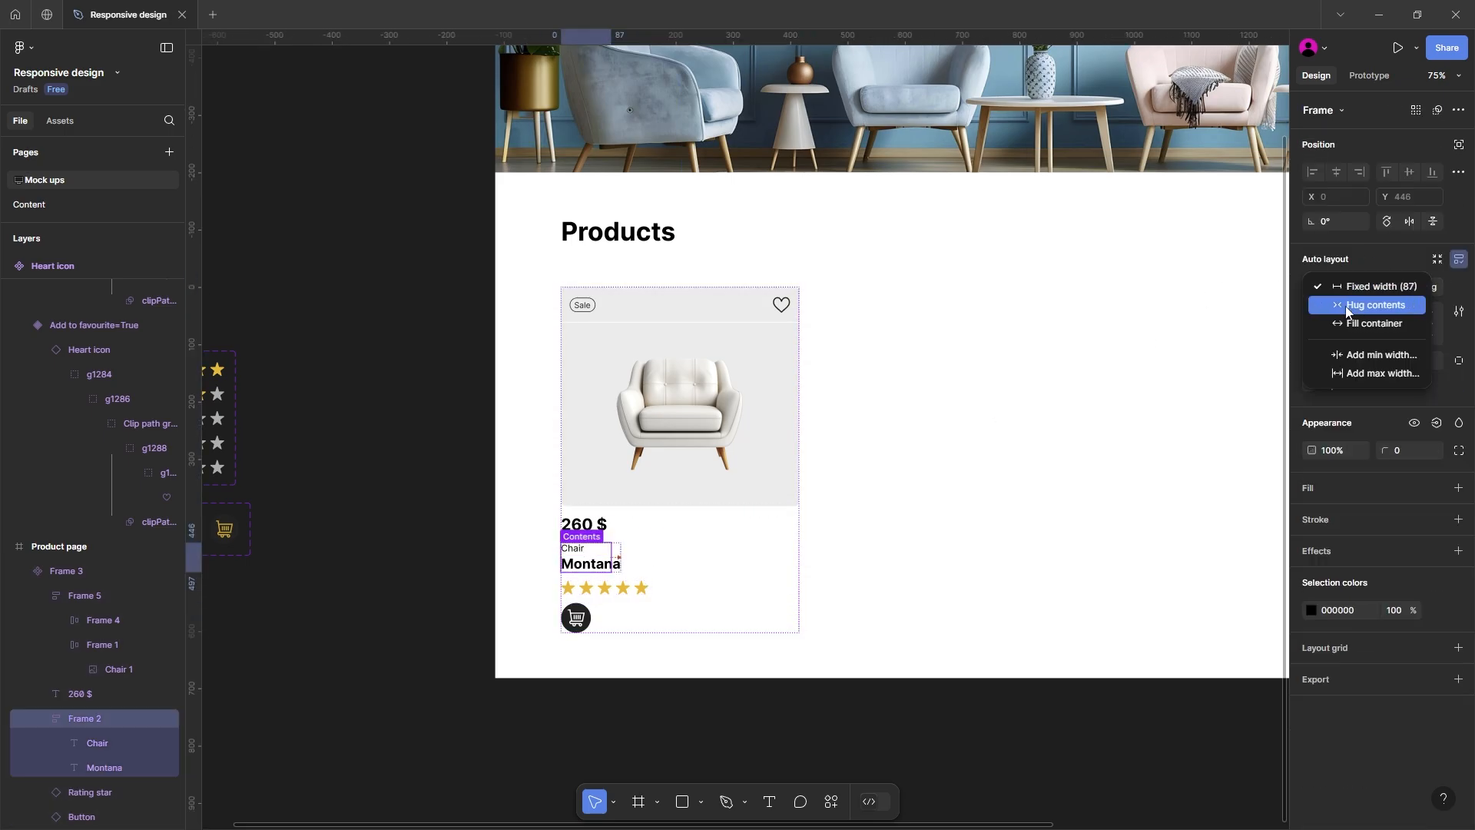
left_click(1356, 305)
key("Tab")
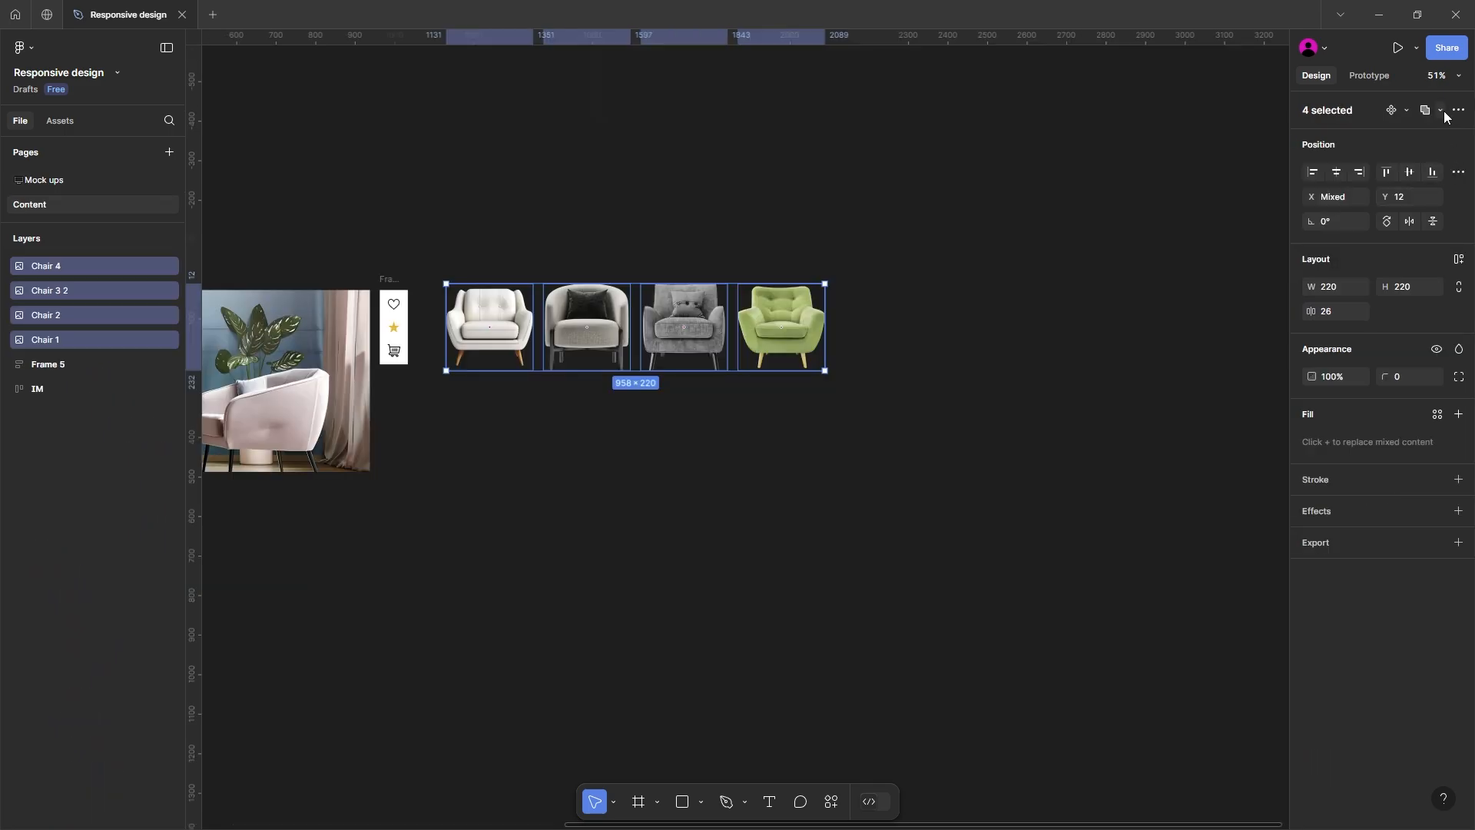
left_click(1441, 111)
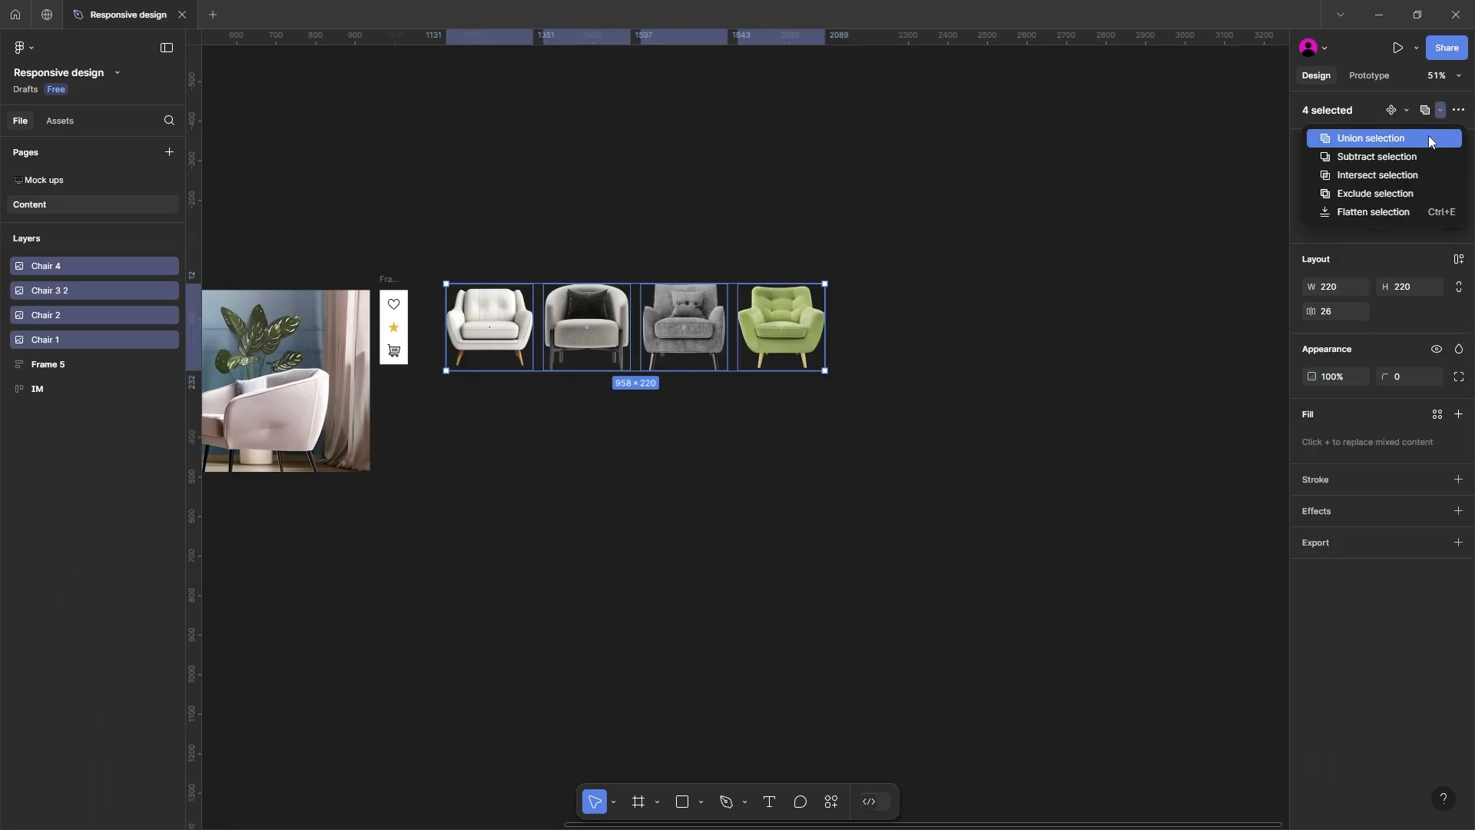
key("Escape")
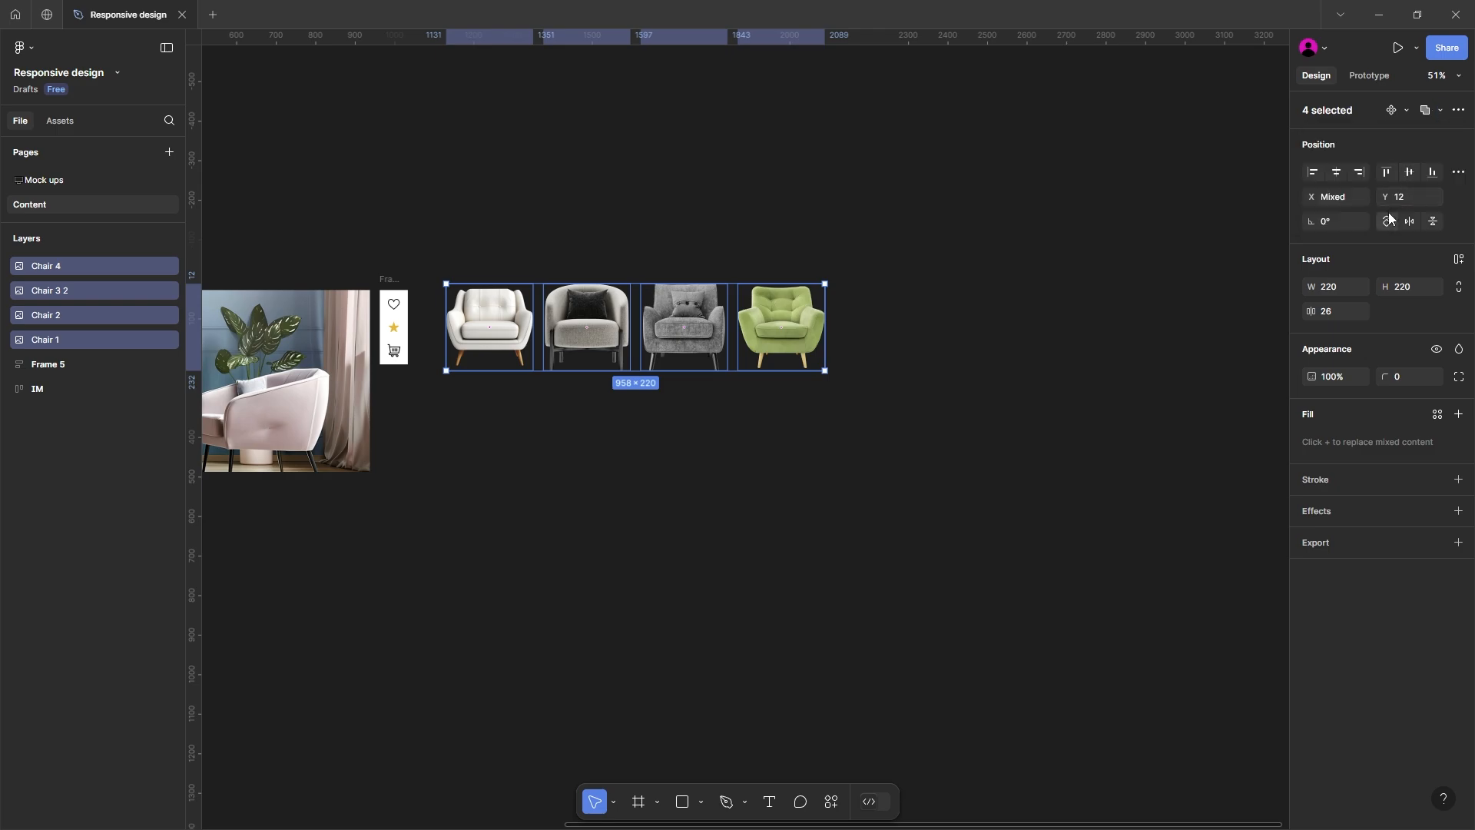
left_click(986, 486)
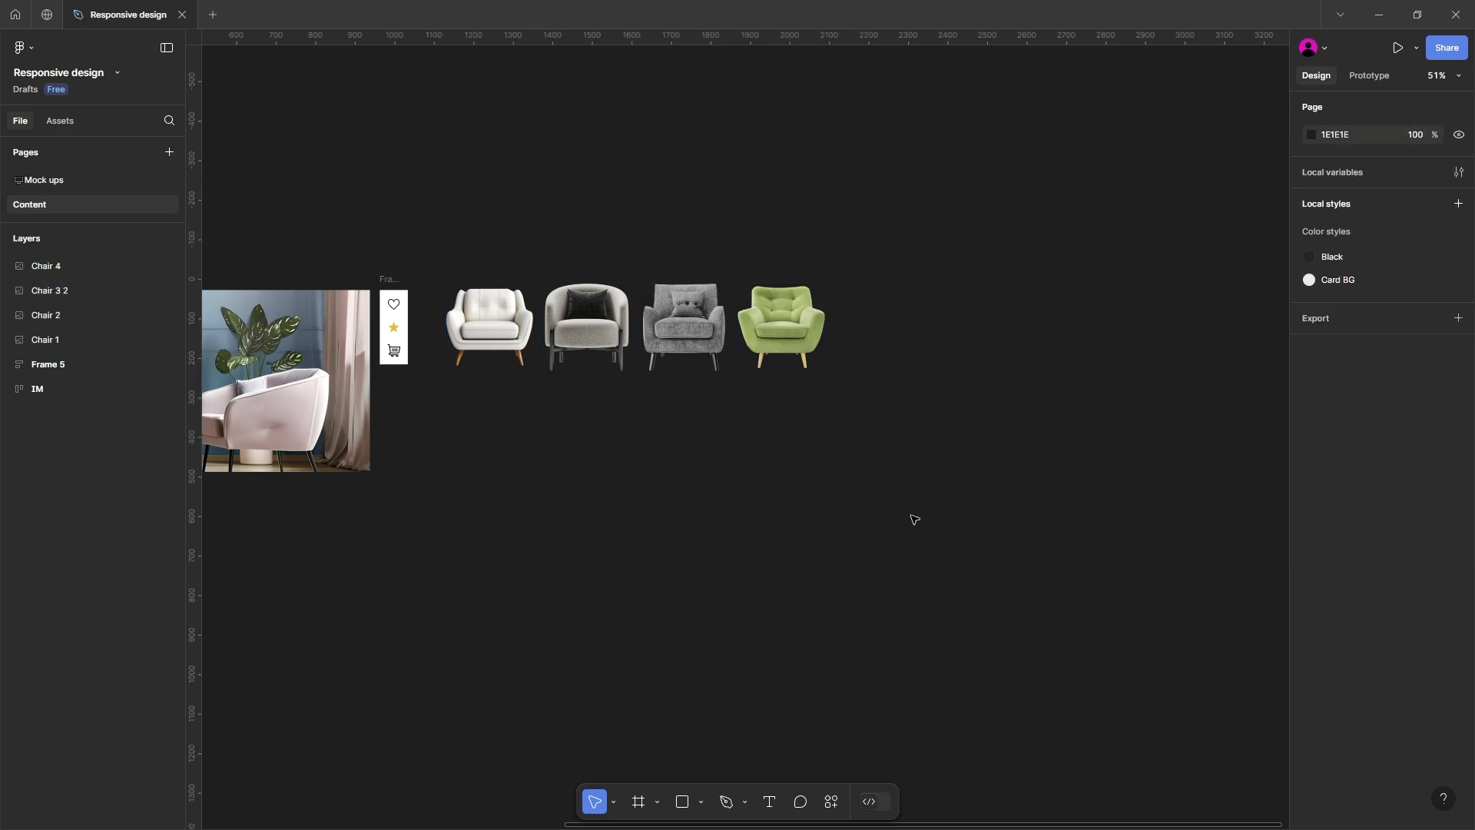
Step: Combine the four chair images on the Content page into a component set named Product image
left_click_drag(465, 252, 902, 477)
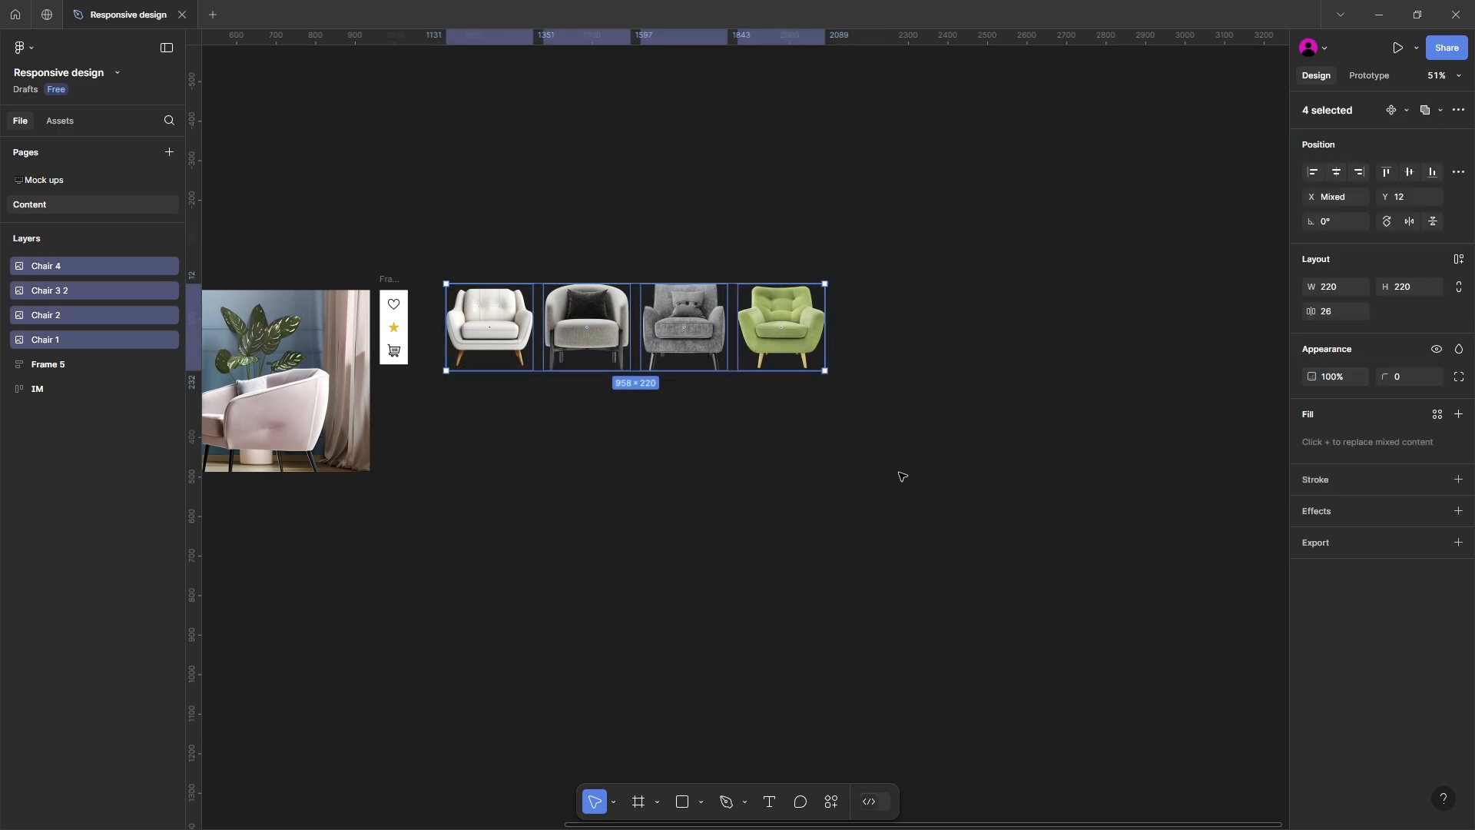
left_click(1409, 113)
left_click(1359, 175)
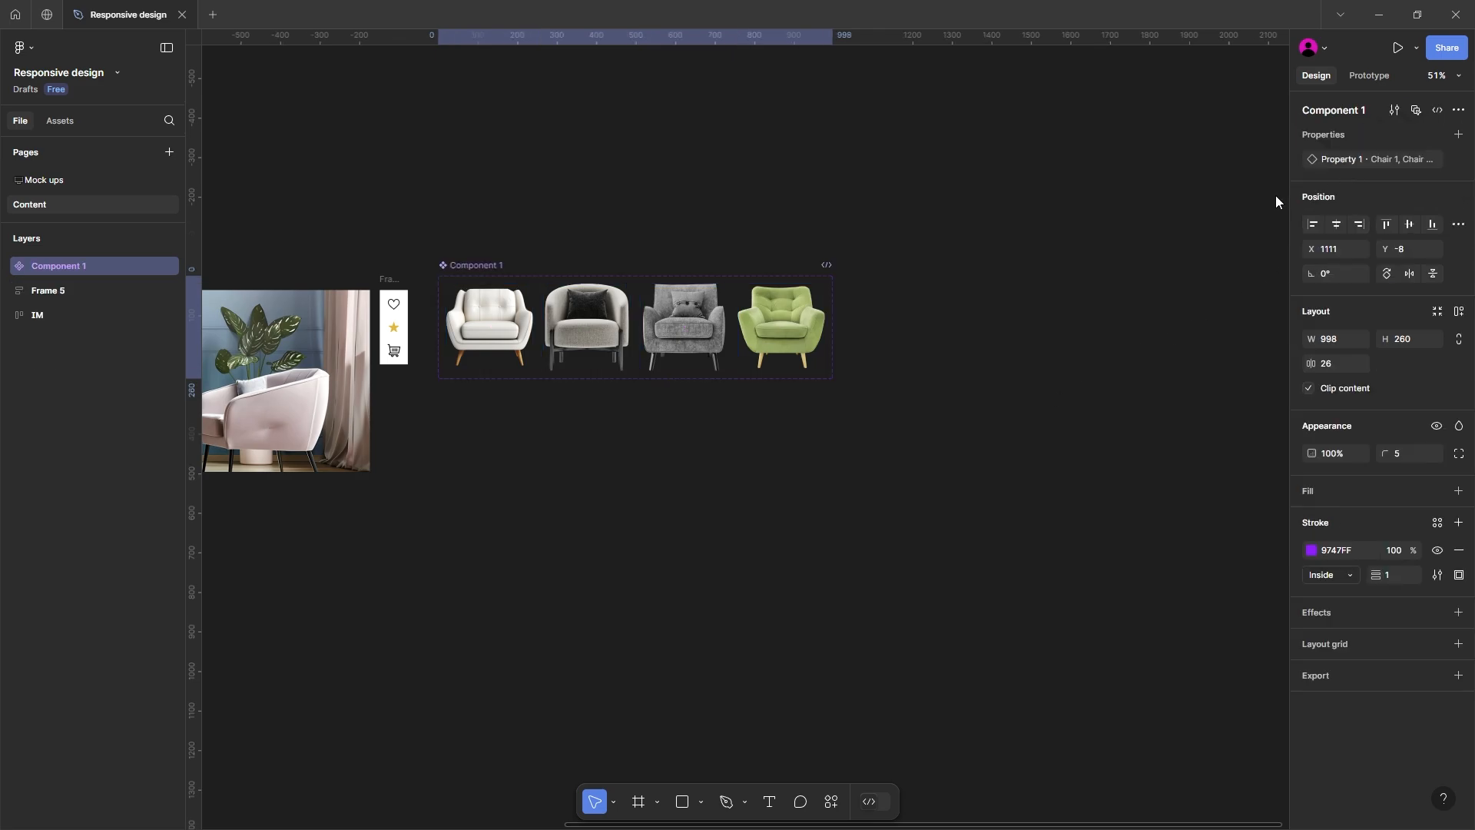
double_click(485, 265)
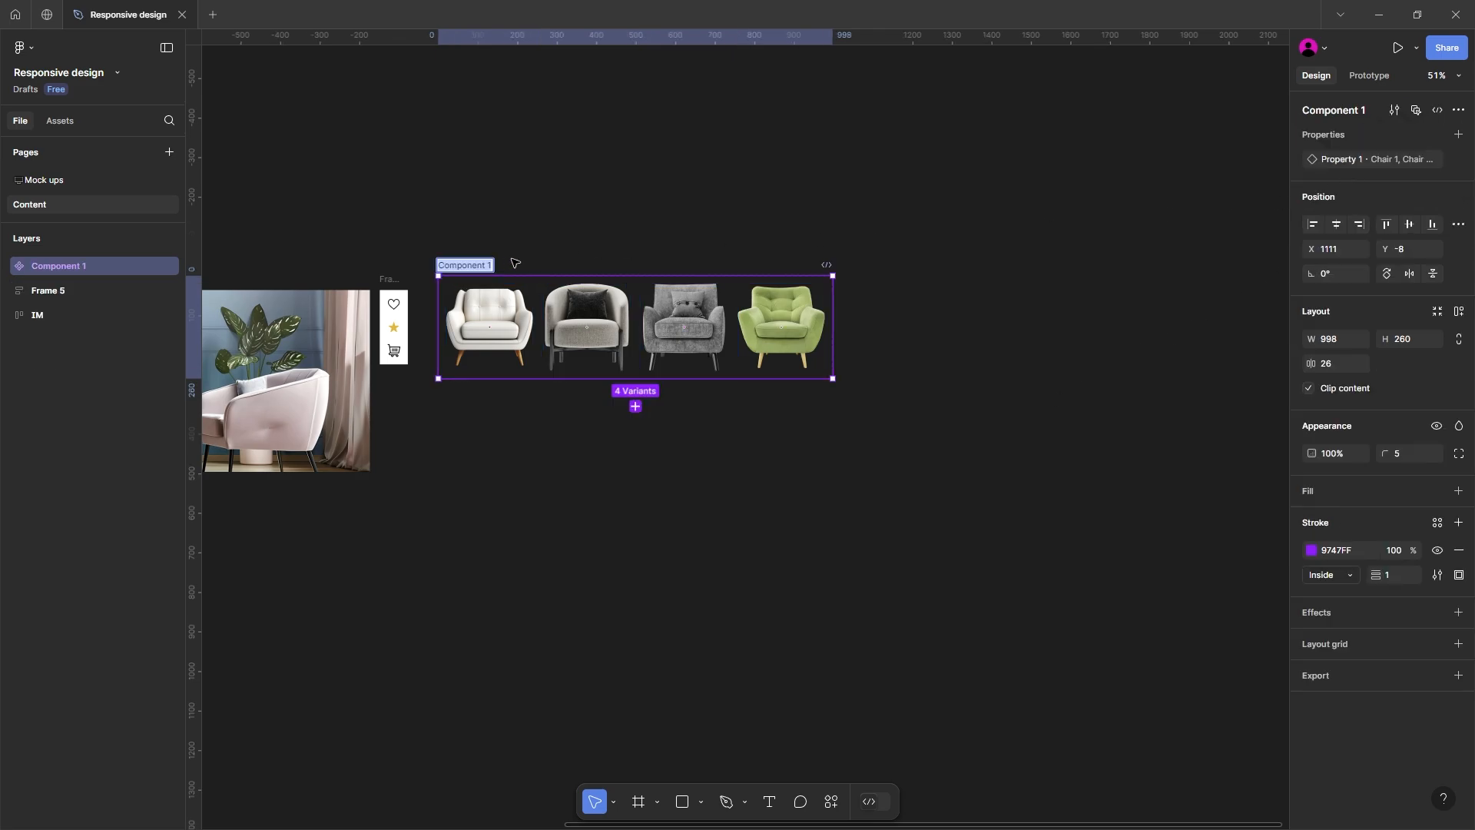
type("F")
key("Return")
Step: Rename the dark grey armchair's variant value in the Product image set to Chair 3
left_click(503, 318)
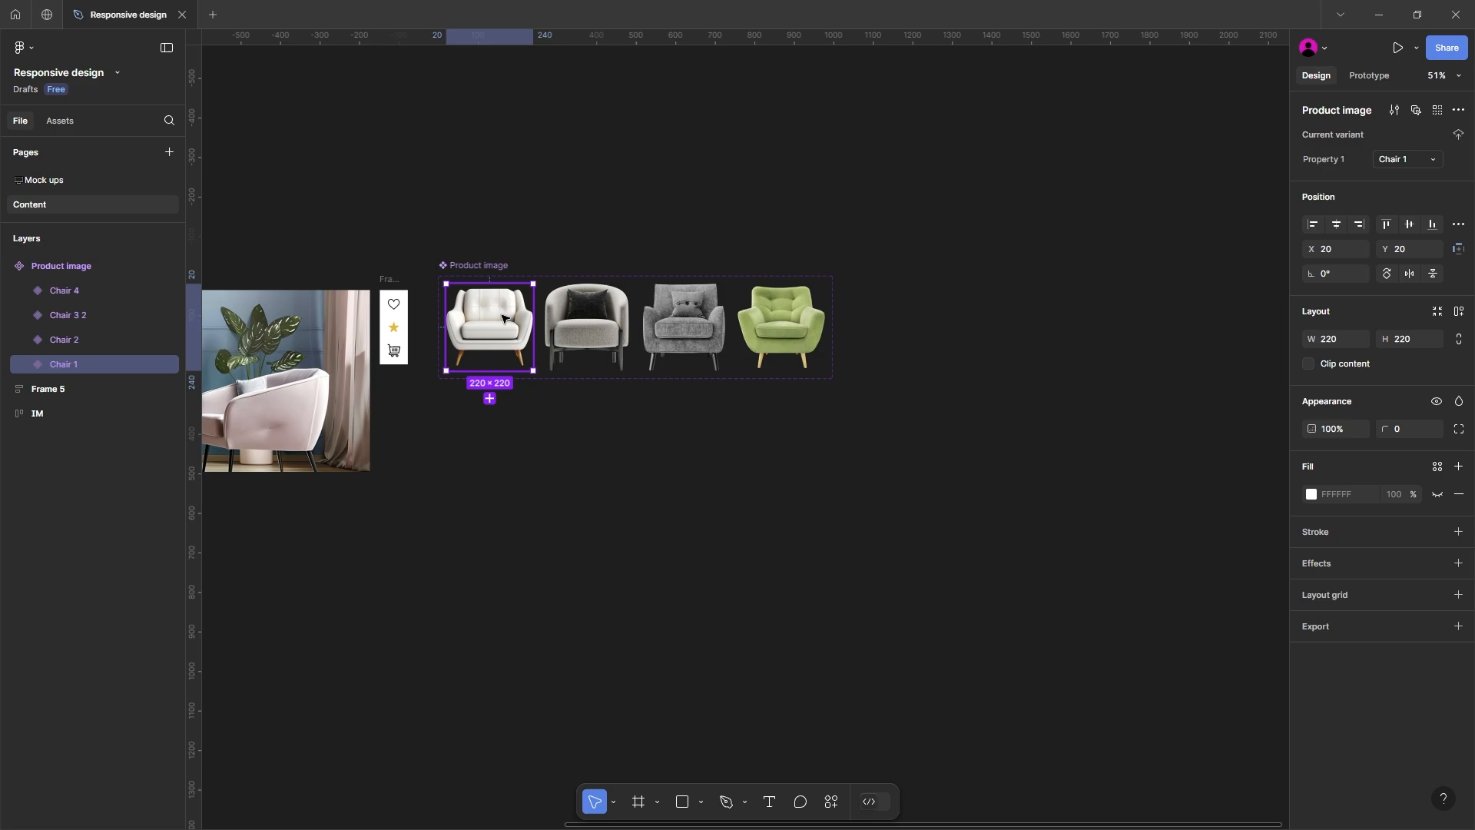
left_click(586, 327)
left_click(683, 327)
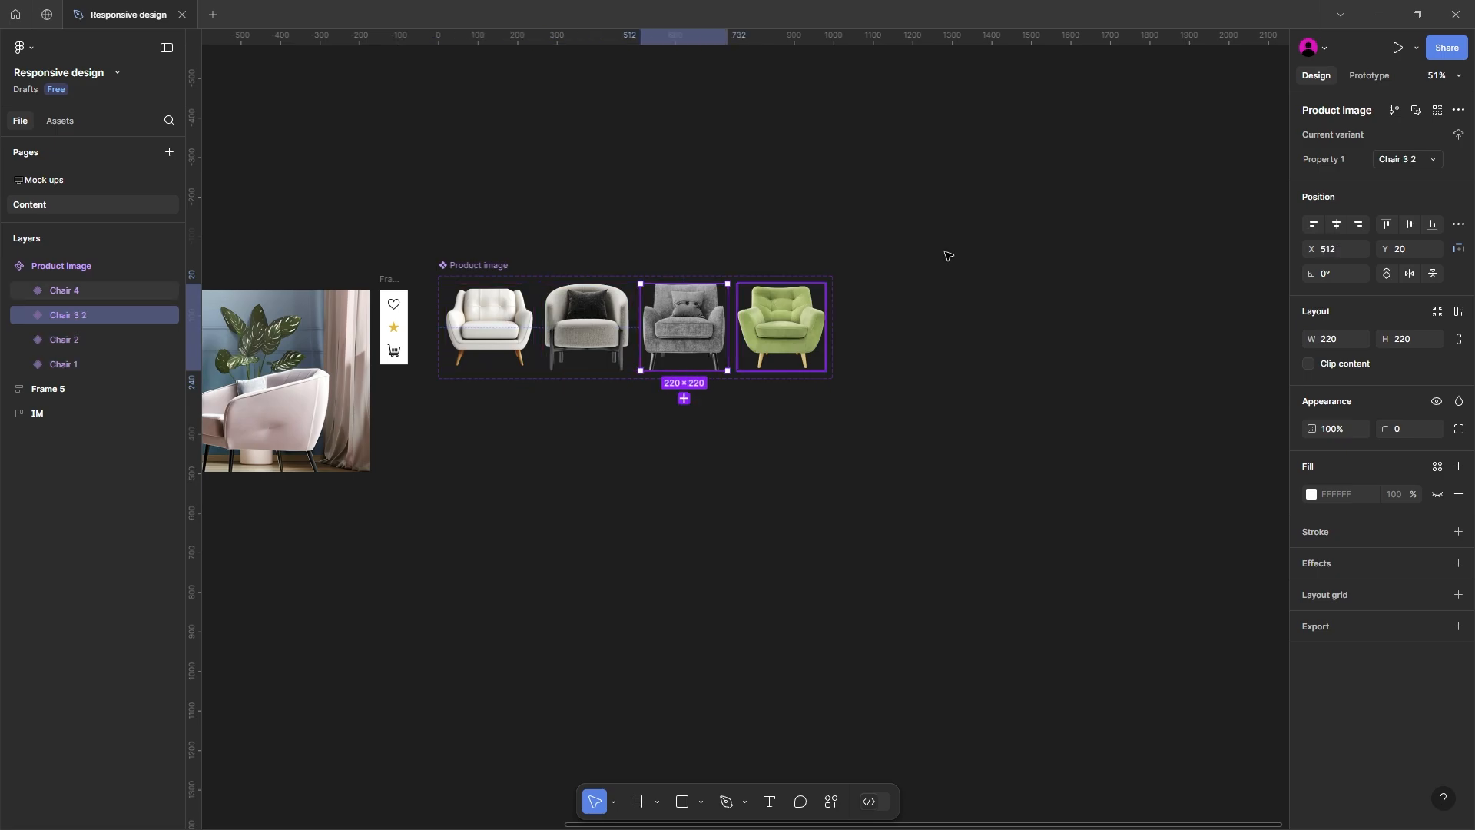
left_click(1411, 163)
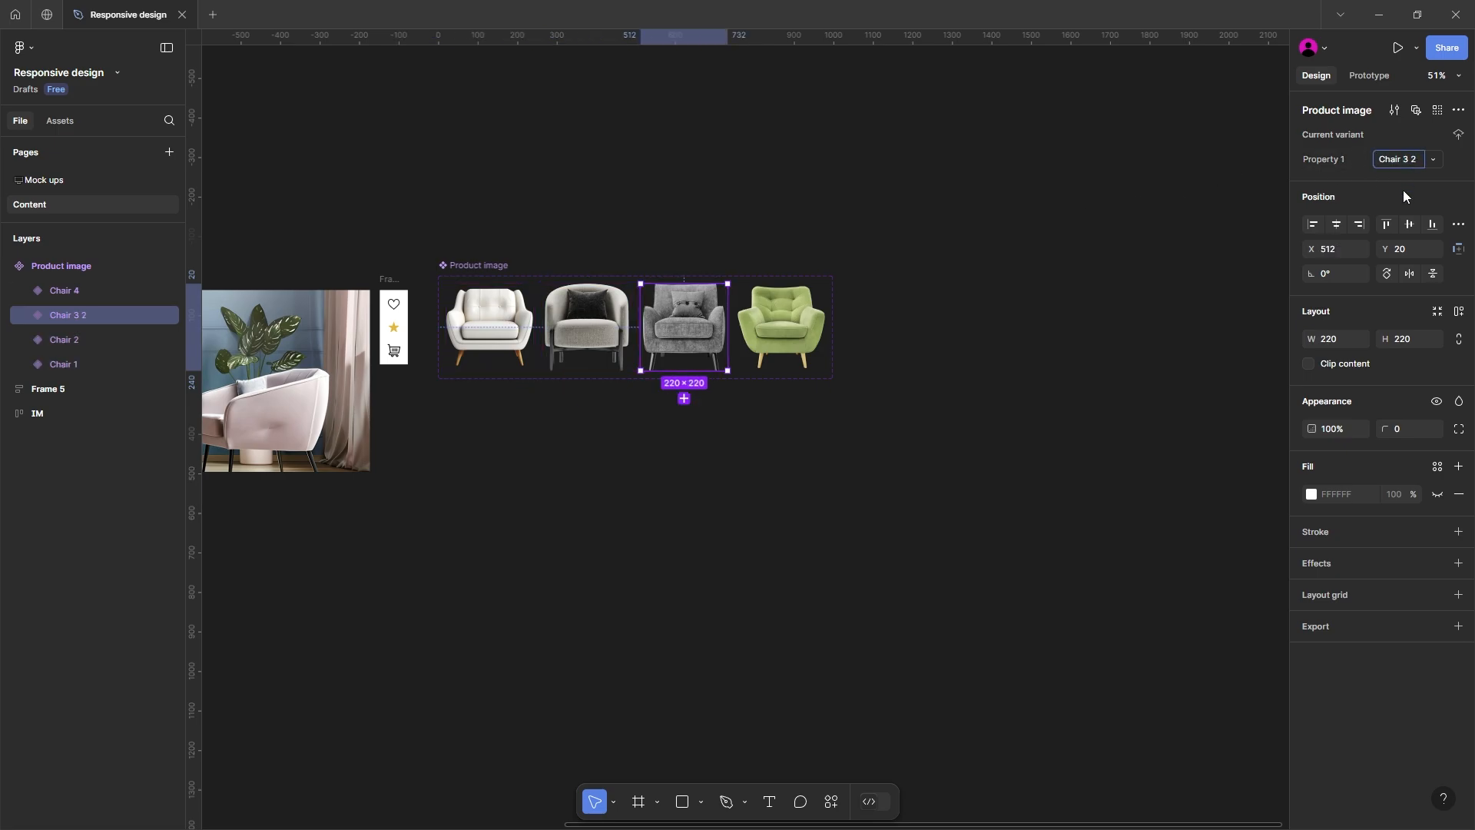
key("Return")
left_click(817, 306)
left_click(842, 247)
left_click(471, 336)
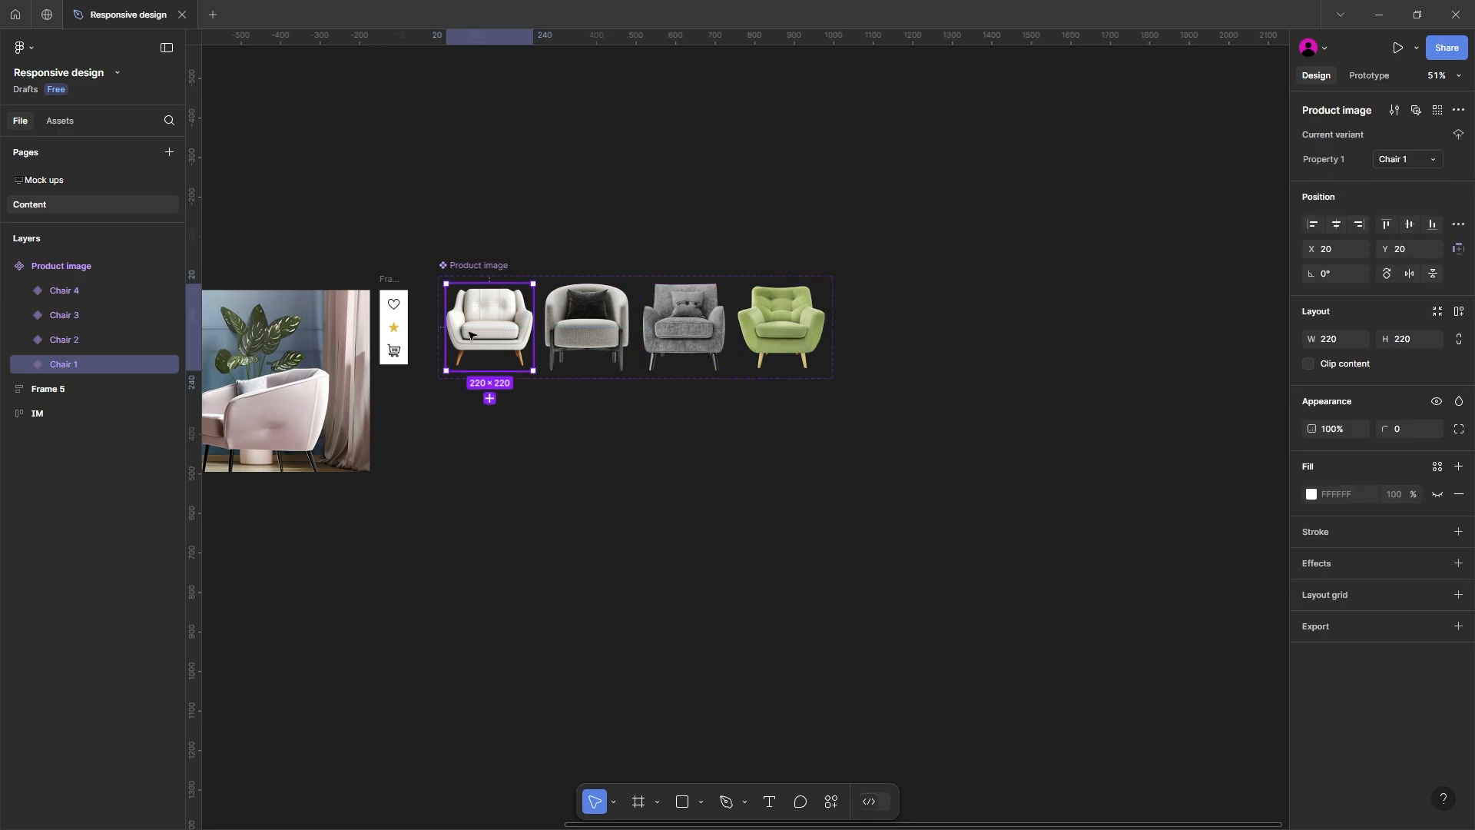
Step: Cut the Product image component set from the Content page and paste it on the Mock ups page
left_click(474, 260)
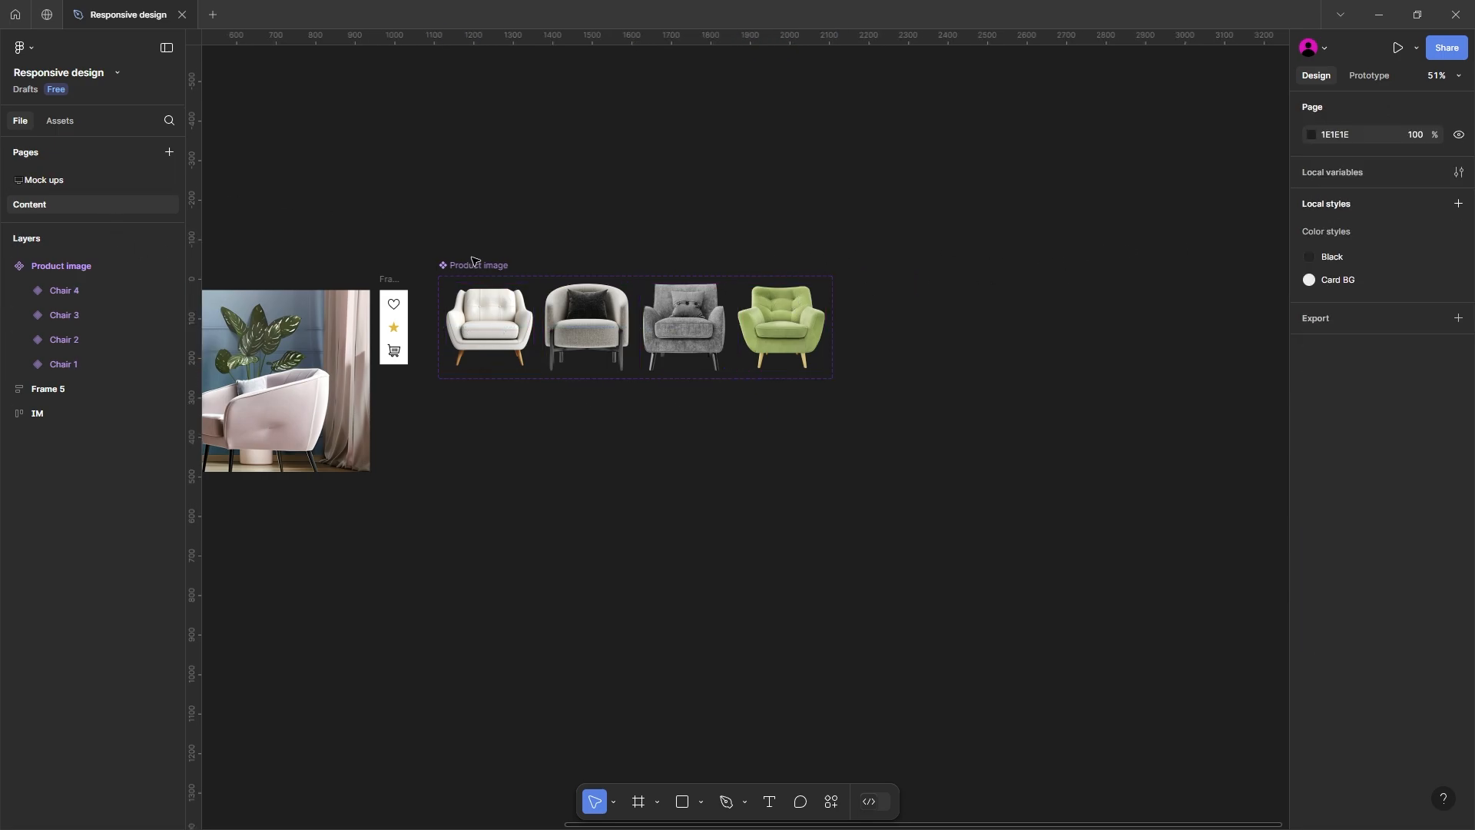
left_click(474, 260)
key("Delete")
left_click(115, 179)
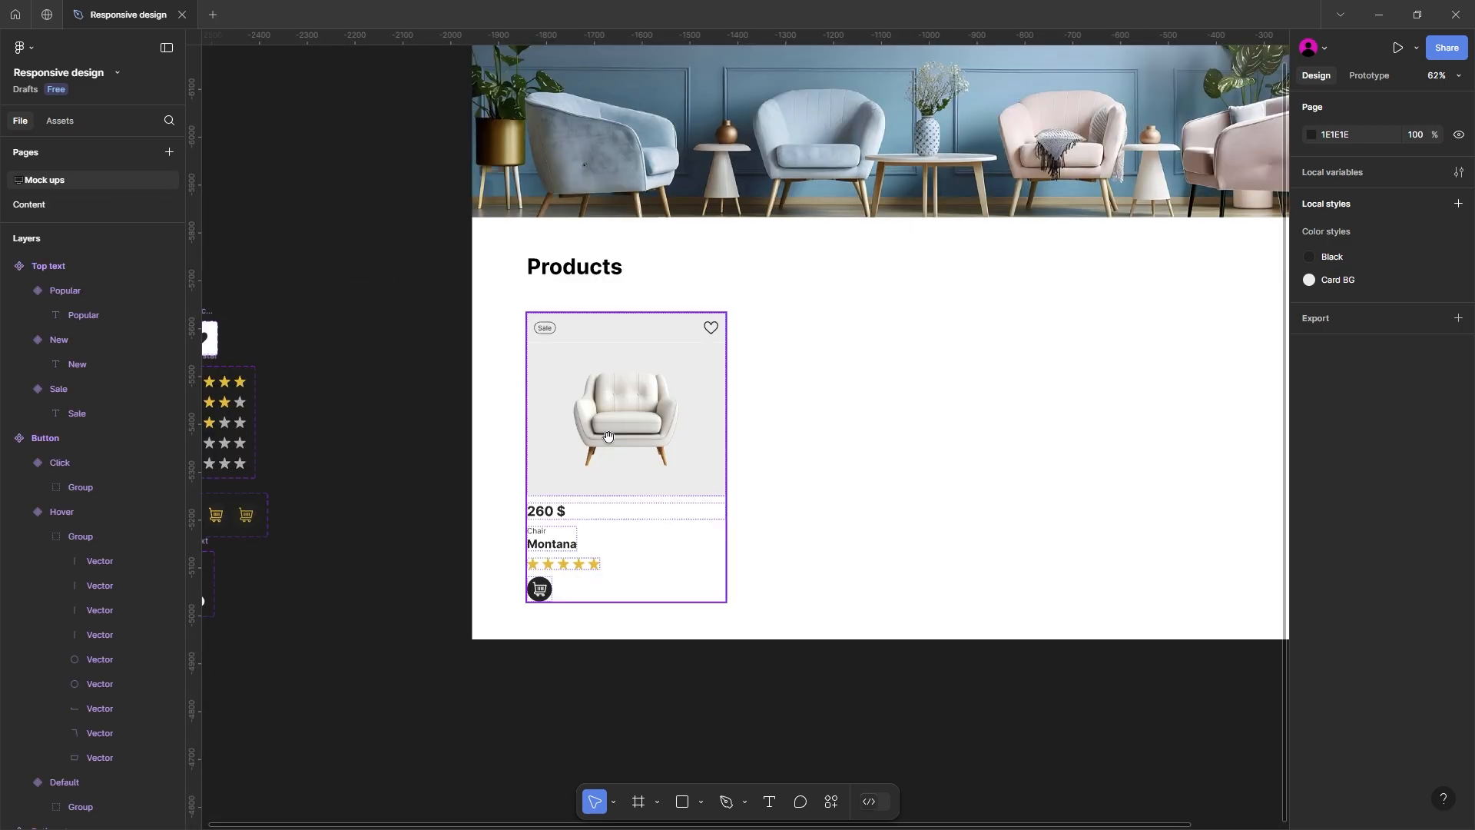
scroll(608, 436, "down", 5, "ctrl")
key("ctrl+v")
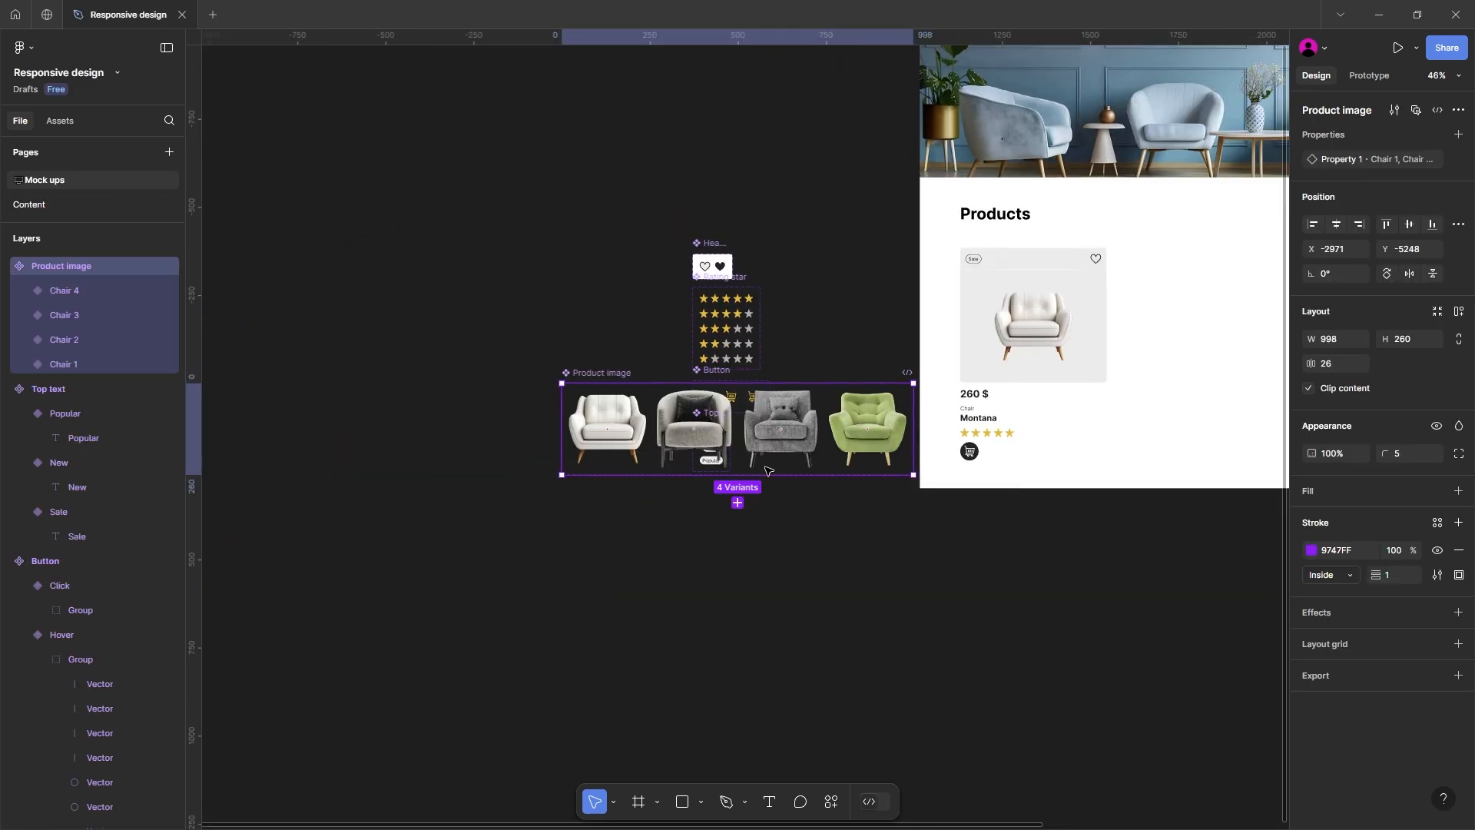
Step: Move the Product image set to free canvas and line up the other component sets beneath its left edge
left_click_drag(599, 368, 370, 81)
left_click_drag(501, 238, 586, 256)
left_click_drag(727, 244, 907, 623)
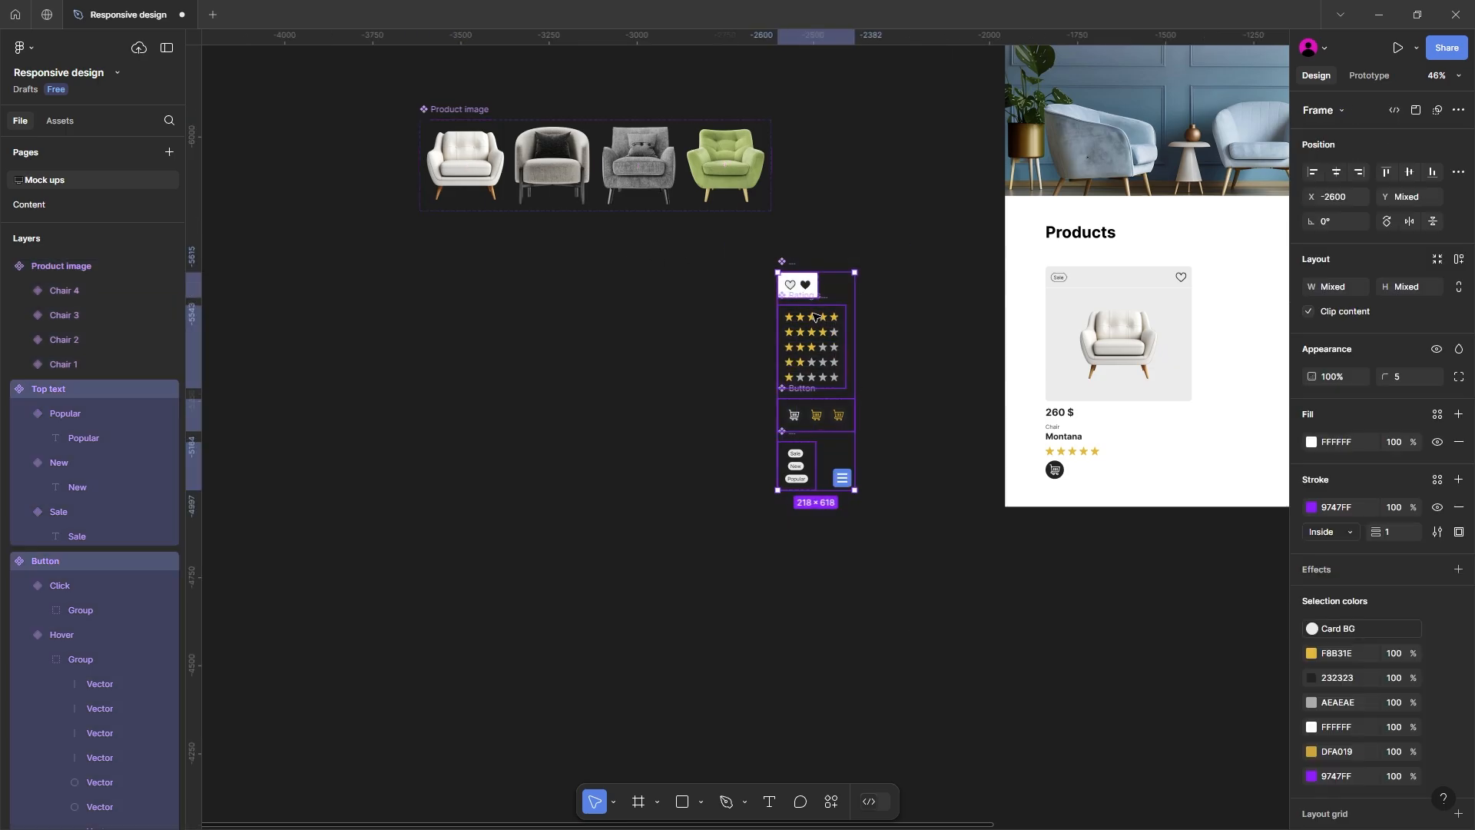
left_click_drag(806, 292, 447, 255)
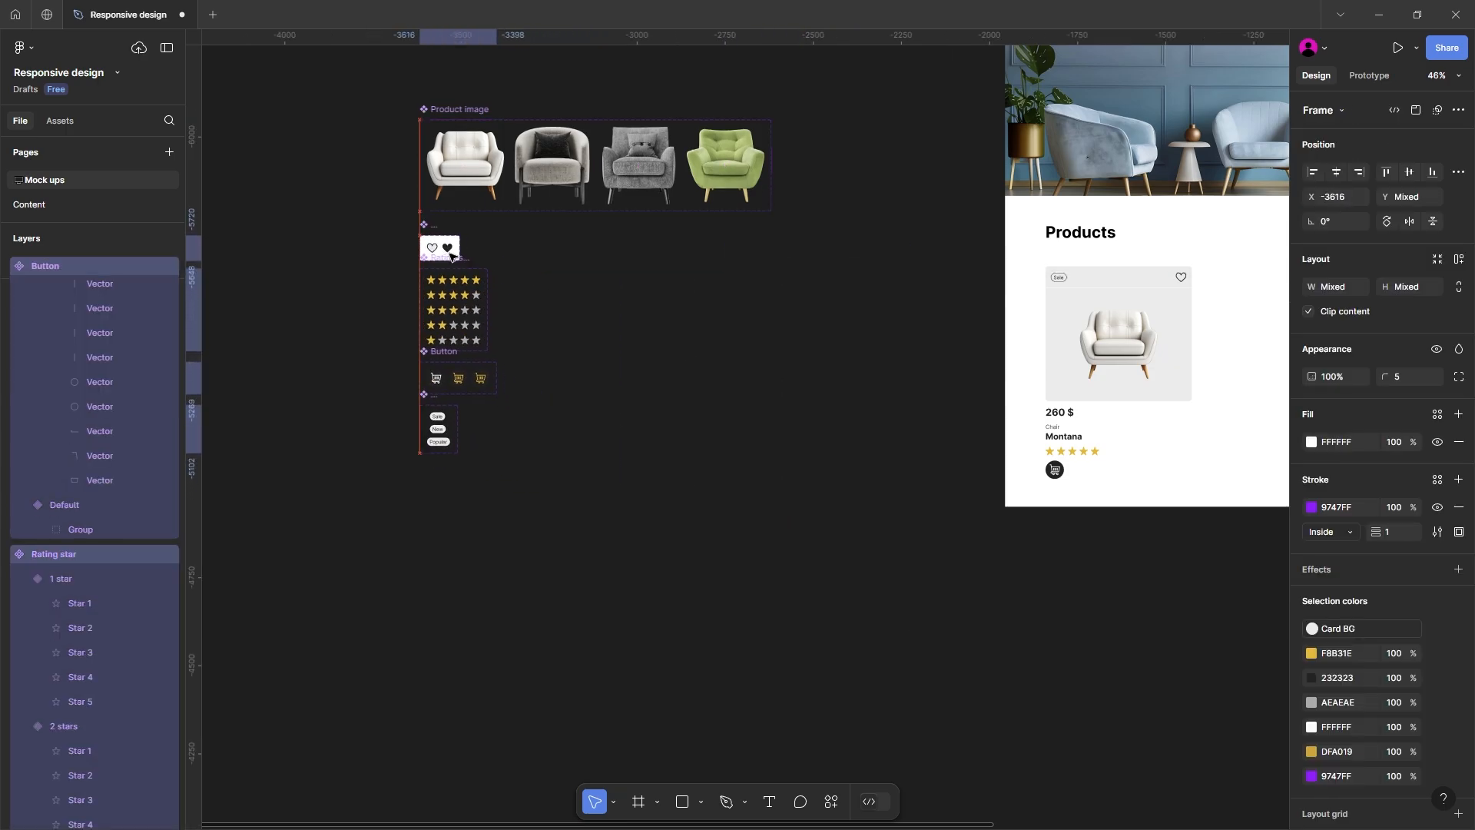
Step: Replace the chair picture in the card component with a copy of the Chair 1 variant from the Product image set
left_click(476, 163)
left_click_drag(1119, 333, 786, 292)
scroll(792, 291, "up", 1)
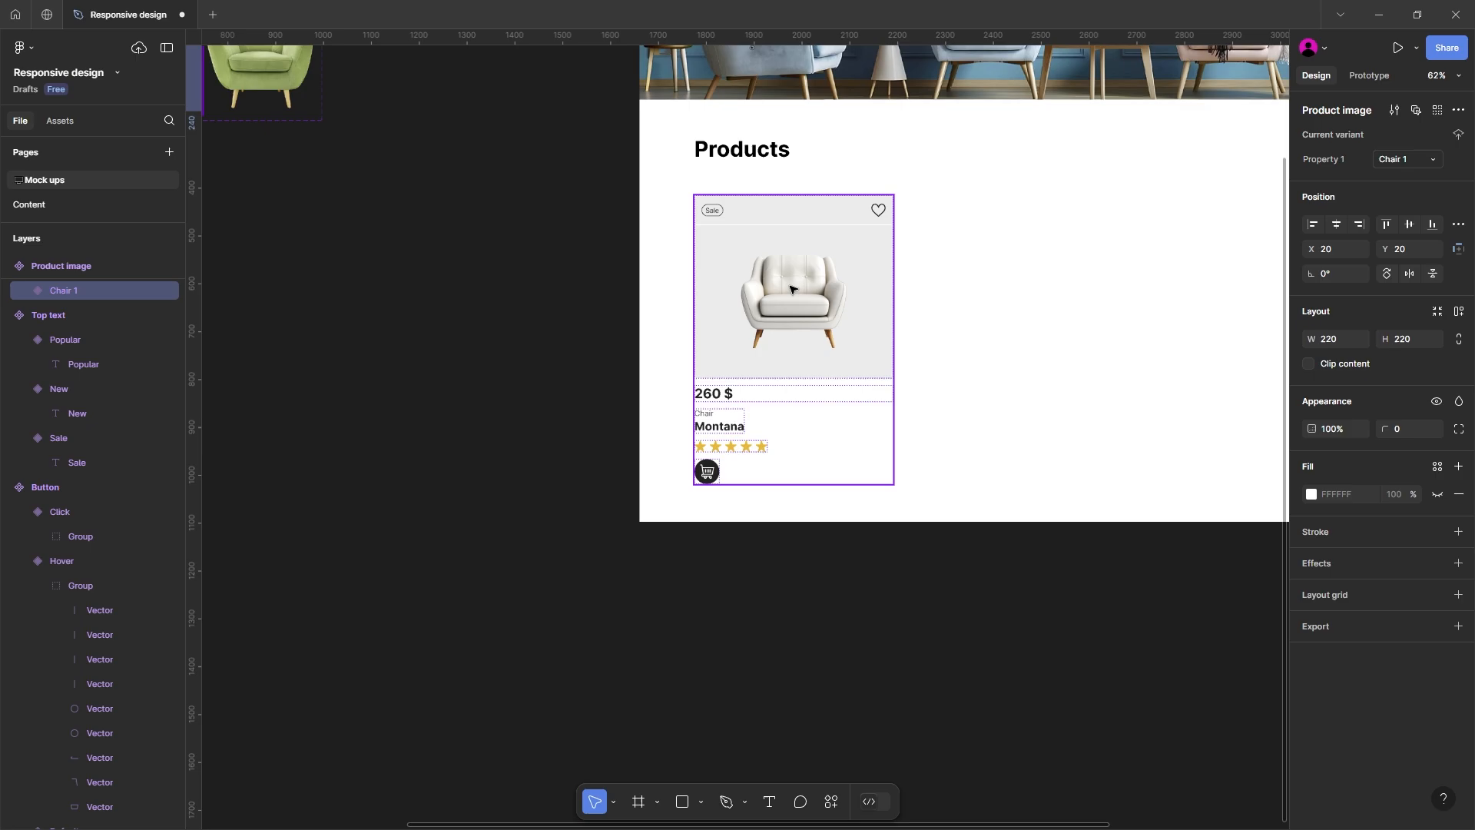
double_click(793, 290)
double_click(793, 290)
double_click(791, 289)
key("ctrl+shift+r")
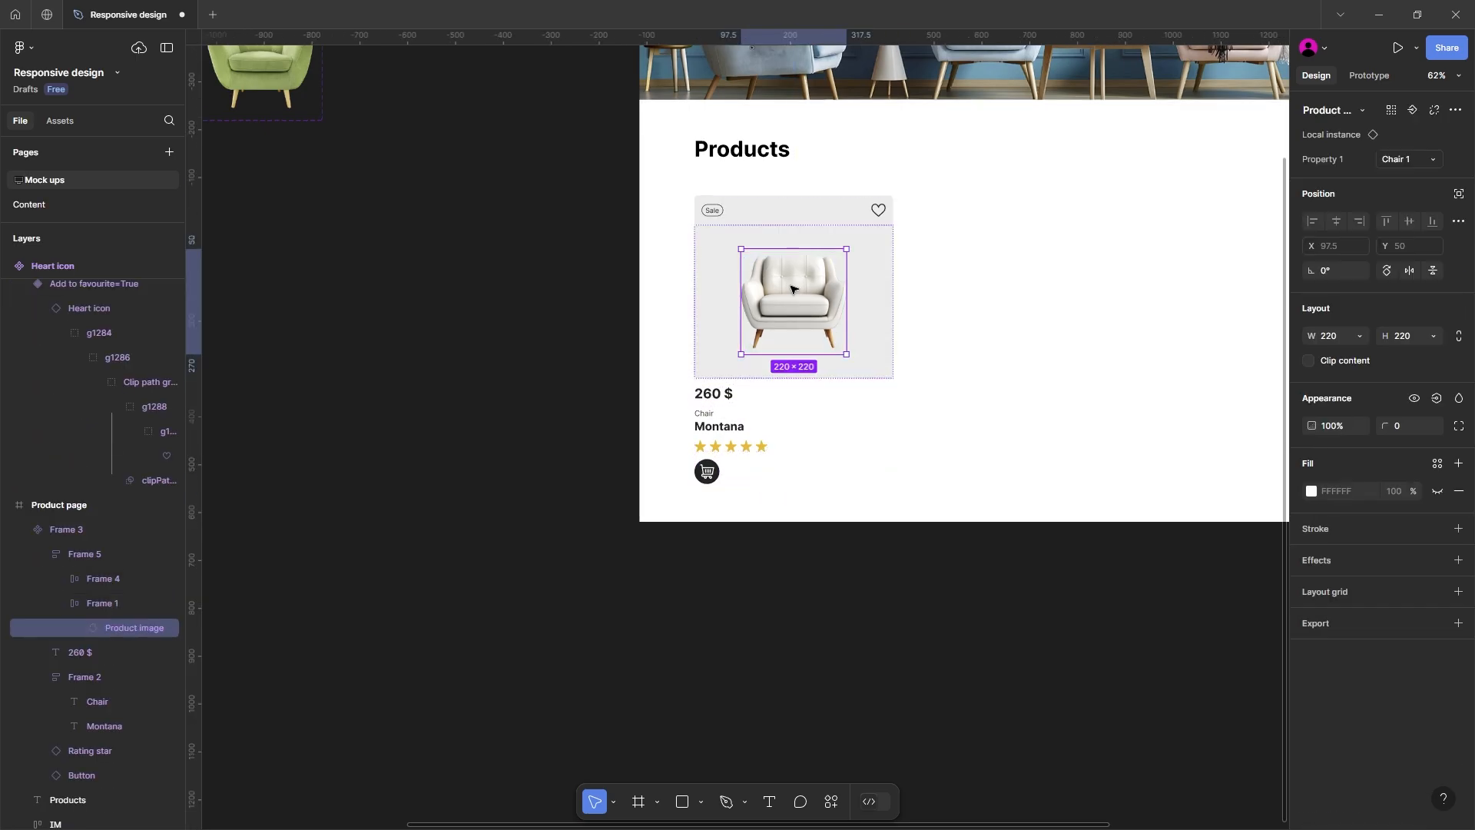
Step: Expose the Product image nested instance's properties on the card component
key("Escape")
left_click(791, 278)
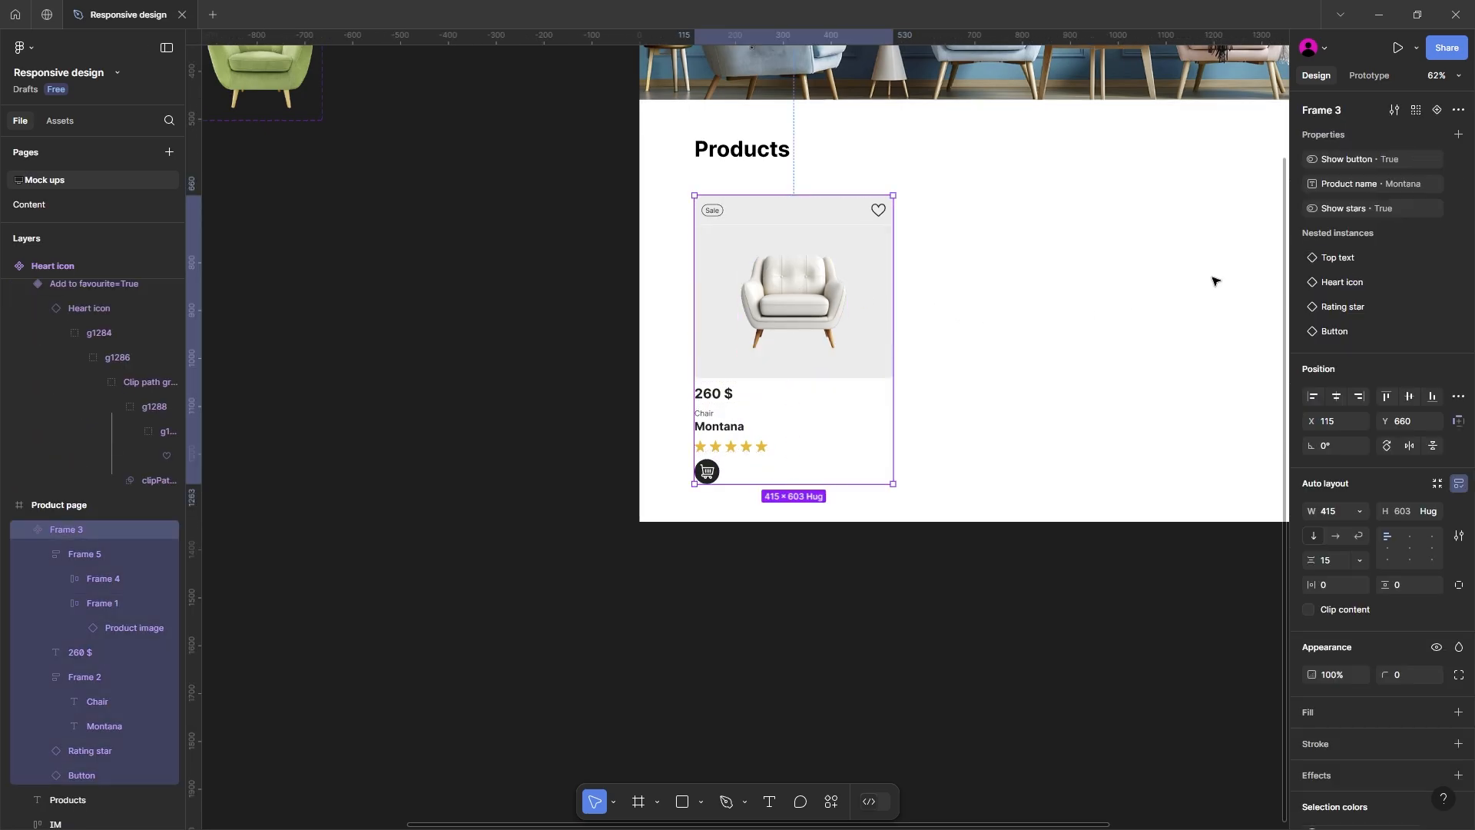
left_click(1457, 135)
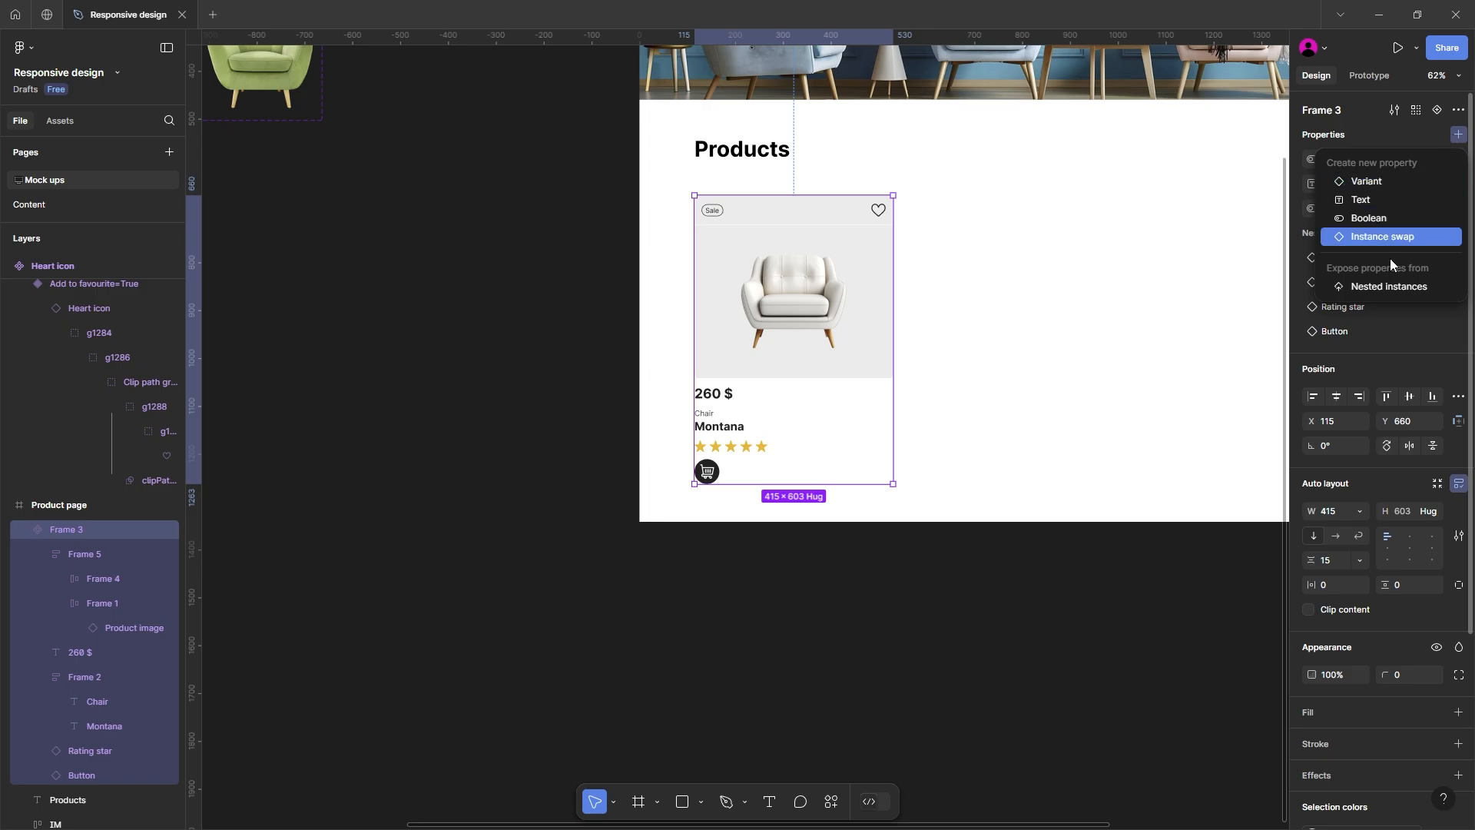
left_click(1389, 287)
left_click(1073, 227)
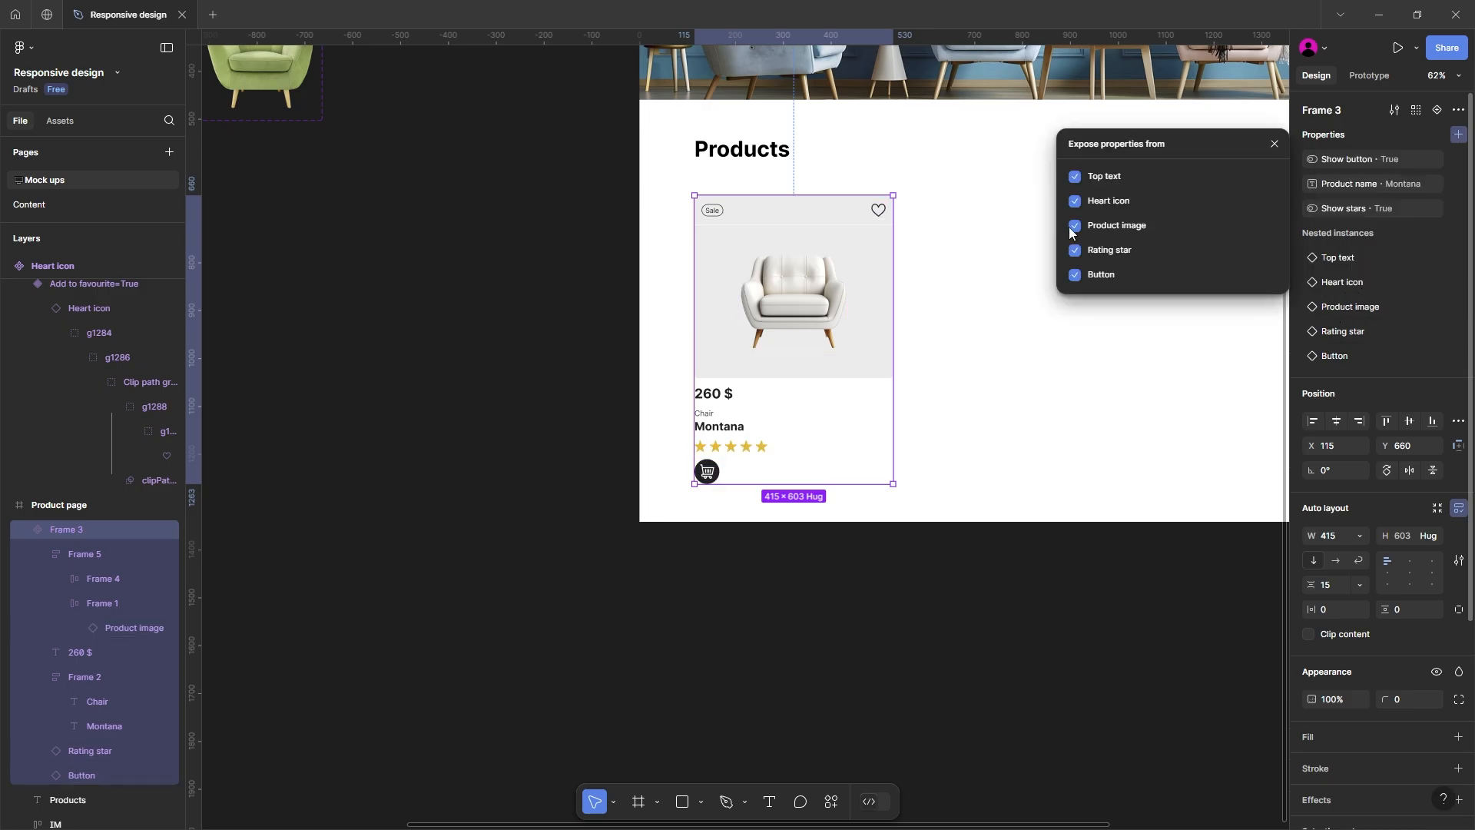
key("Escape")
key("Escape")
Step: Move the card component out of the Product page frame onto the canvas beside the other component sets
scroll(491, 389, "right", 3)
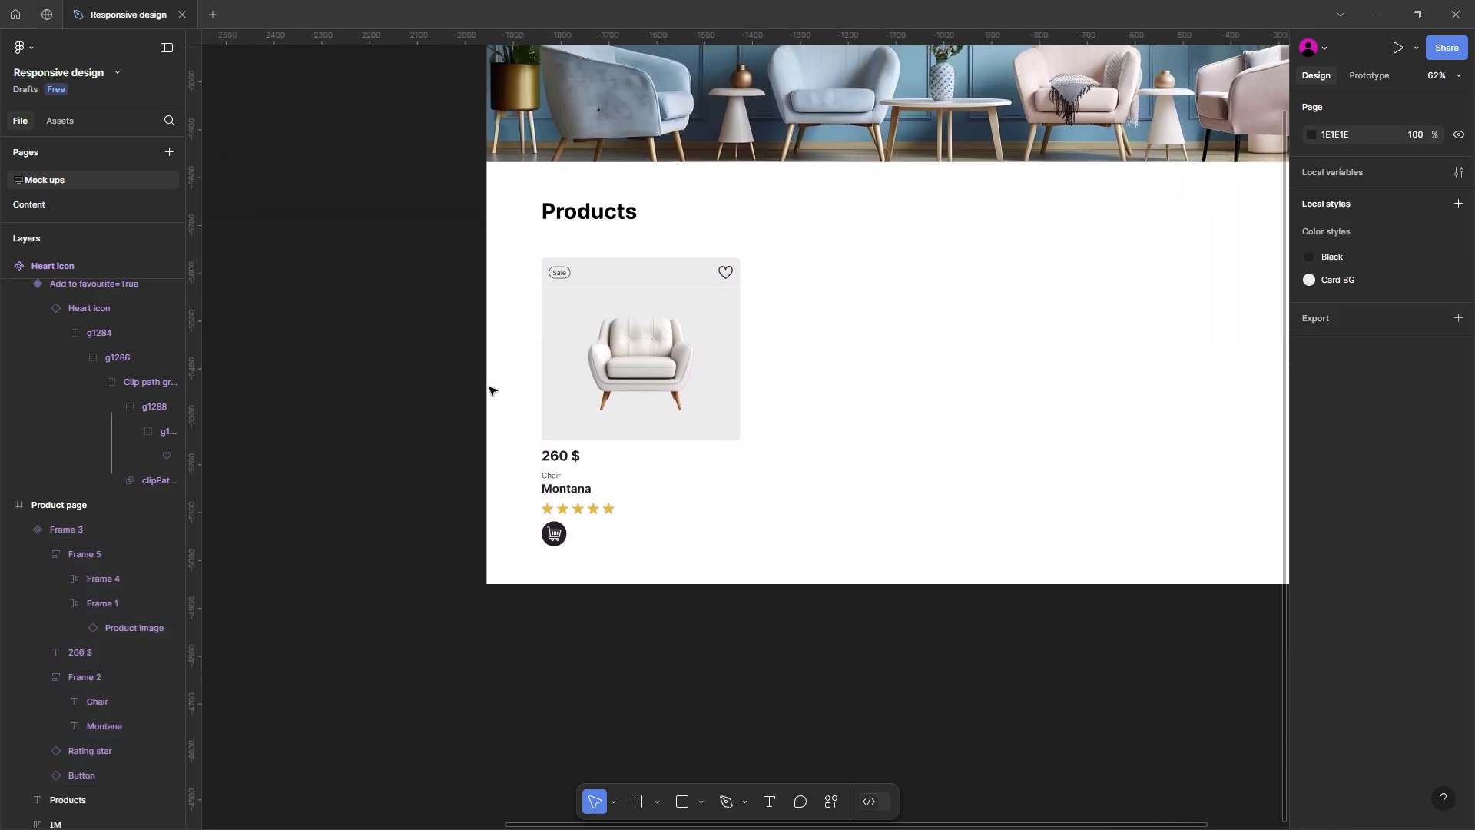
scroll(514, 396, "down", 3)
left_click(598, 382)
left_click(591, 382)
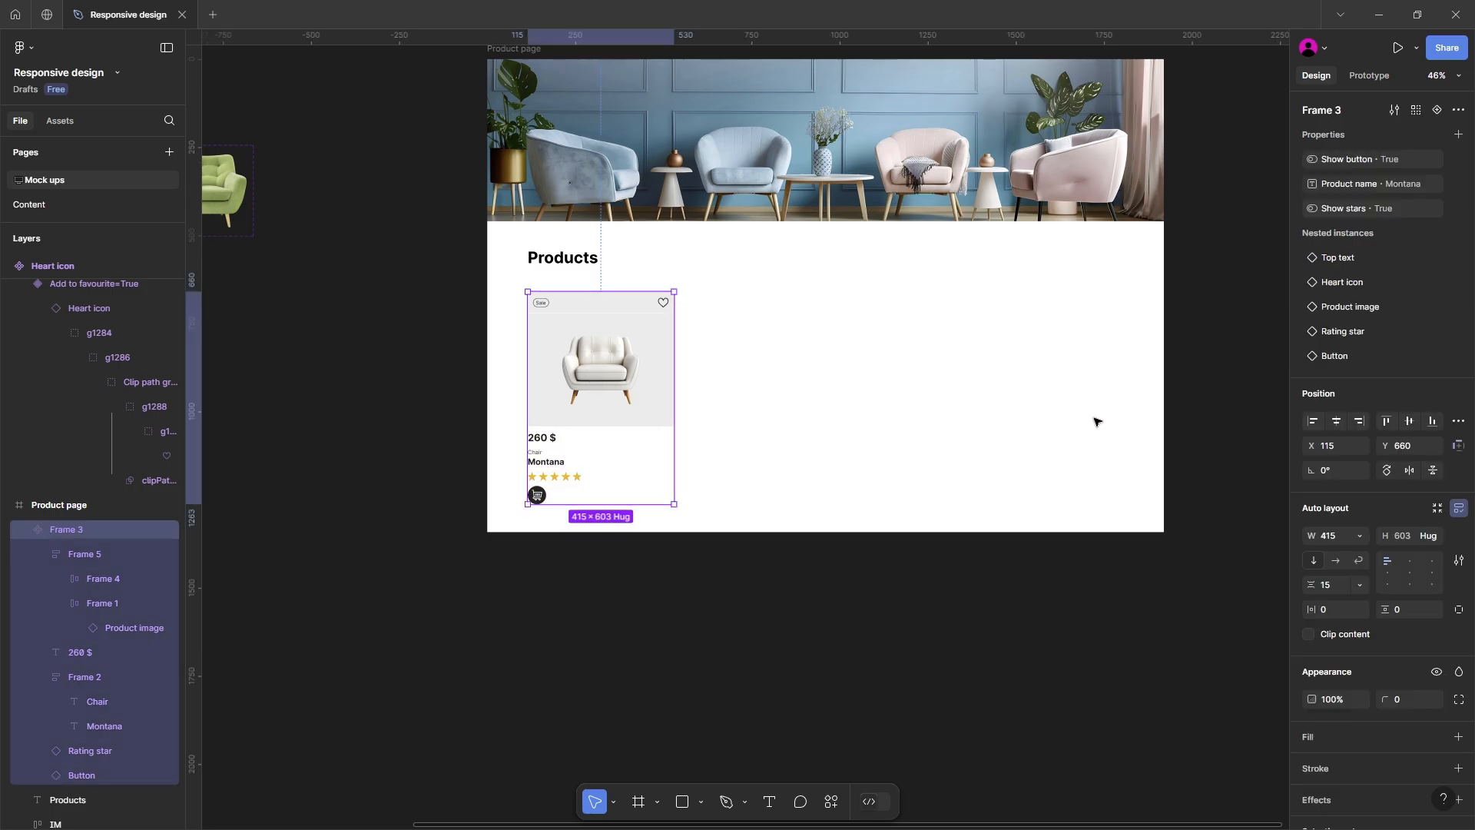
scroll(761, 384, "left", 5)
scroll(1007, 360, "down", 1)
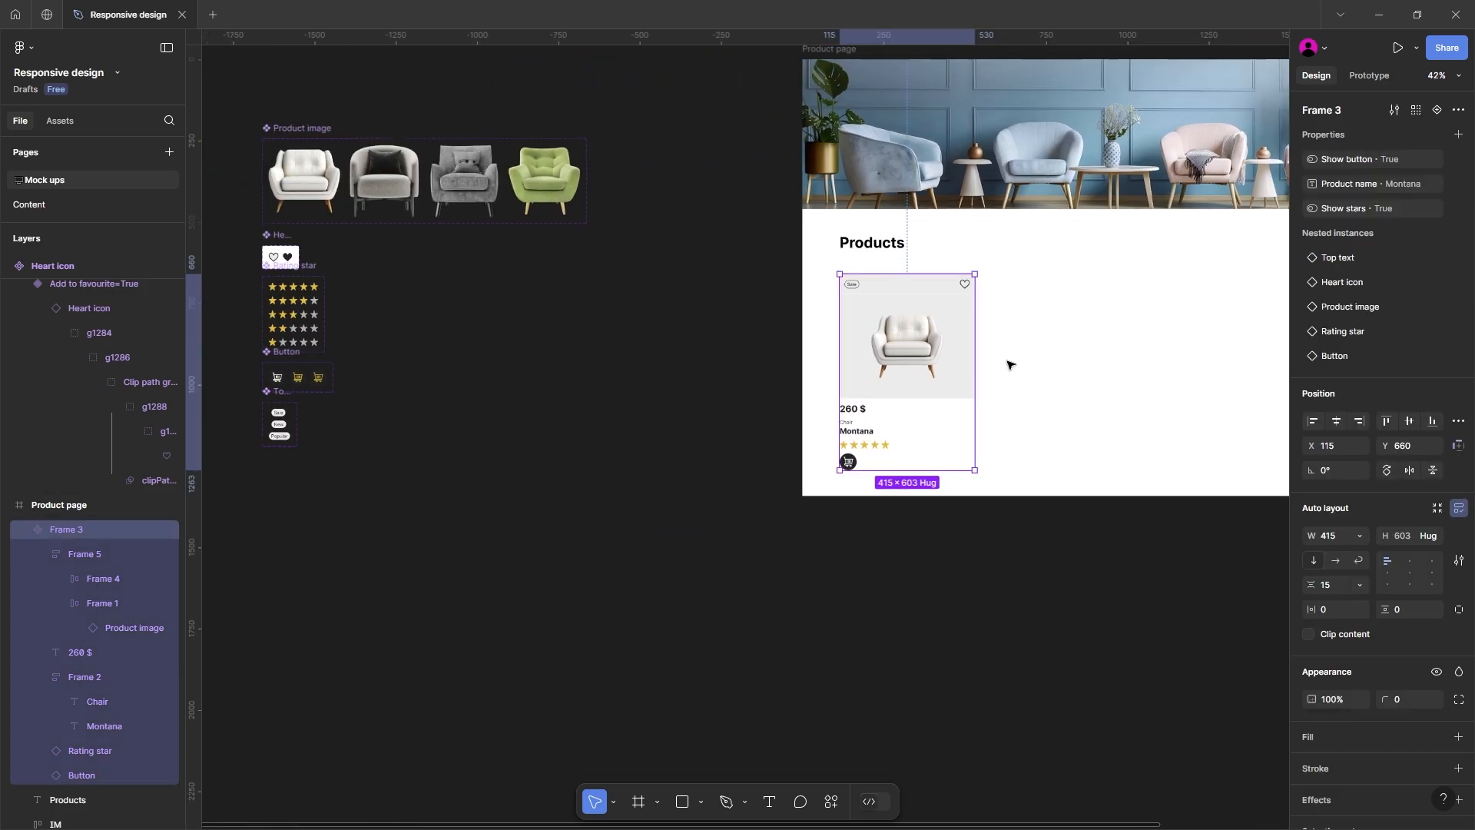
left_click_drag(904, 339, 471, 372)
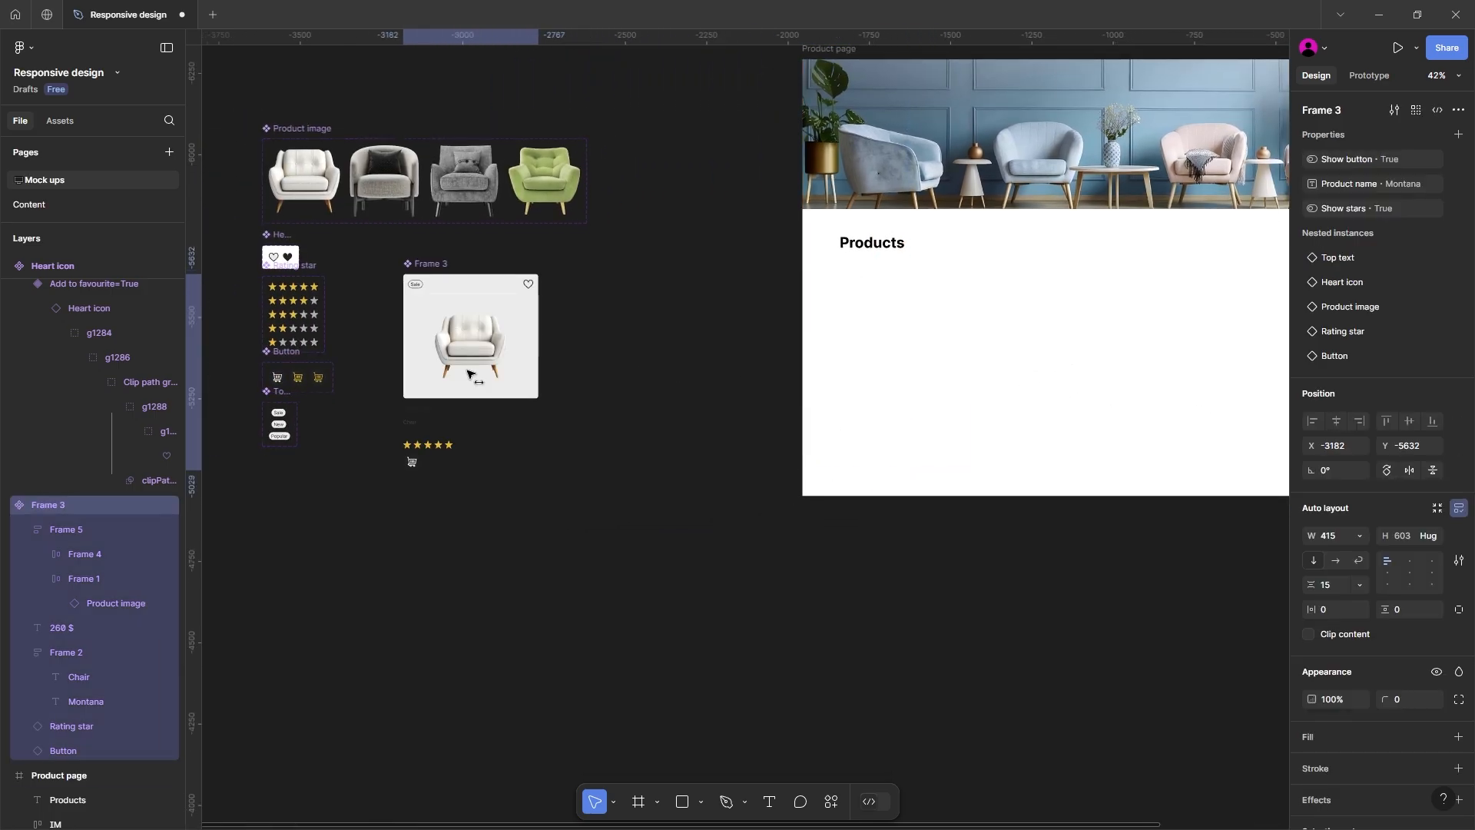
Step: Rename the Frame 3 card component as Product card
scroll(538, 368, "left", 3)
scroll(538, 369, "down", 1)
double_click(694, 182)
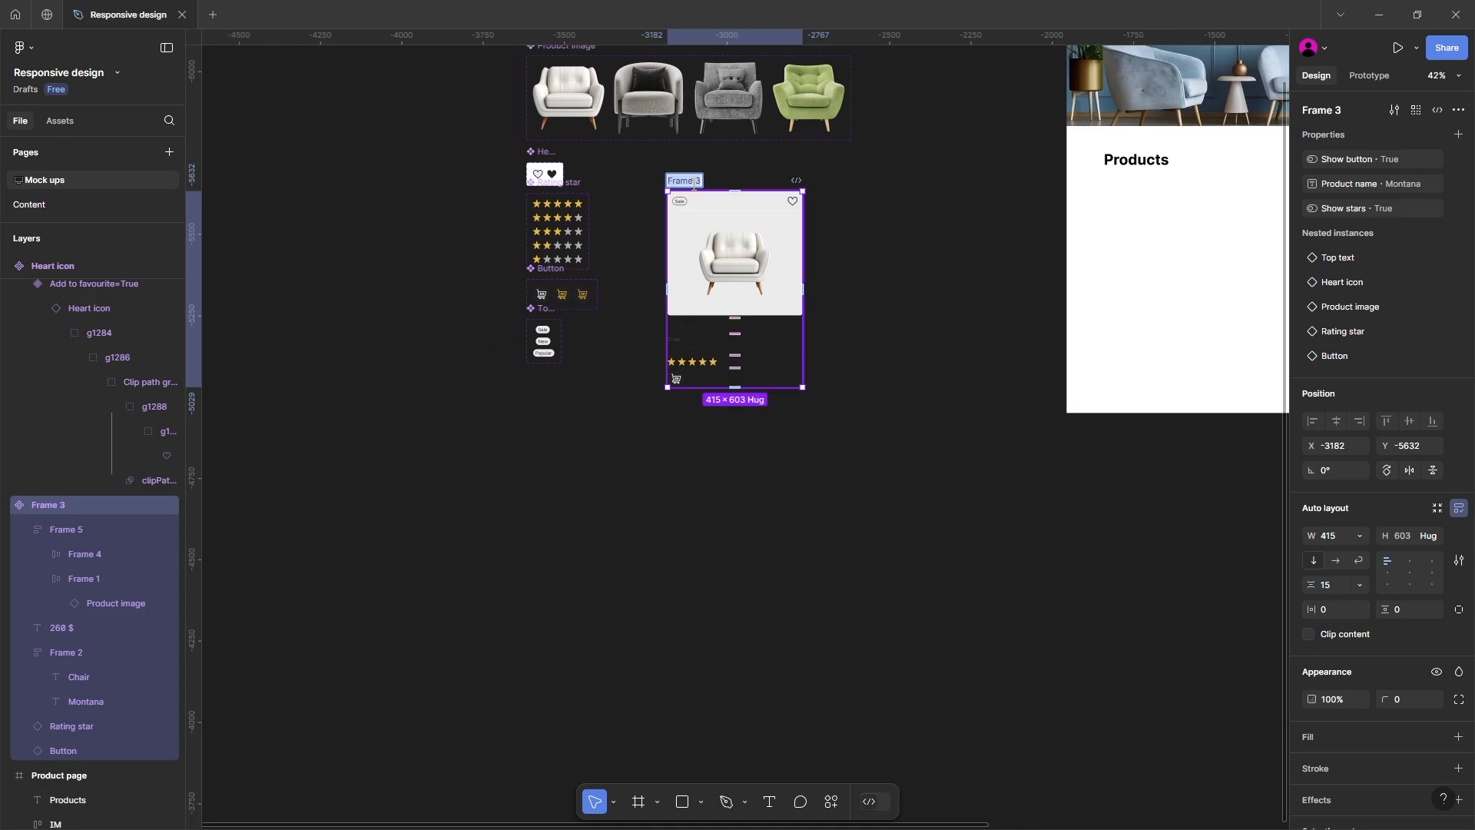
type("Product card")
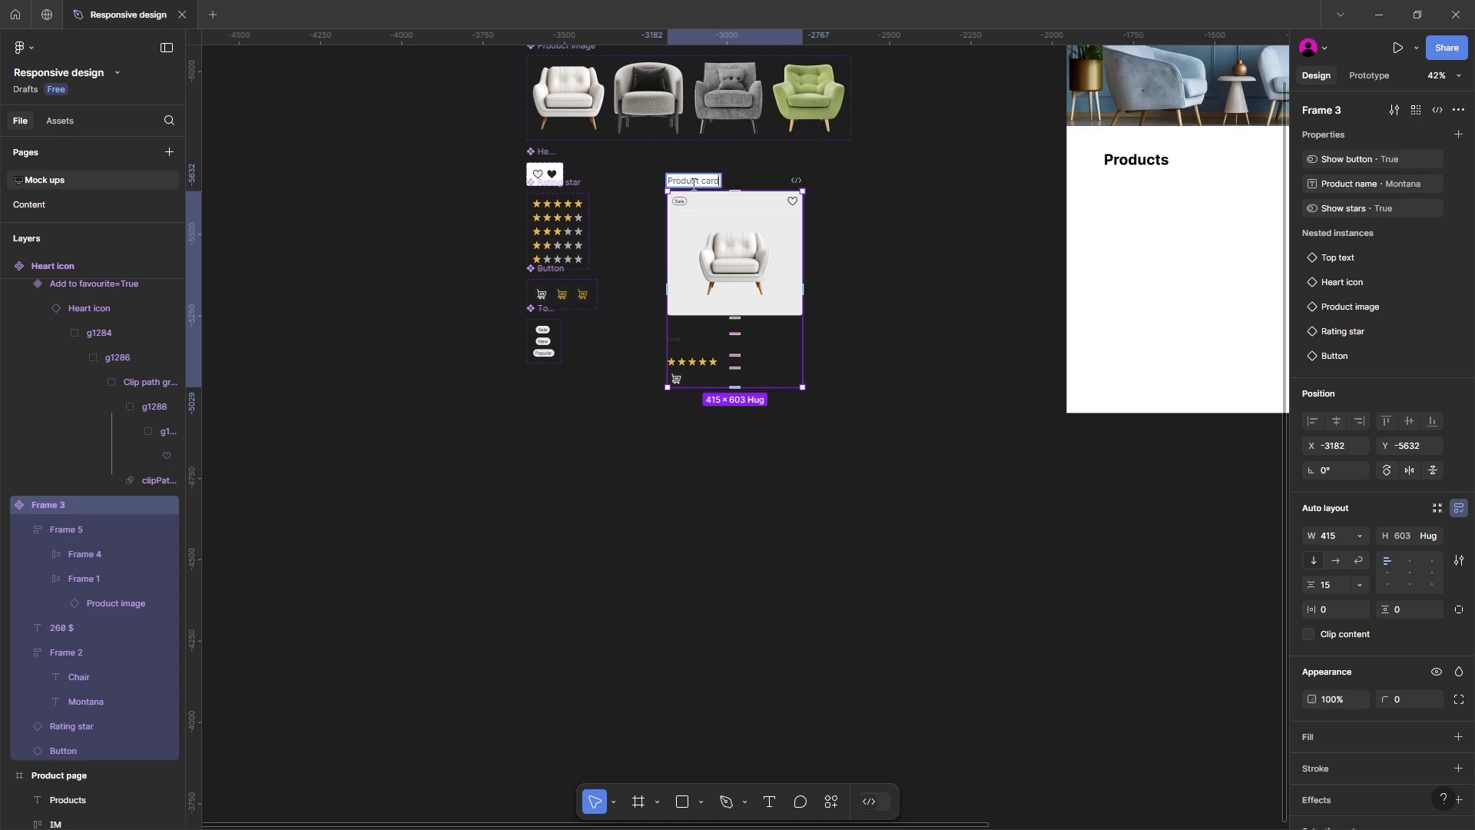
key("Return")
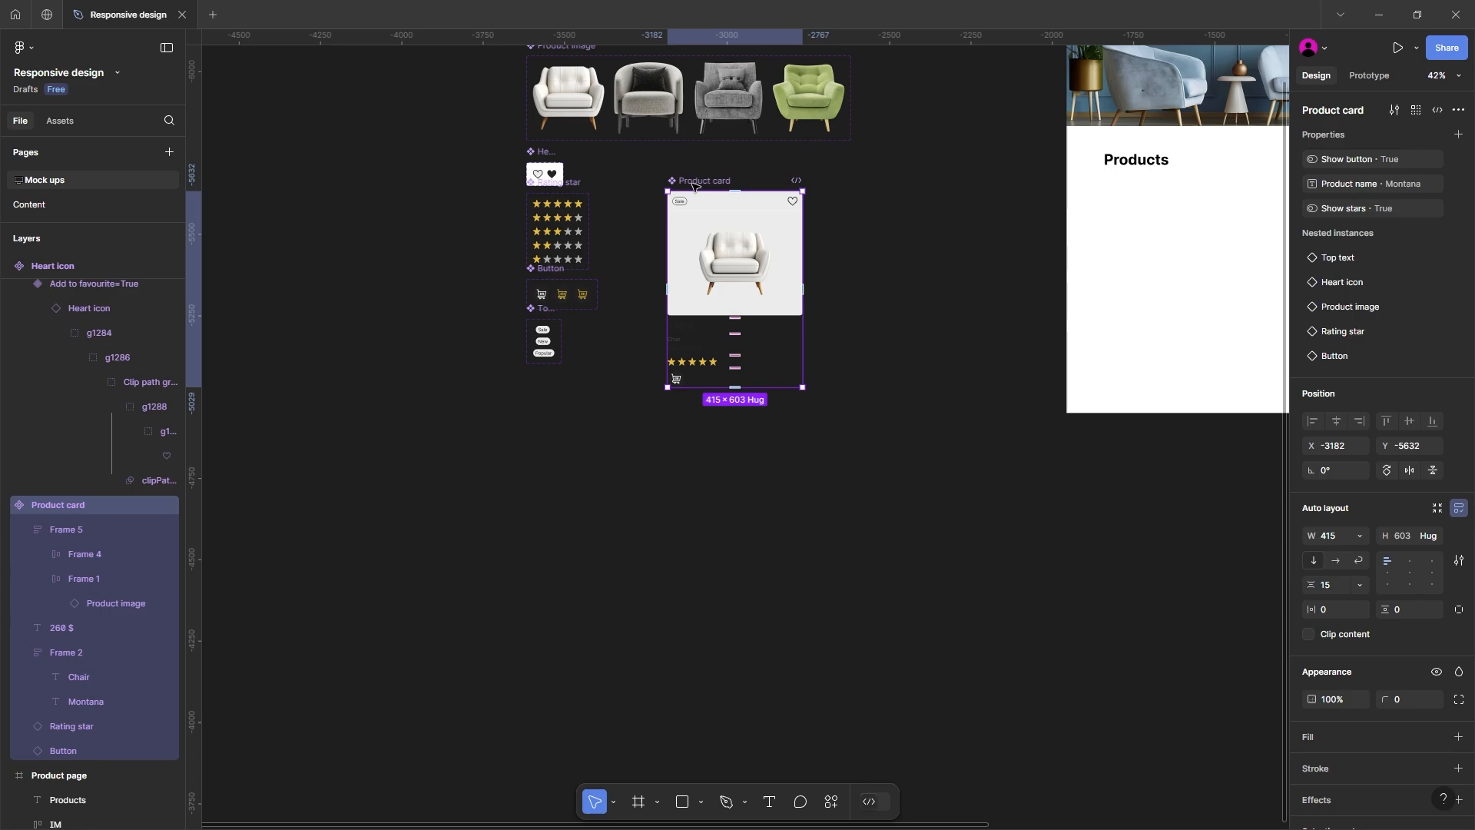
Step: Stack the Product card component below the other component sets and place an instance on the layout grid under the Products heading at X 115, Y 650
left_click_drag(694, 184, 550, 369)
left_click_drag(663, 331, 395, 353)
left_click_drag(339, 416, 735, 416)
left_click_drag(735, 415, 508, 391)
key("ctrl+shift+4")
scroll(503, 391, "up", 2)
left_click_drag(599, 436, 538, 440)
scroll(562, 443, "down", 1)
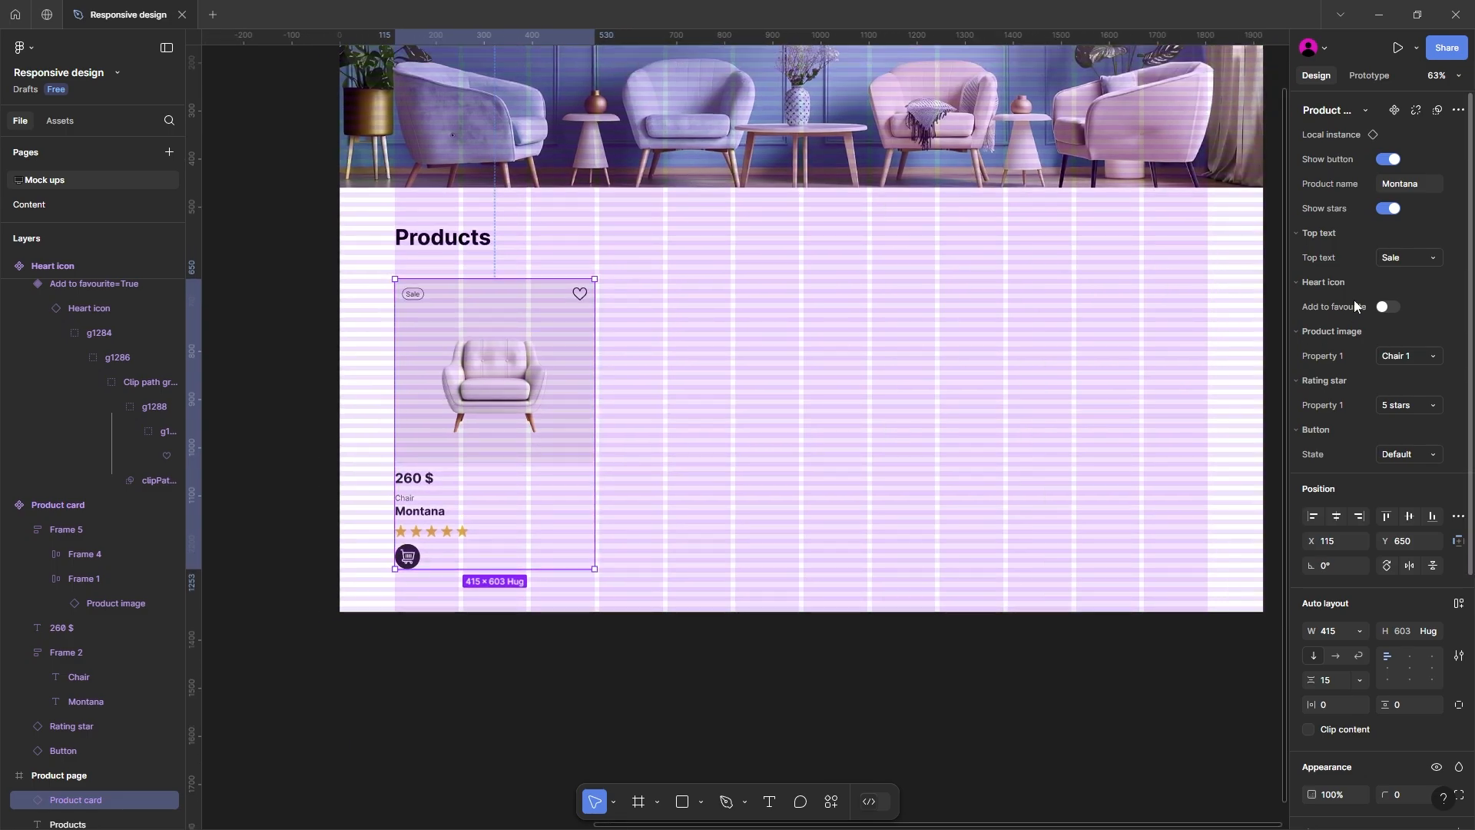
Step: Hide the rating stars and the button on the placed Product card instance
left_click(1389, 209)
left_click(1388, 159)
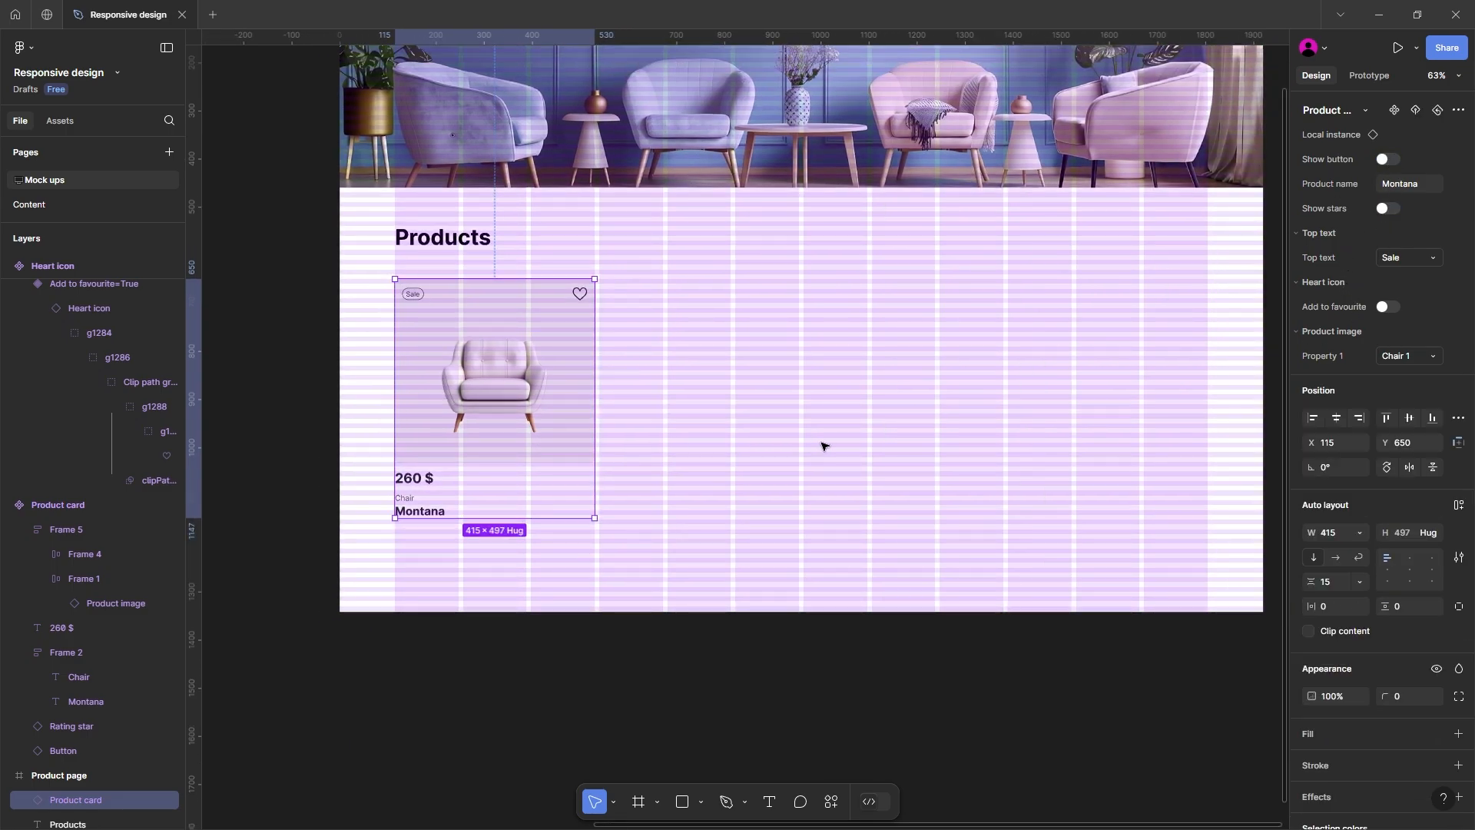
left_click_drag(797, 453, 856, 429)
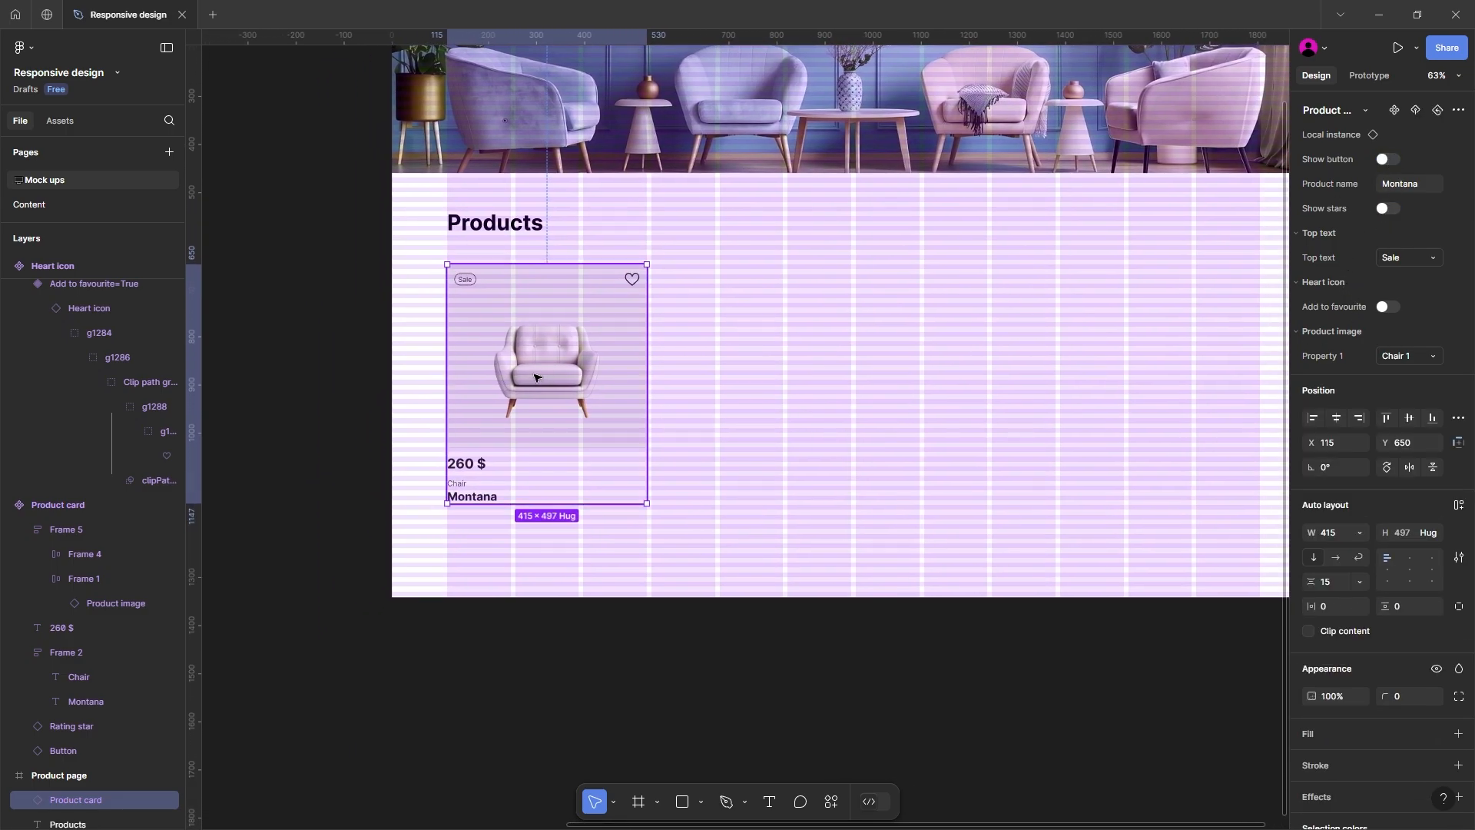
Step: Duplicate the Product card instance three times to its right at 10 px gaps to form a row of four cards
left_click_drag(546, 371, 740, 369)
key("ctrl+d")
key("ctrl+d")
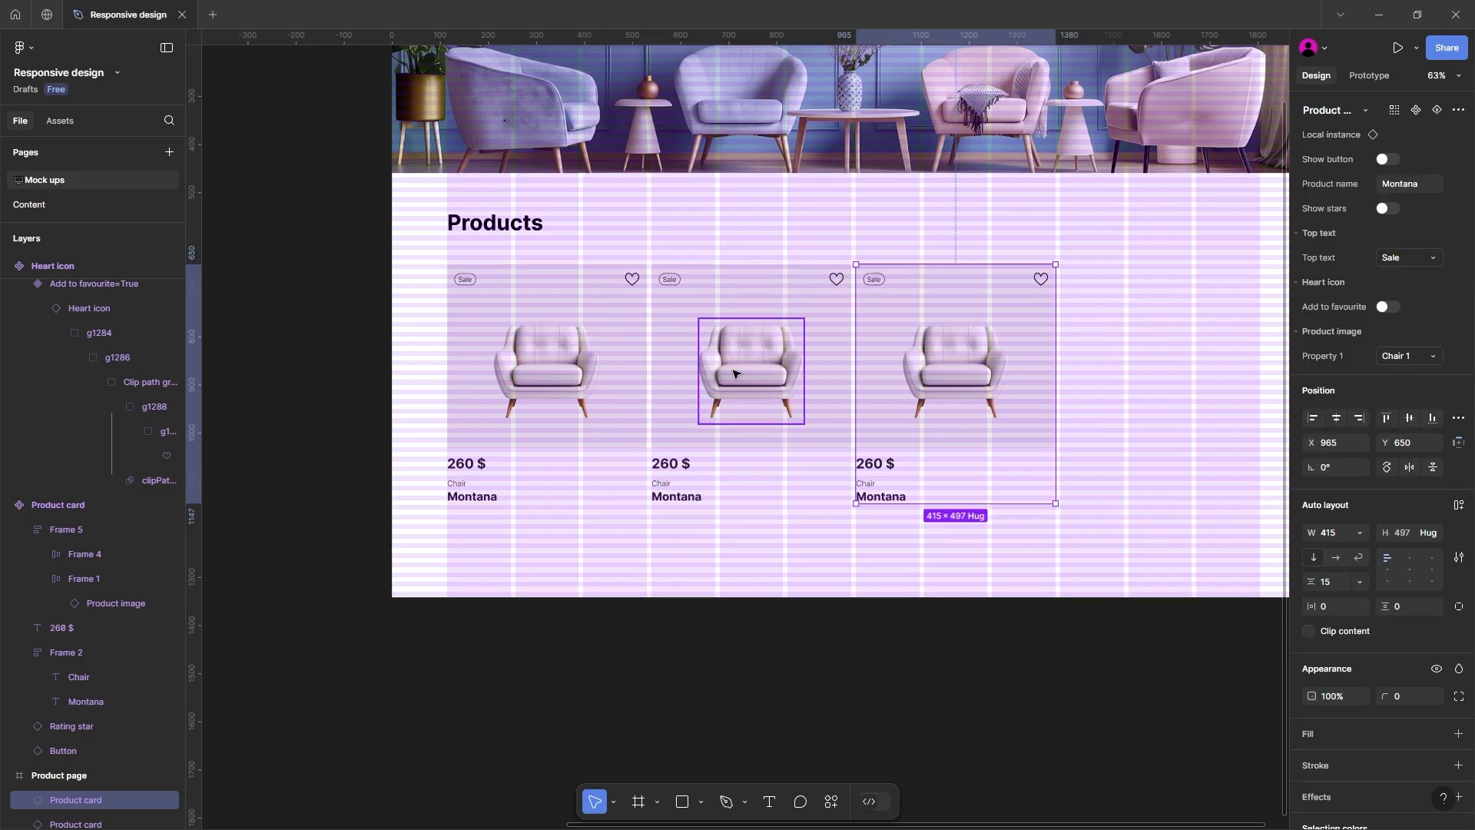
scroll(607, 411, "down", 2, "ctrl")
Step: Group the four Product card instances in a horizontal auto layout frame
left_click(554, 412)
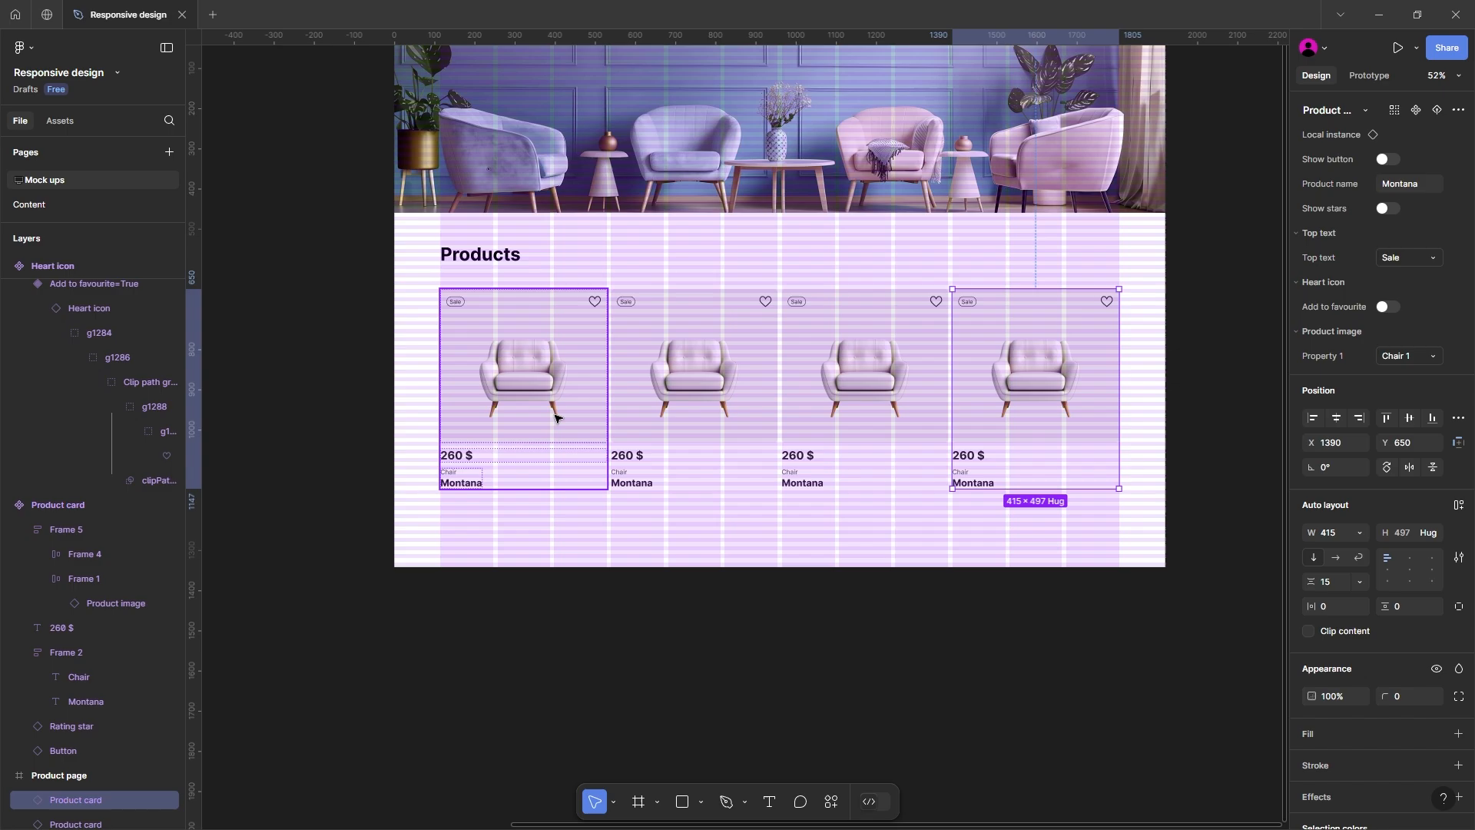
left_click(669, 407, "shift")
left_click(861, 381, "shift")
left_click(968, 377, "shift")
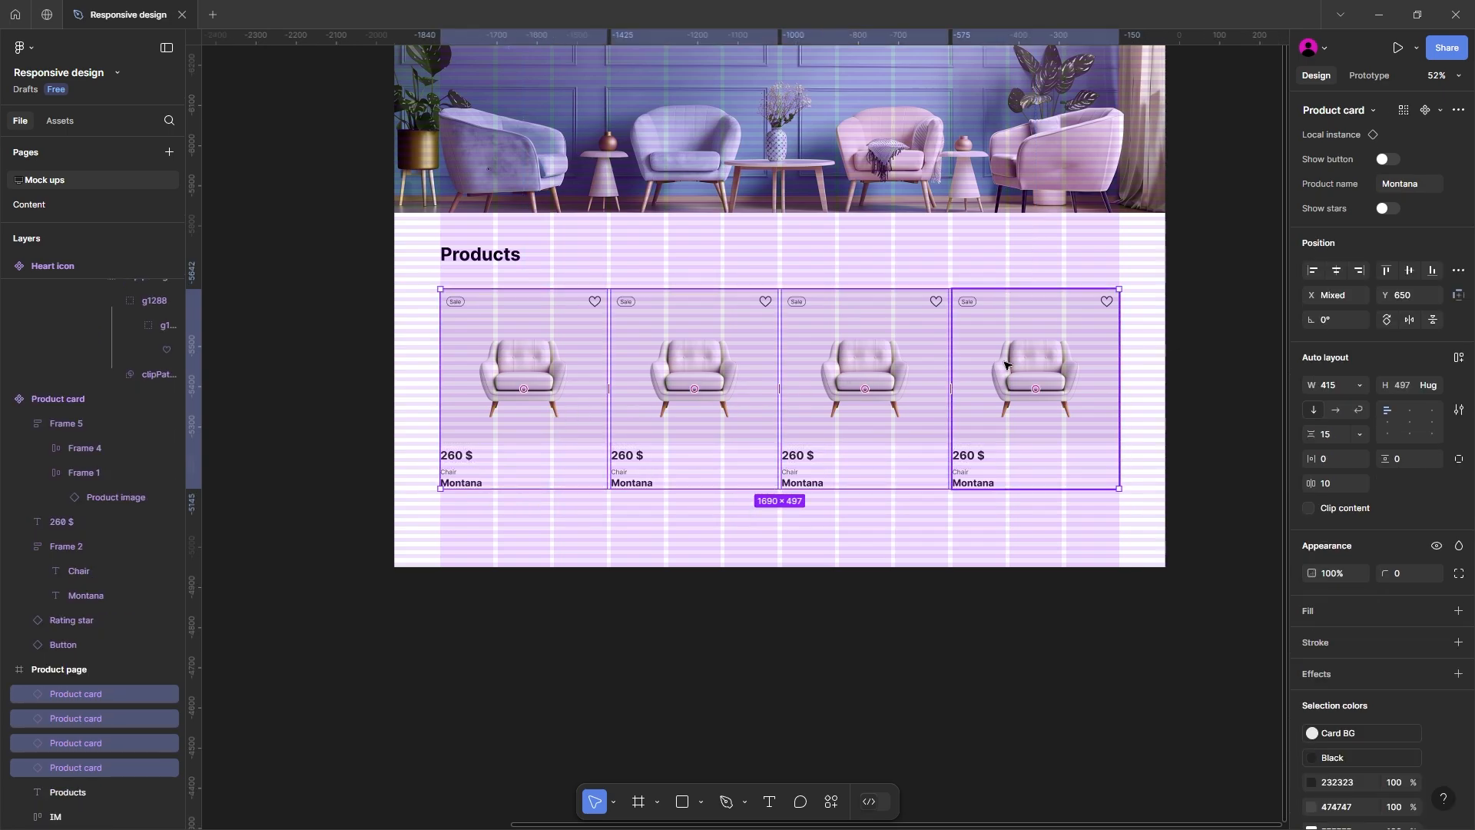
key("shift+a")
scroll(693, 391, "right", 2)
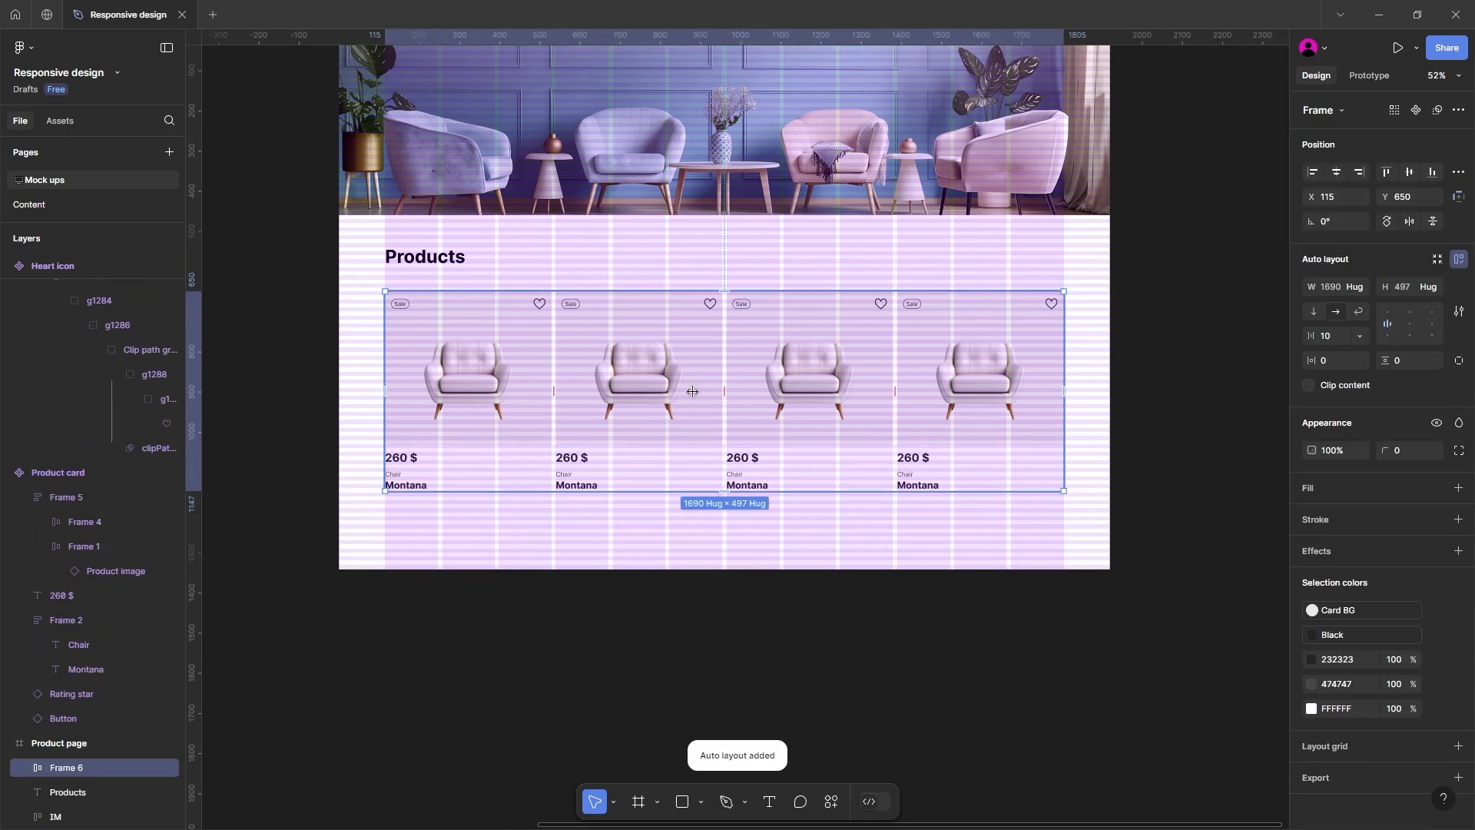
Step: Set the product images of the second, third and fourth cards to Chair 2, Chair 3 and Chair 4
left_click(642, 379)
left_click(1373, 366)
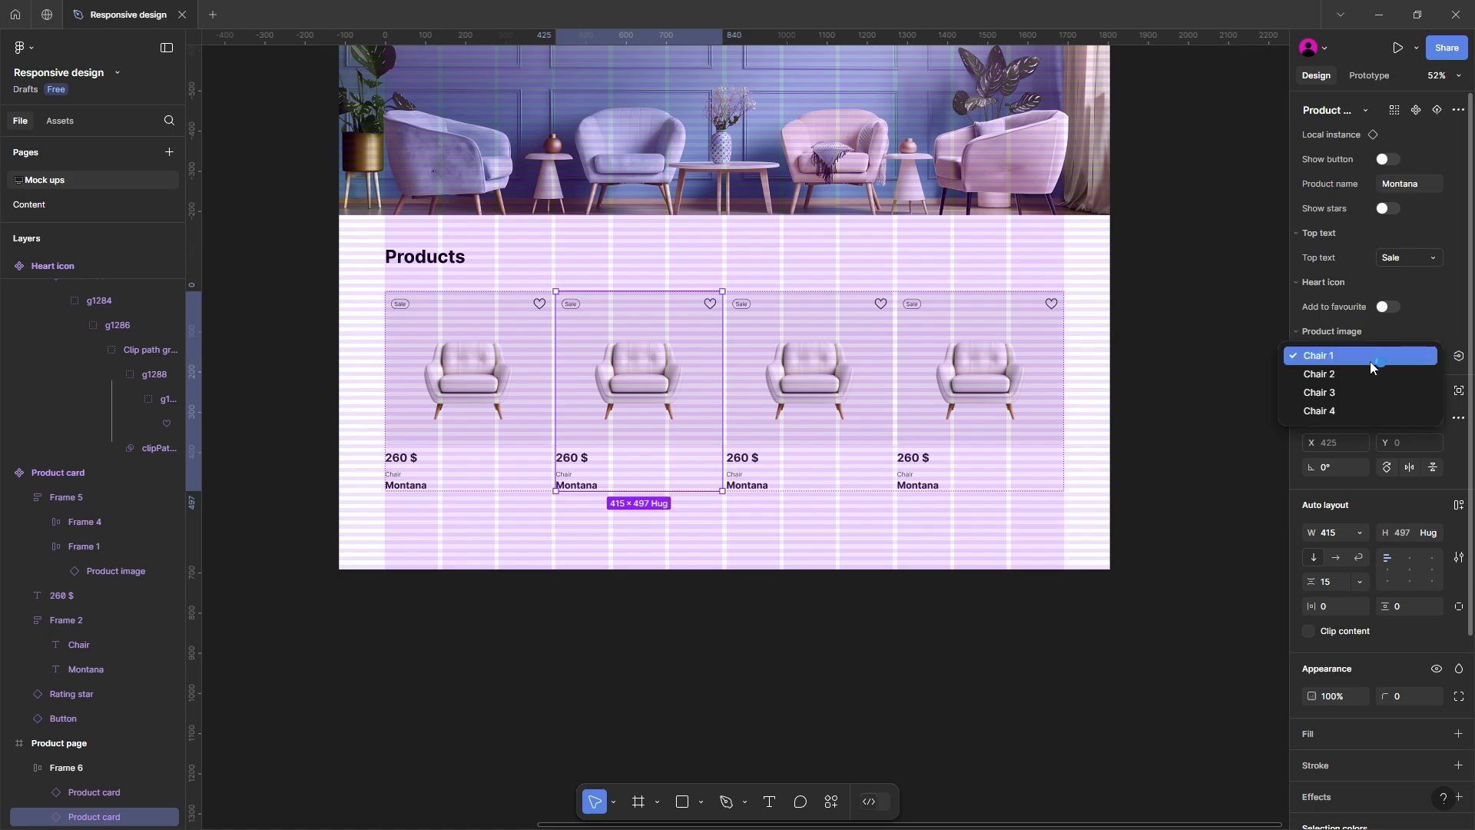
left_click(1373, 373)
left_click(869, 382)
left_click(1386, 361)
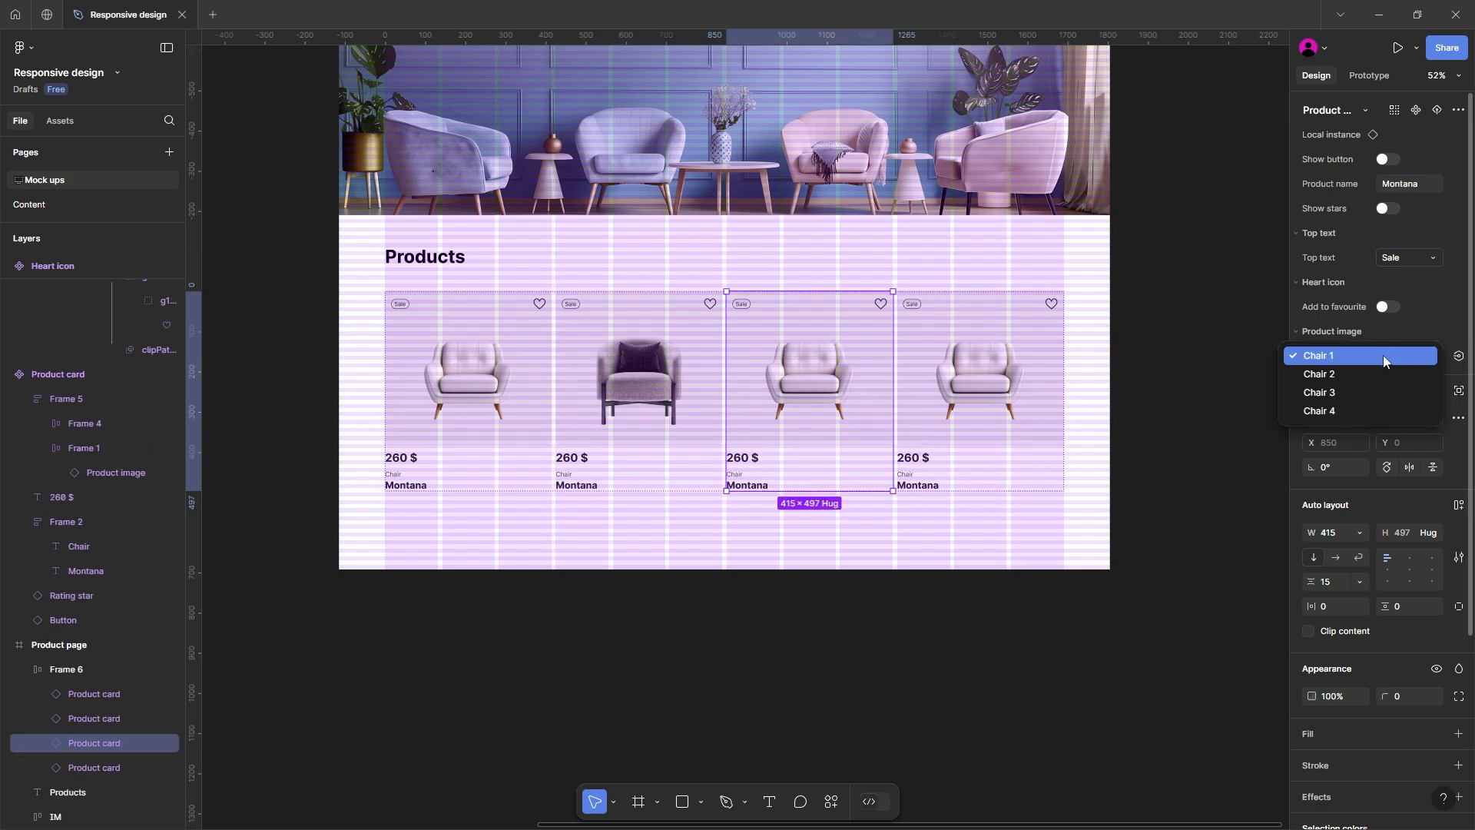
left_click(1350, 393)
left_click(1034, 379)
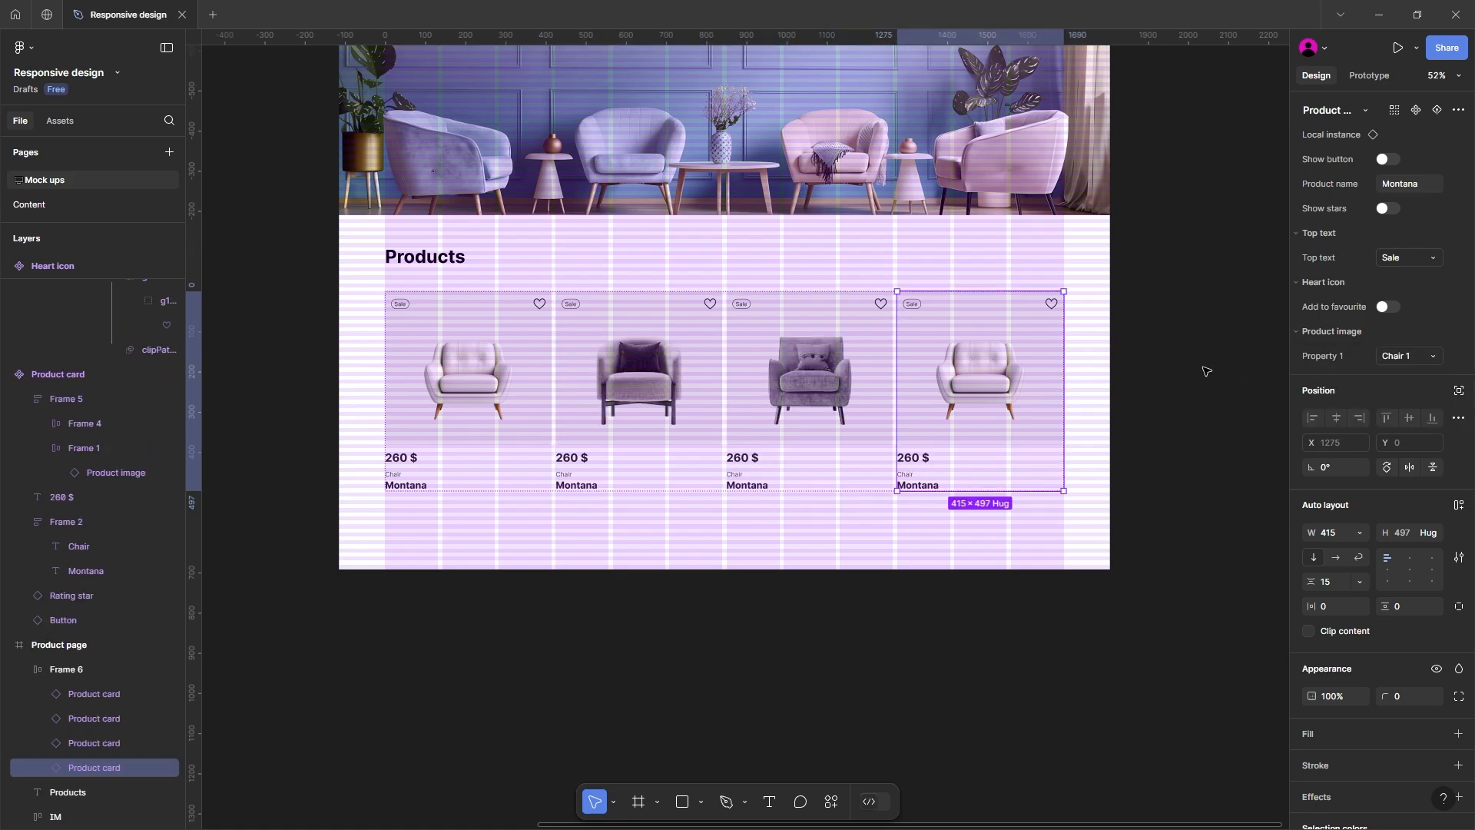
left_click(1389, 355)
left_click(1354, 404)
scroll(576, 410, "down", 1)
Step: Wrap the Products heading in its own auto layout frame
left_click(576, 409)
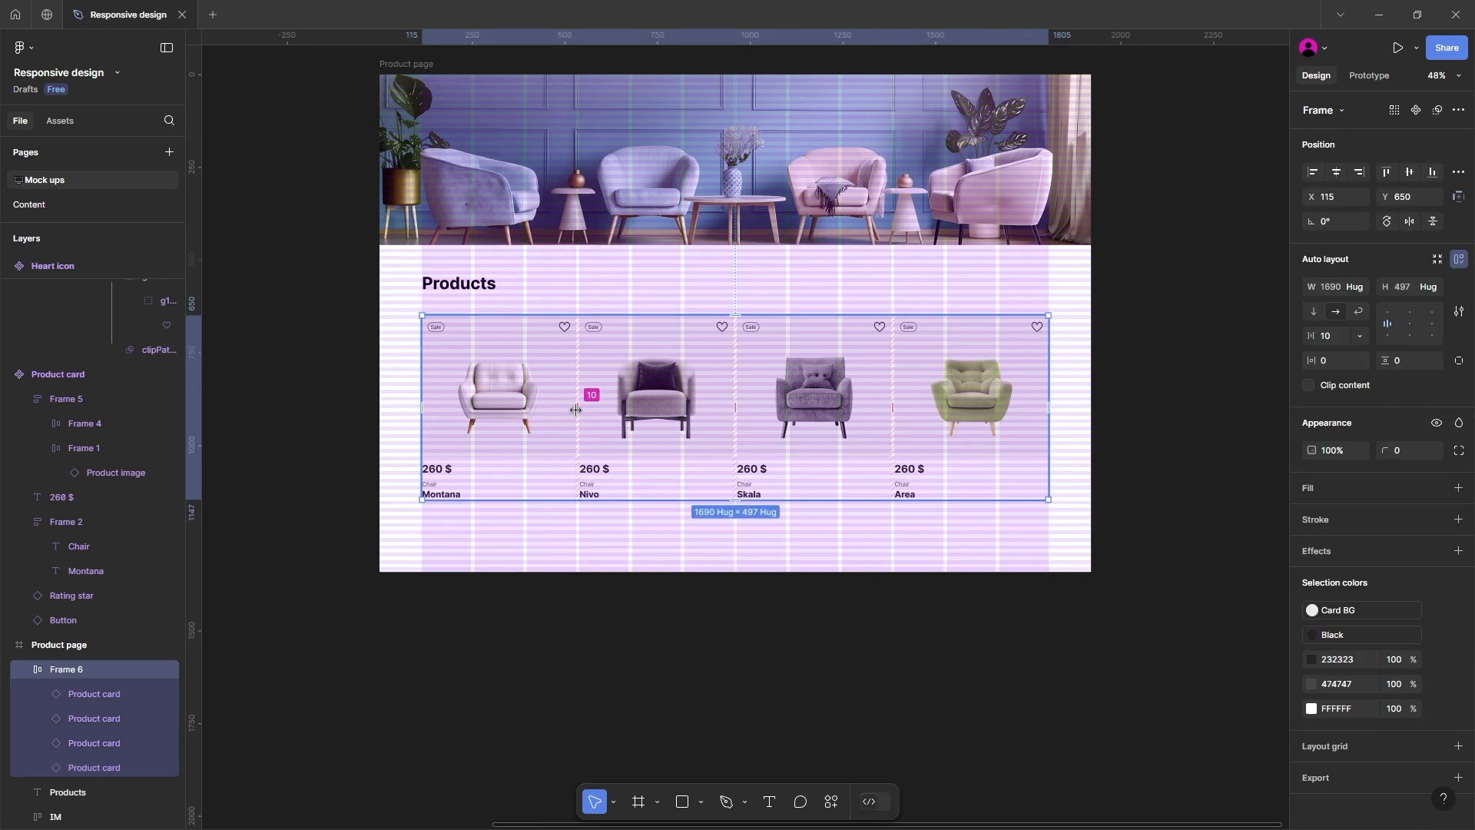
scroll(408, 434, "down", 1)
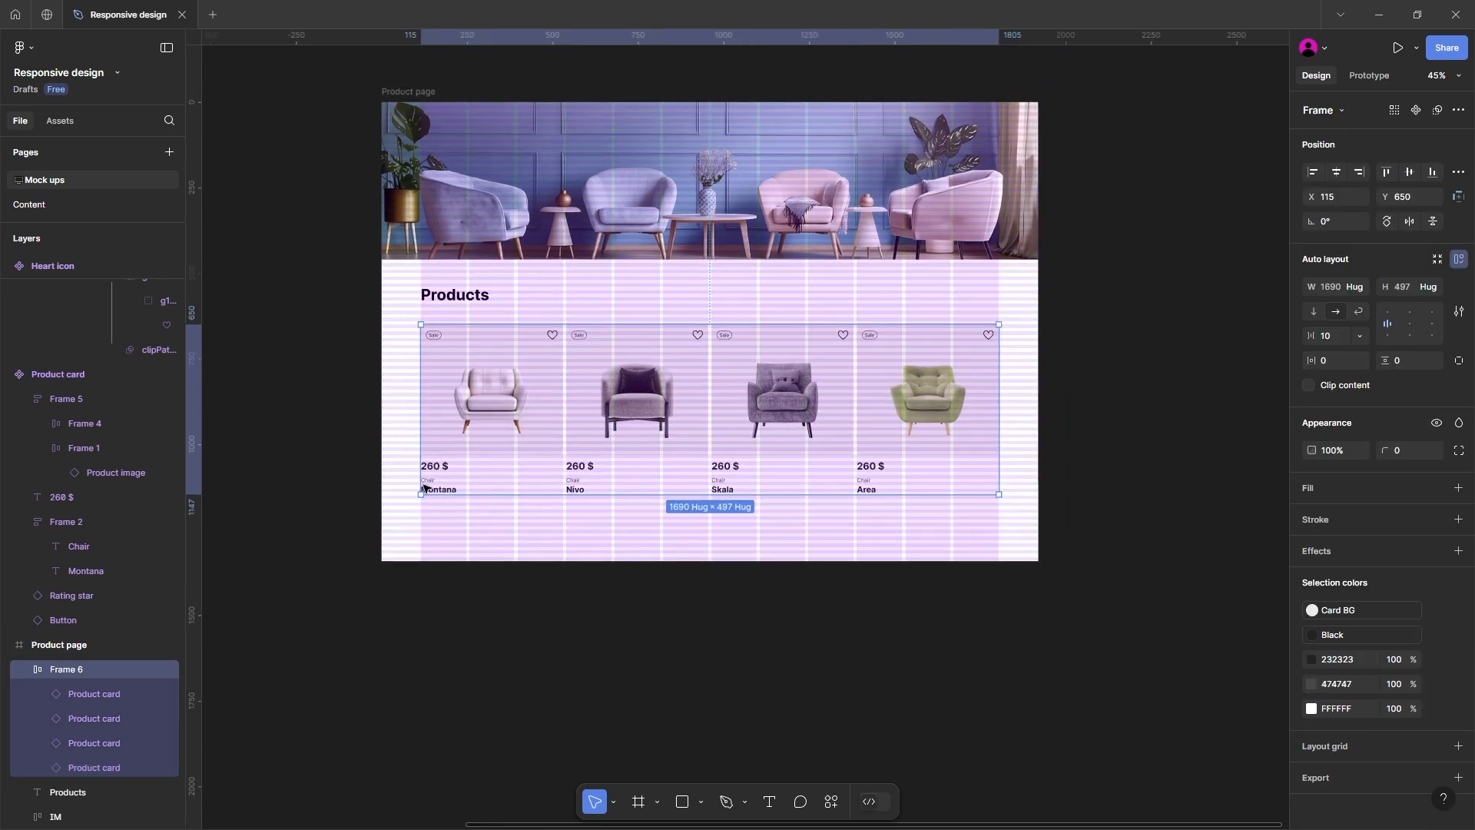
scroll(487, 689, "up", 3)
left_click(491, 407)
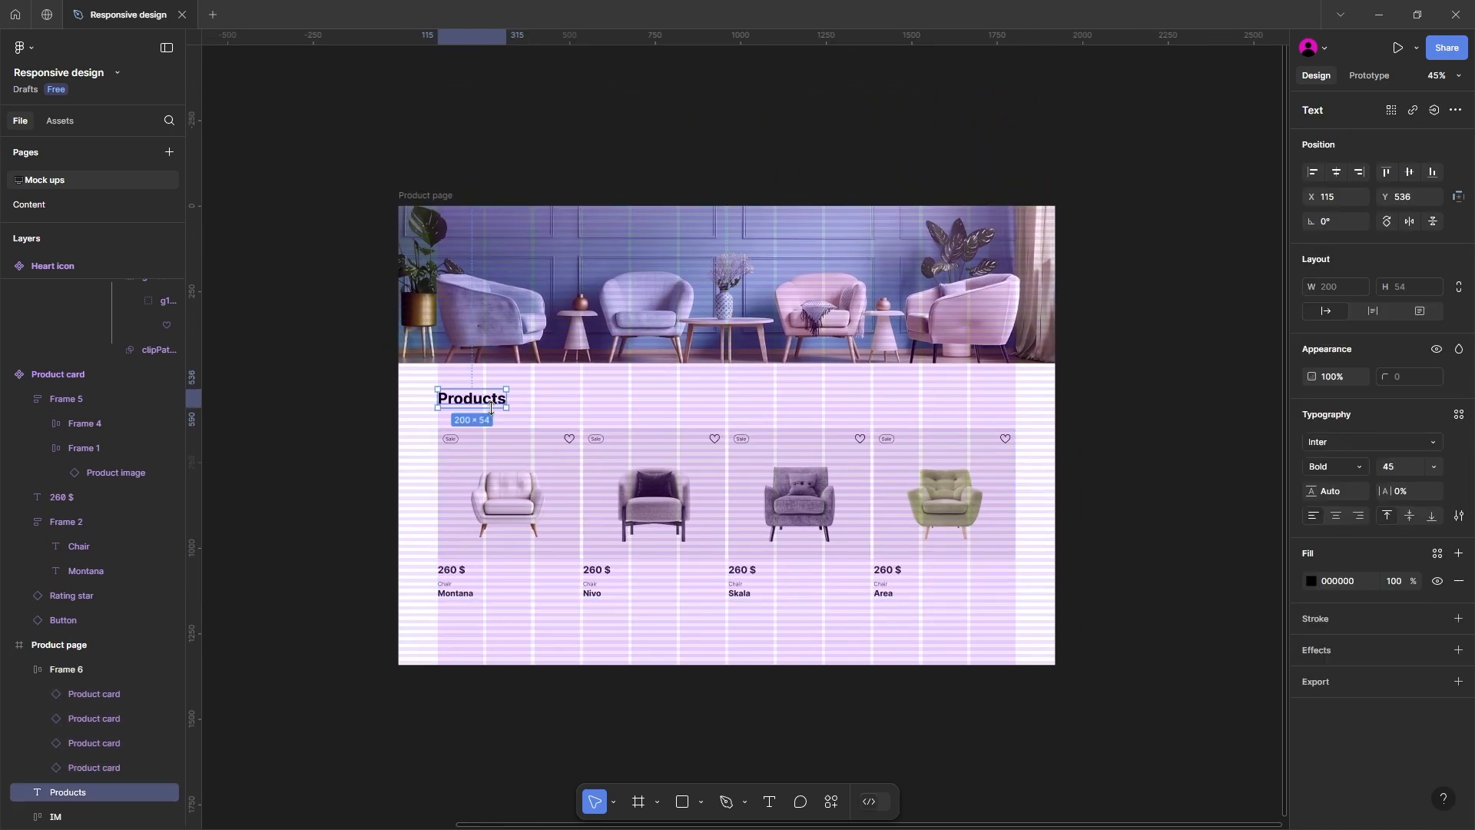
key("shift+a")
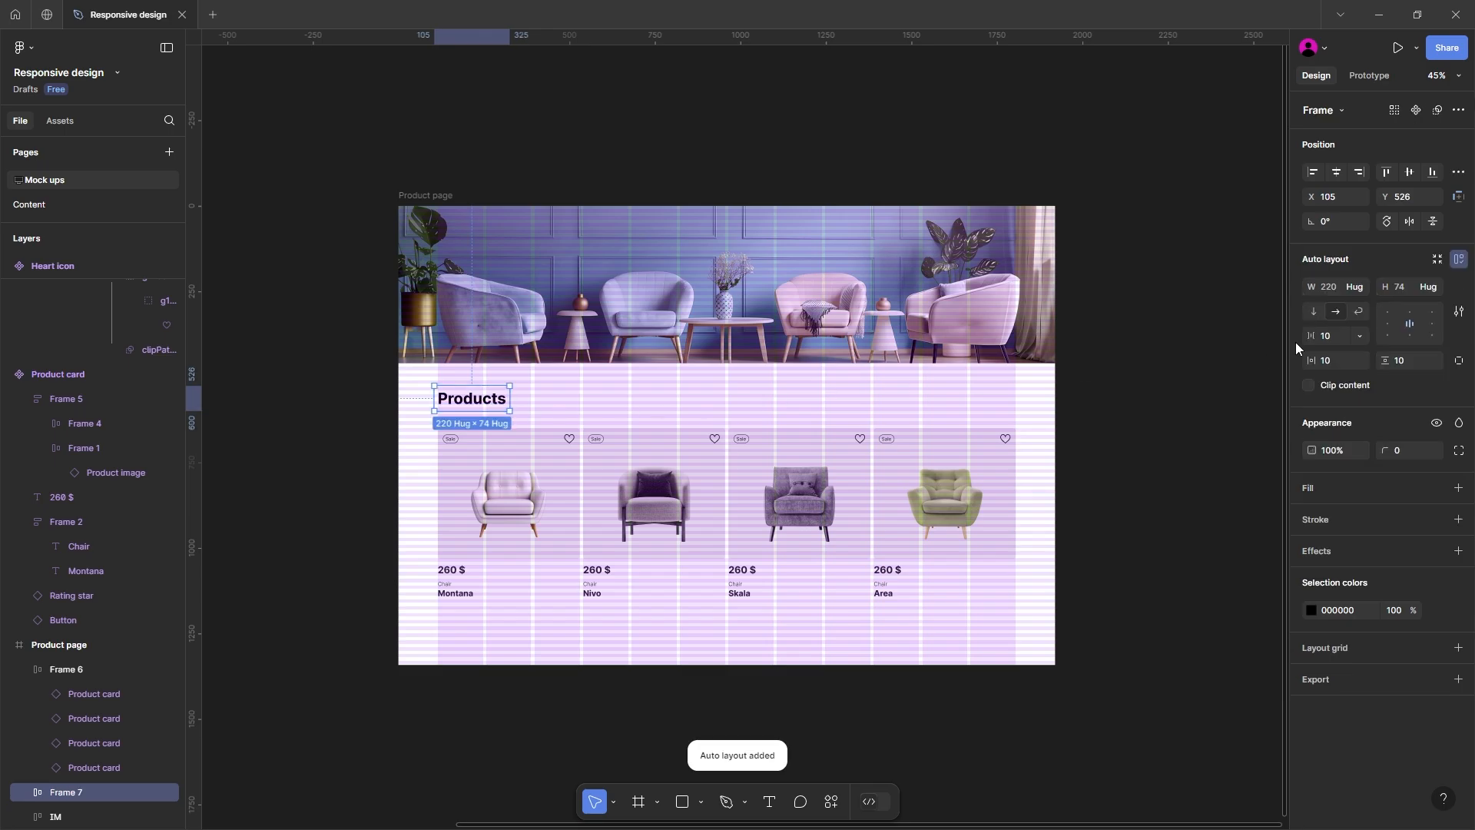
Step: Apply auto layout to the whole Product page frame
left_click(669, 316)
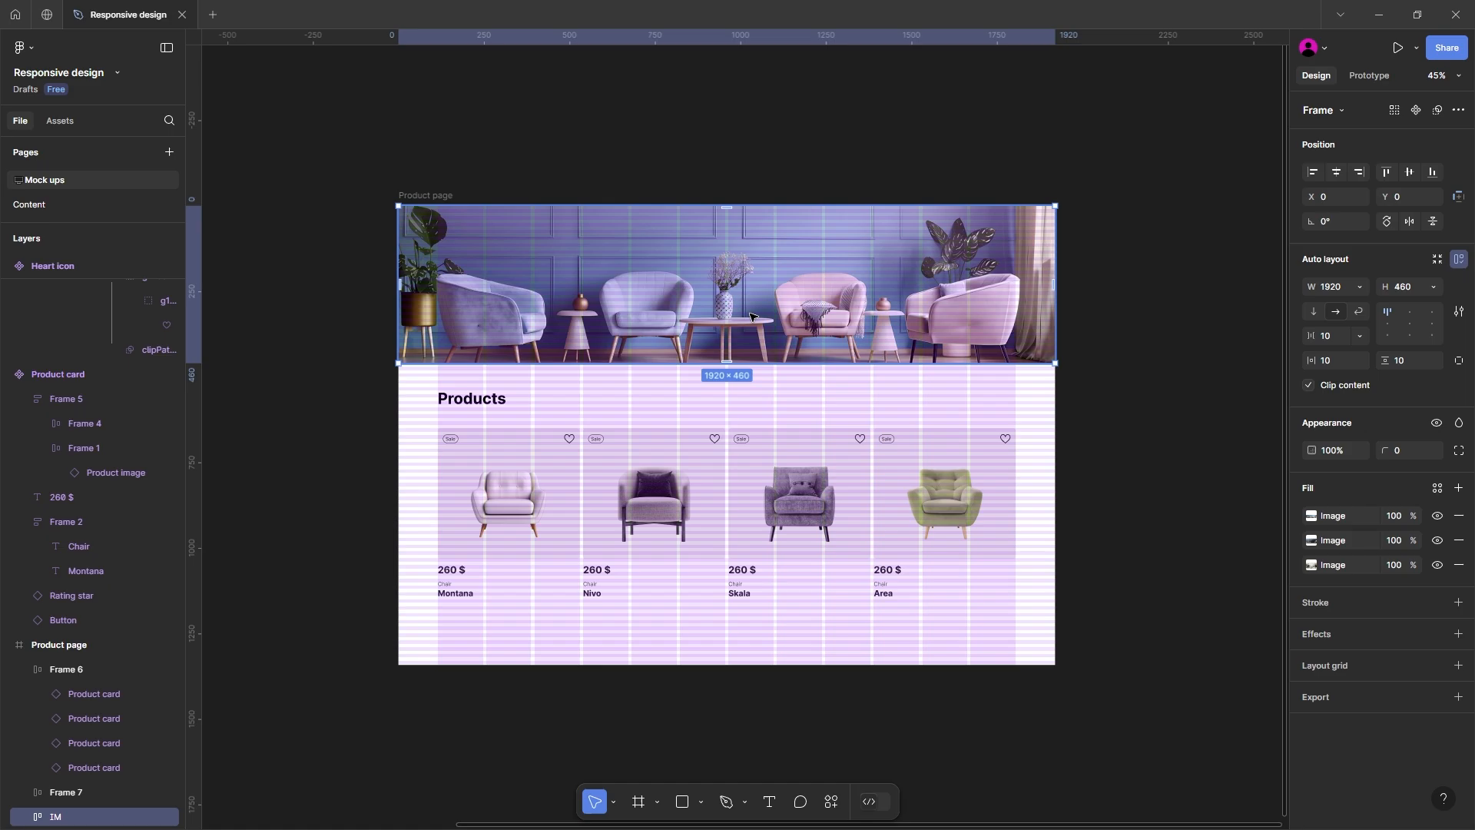
scroll(750, 316, "down", 2)
left_click(470, 210)
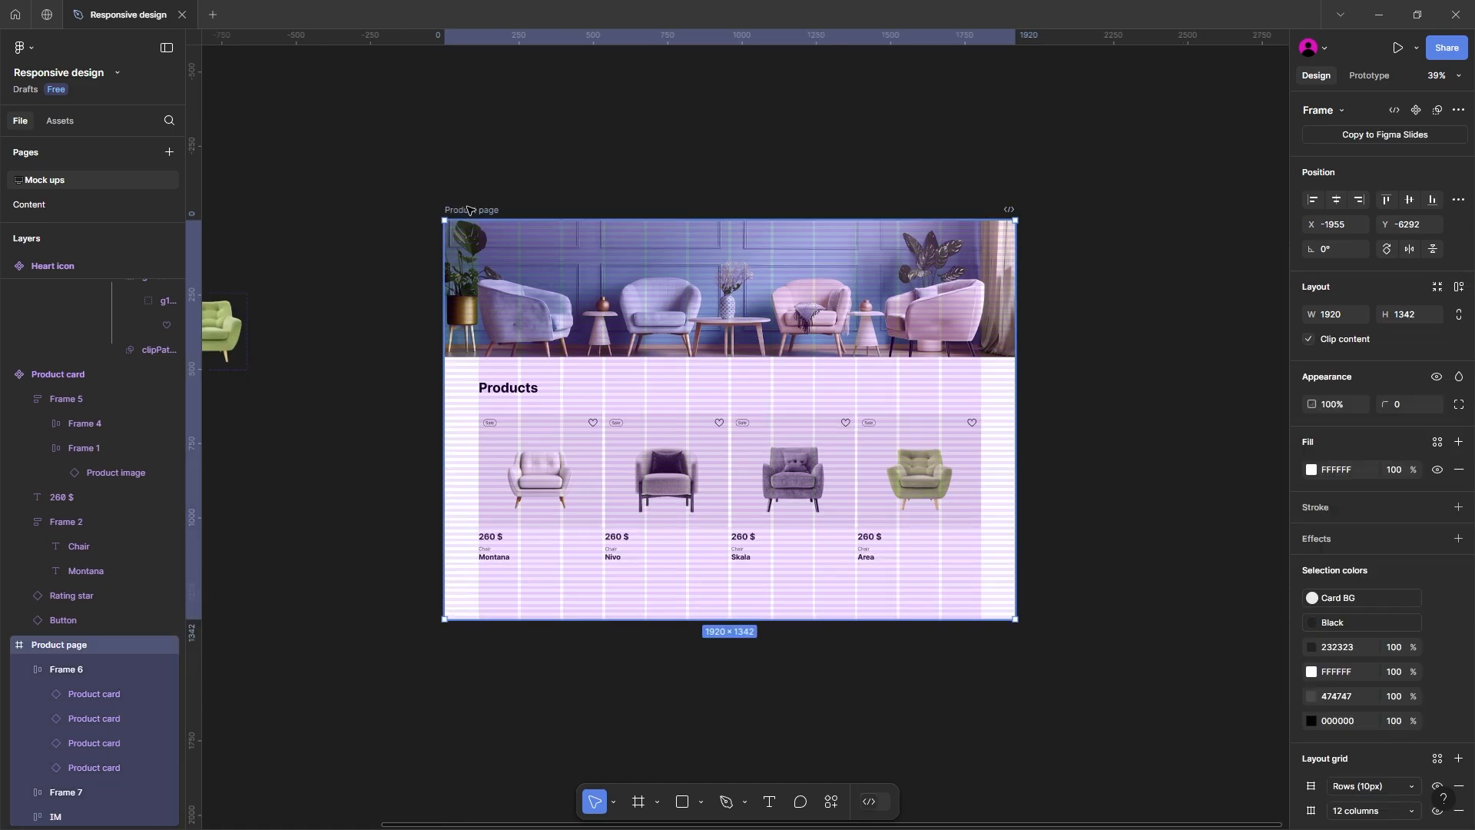
key("shift+a")
Step: Make the Products heading frame fill the container width, pad it horizontally to the grid's column margin and left-align its text
left_click(507, 389)
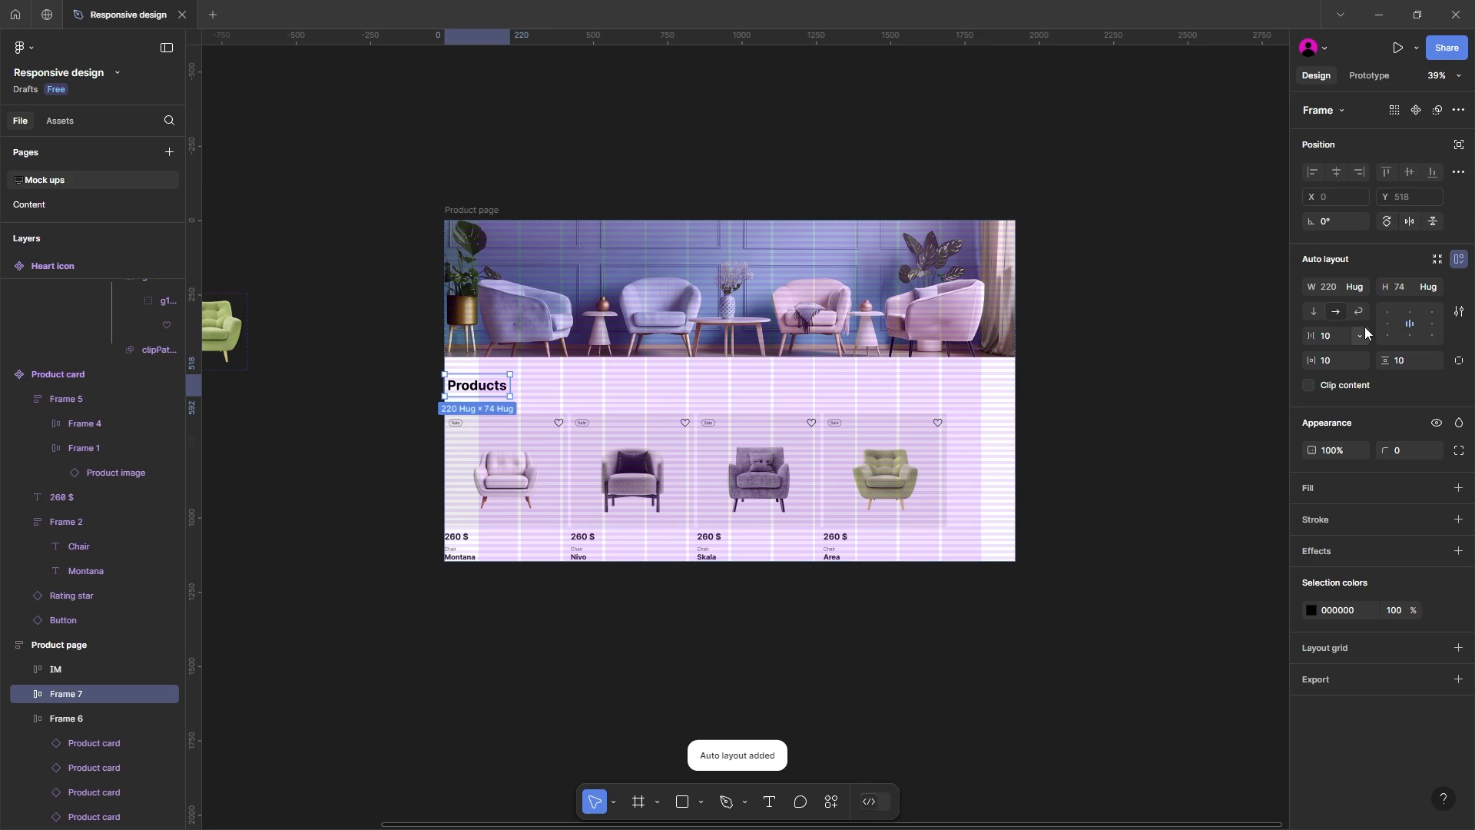
left_click(1361, 285)
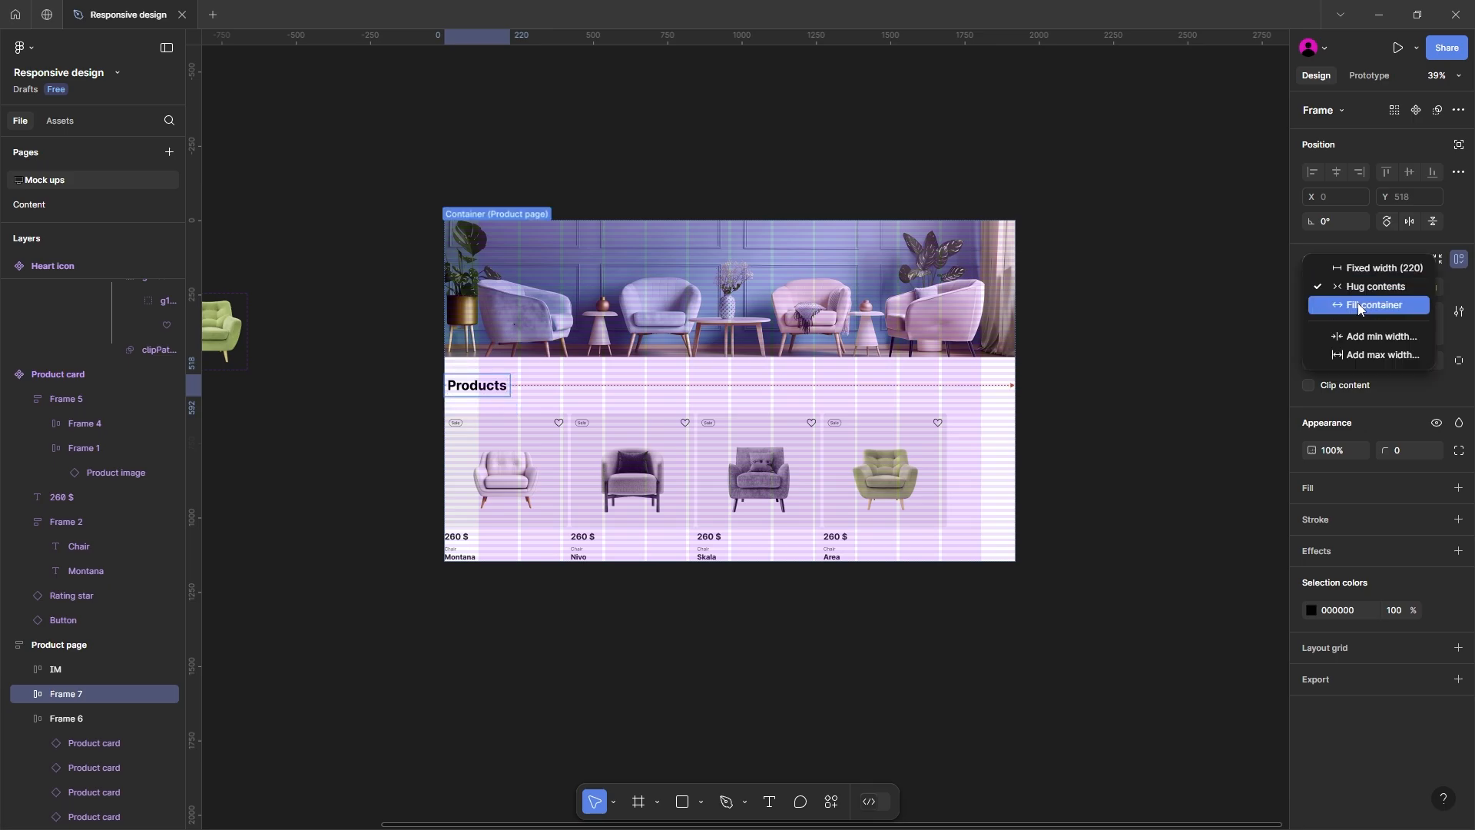
left_click(1360, 305)
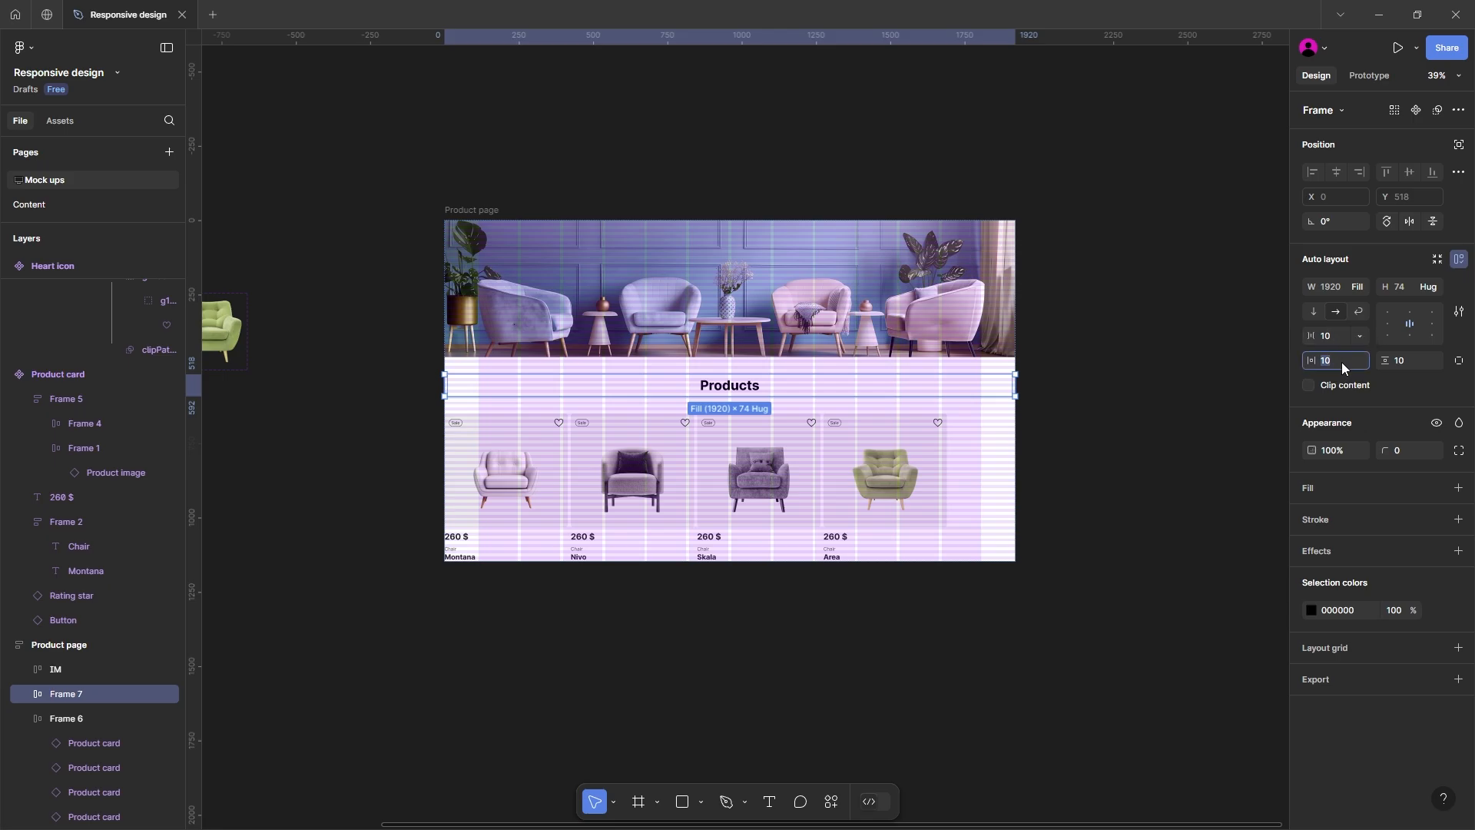
key("Return")
left_click(1387, 335)
Step: Make the card row frame fill the container width with a horizontal padding of 115
left_click(903, 461)
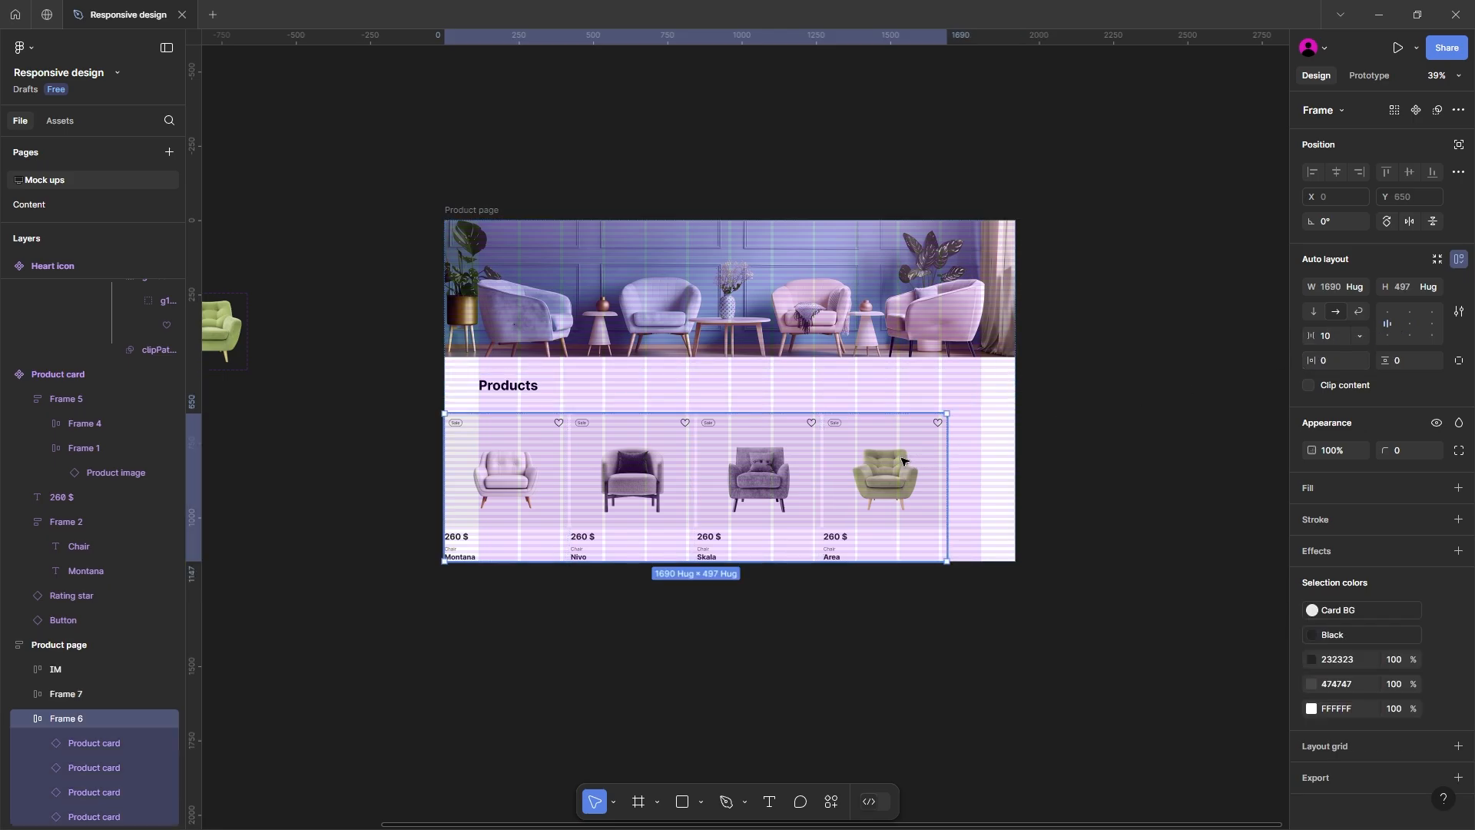
left_click(1361, 287)
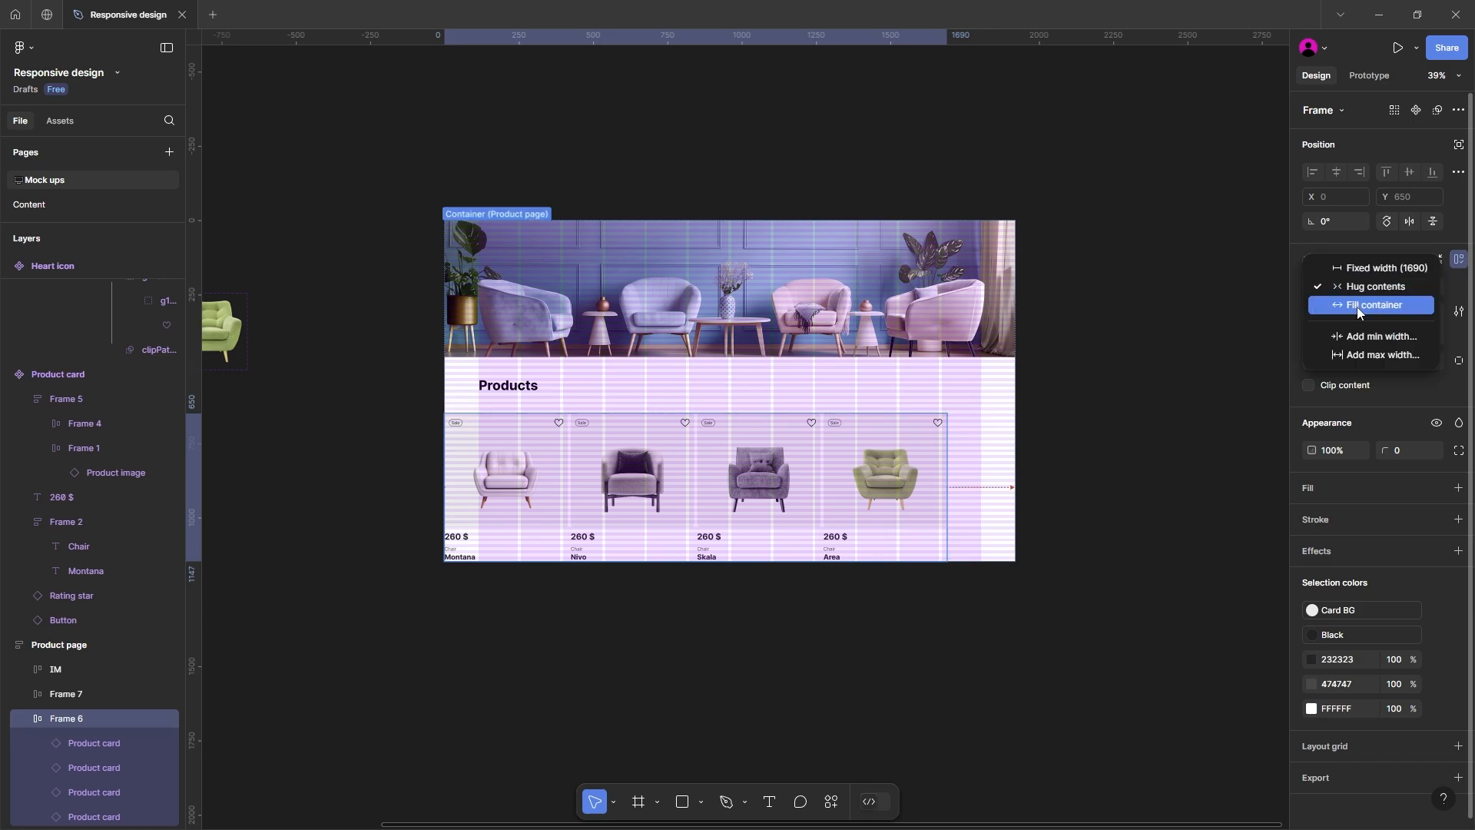
left_click(1357, 307)
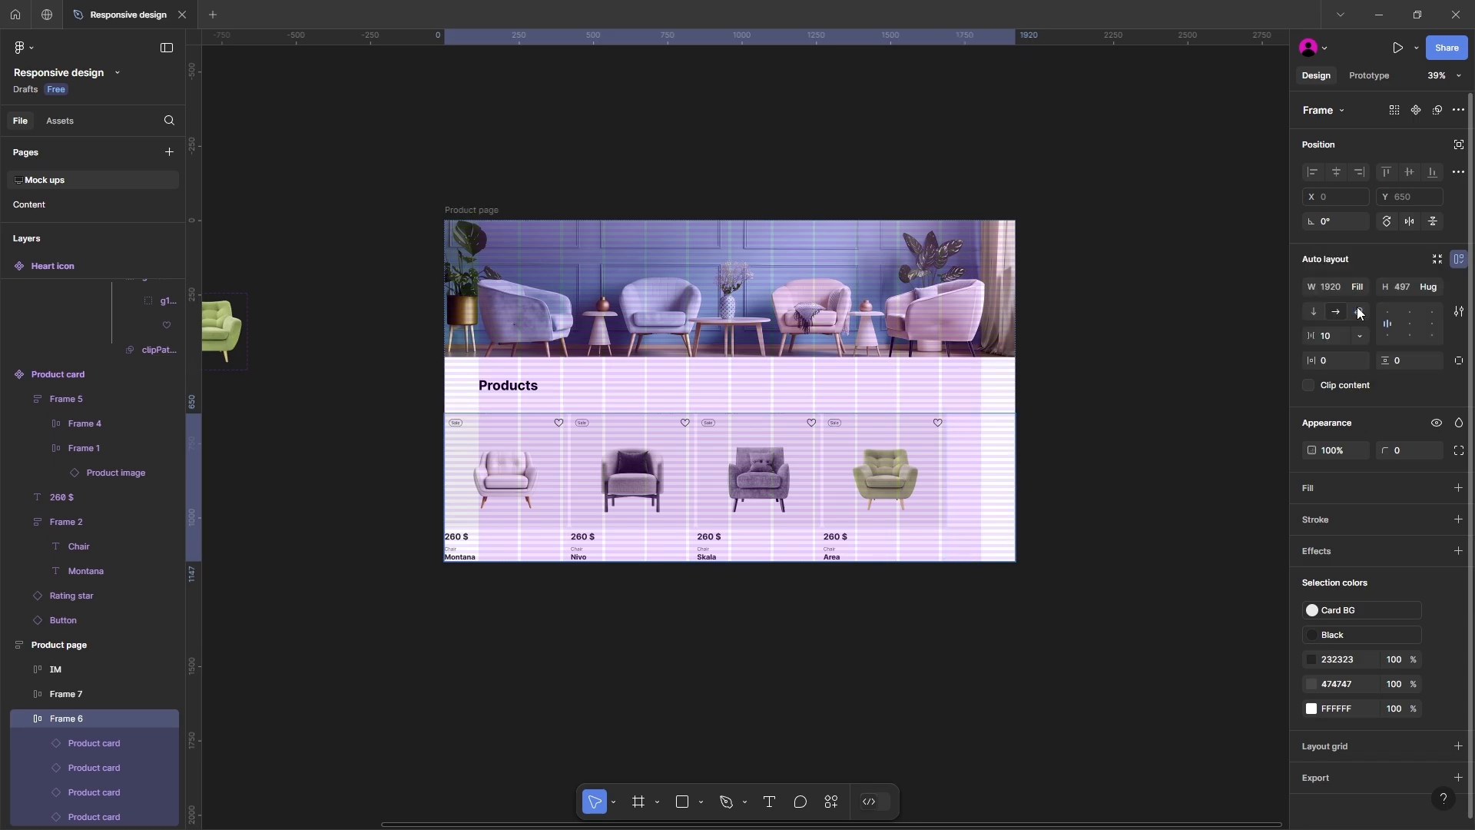
left_click(1330, 362)
type("115")
key("Return")
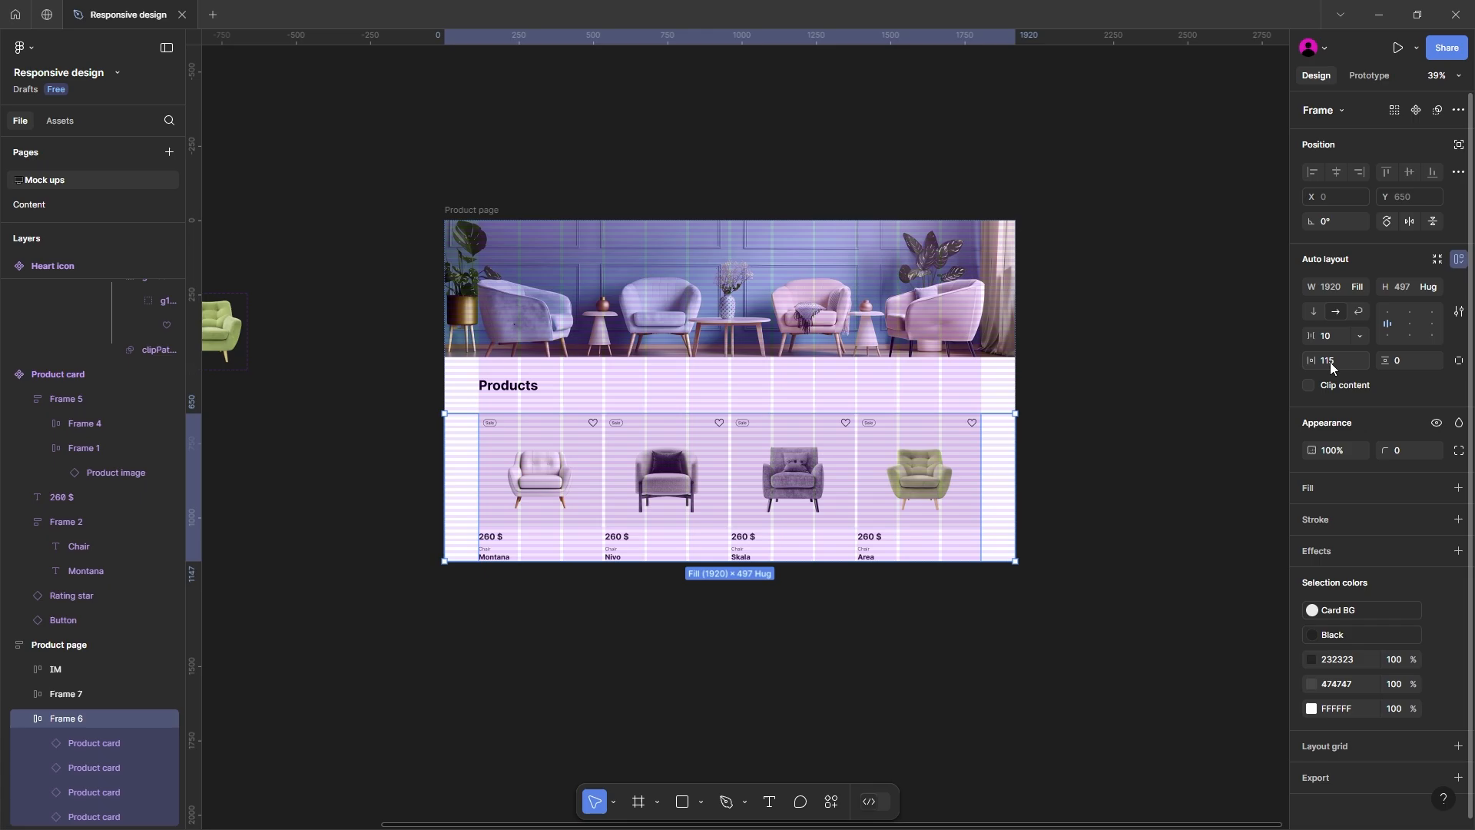
Step: Extend the Product page frame downward to a height of about 1293, leaving space below the cards
left_click(1192, 399)
scroll(1126, 461, "down", 1)
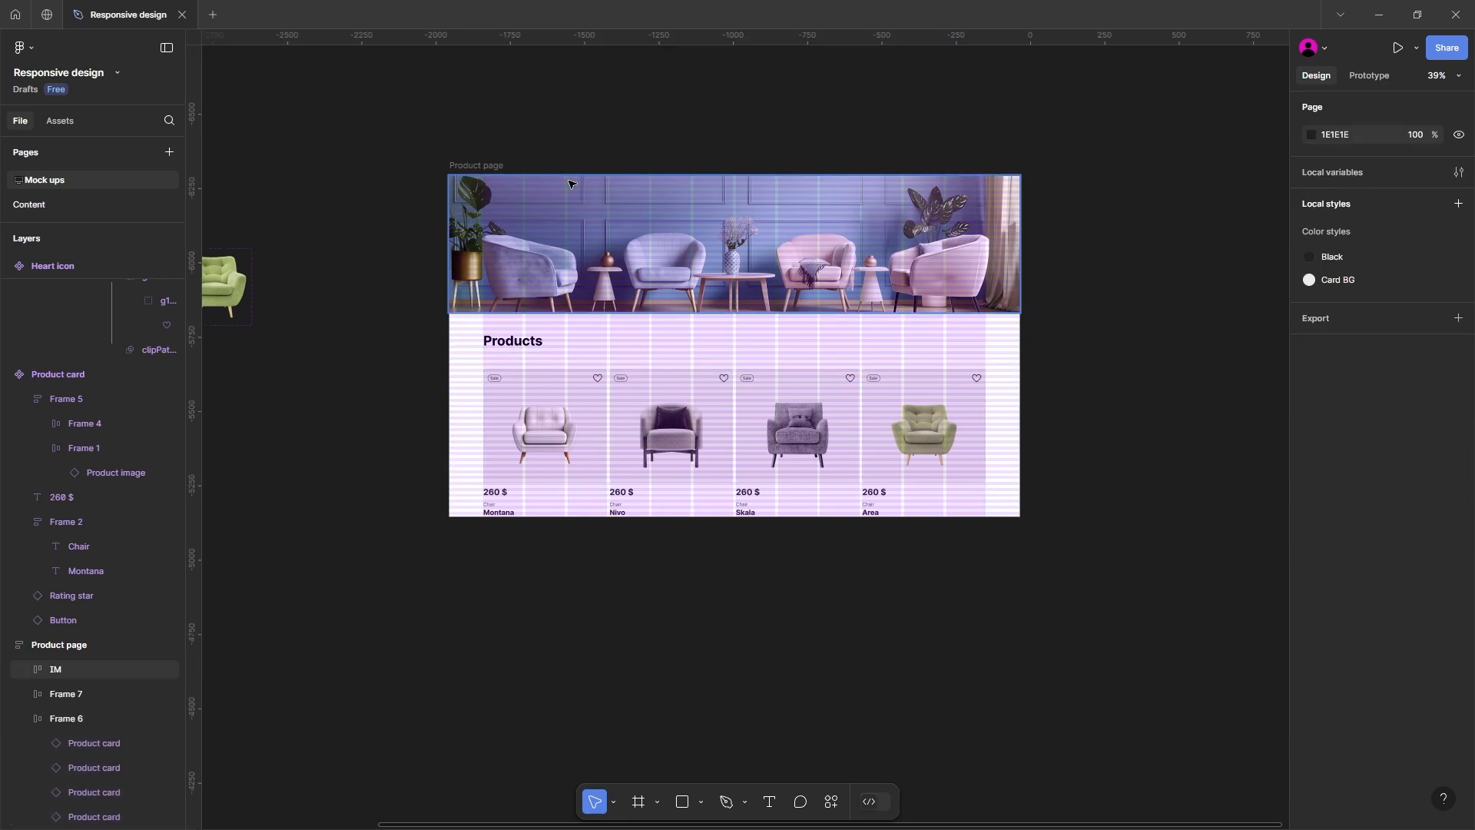
left_click(469, 168)
left_click_drag(576, 517, 574, 560)
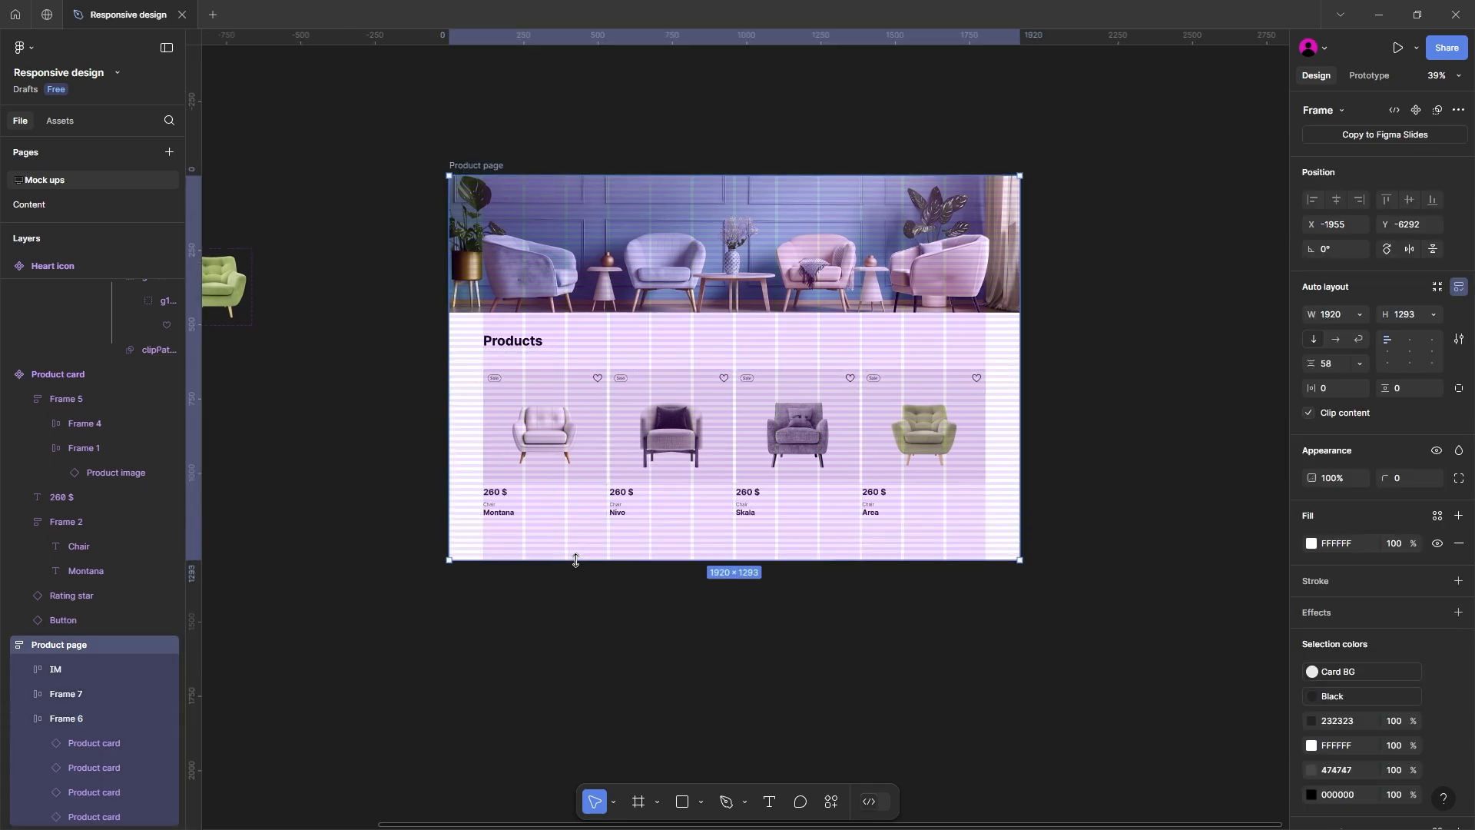
left_click(389, 454)
Step: Add a minimum width of 335 to the main Product card component
scroll(432, 343, "up", 3)
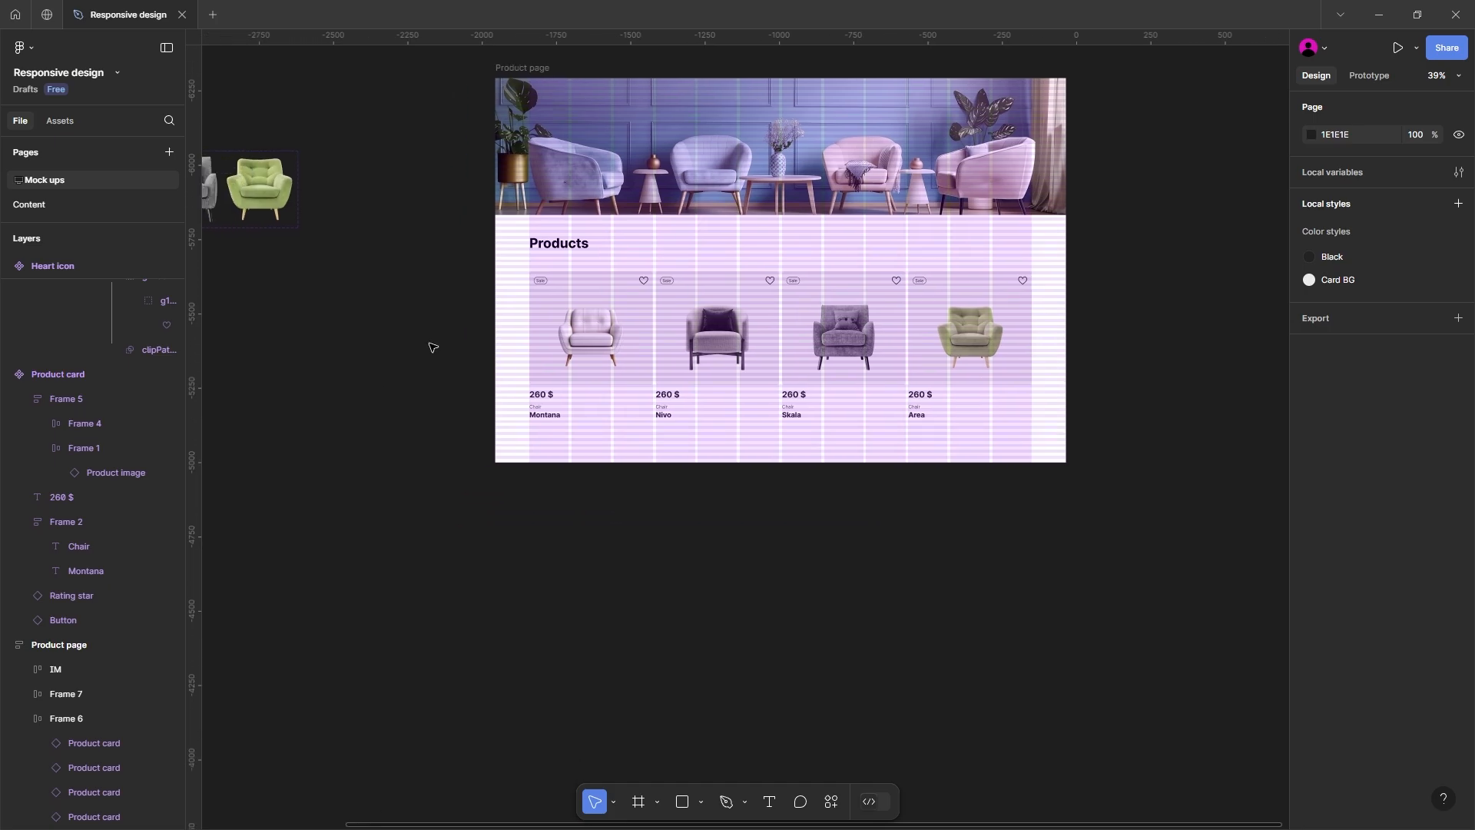
left_click(616, 335)
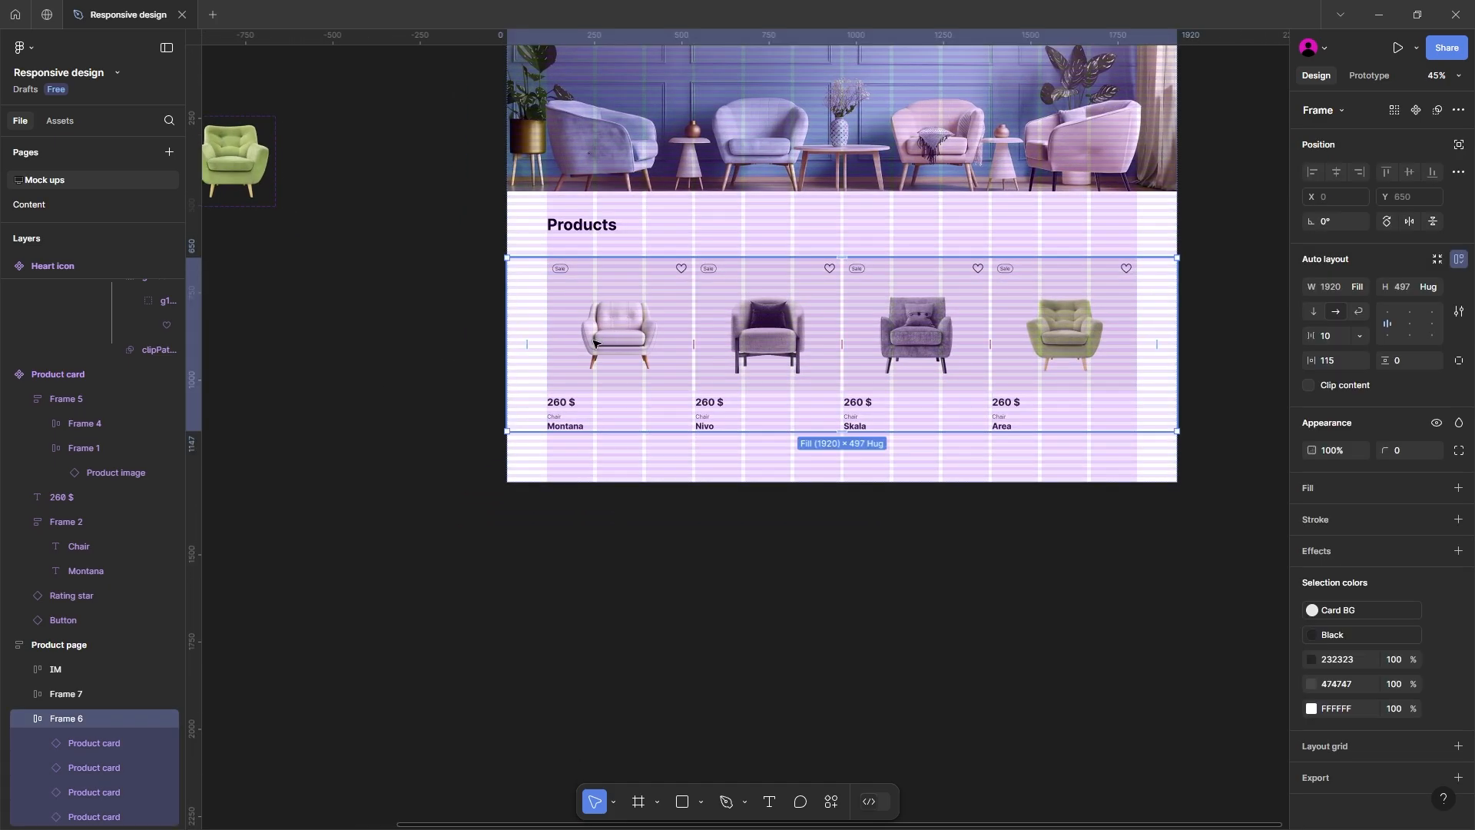
scroll(571, 348, "down", 2)
left_click_drag(396, 354, 809, 379)
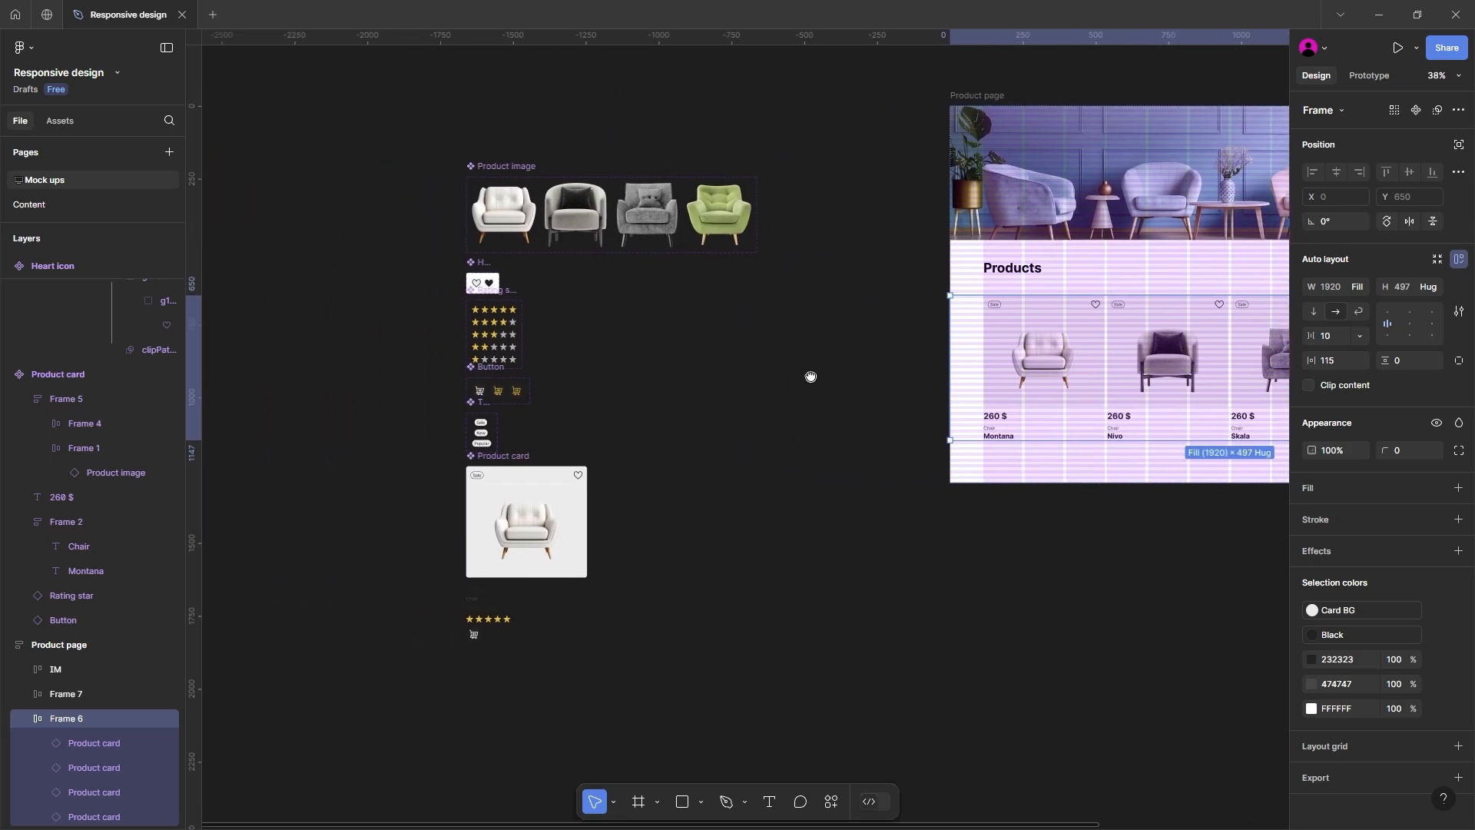
left_click_drag(692, 389, 721, 289)
scroll(502, 396, "up", 2)
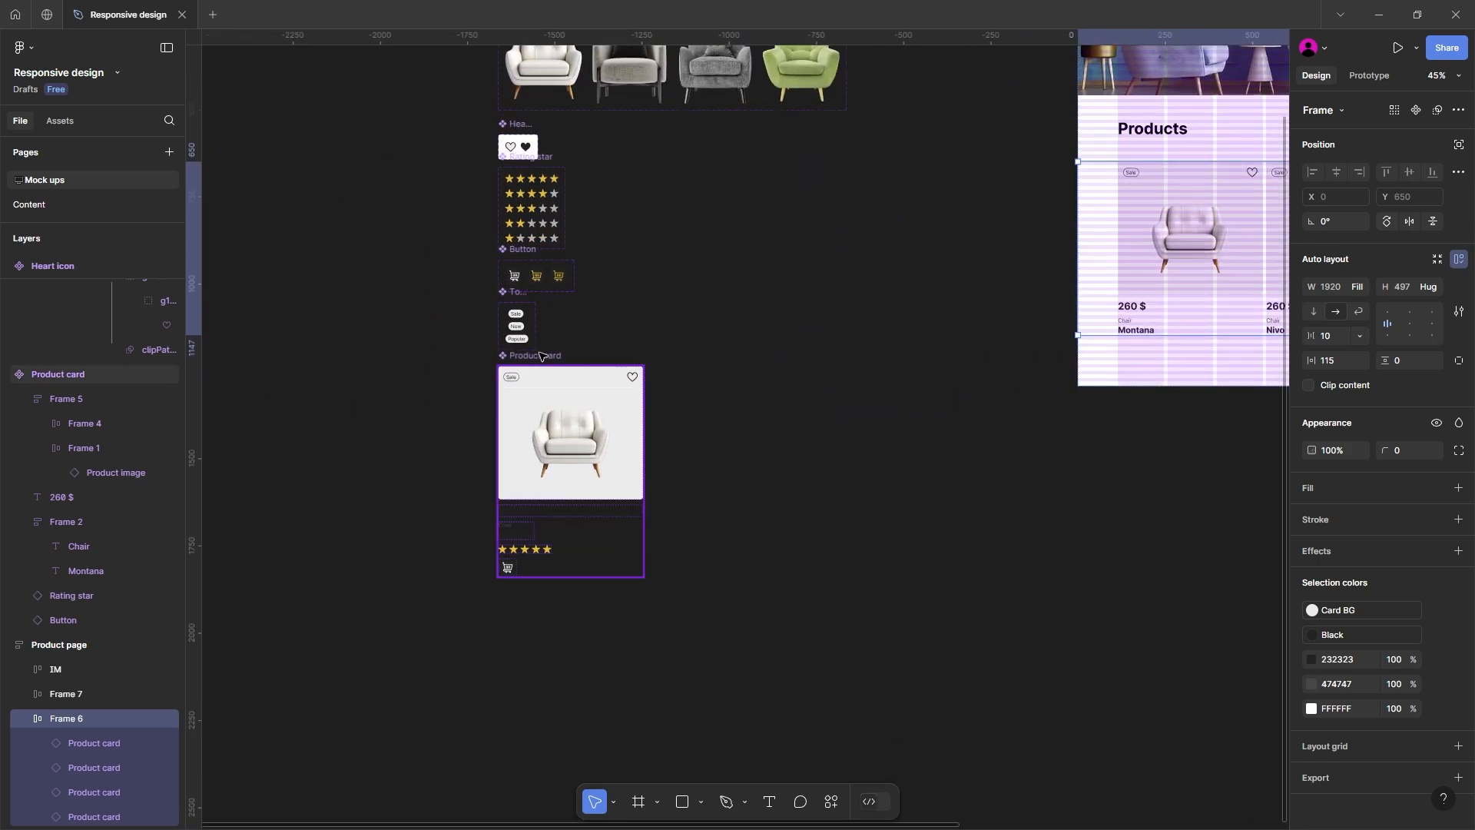
left_click(538, 357)
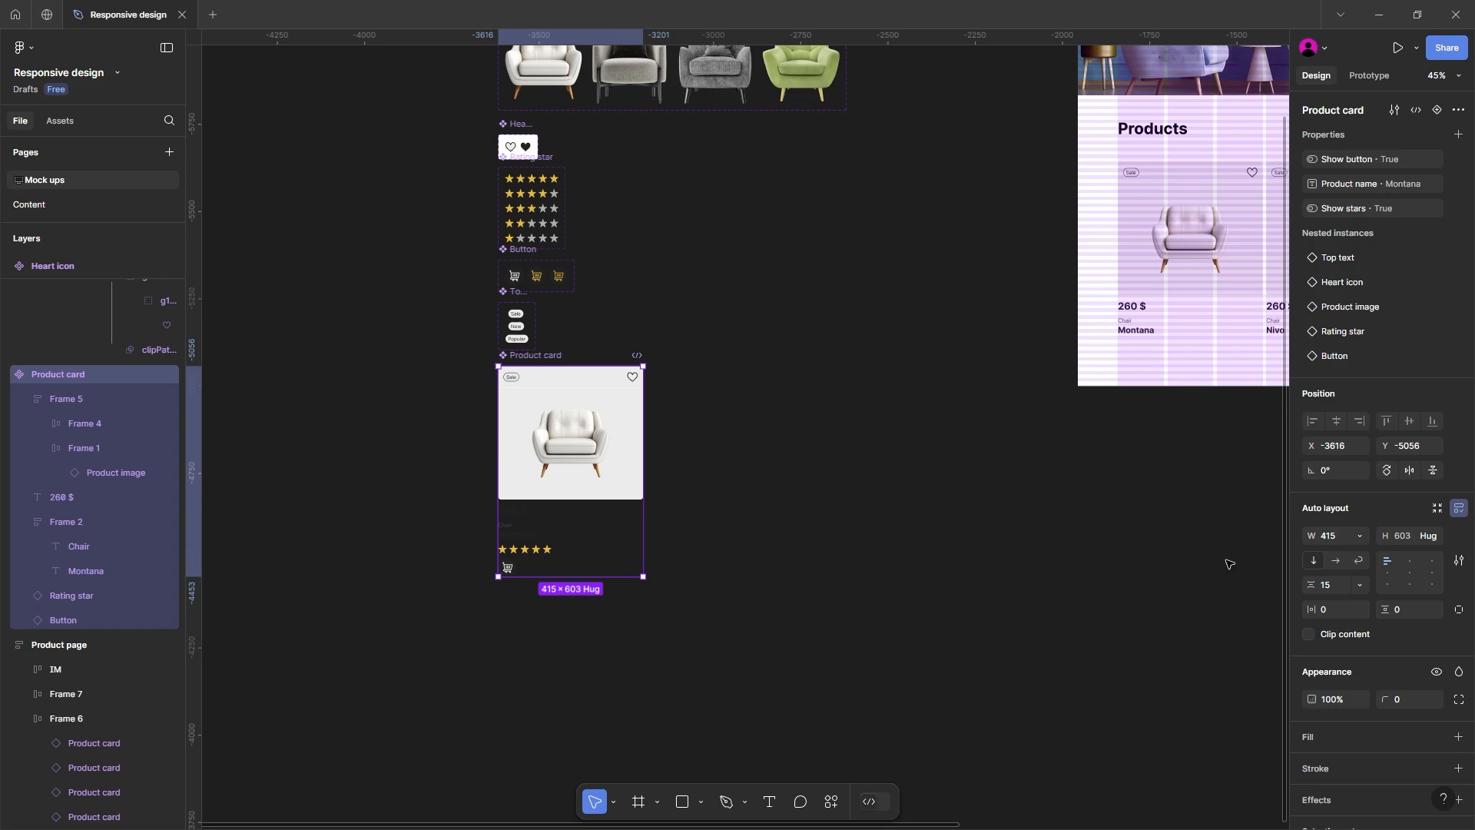
left_click(1361, 536)
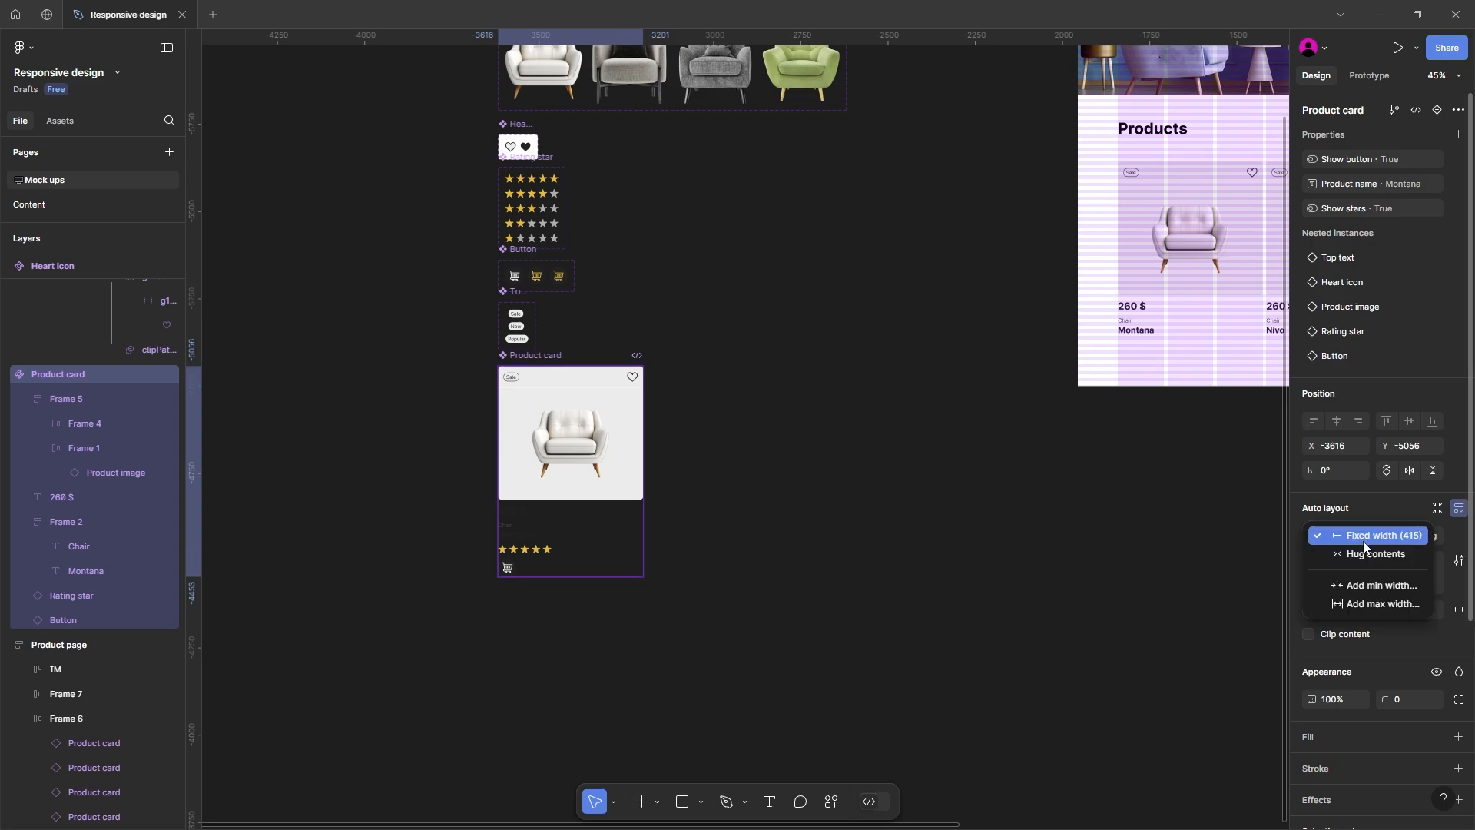
left_click(1362, 587)
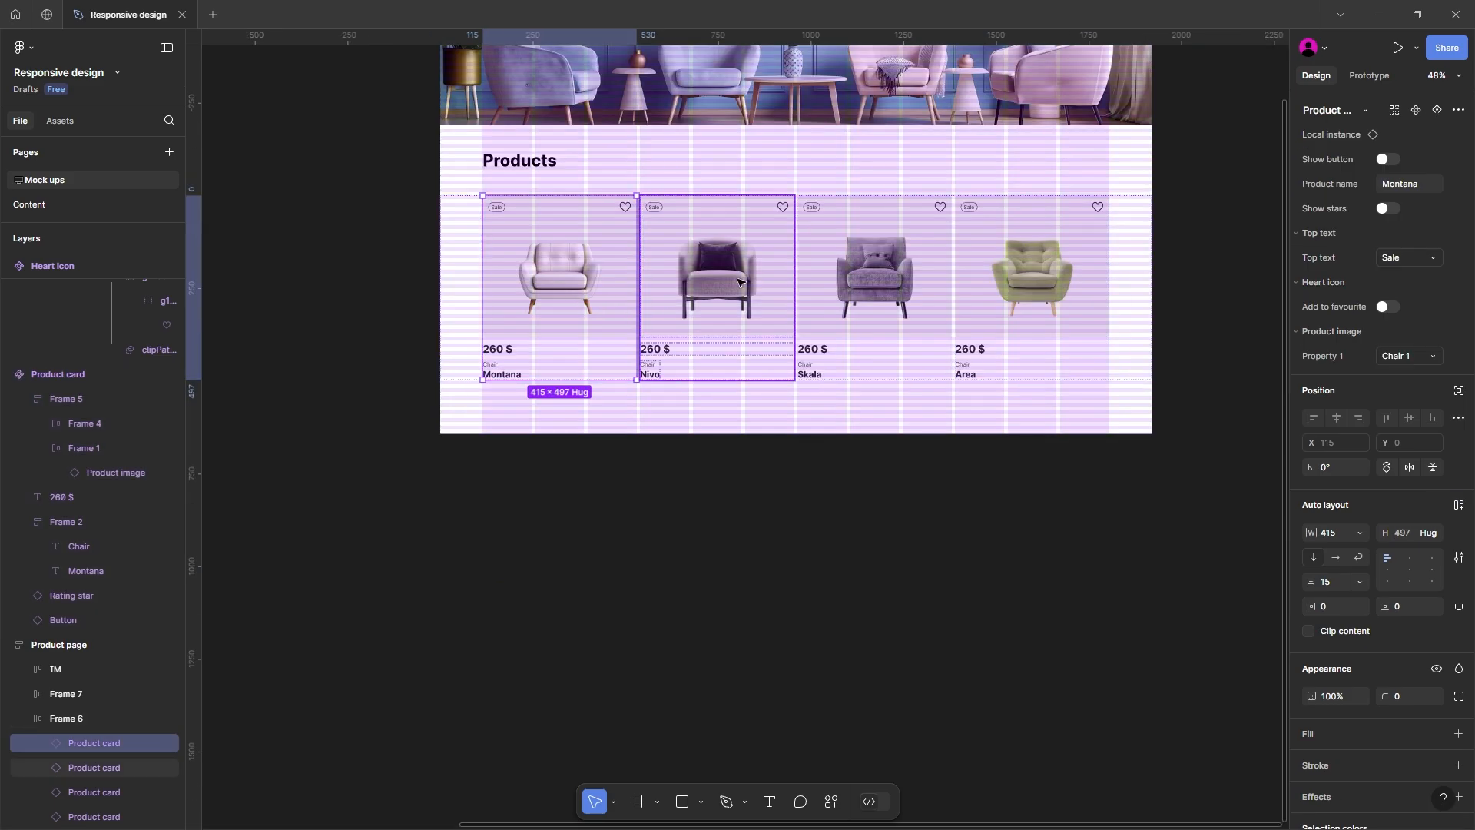
Step: Set the width of all four Product card instances in the row to Fill container
left_click(726, 288, "shift")
left_click(883, 273, "shift")
left_click(1037, 259, "shift")
left_click(1356, 385)
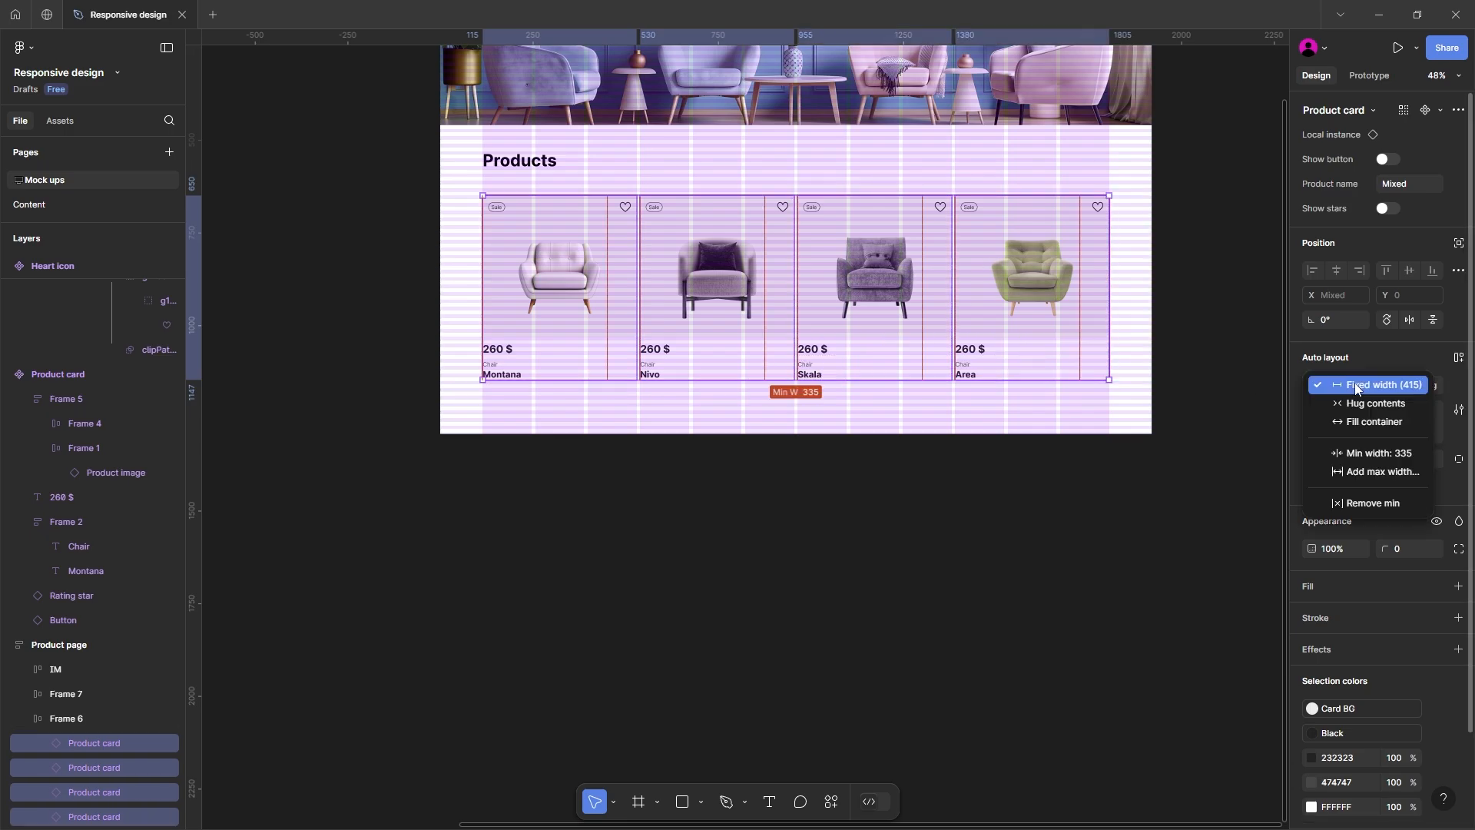
left_click(1358, 422)
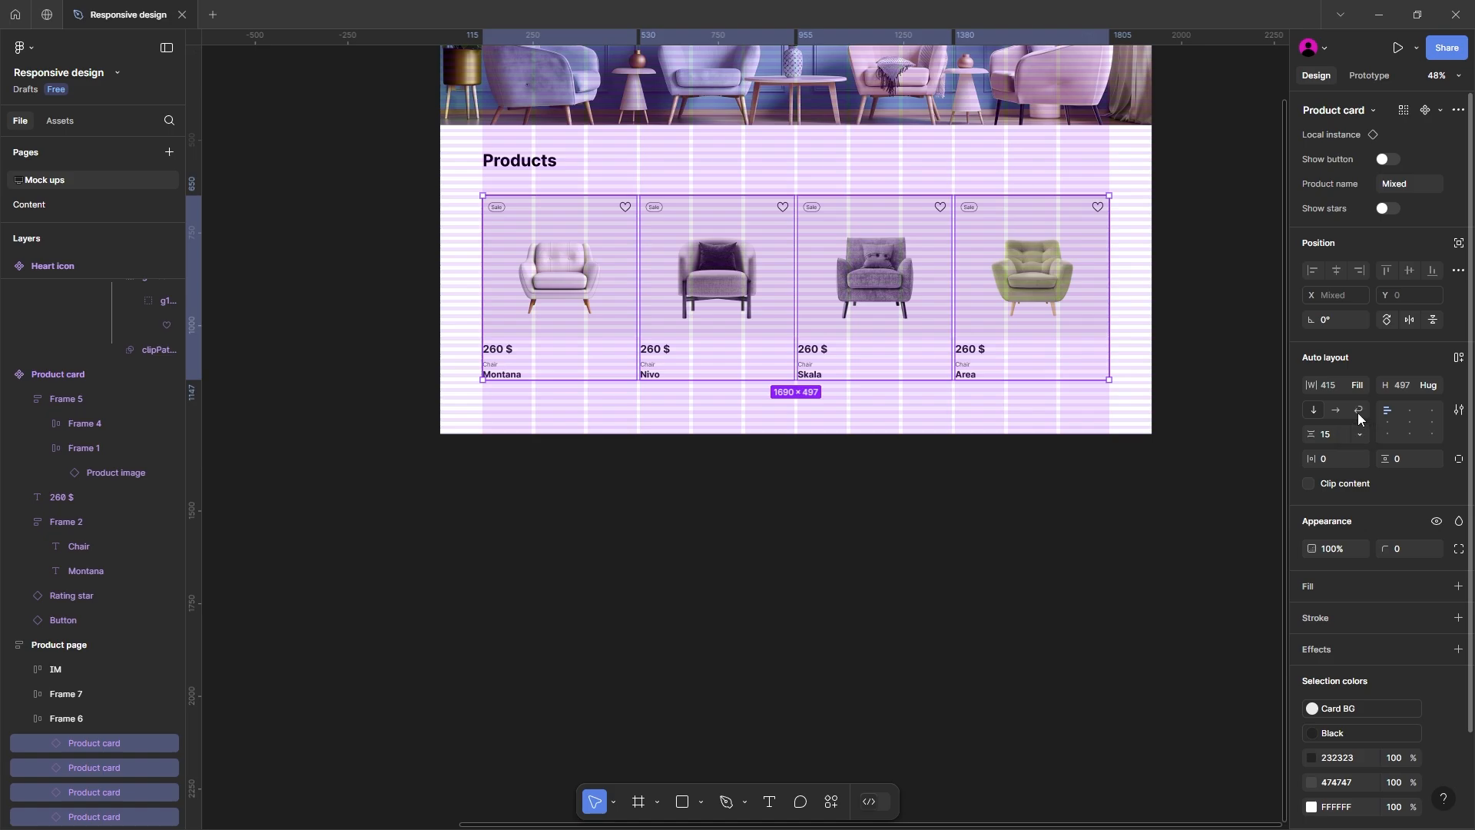
left_click(1221, 401)
Step: Switch the auto layout of the row frame holding the four Product cards to Wrap
left_click(1097, 362)
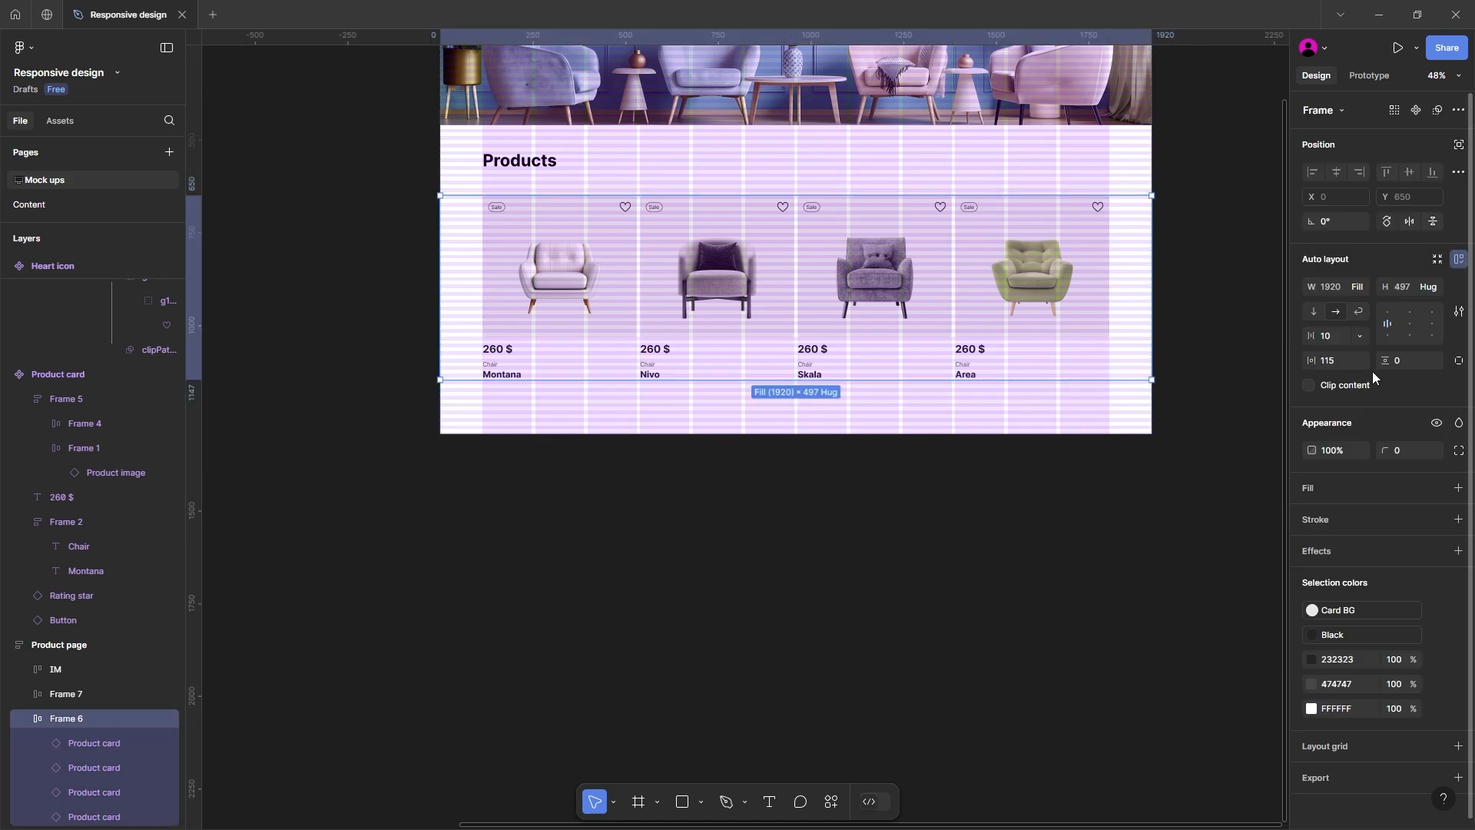
left_click(1360, 310)
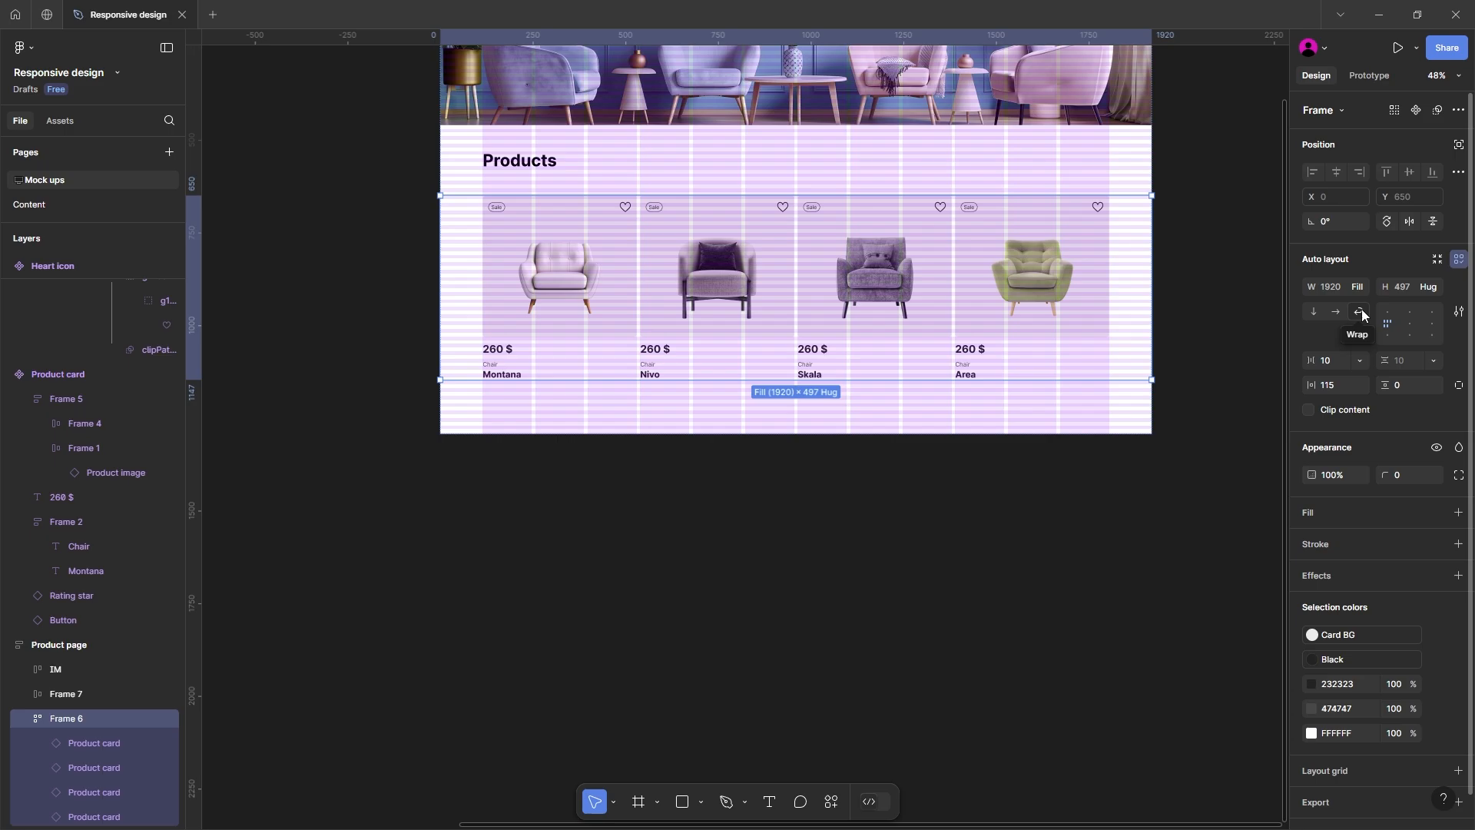
left_click(1030, 549)
Step: Duplicate the Product page frame and place the copy beside the original with a small gap
scroll(1029, 548, "down", 2)
left_click_drag(961, 555, 833, 595)
left_click_drag(1006, 356, 767, 372)
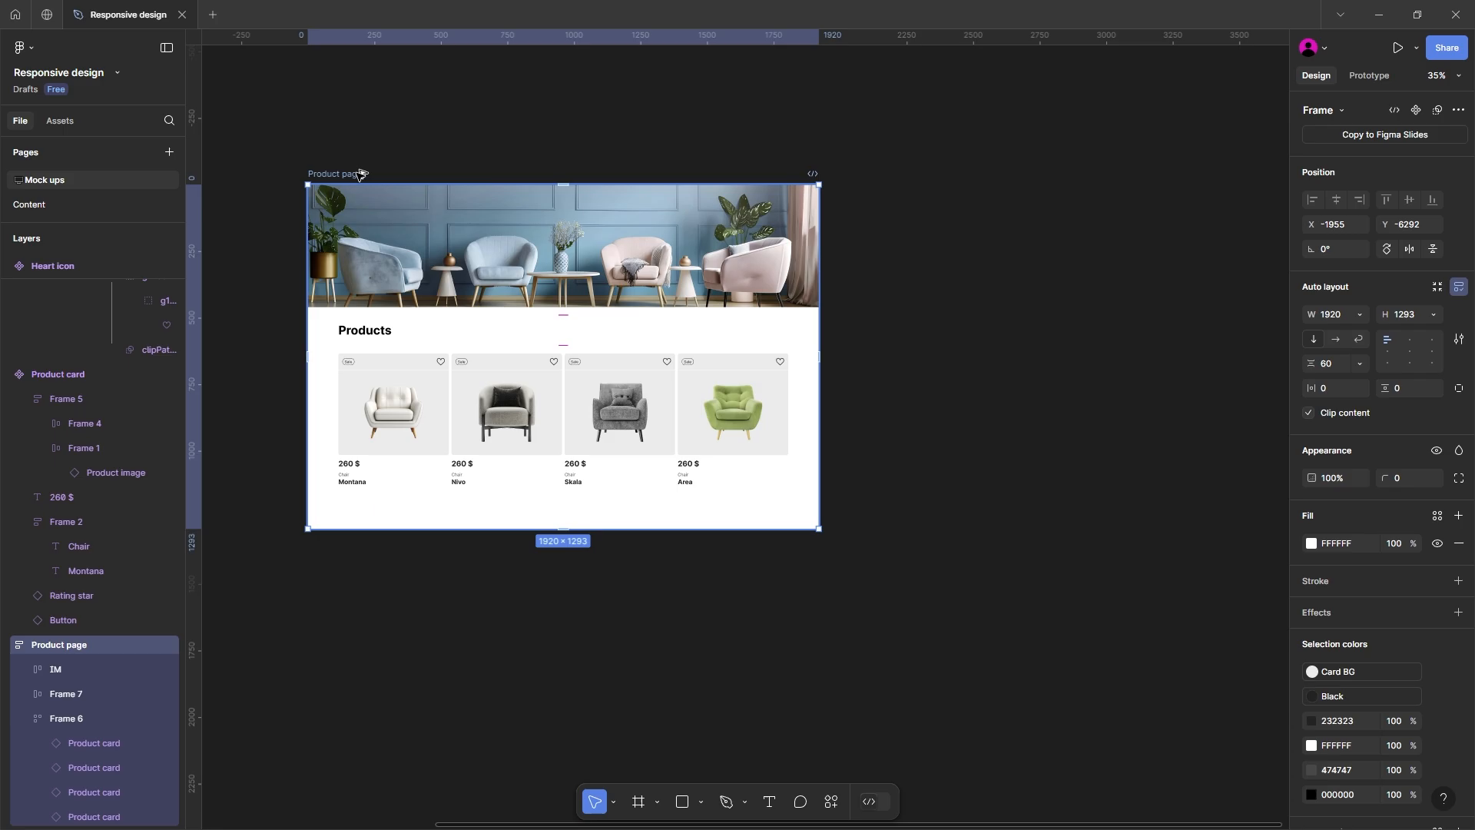
left_click_drag(337, 190, 504, 167)
scroll(567, 191, "down", 1)
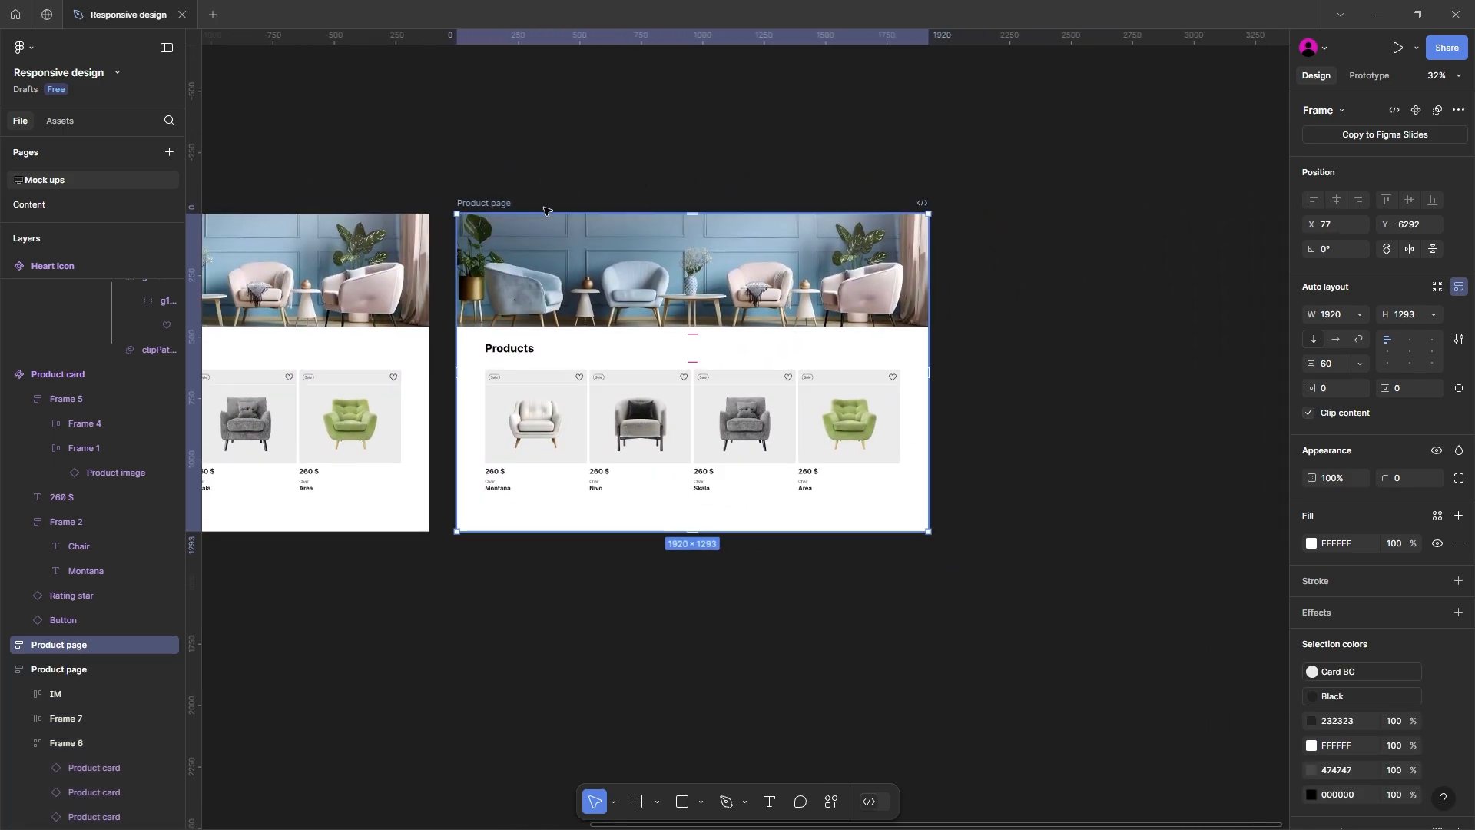
Step: Set the width of the duplicated Product page frame to 1024
left_click(1341, 316)
type("102")
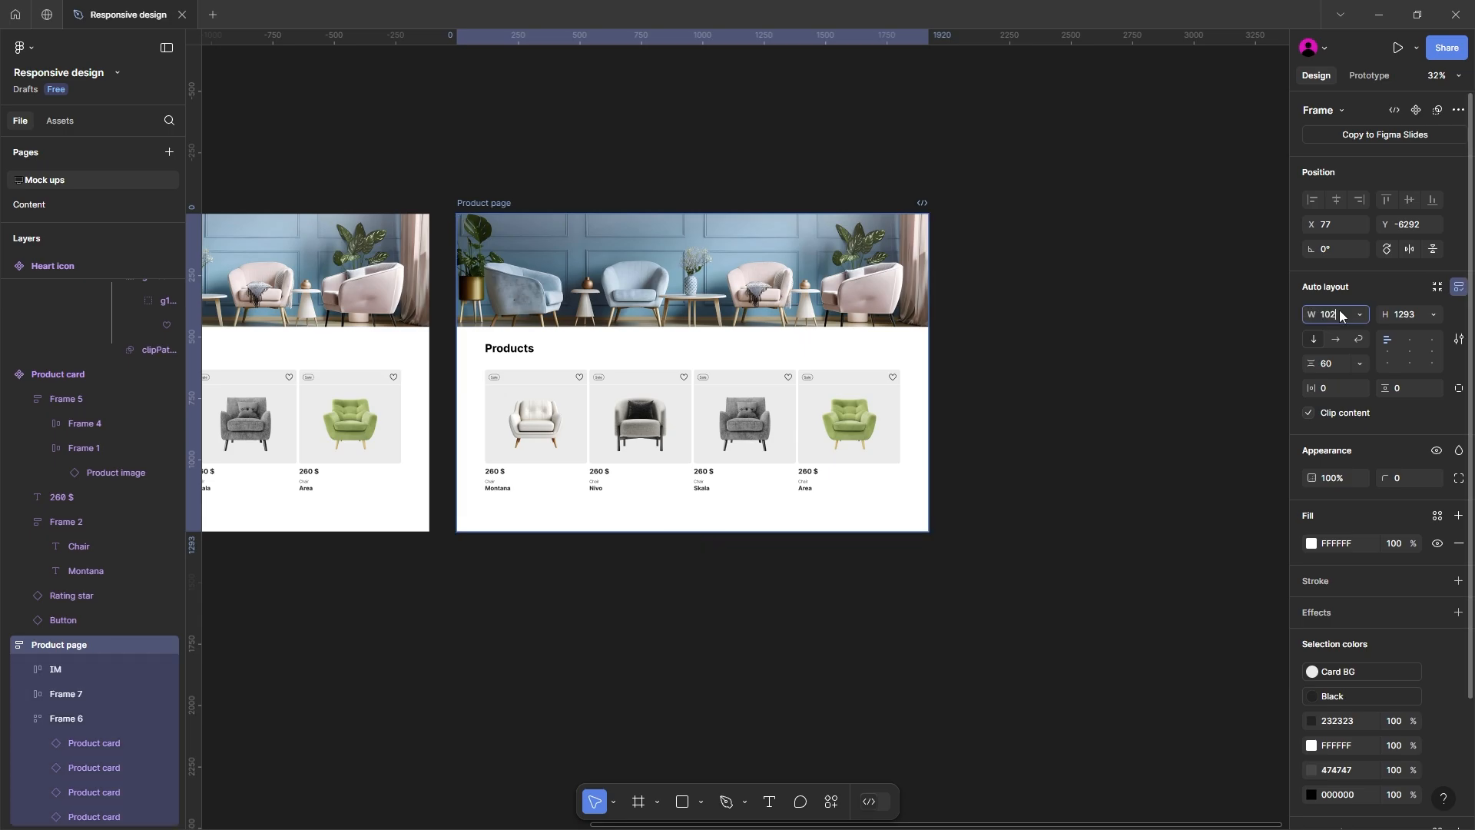
type("4")
key("Return")
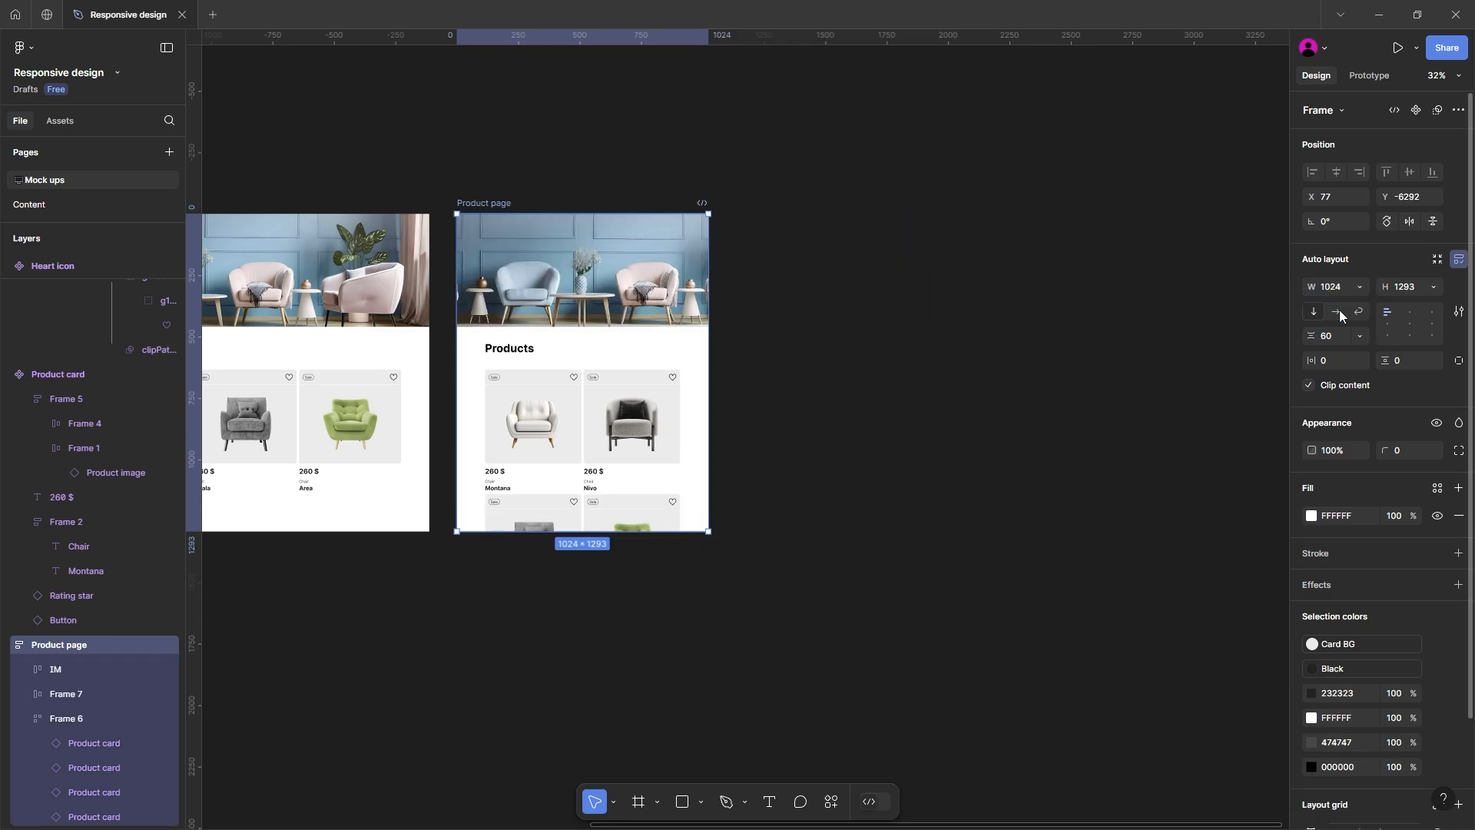
Step: Set the horizontal padding of both the Products heading frame and the card row frame in the 1024-wide page to 20
left_click(607, 389)
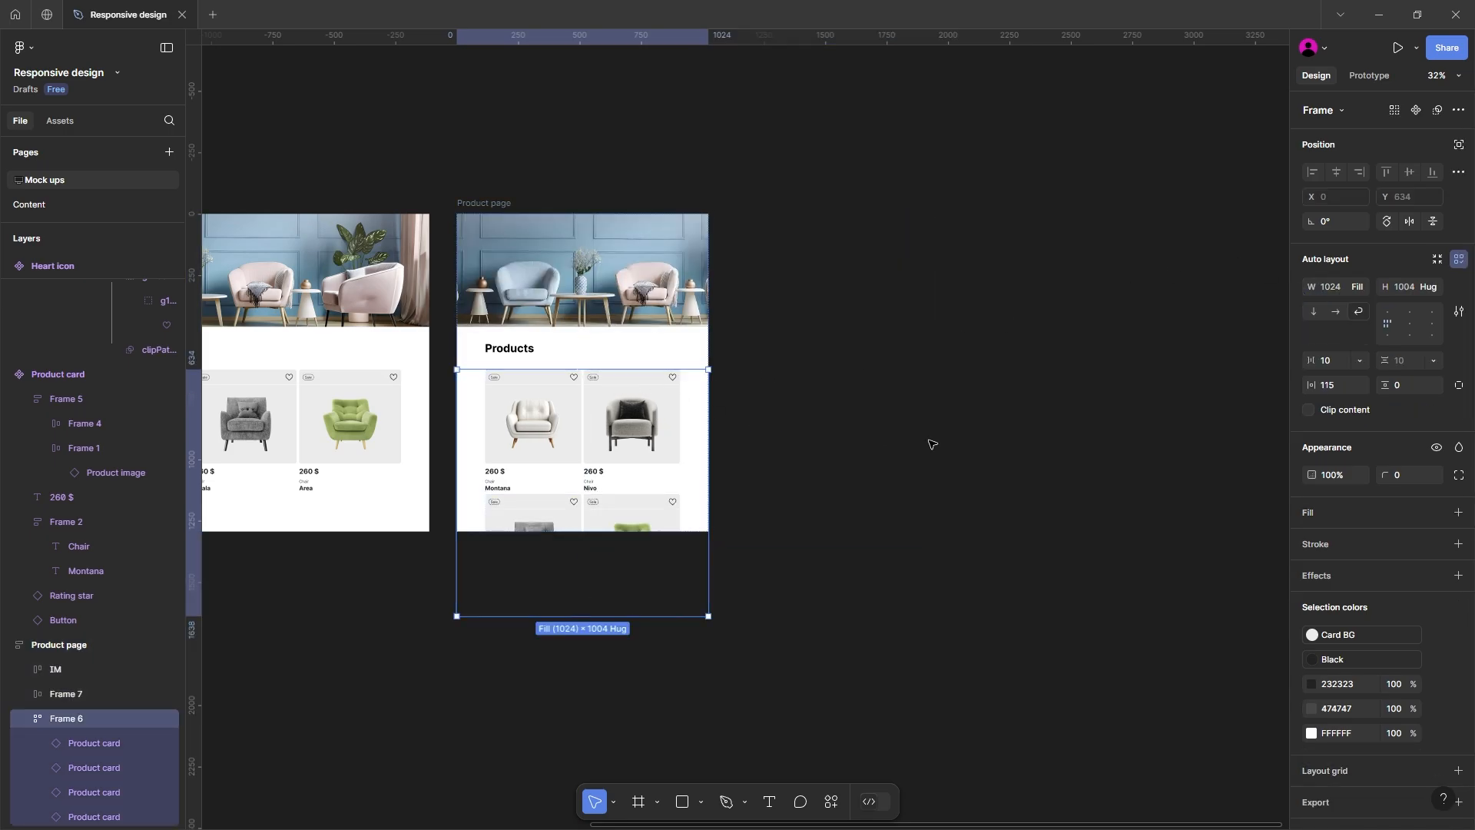
left_click(544, 350, "shift")
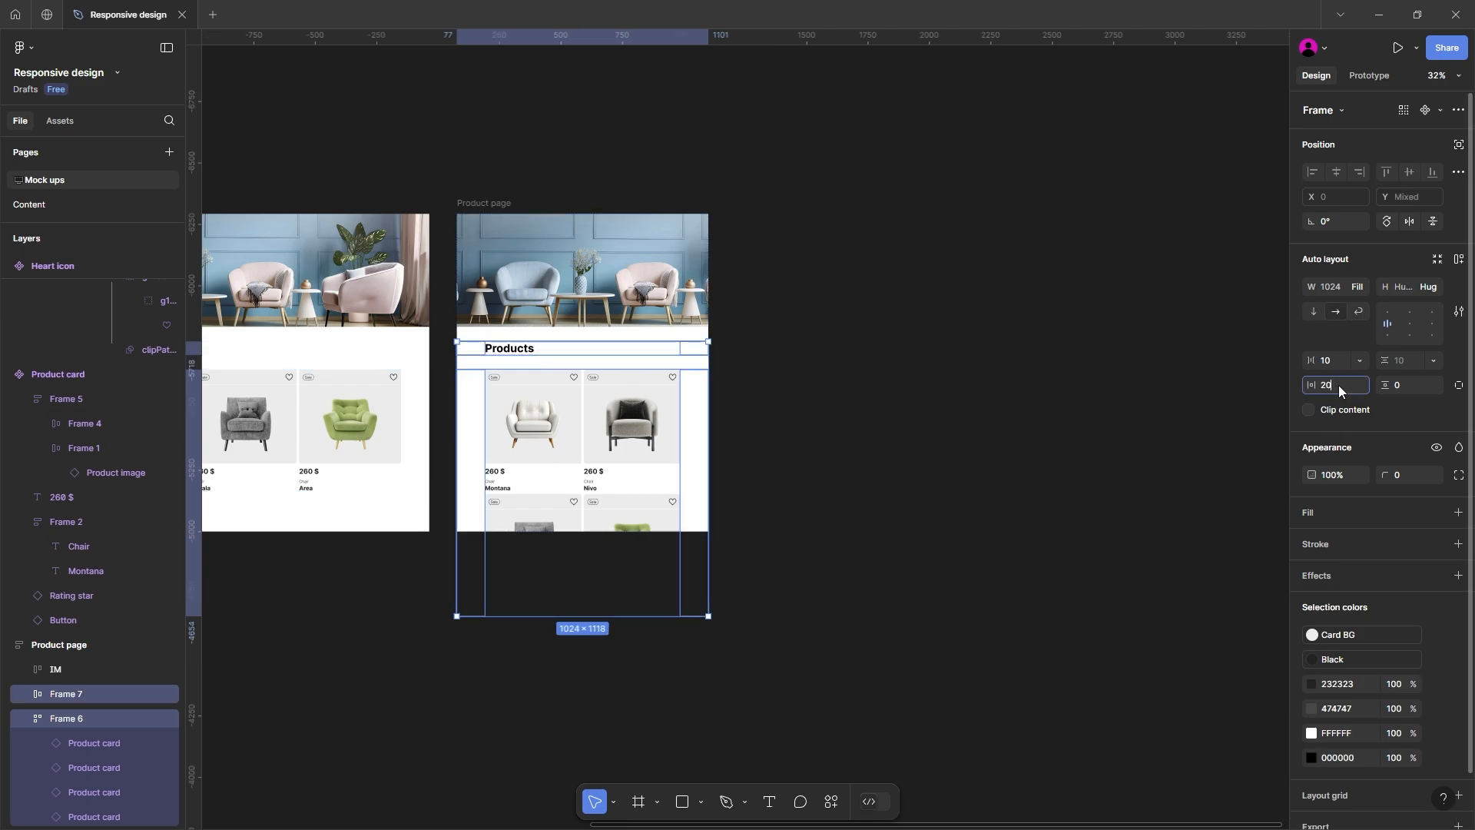
key("Return")
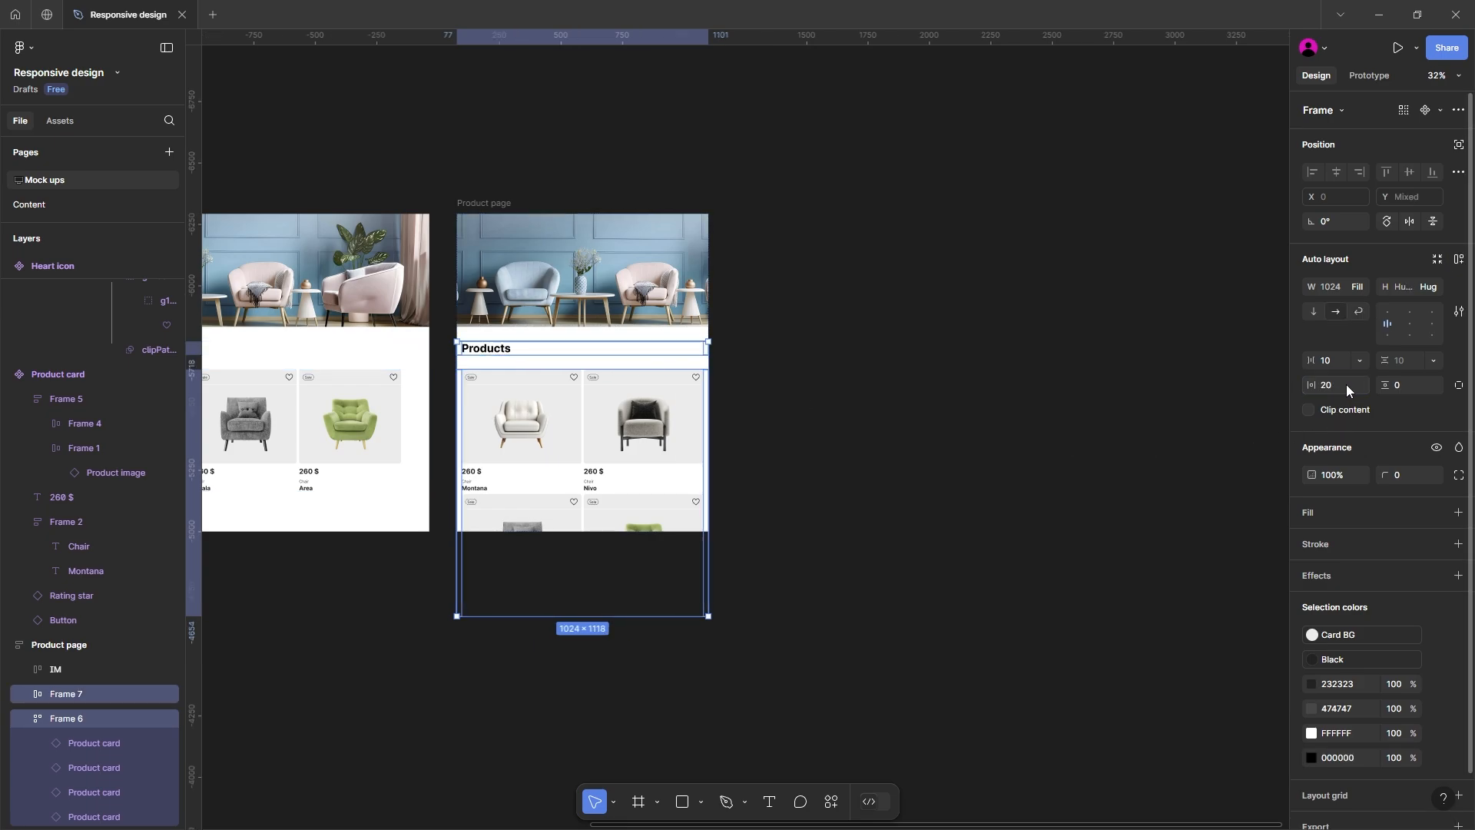
left_click(998, 402)
Step: Duplicate the 1024-wide page frame beside itself, naming the first one Tablet and the new copy Mobile
left_click_drag(496, 204, 747, 216)
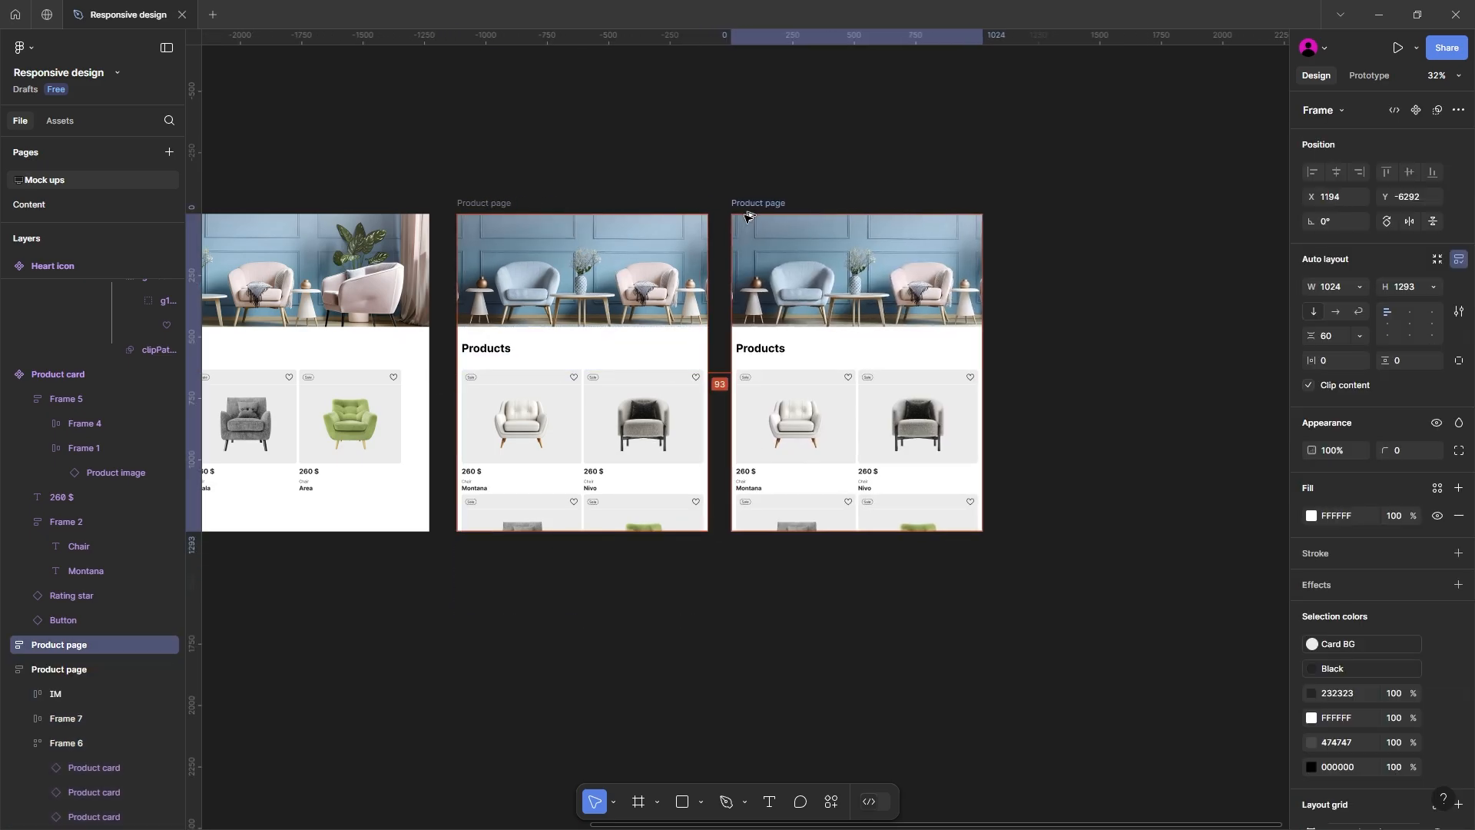
left_click(488, 206)
type("Tab")
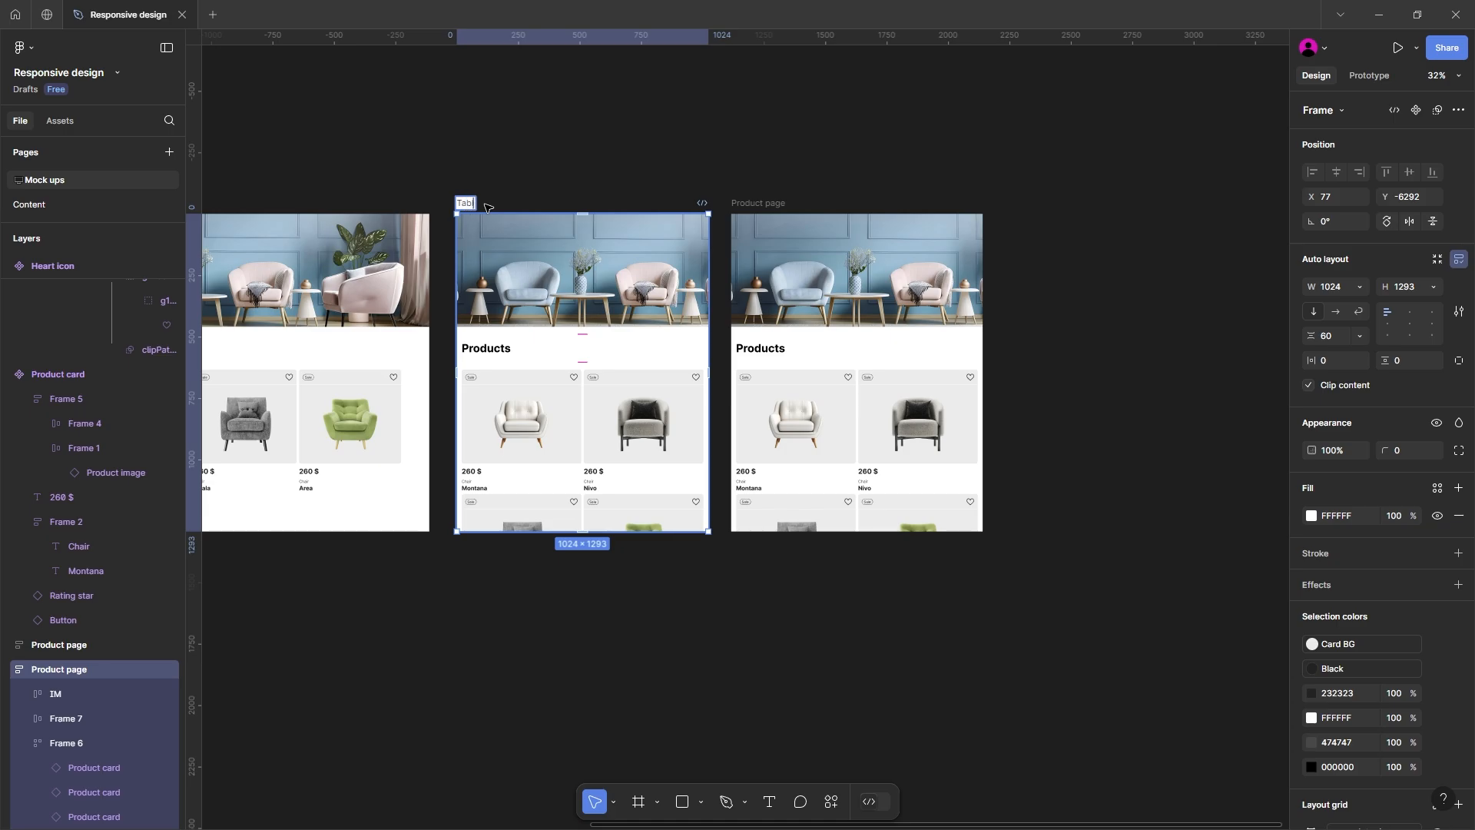
type("let")
left_click(753, 198)
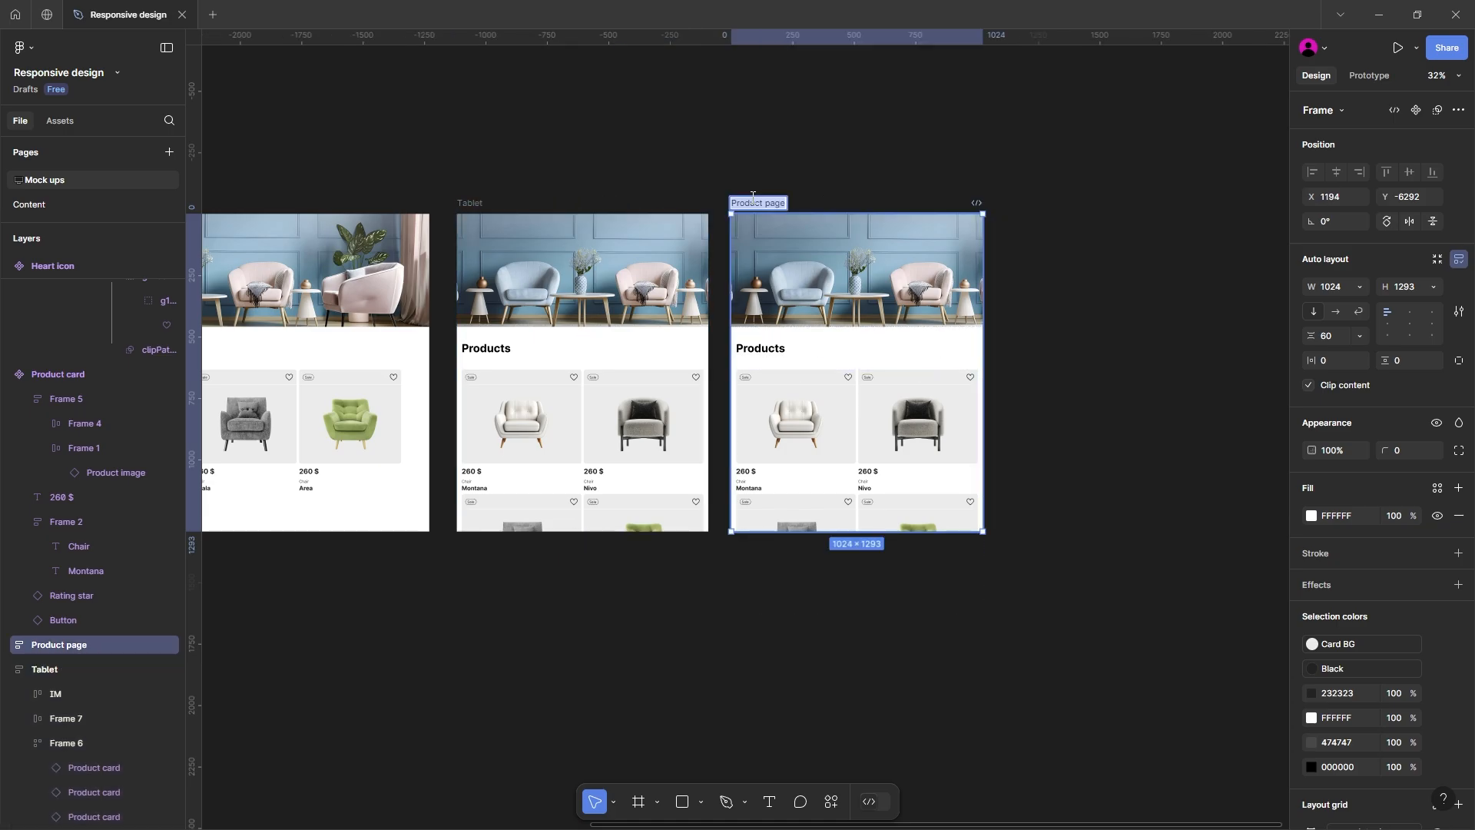
type("Mobile")
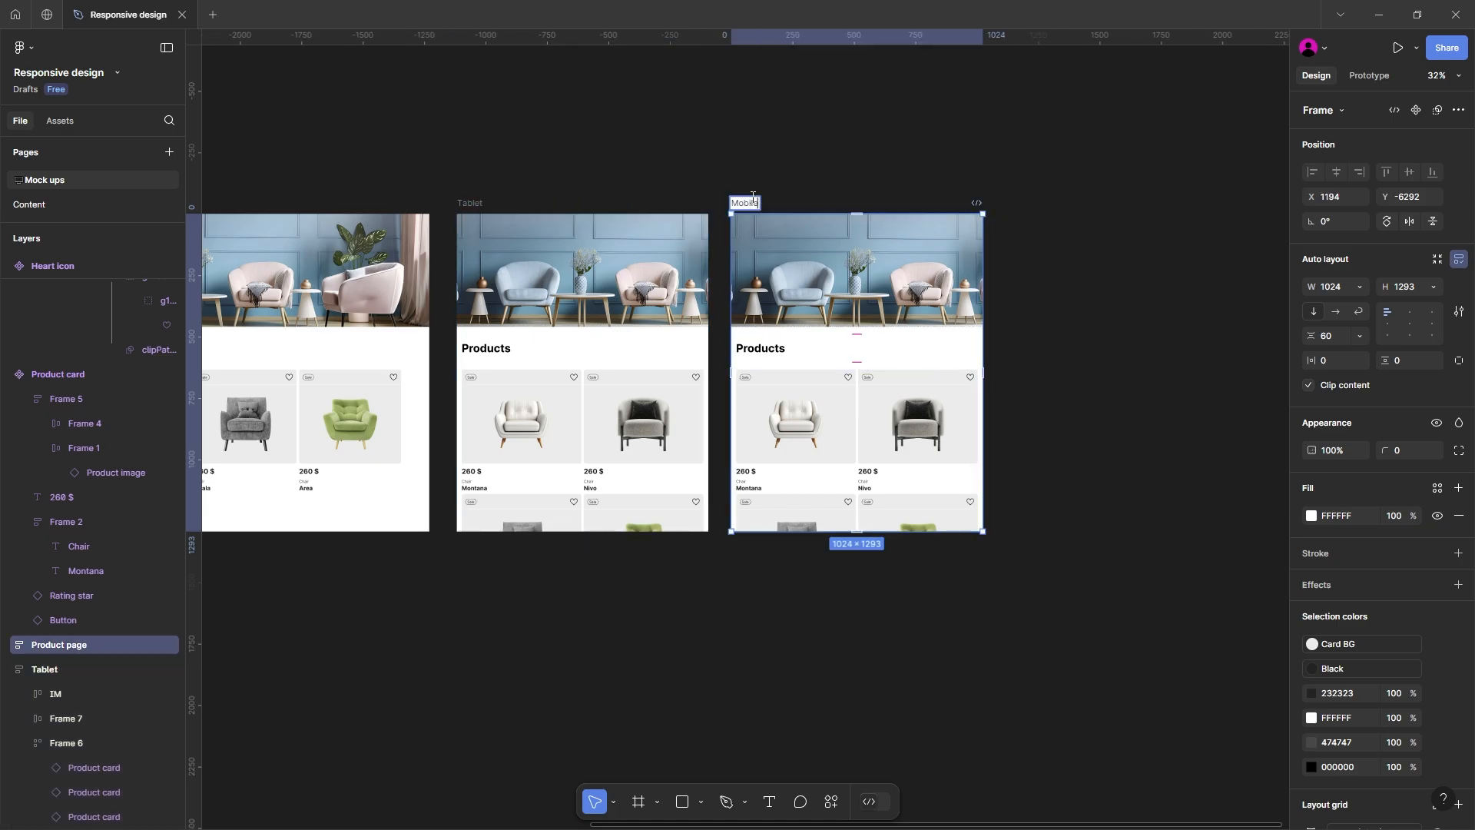
key("Return")
Step: Set the Mobile frame's width to 375 and shorten its banner image frame to a height of about 270
left_click_drag(715, 157, 454, 171)
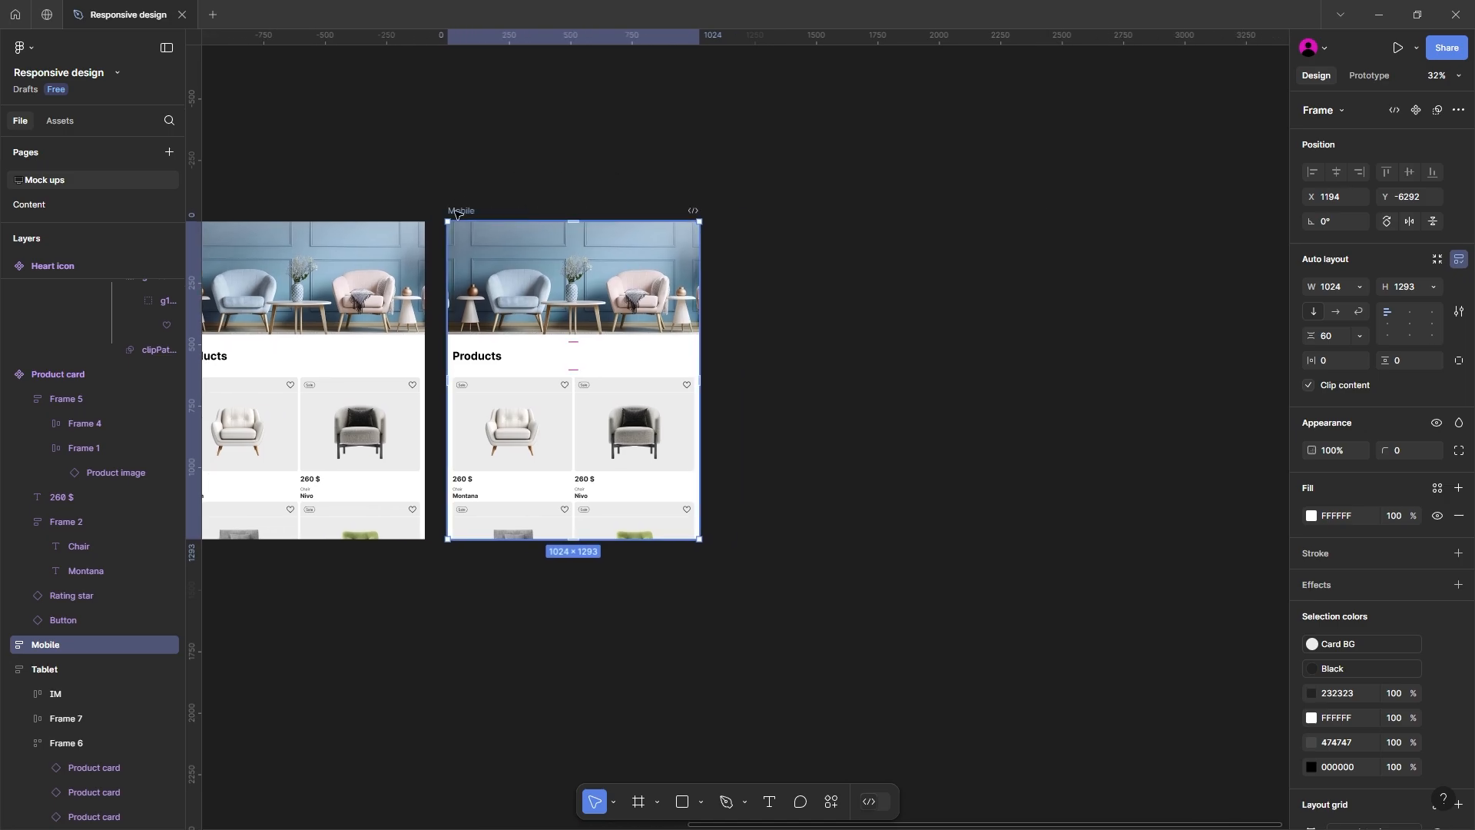
left_click(1330, 288)
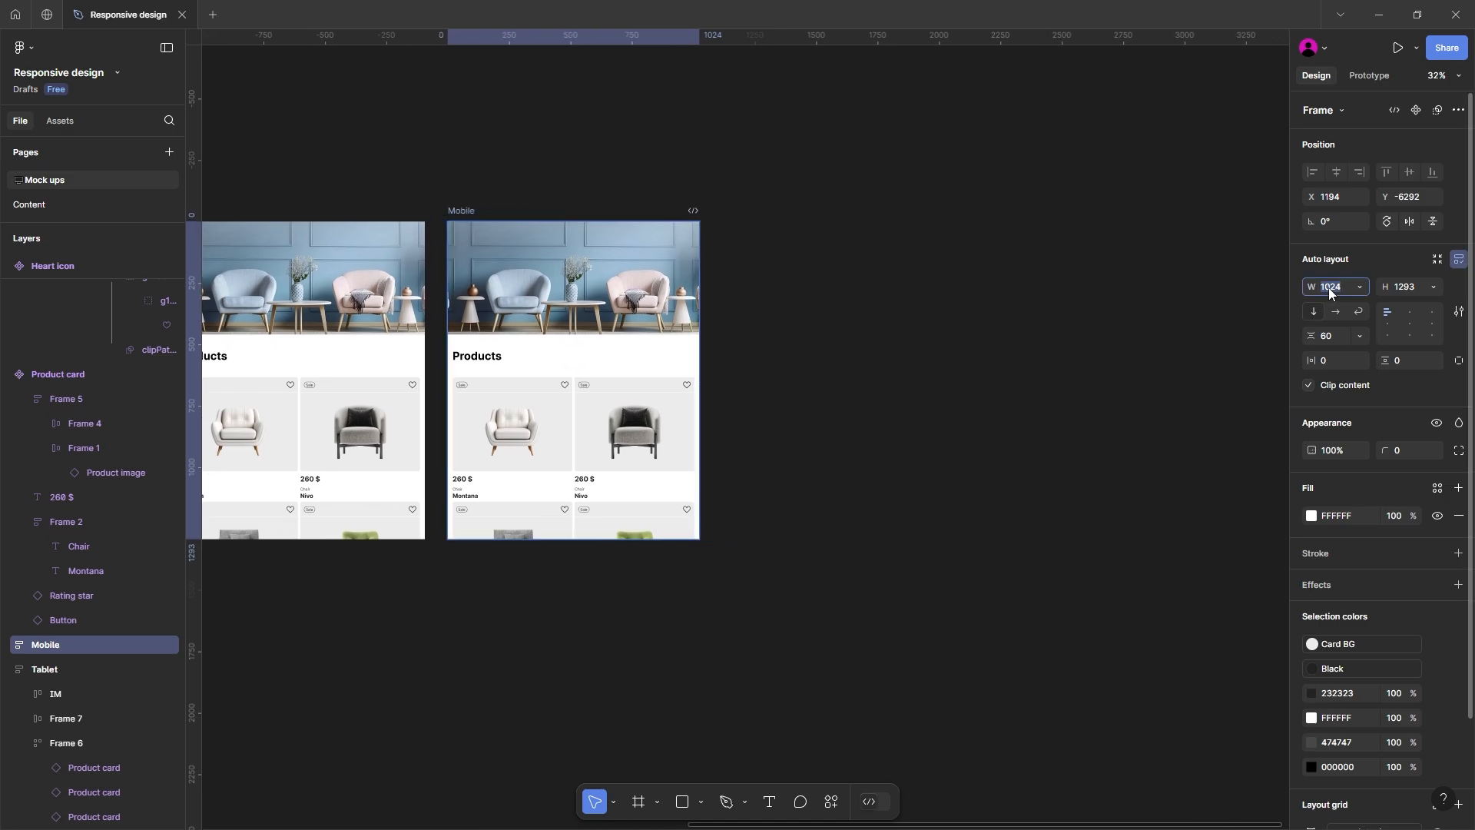
type("375")
key("Return")
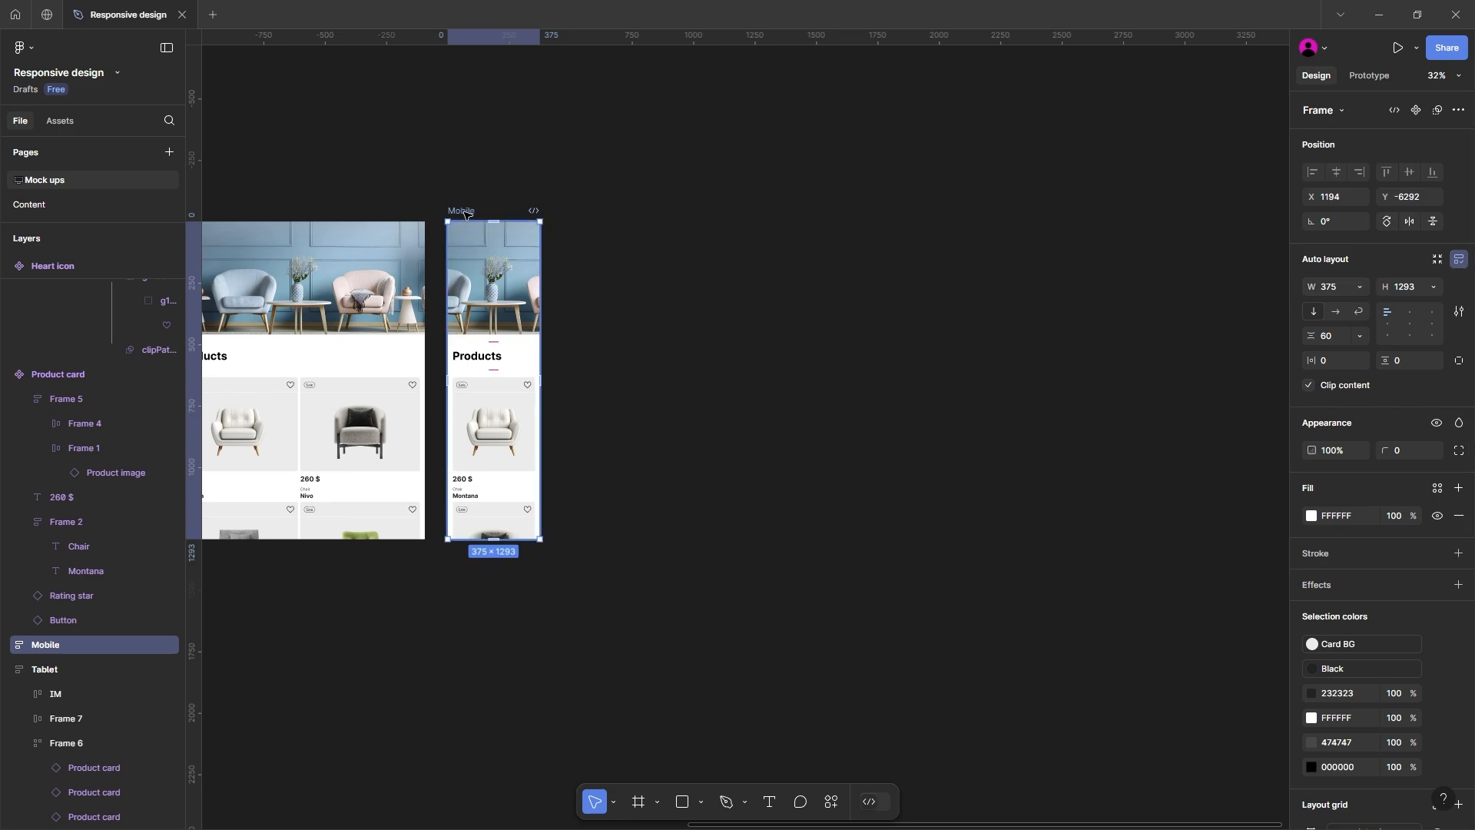
left_click(516, 326)
left_click_drag(518, 334, 517, 291)
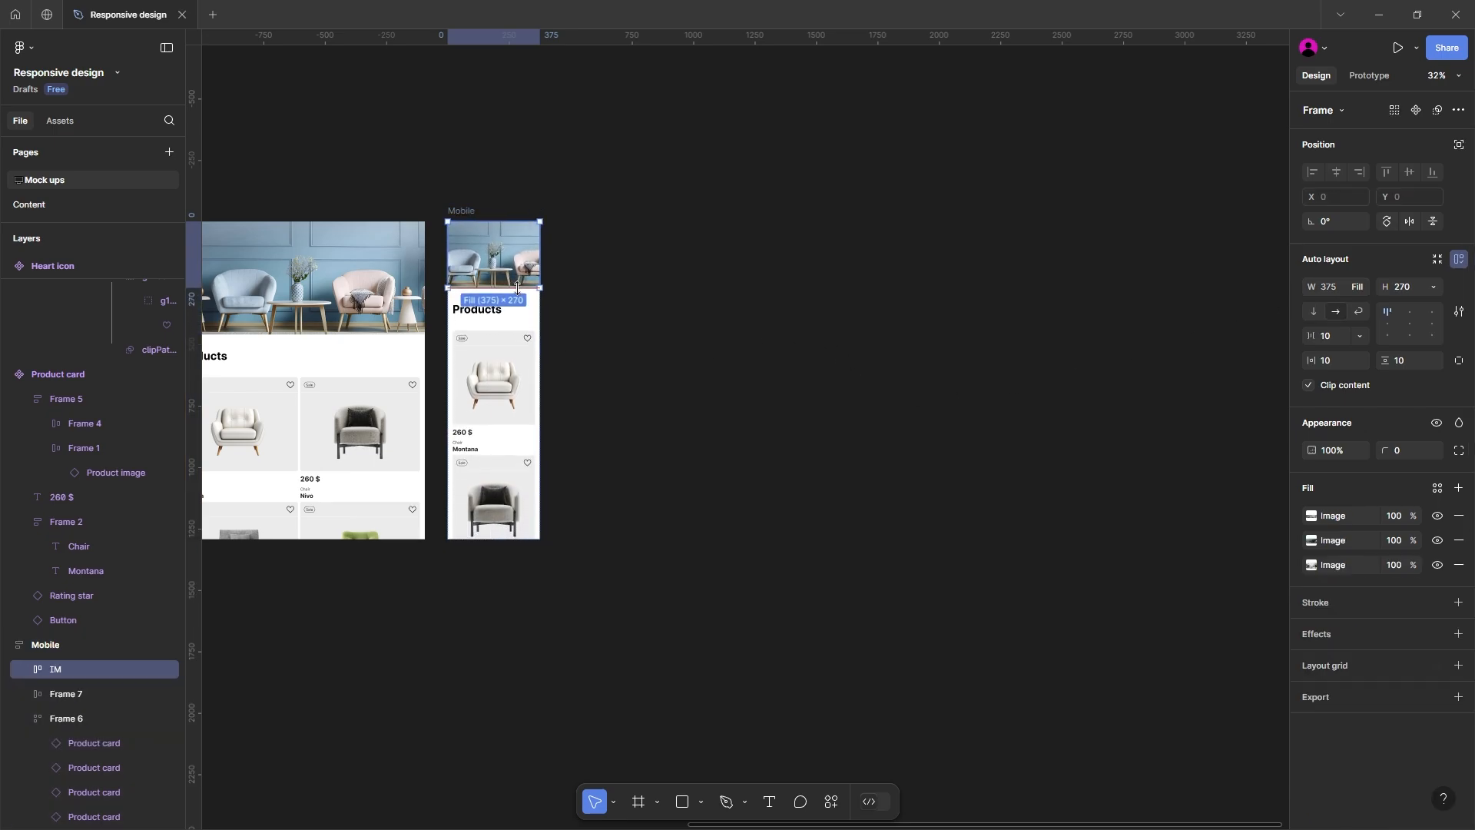
Step: Set the font size of the Products heading in the Mobile frame to 24
double_click(477, 310)
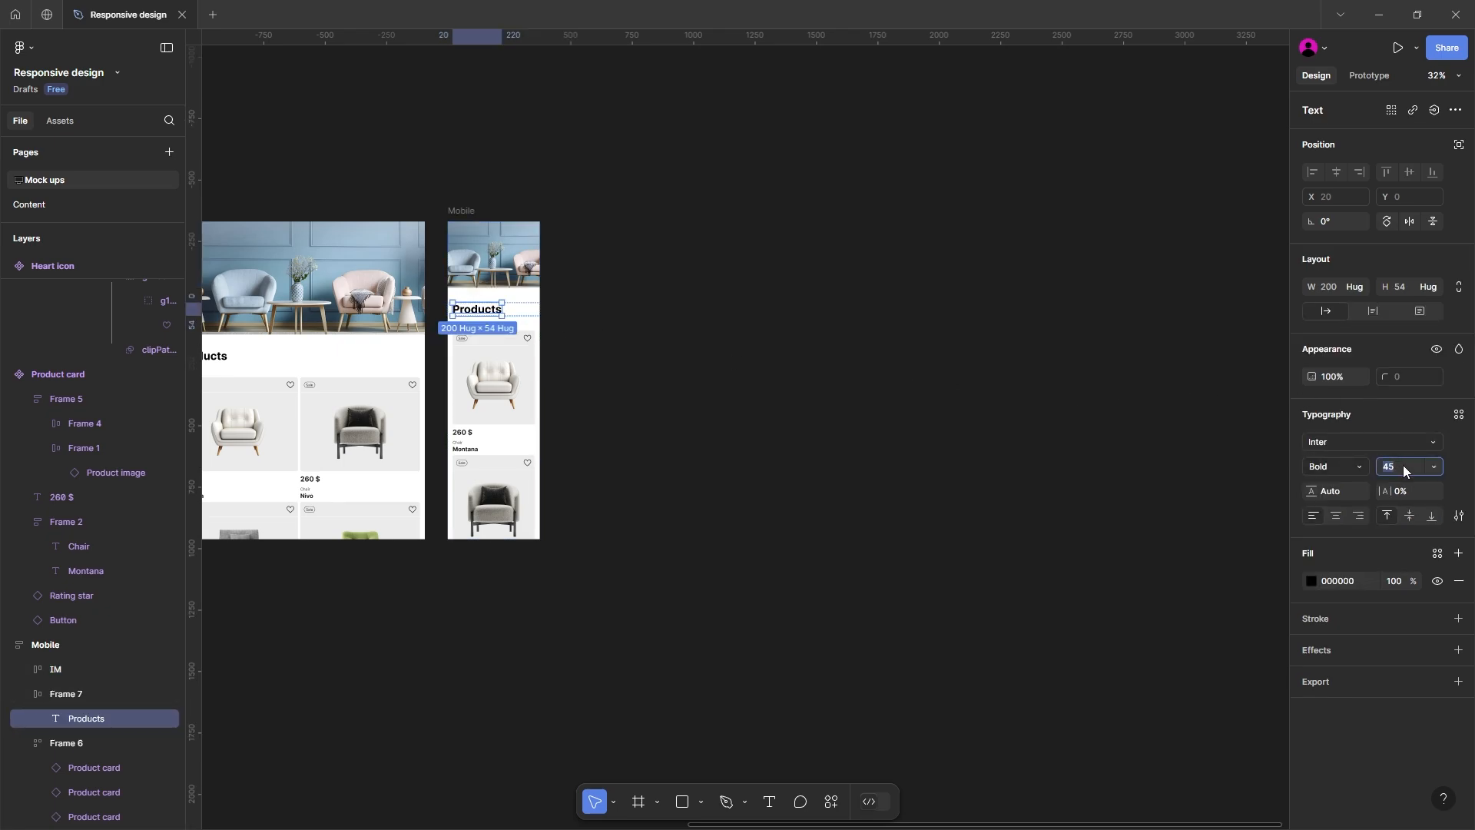
type("24")
key("Return")
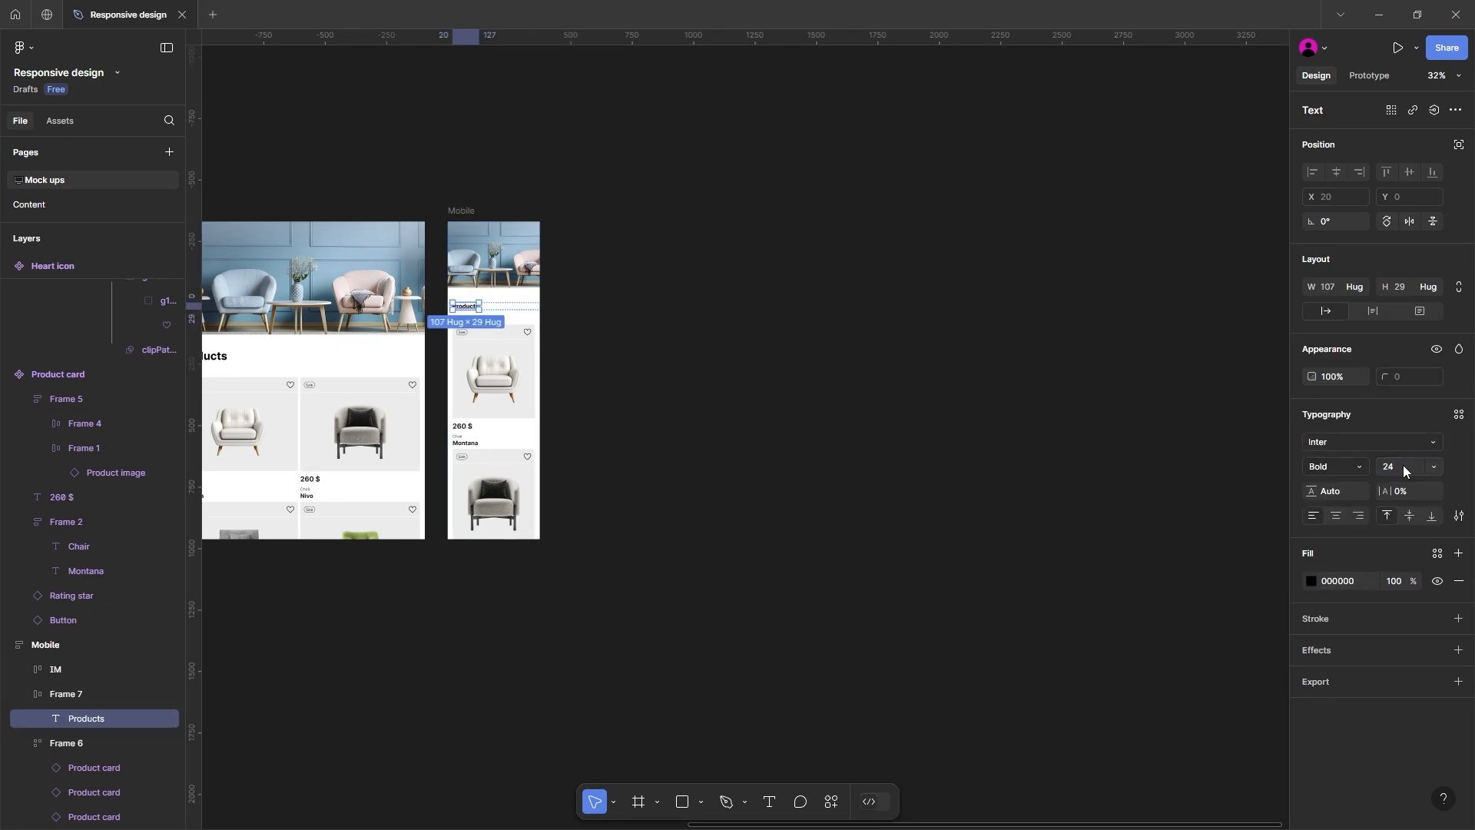
left_click(882, 449)
Step: Enter a larger font size, beginning with 3, for the Products heading in the Mobile frame
left_click(475, 309, "ctrl")
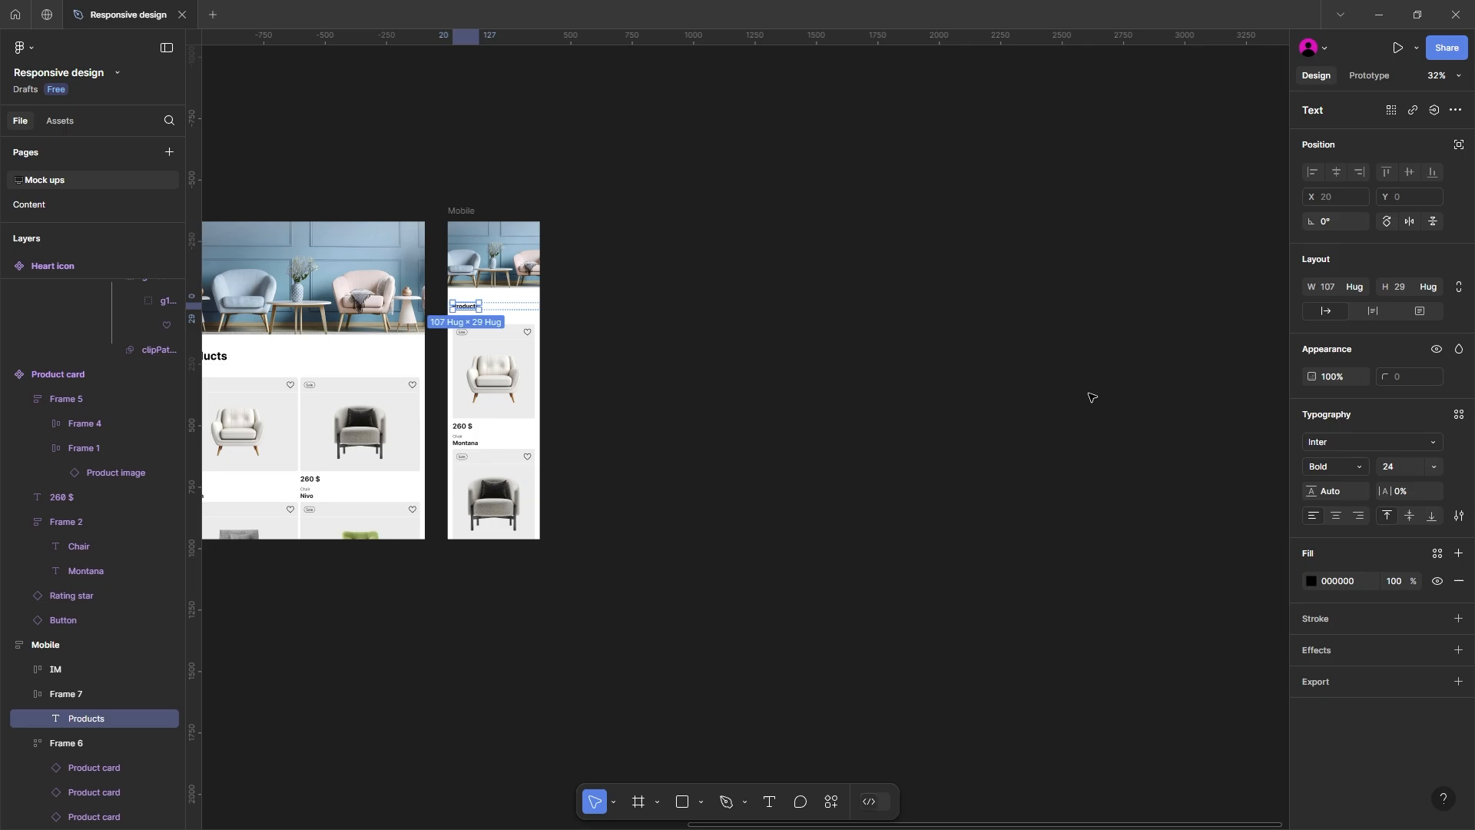
left_click(1399, 461)
type("3")
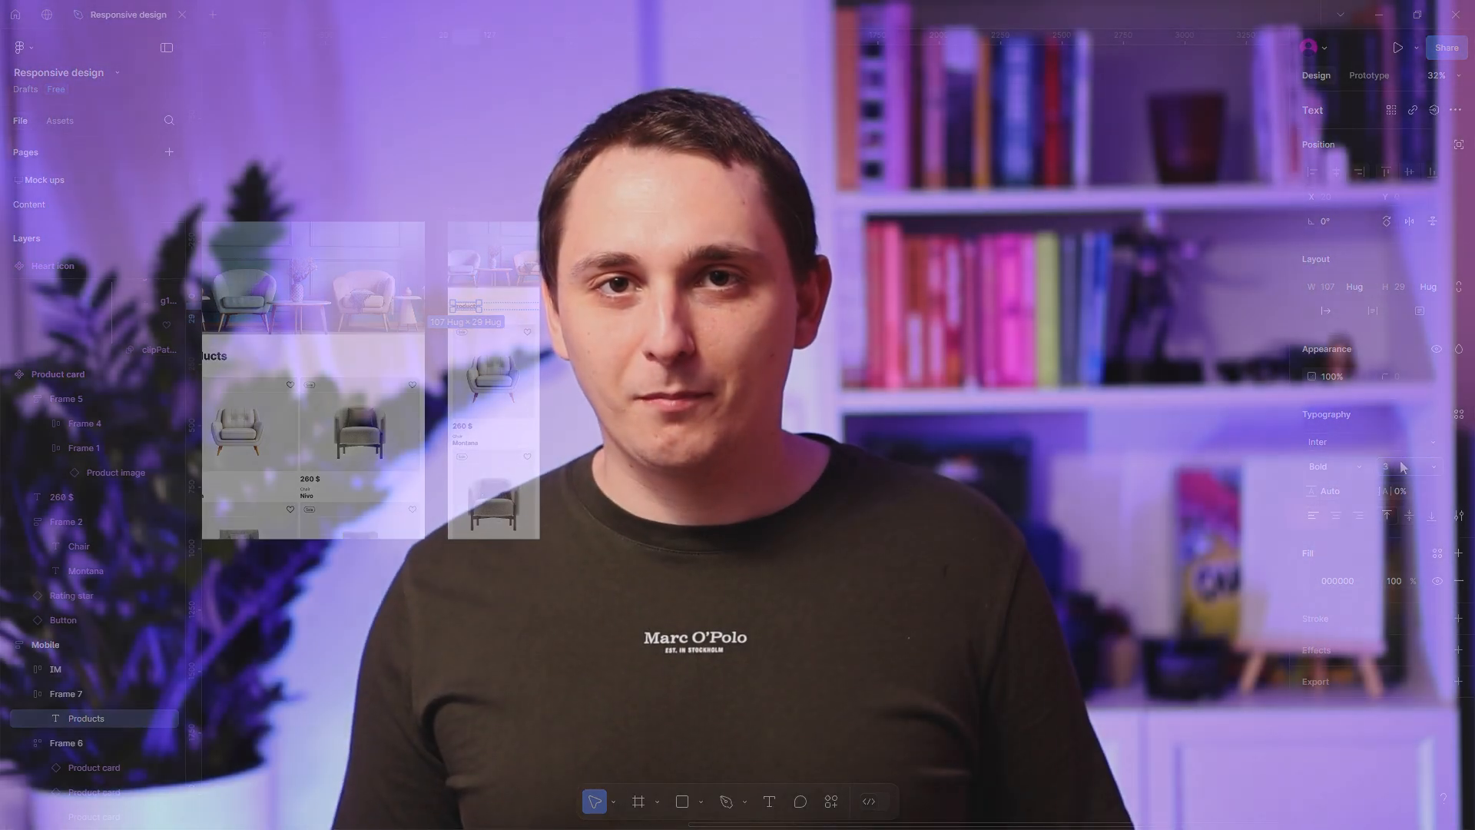